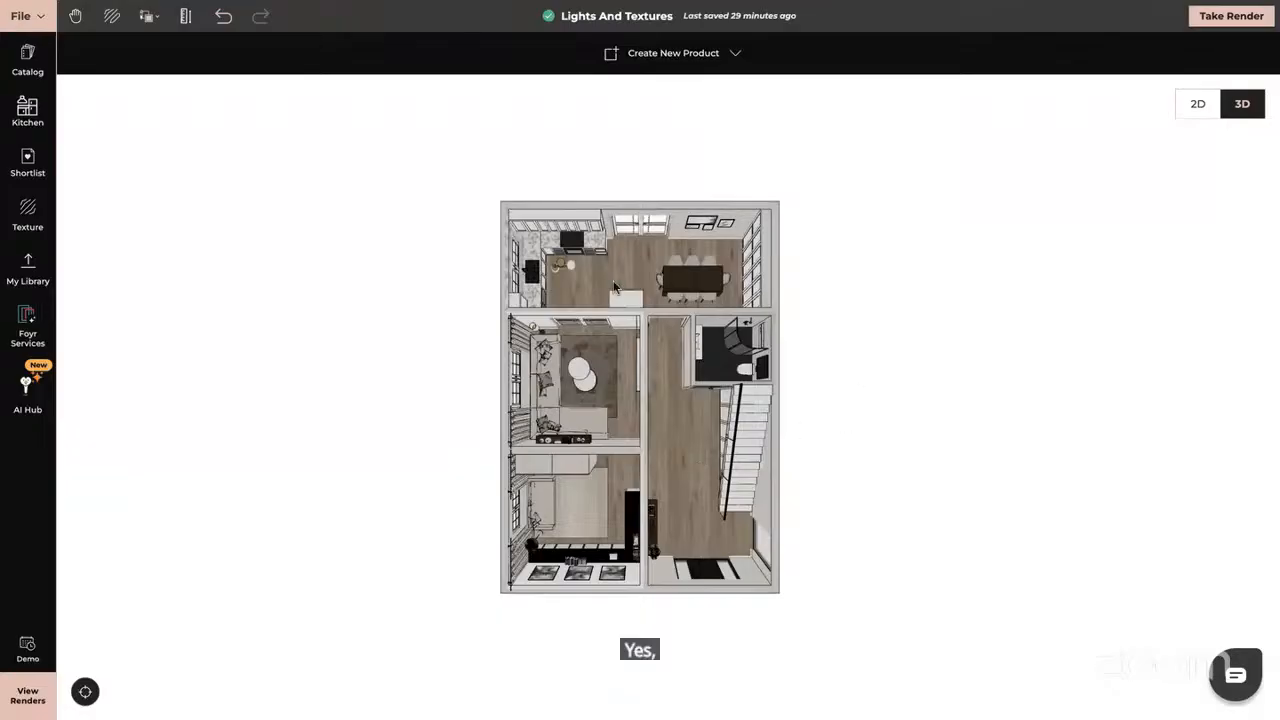
Examine the kitchen-dining area in 3D, checking the ceiling lights above the dining table and in the kitchen.
{"action": "scroll", "coordinate": [595, 272], "scroll_direction": "up", "scroll_amount": 5}
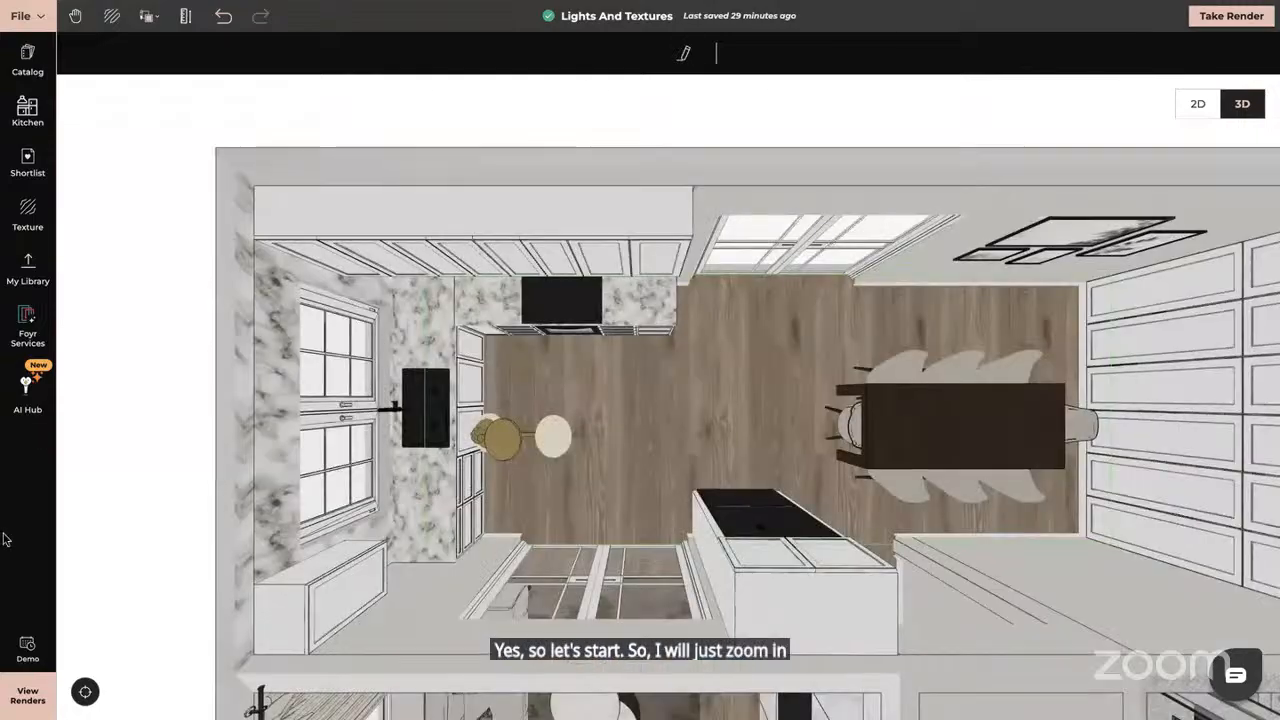
{"action": "left_click_drag", "start_coordinate": [701, 340], "coordinate": [577, 287]}
{"action": "scroll", "coordinate": [577, 293], "scroll_direction": "up", "scroll_amount": 5}
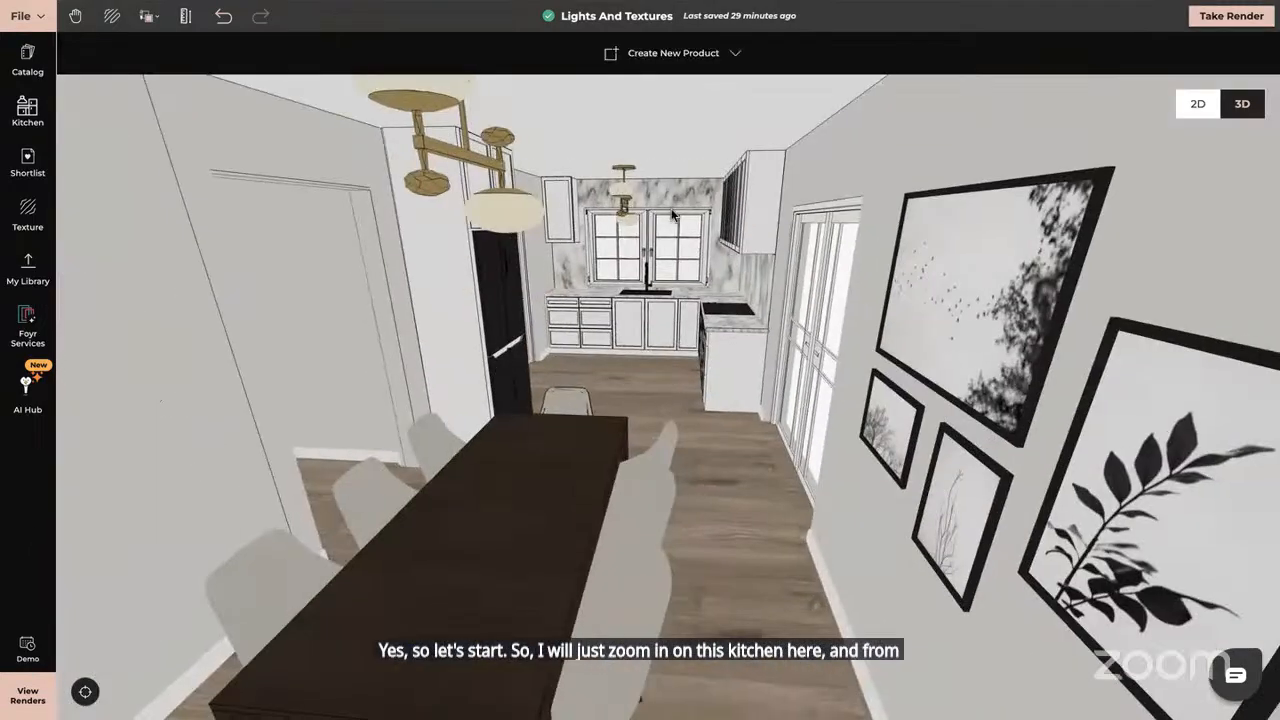
{"action": "left_click_drag", "start_coordinate": [857, 342], "coordinate": [827, 365]}
{"action": "scroll", "coordinate": [826, 366], "scroll_direction": "up", "scroll_amount": 3}
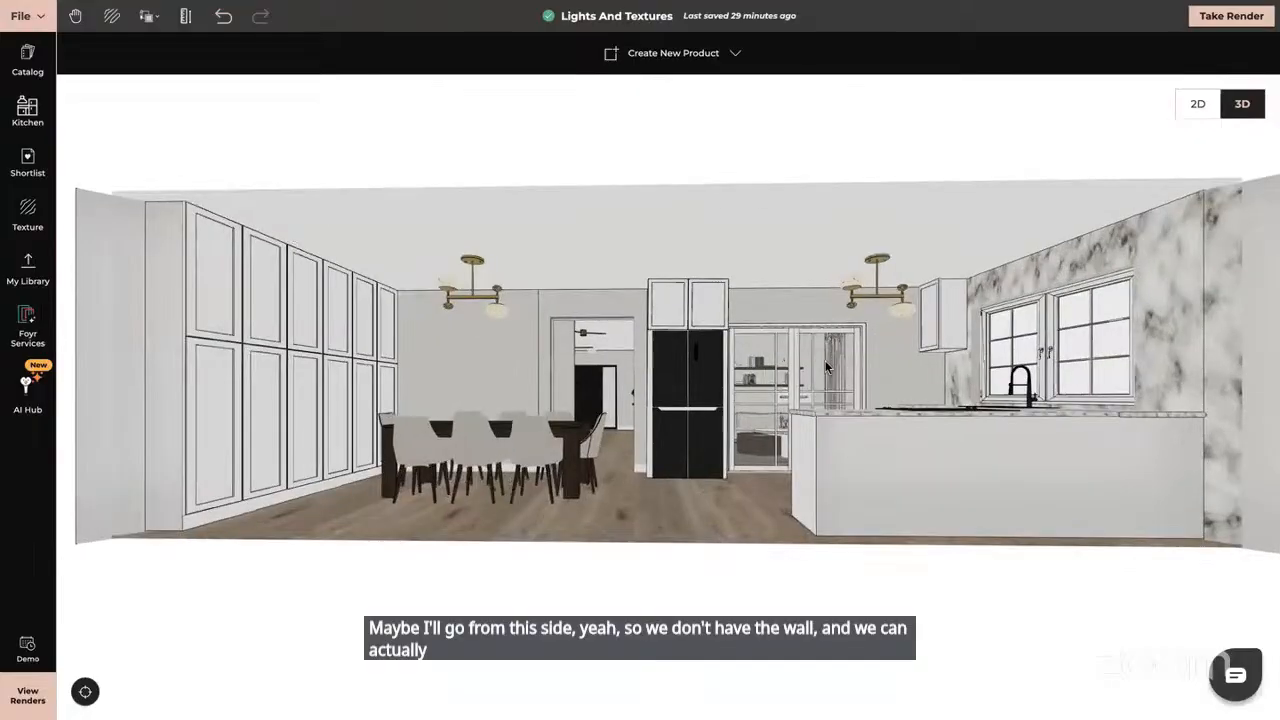
{"action": "right_click_drag", "start_coordinate": [737, 446], "coordinate": [705, 465]}
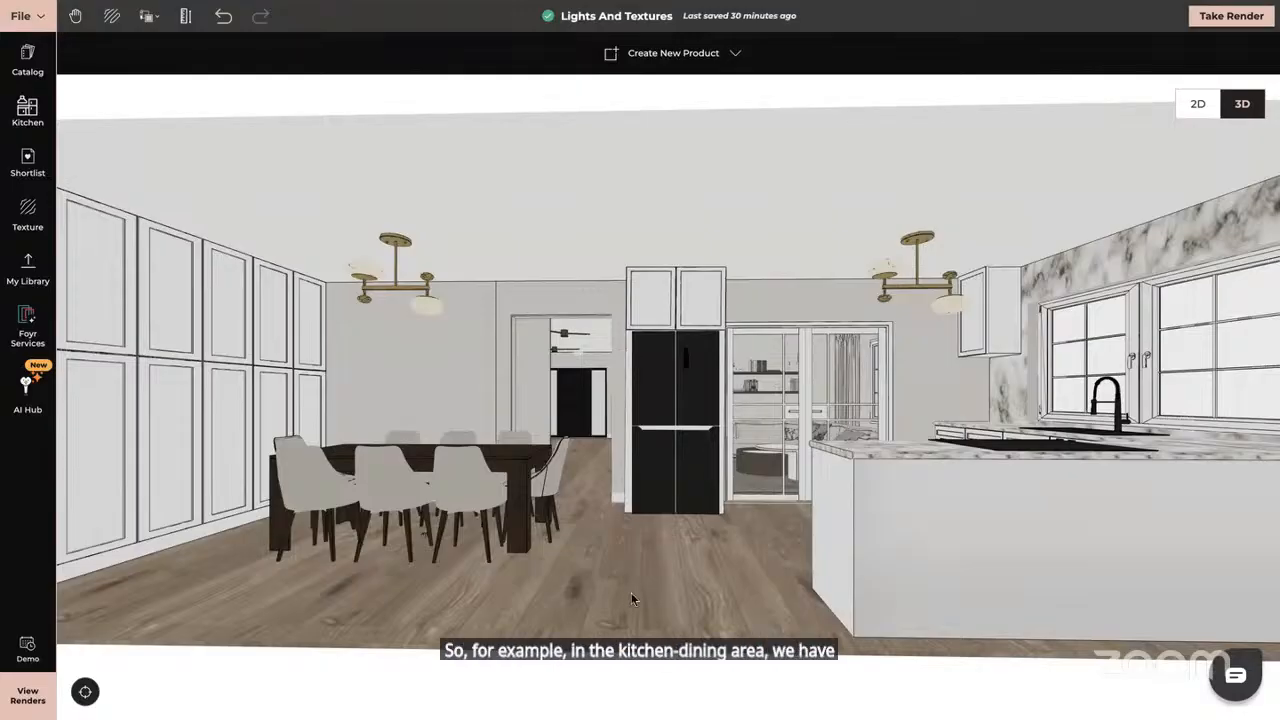
{"action": "scroll", "coordinate": [640, 594], "scroll_direction": "down", "scroll_amount": 3}
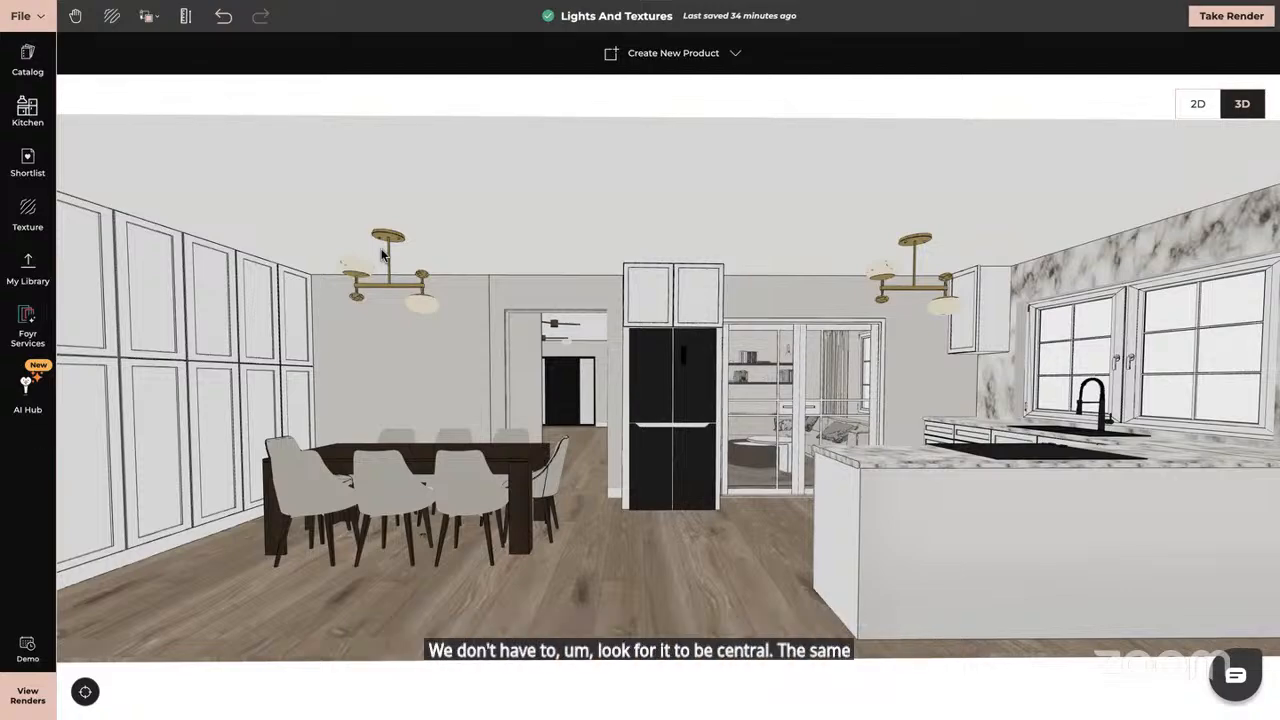
{"action": "left_click_drag", "start_coordinate": [680, 302], "coordinate": [804, 305]}
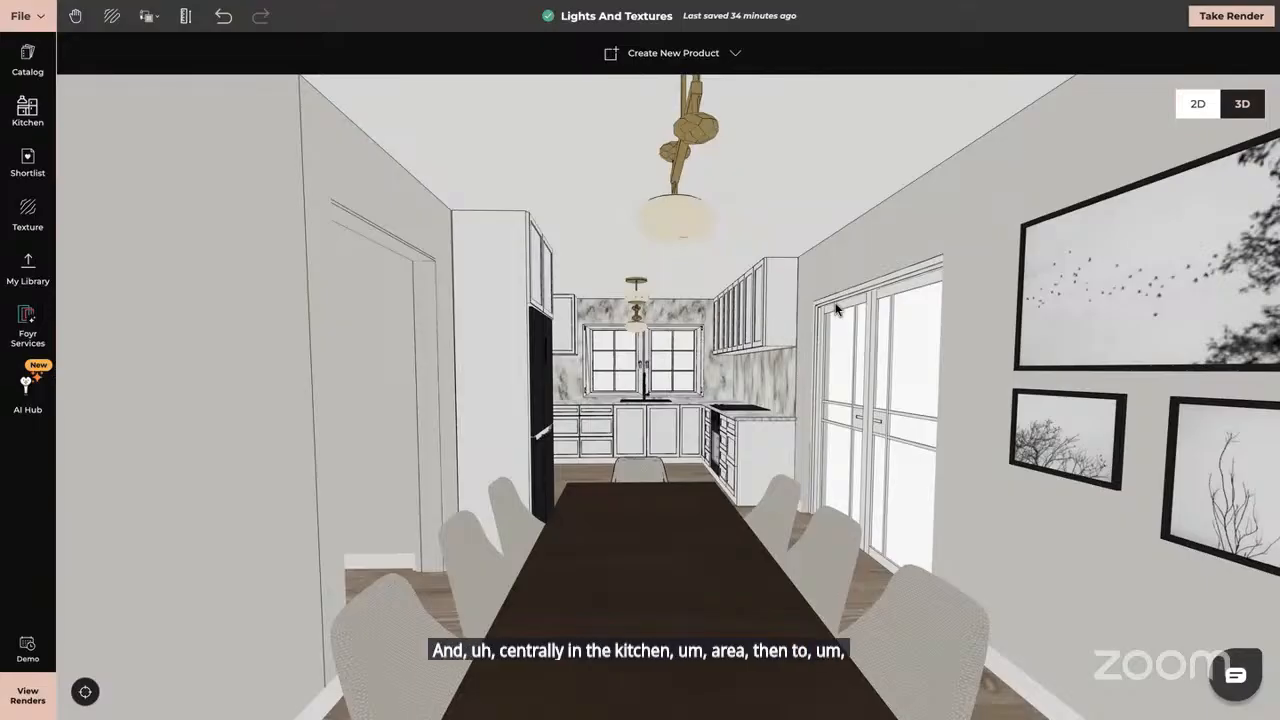
{"action": "left_click_drag", "start_coordinate": [837, 310], "coordinate": [888, 425]}
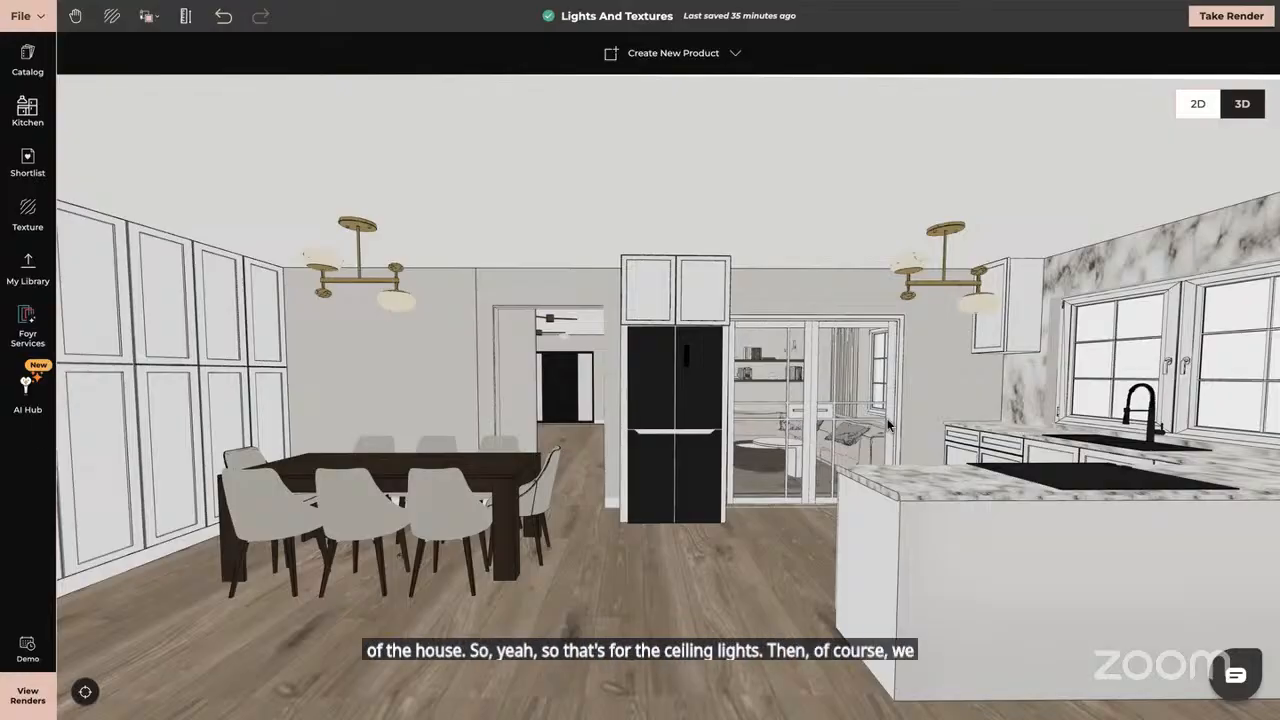
{"action": "left_click_drag", "start_coordinate": [573, 580], "coordinate": [673, 527]}
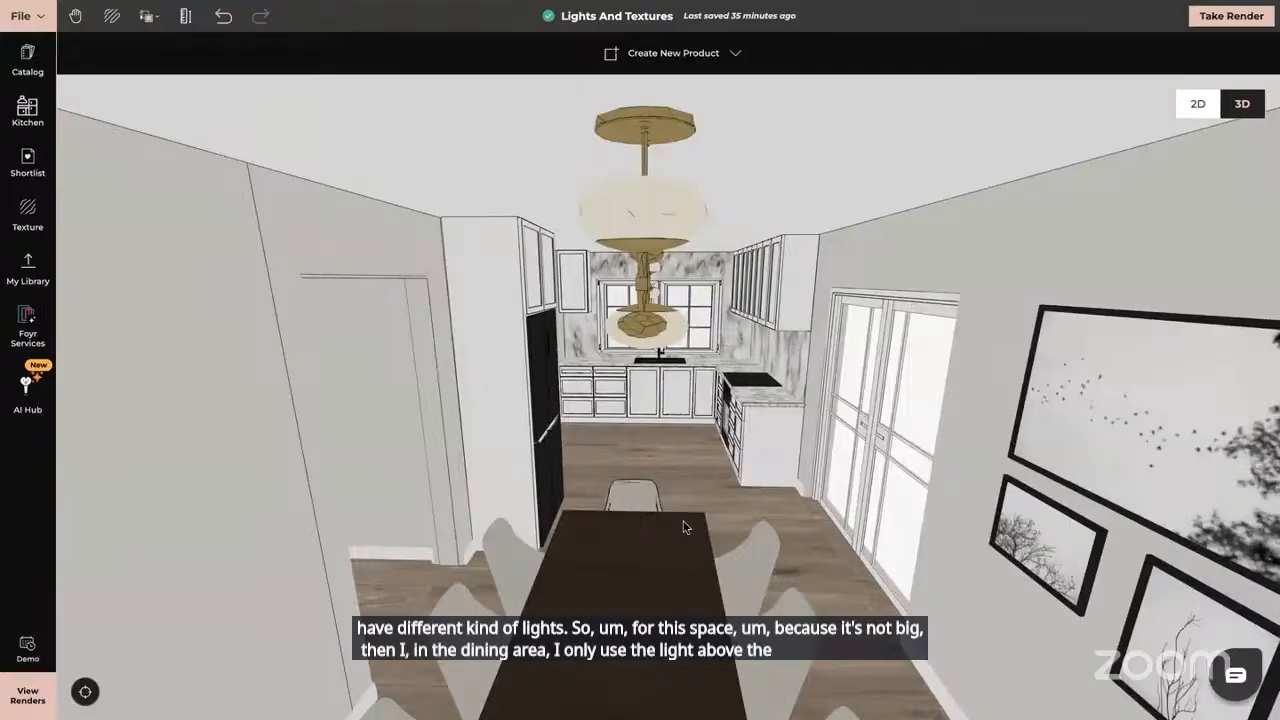
Inspect the strip light under the kitchen wall cabinets above the hob and view its product information.
{"action": "scroll", "coordinate": [735, 476], "scroll_direction": "up", "scroll_amount": 5}
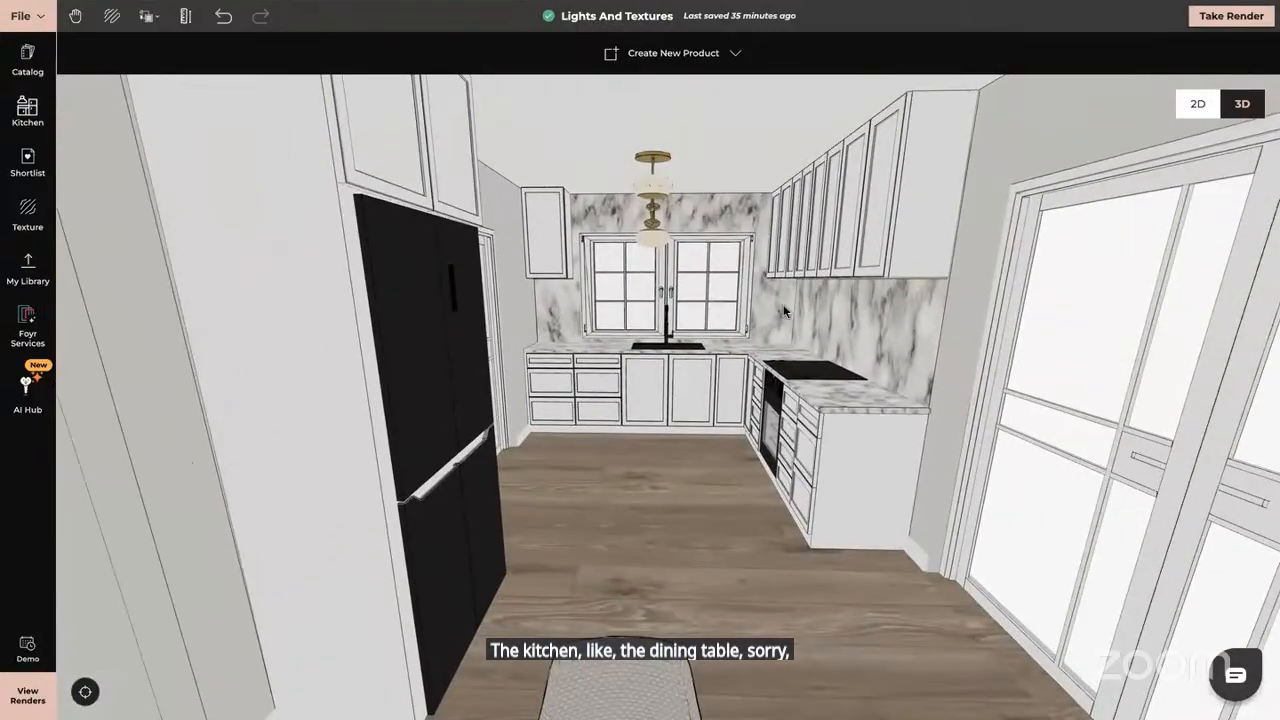
{"action": "scroll", "coordinate": [815, 300], "scroll_direction": "down", "scroll_amount": 3}
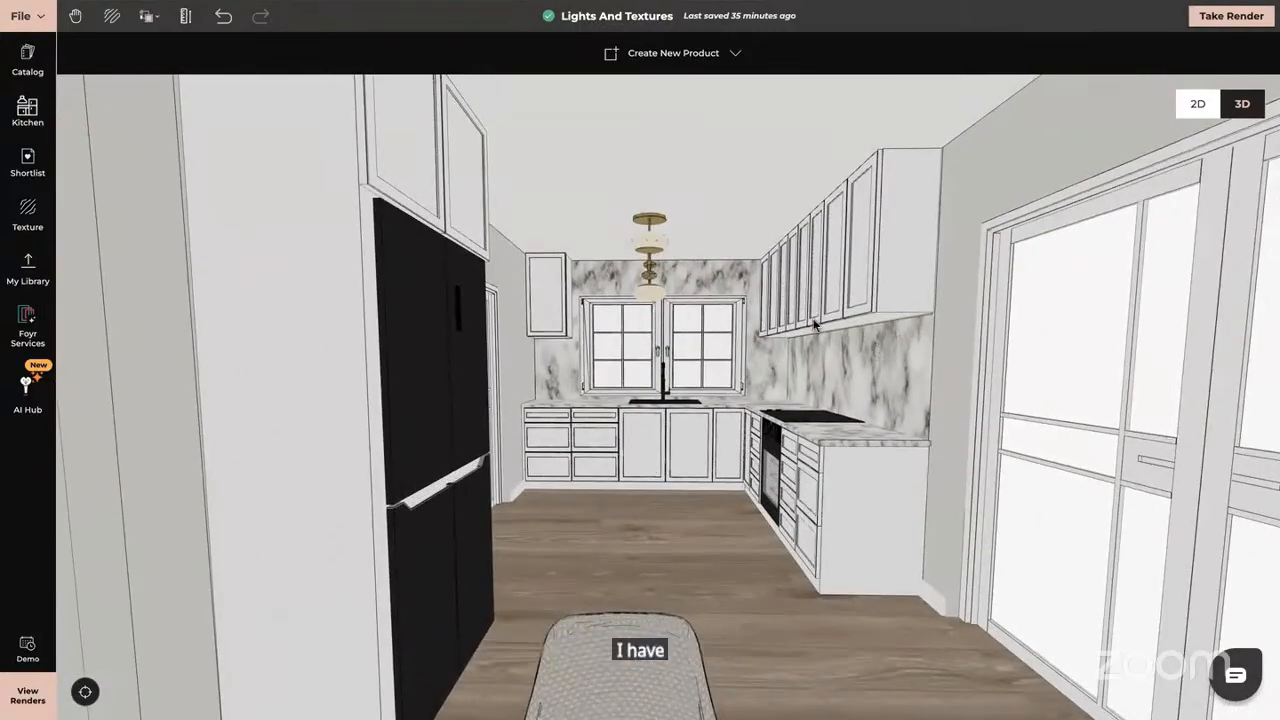
{"action": "scroll", "coordinate": [815, 323], "scroll_direction": "up", "scroll_amount": 5}
{"action": "scroll", "coordinate": [815, 323], "scroll_direction": "up", "scroll_amount": 2}
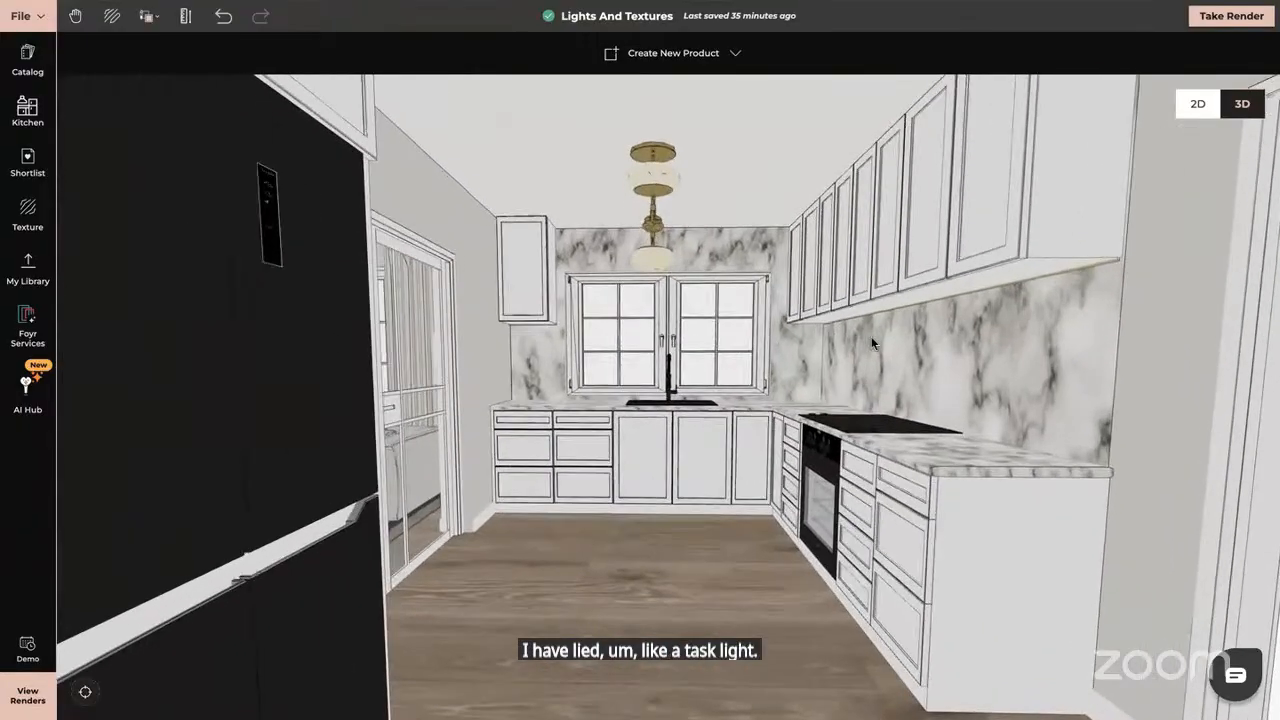
{"action": "left_click", "coordinate": [911, 298]}
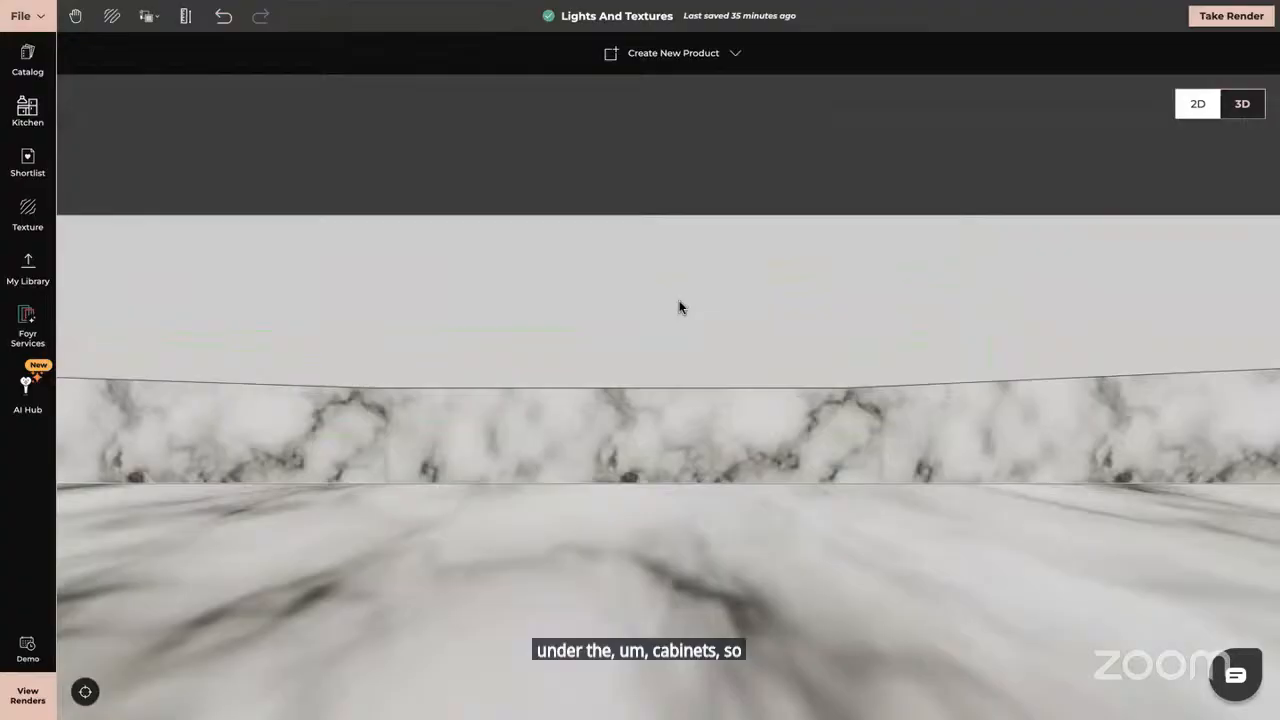
{"action": "left_click_drag", "start_coordinate": [679, 307], "coordinate": [691, 434]}
{"action": "left_click_drag", "start_coordinate": [773, 498], "coordinate": [837, 434]}
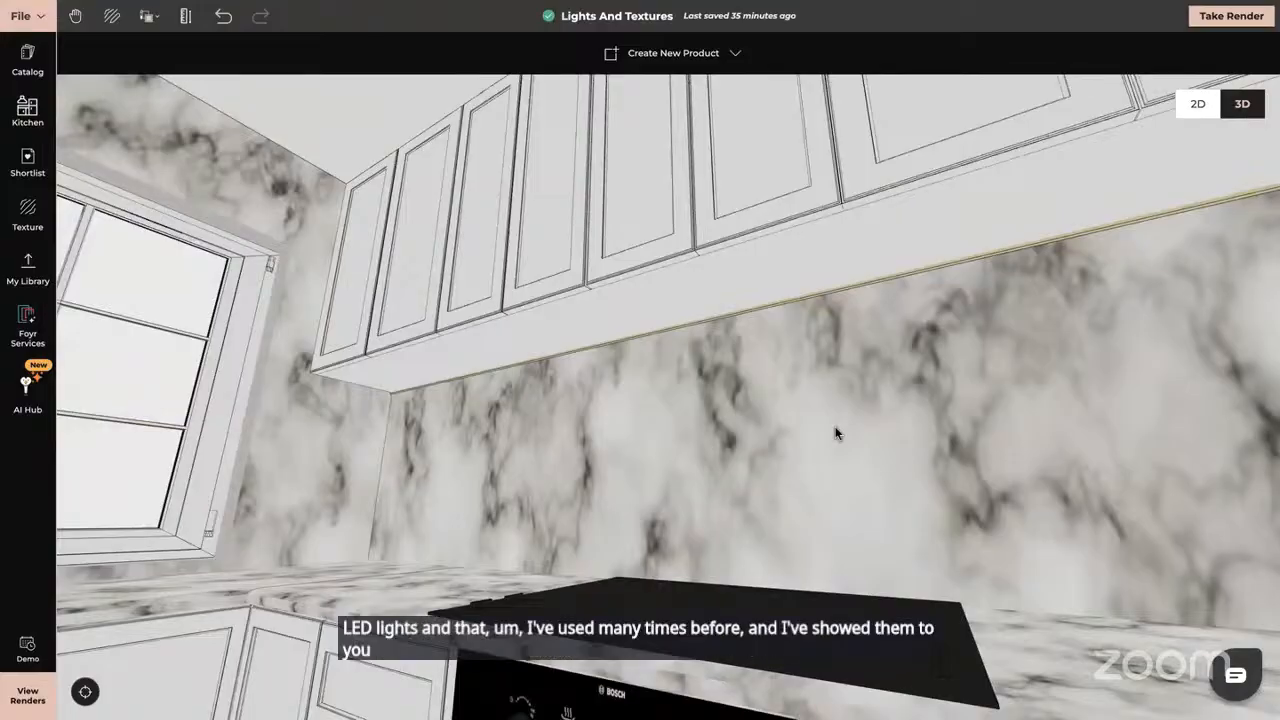
{"action": "left_click", "coordinate": [836, 289]}
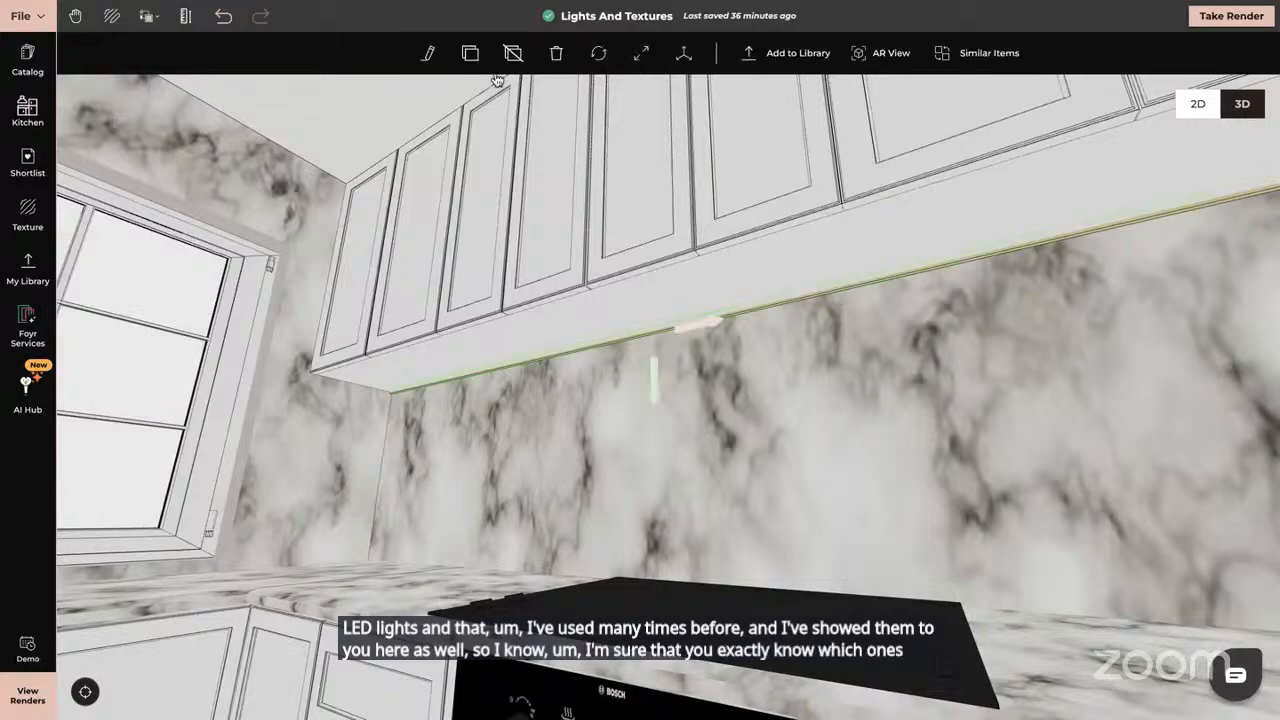
{"action": "left_click", "coordinate": [428, 53]}
{"action": "left_click", "coordinate": [1242, 90]}
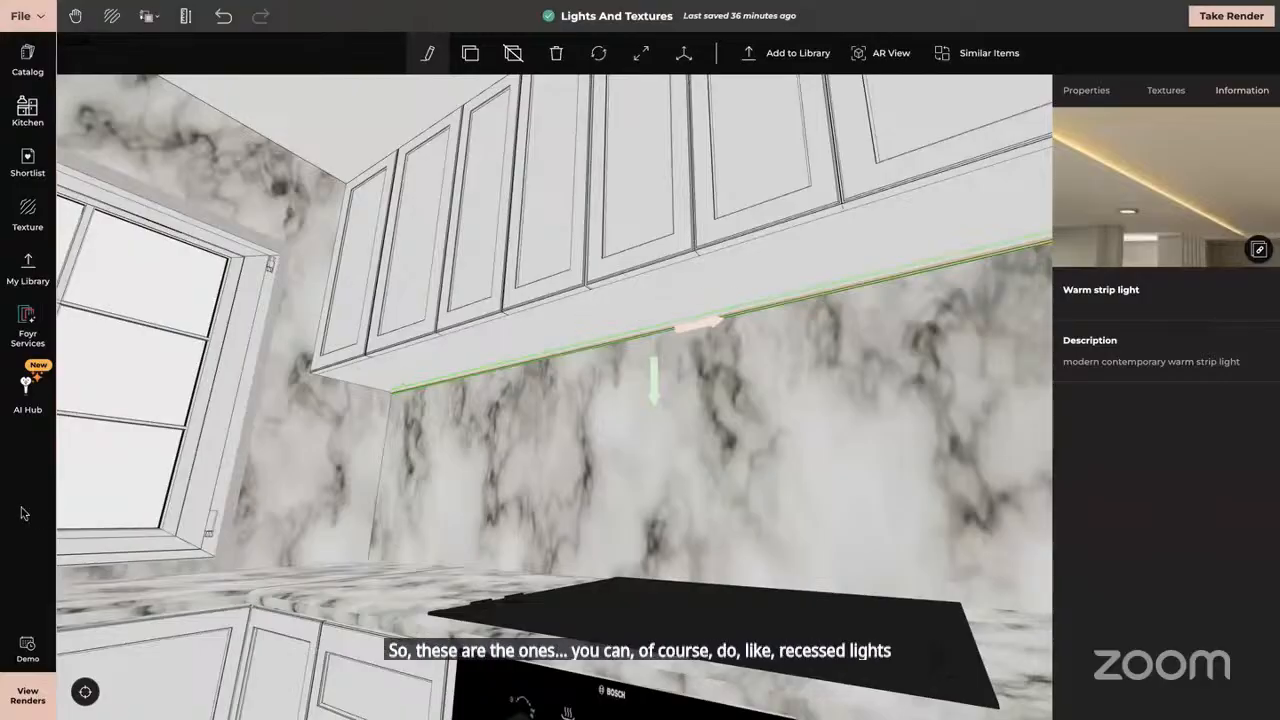
{"action": "key", "text": "Escape"}
{"action": "left_click_drag", "start_coordinate": [365, 466], "coordinate": [395, 495]}
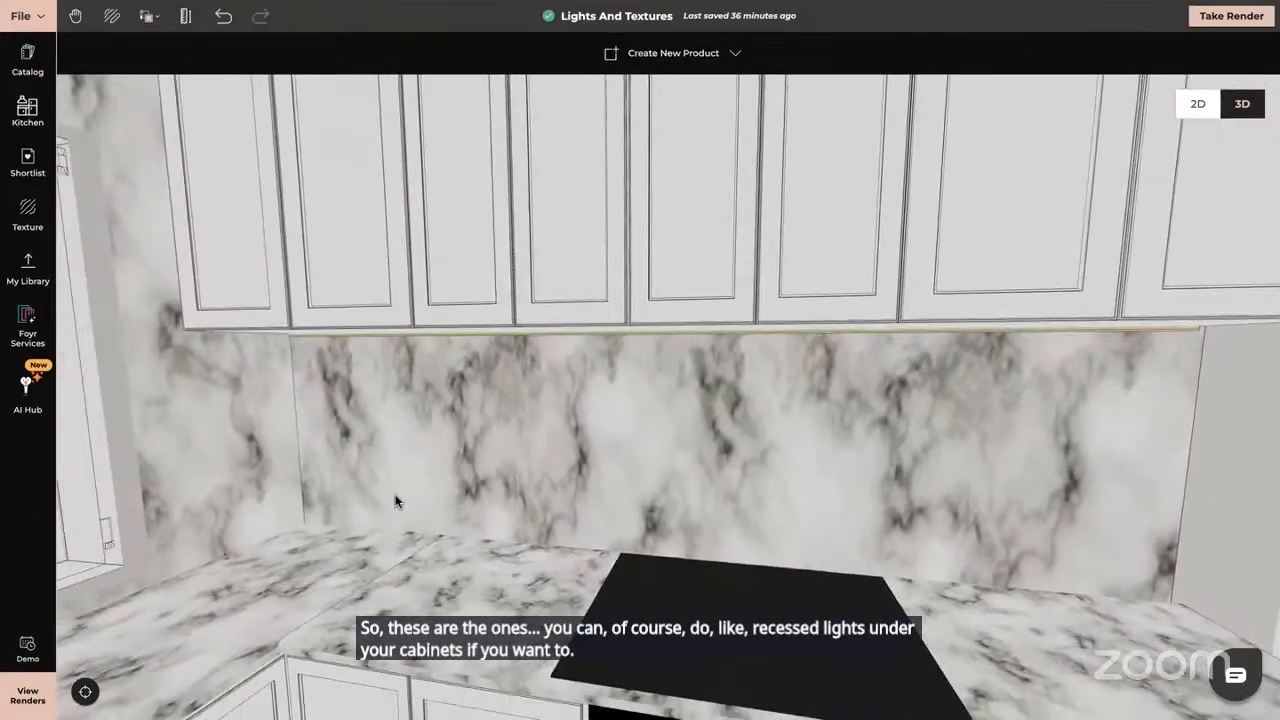
{"action": "scroll", "coordinate": [395, 500], "scroll_direction": "down", "scroll_amount": 5}
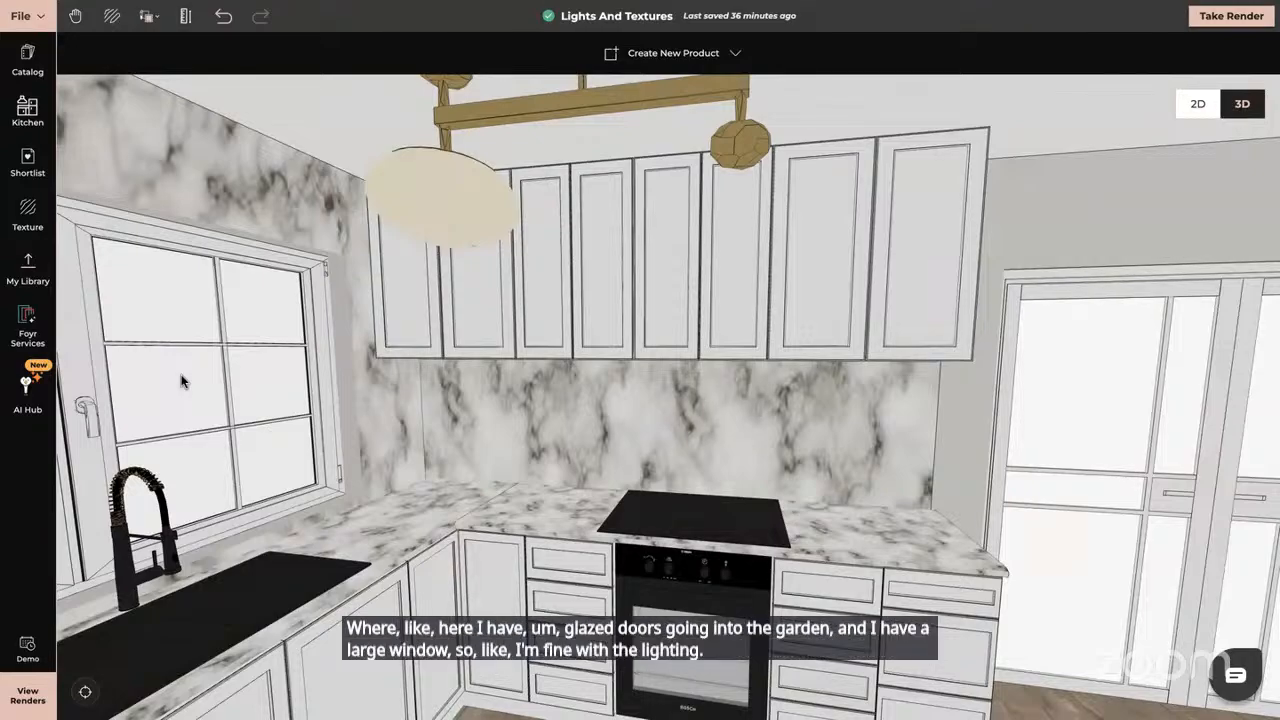
{"action": "left_click_drag", "start_coordinate": [794, 325], "coordinate": [762, 197]}
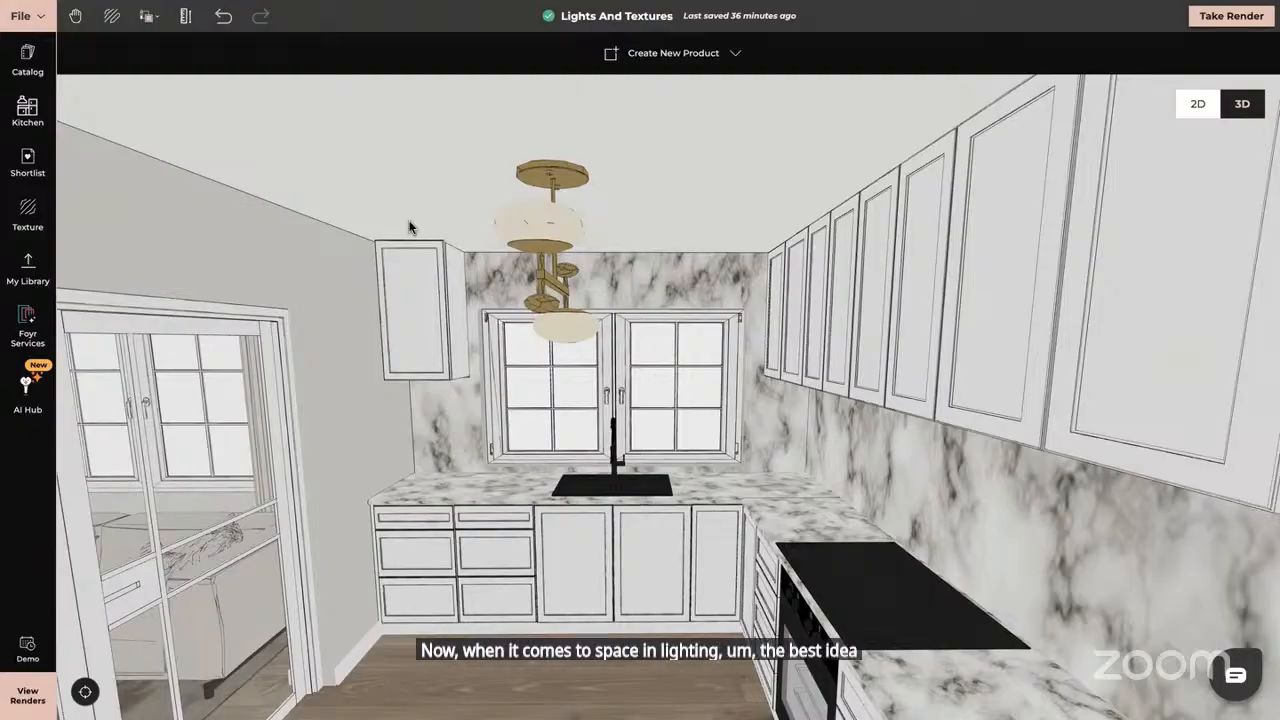
Switch to the 2D floor plan and turn off Default Dimensions and Room Titles.
{"action": "left_click", "coordinate": [1198, 108]}
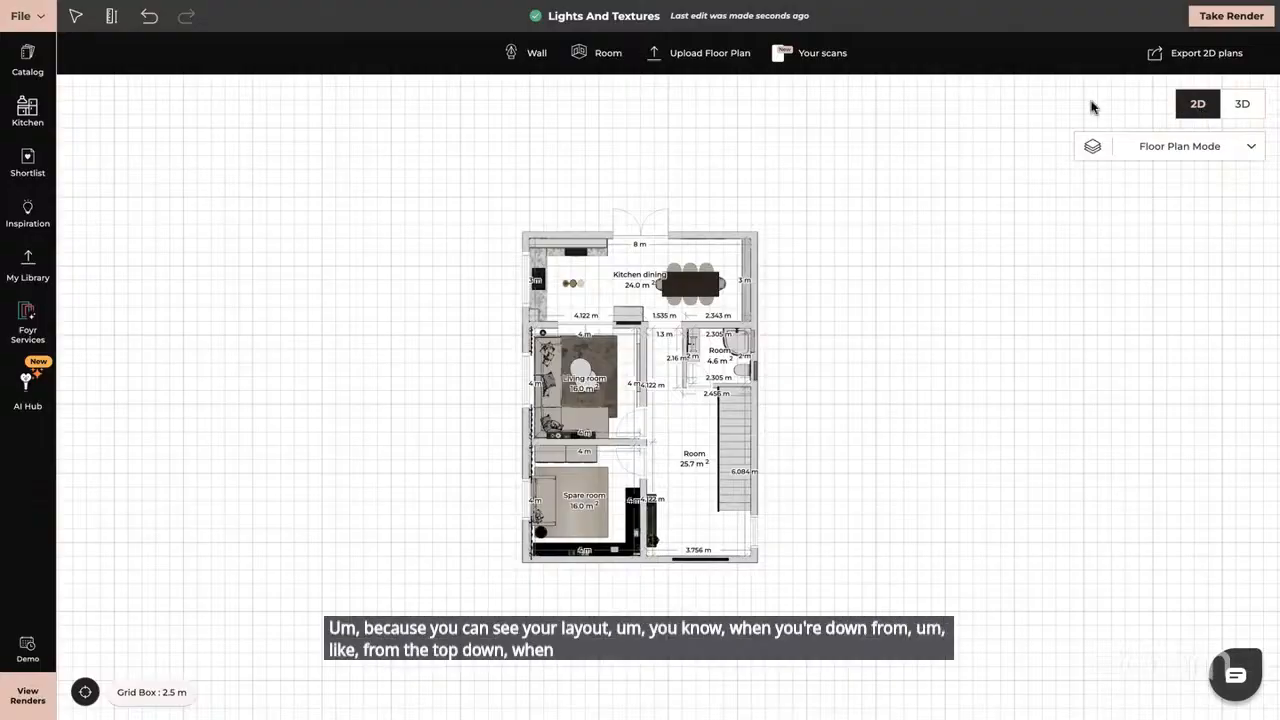
{"action": "left_click", "coordinate": [32, 20]}
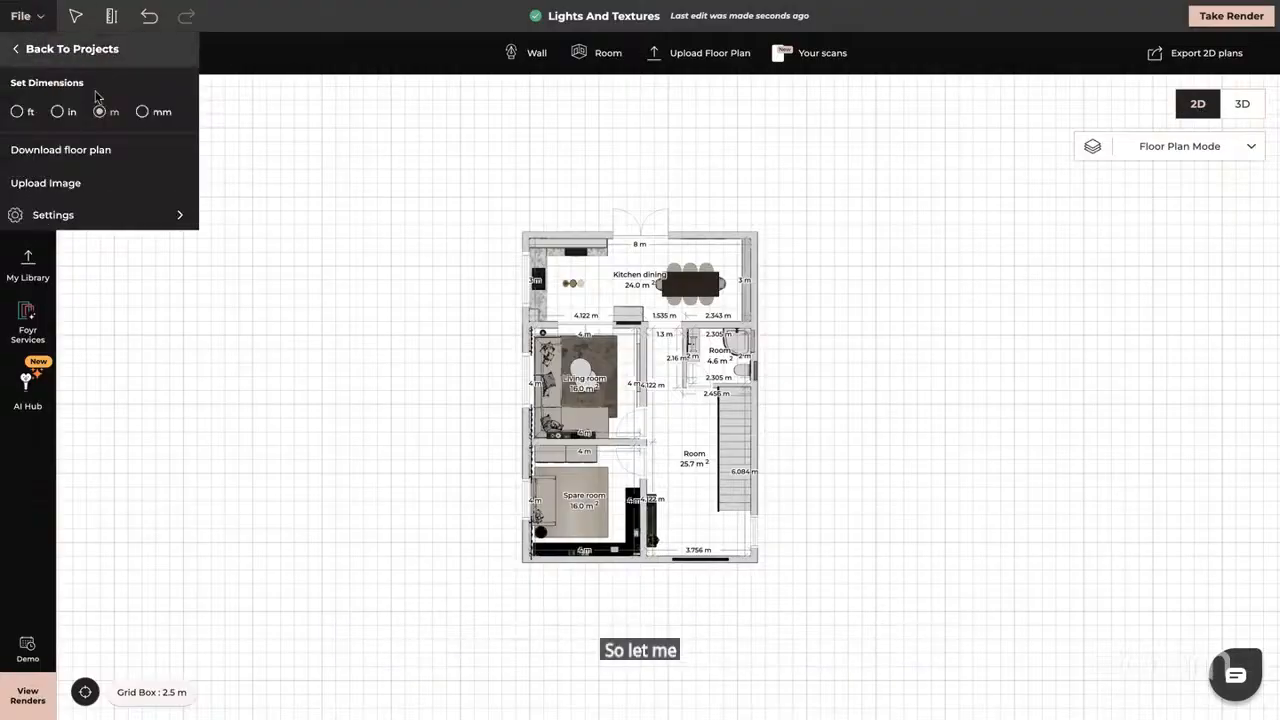
{"action": "mouse_move", "coordinate": [105, 214]}
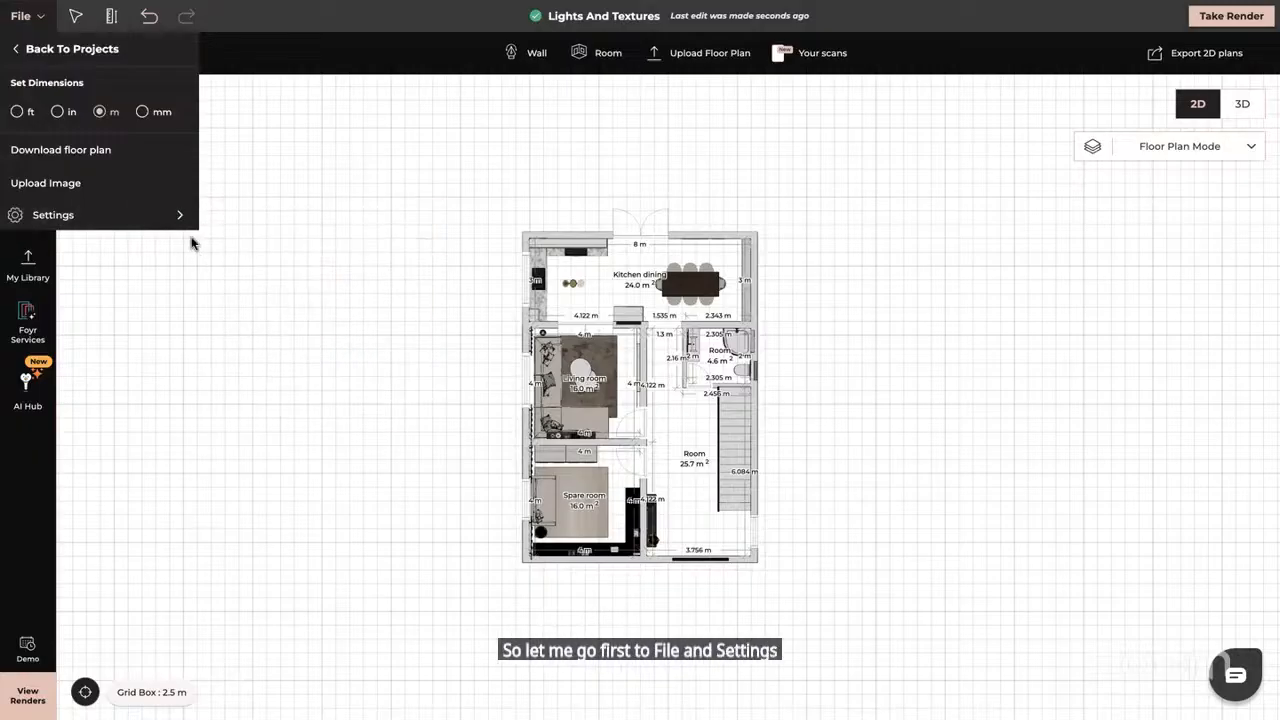
{"action": "scroll", "coordinate": [313, 370], "scroll_direction": "down", "scroll_amount": 3}
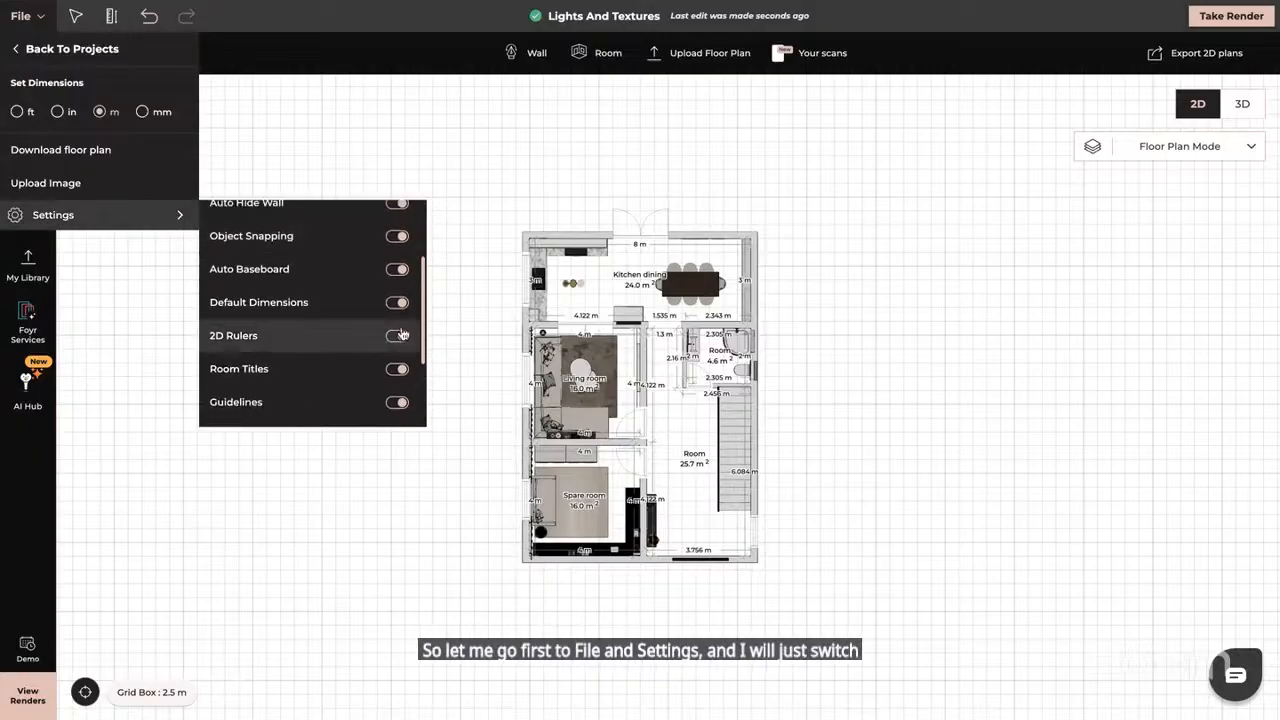
{"action": "left_click", "coordinate": [395, 304]}
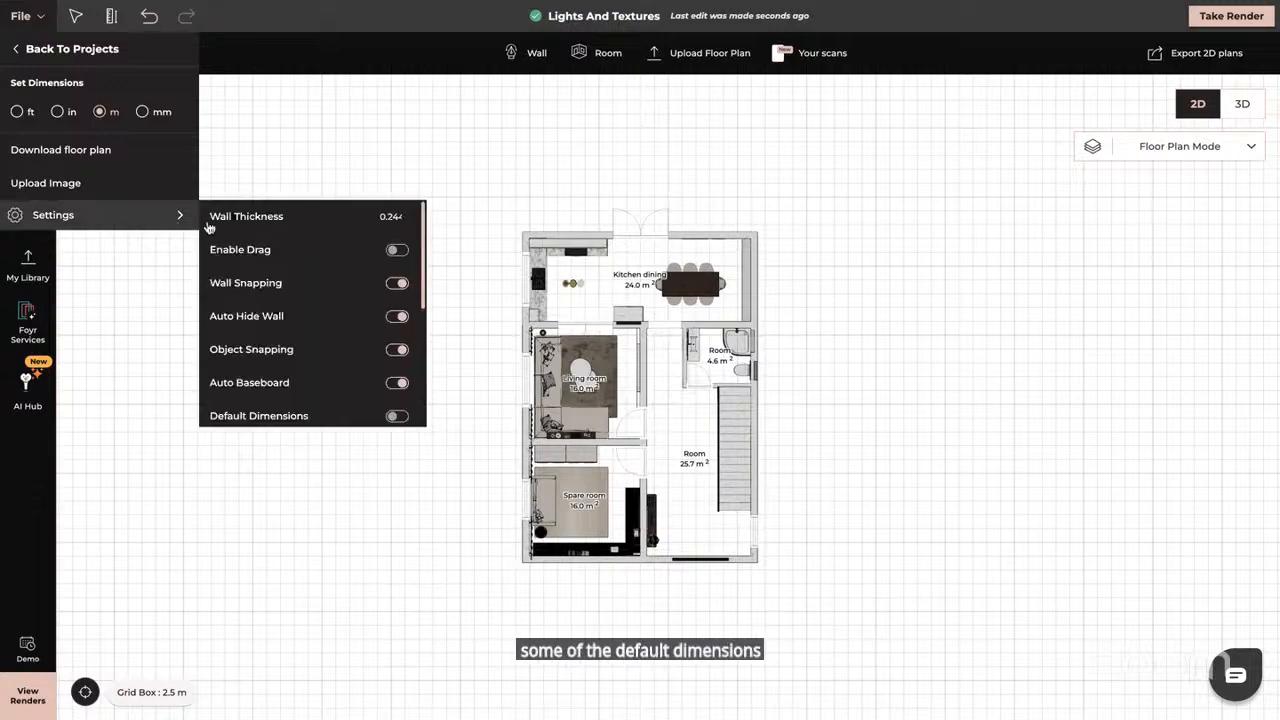
{"action": "scroll", "coordinate": [354, 398], "scroll_direction": "down", "scroll_amount": 2}
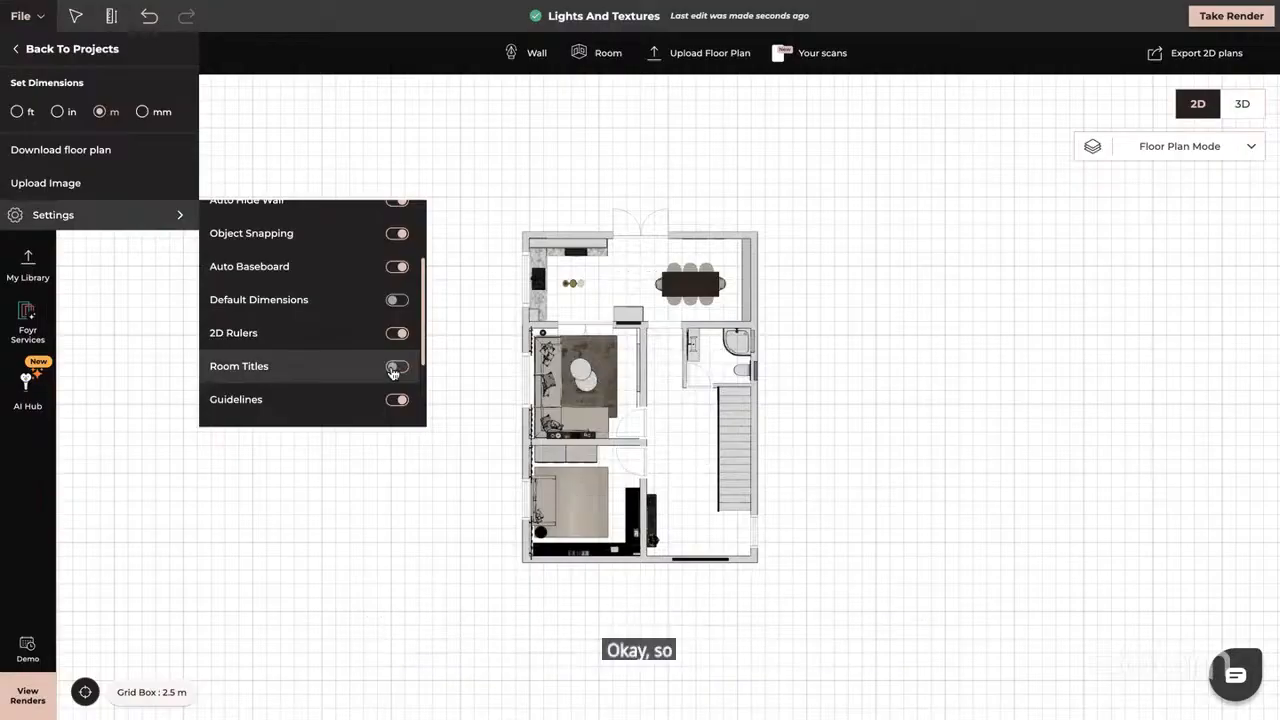
{"action": "left_click", "coordinate": [21, 514]}
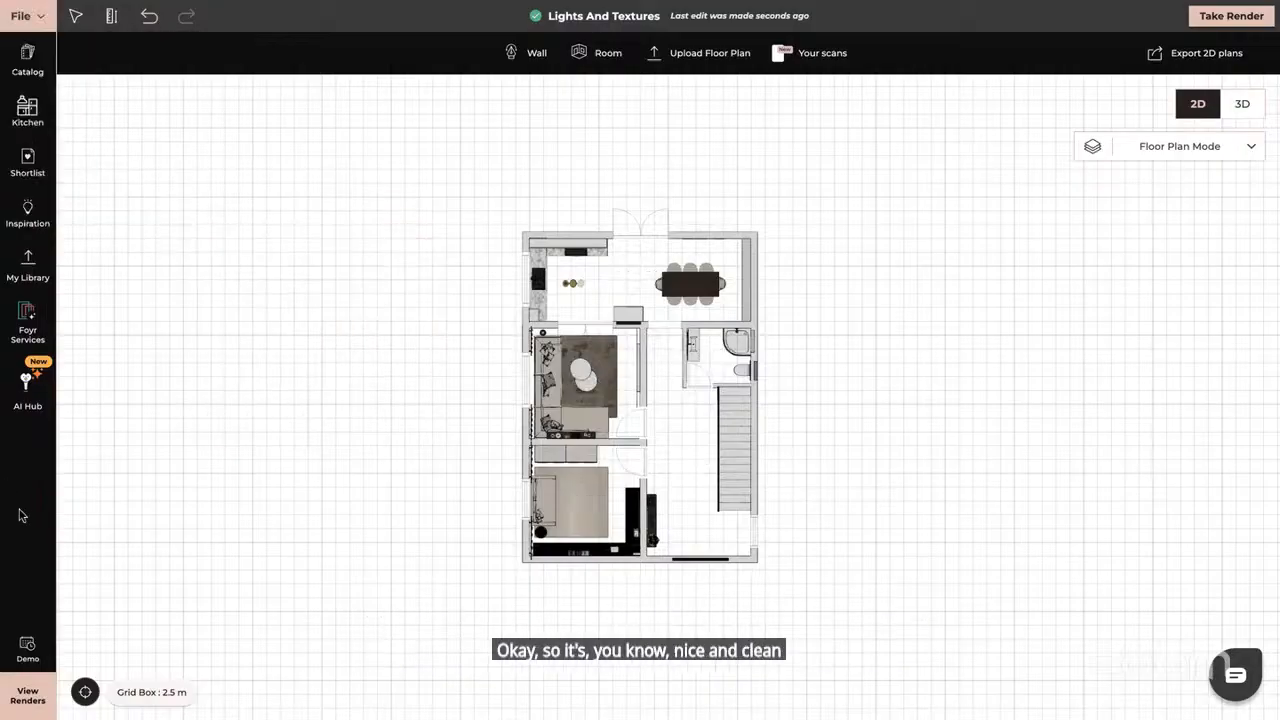
Move the dining table set slightly towards the exterior wall with the garden doors.
{"action": "scroll", "coordinate": [524, 432], "scroll_direction": "up", "scroll_amount": 3}
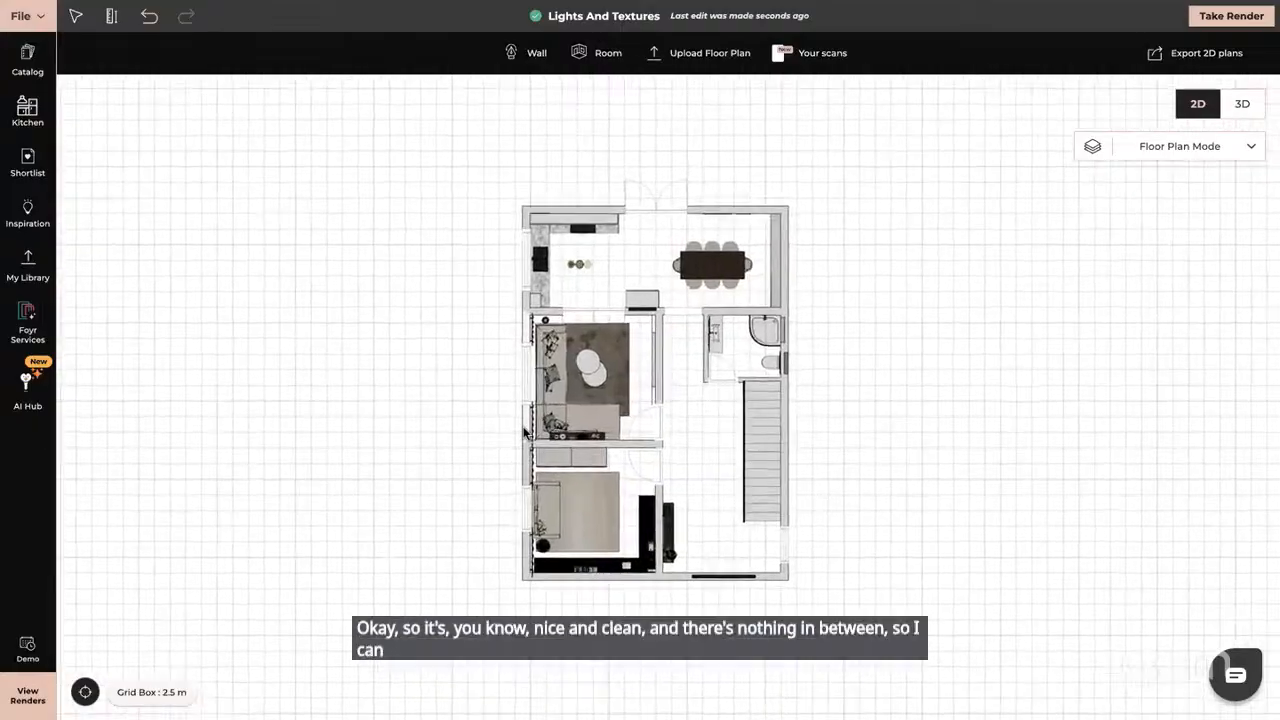
{"action": "scroll", "coordinate": [524, 432], "scroll_direction": "up", "scroll_amount": 3}
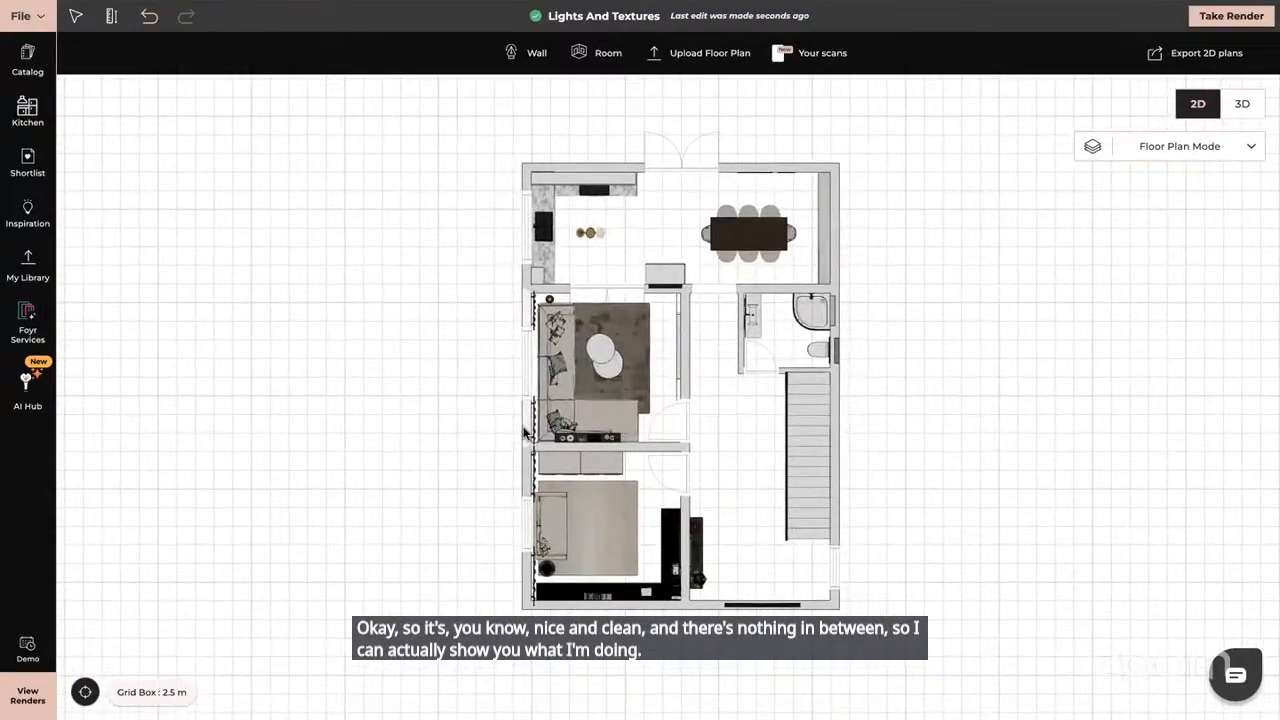
{"action": "scroll", "coordinate": [524, 432], "scroll_direction": "up", "scroll_amount": 1}
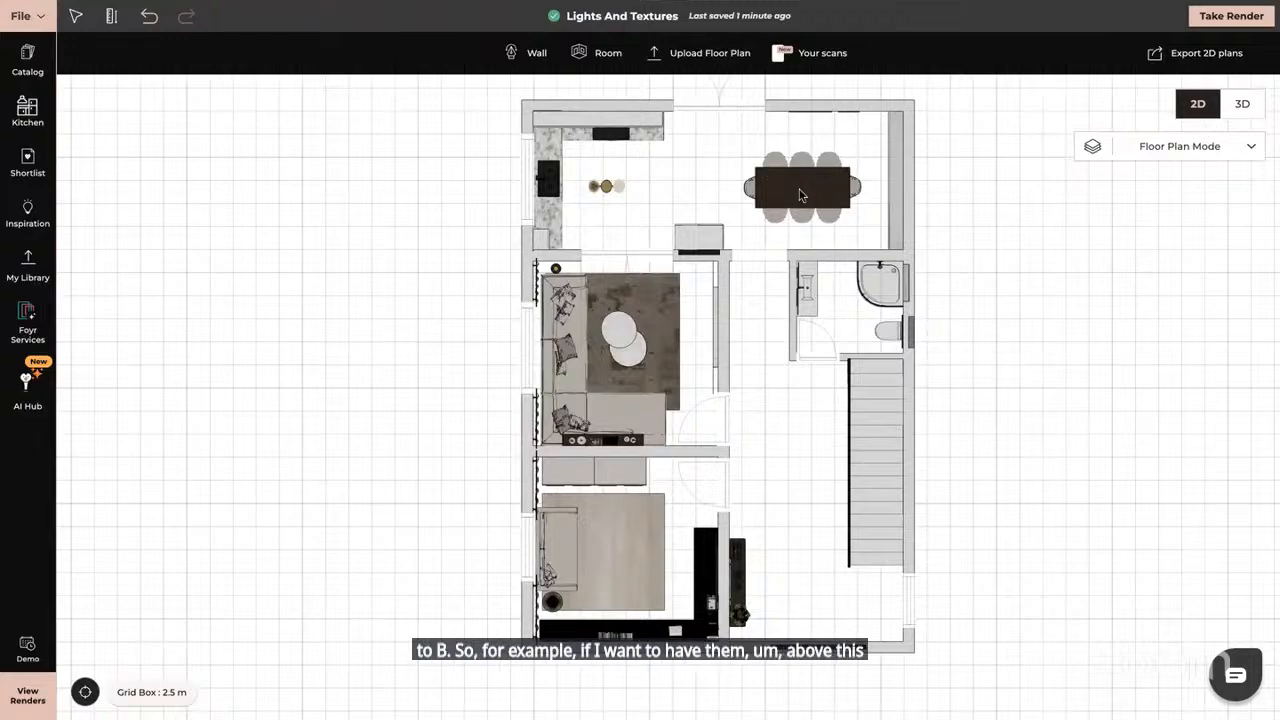
{"action": "left_click_drag", "start_coordinate": [800, 195], "coordinate": [801, 224]}
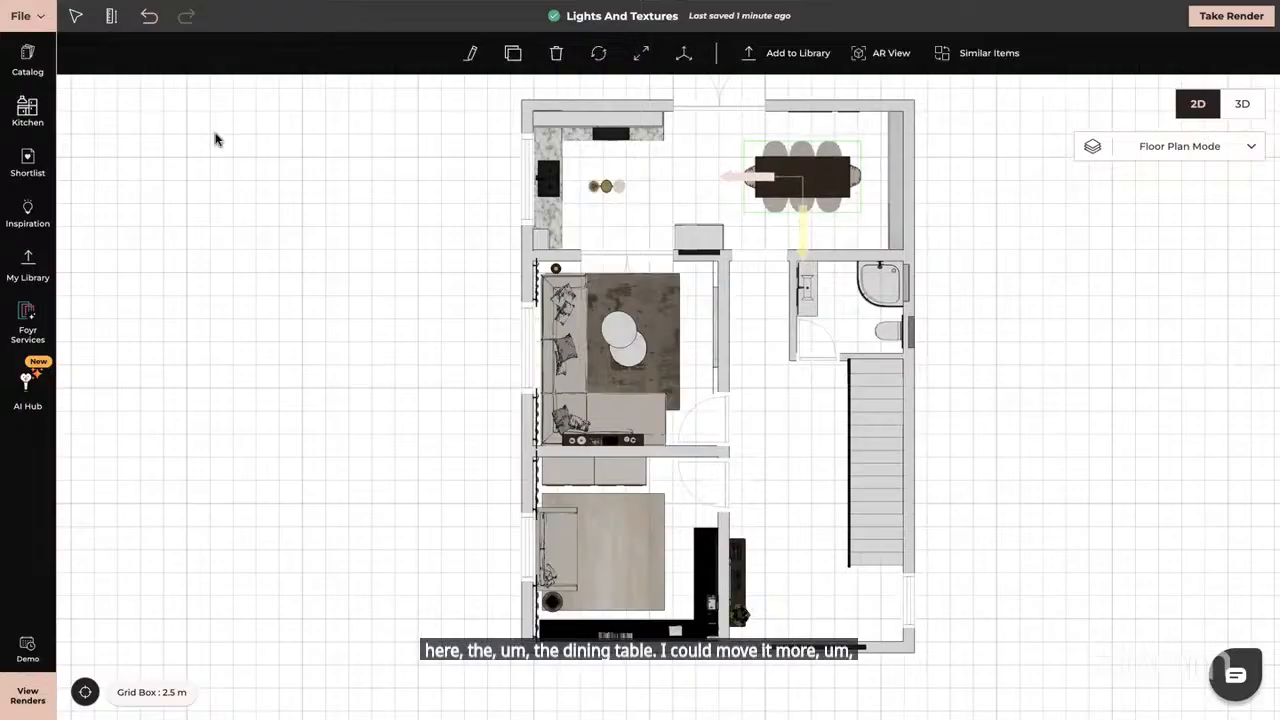
Place a 1.26 m ruler dimension from the kitchen-side end of the dining set along the table's length.
{"action": "left_click", "coordinate": [112, 20]}
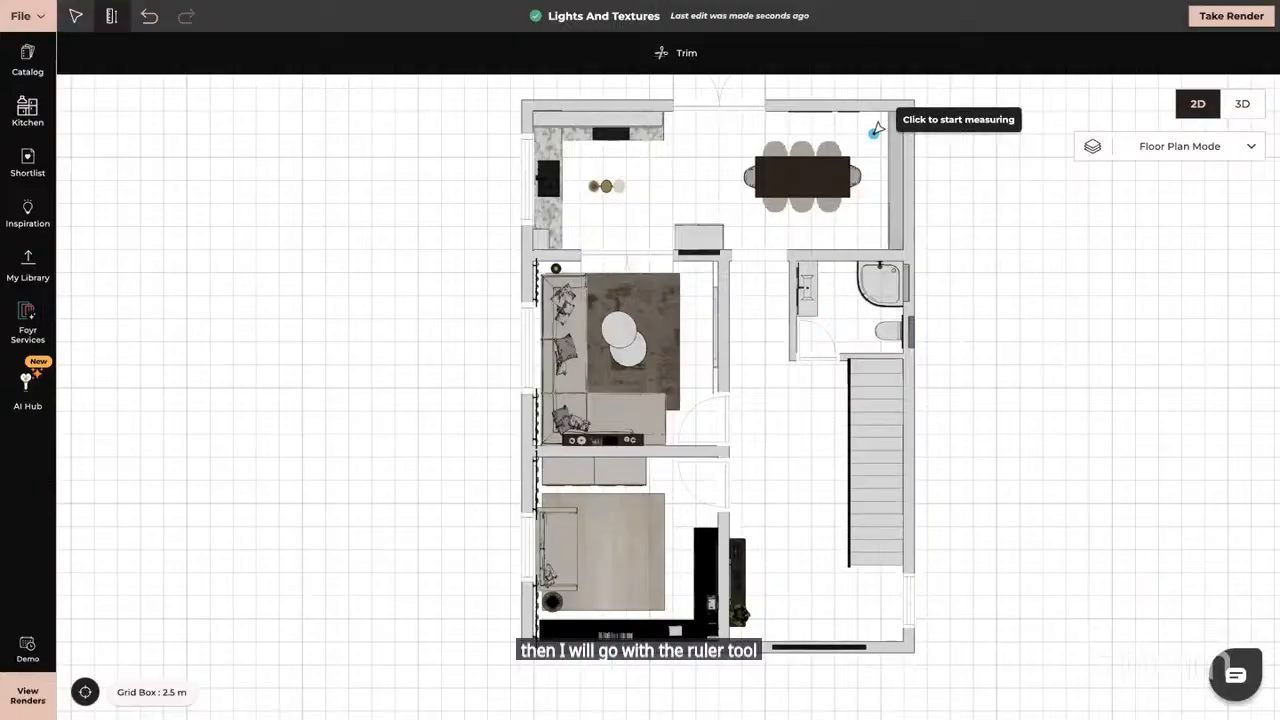
{"action": "left_click", "coordinate": [745, 173]}
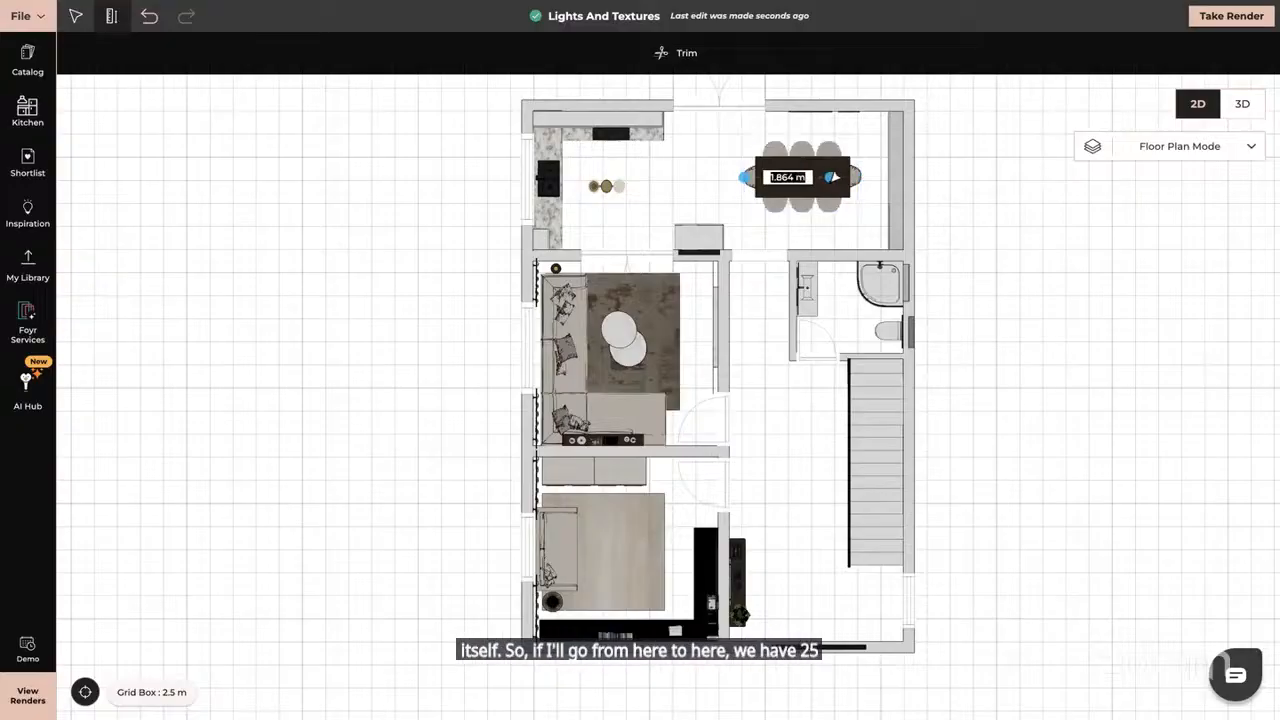
{"action": "type", "text": "1"}
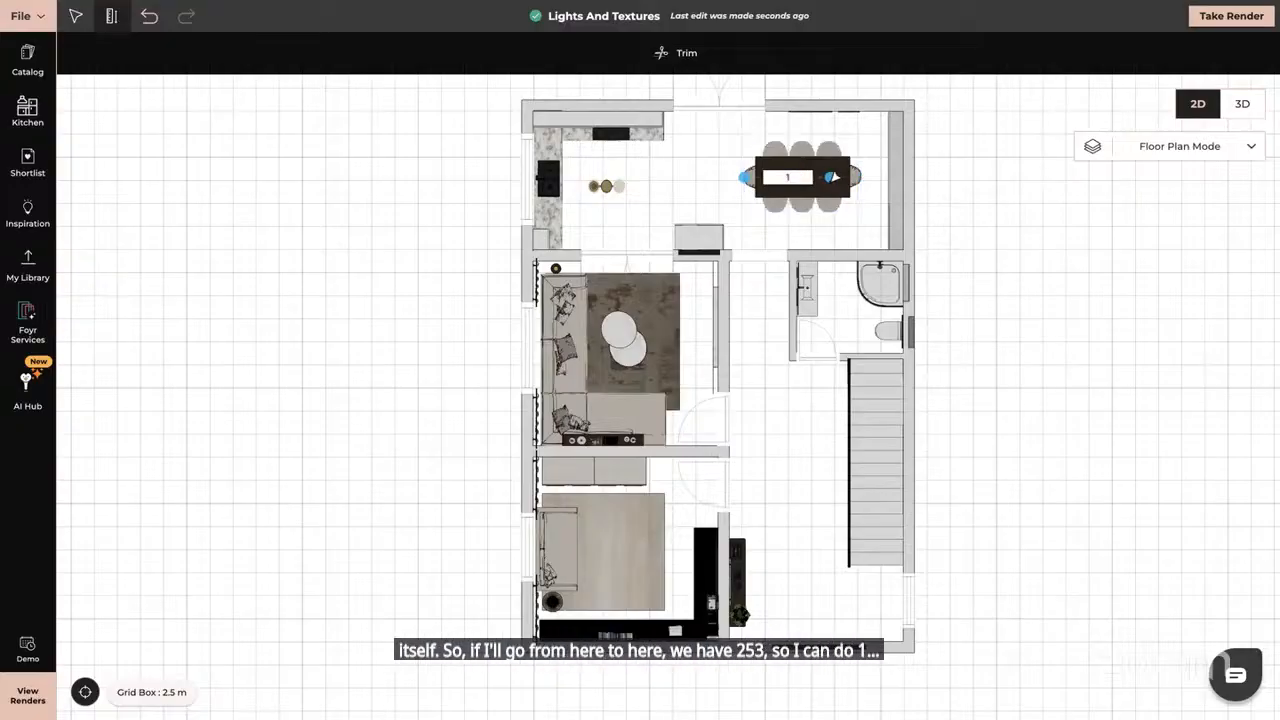
{"action": "type", "text": ".26"}
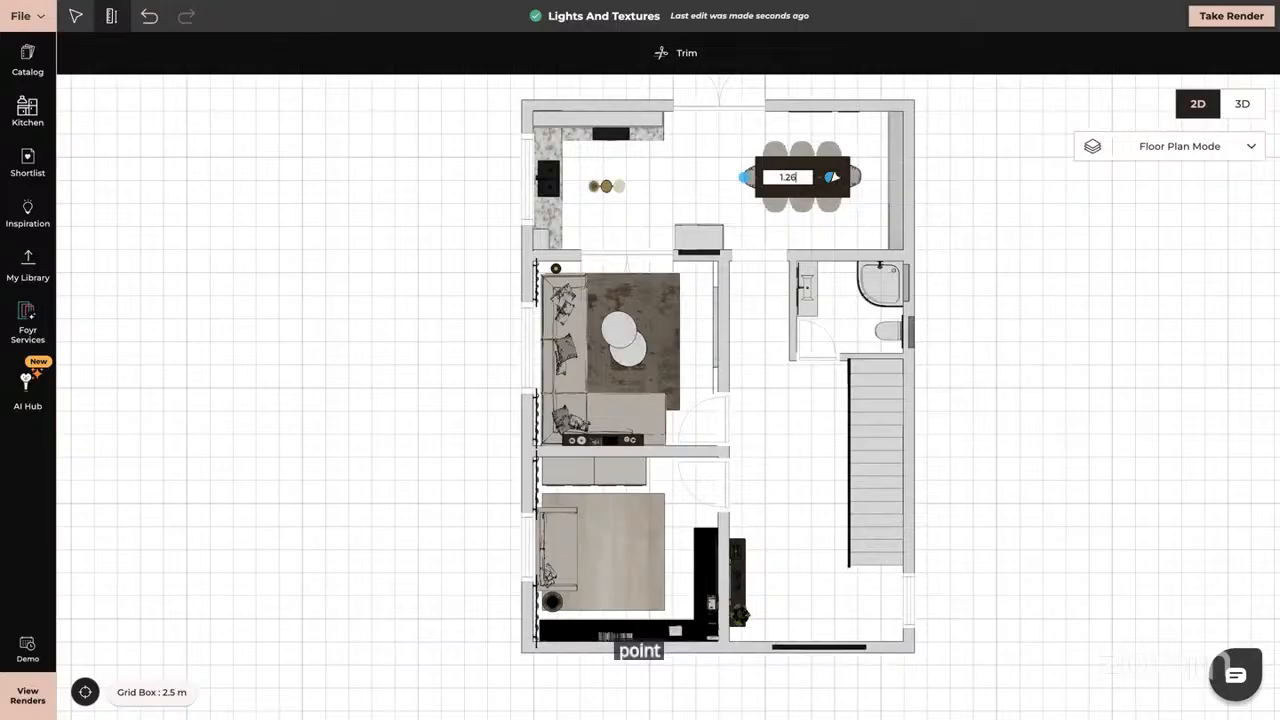
{"action": "key", "text": "Return"}
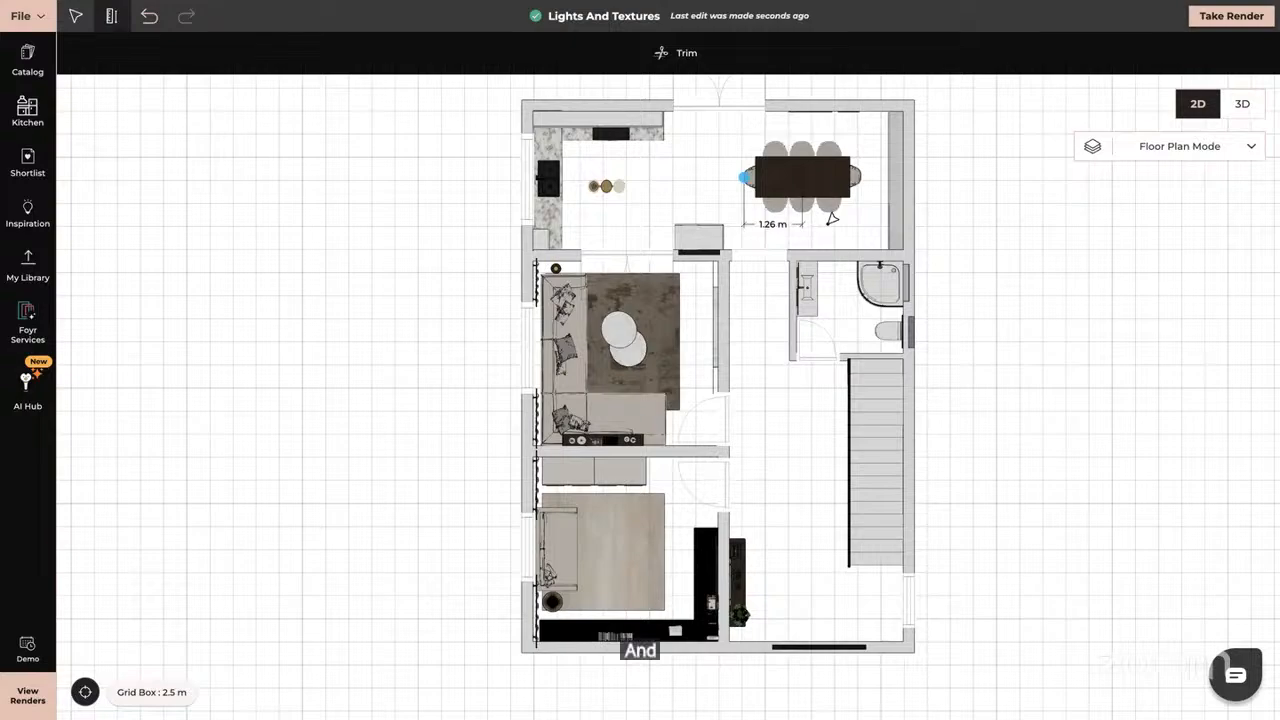
{"action": "key", "text": "Escape"}
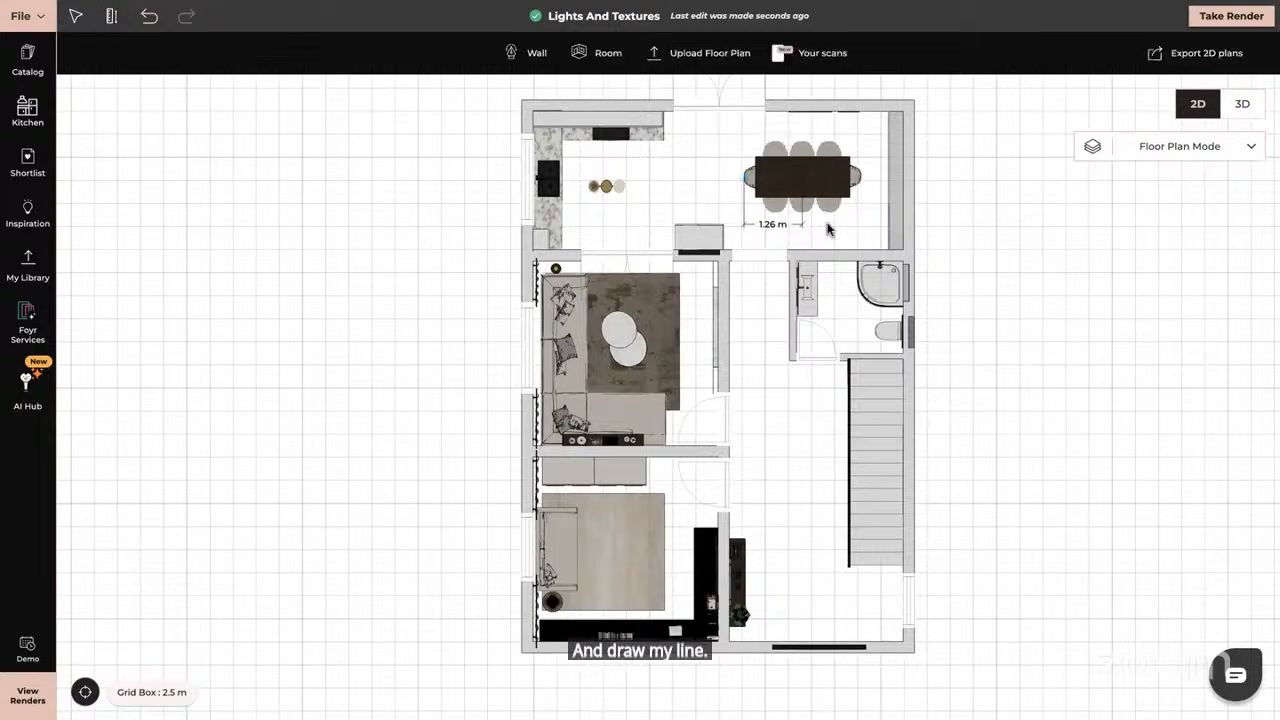
Place a 1.4 m ruler dimension from the kitchen's outer corner along the exterior wall that holds the garden doors.
{"action": "left_click", "coordinate": [112, 17]}
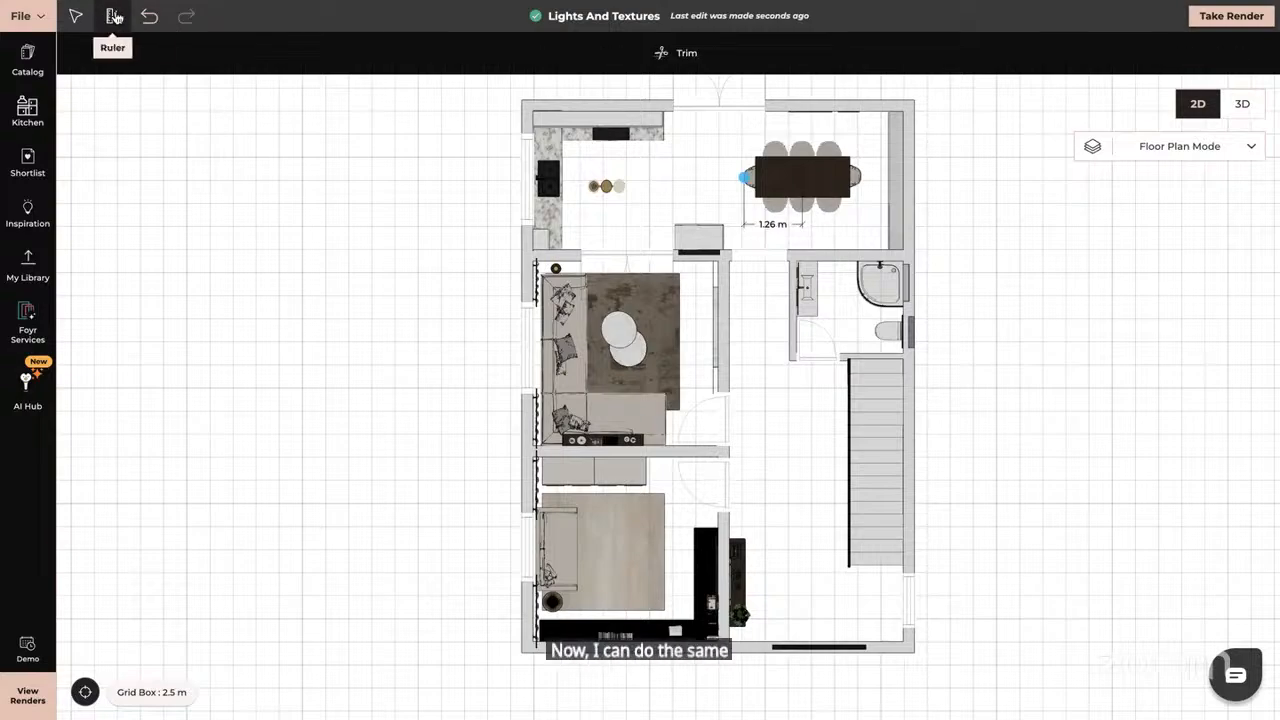
{"action": "left_click", "coordinate": [533, 111]}
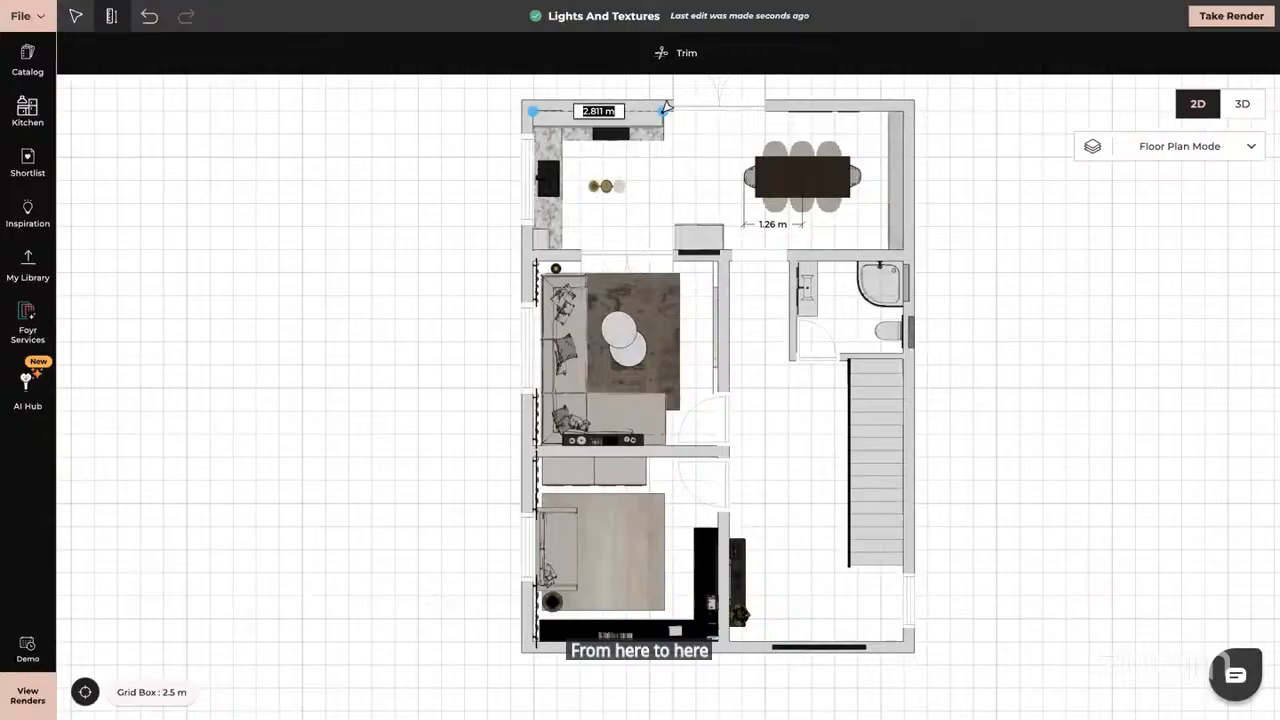
{"action": "type", "text": "1"}
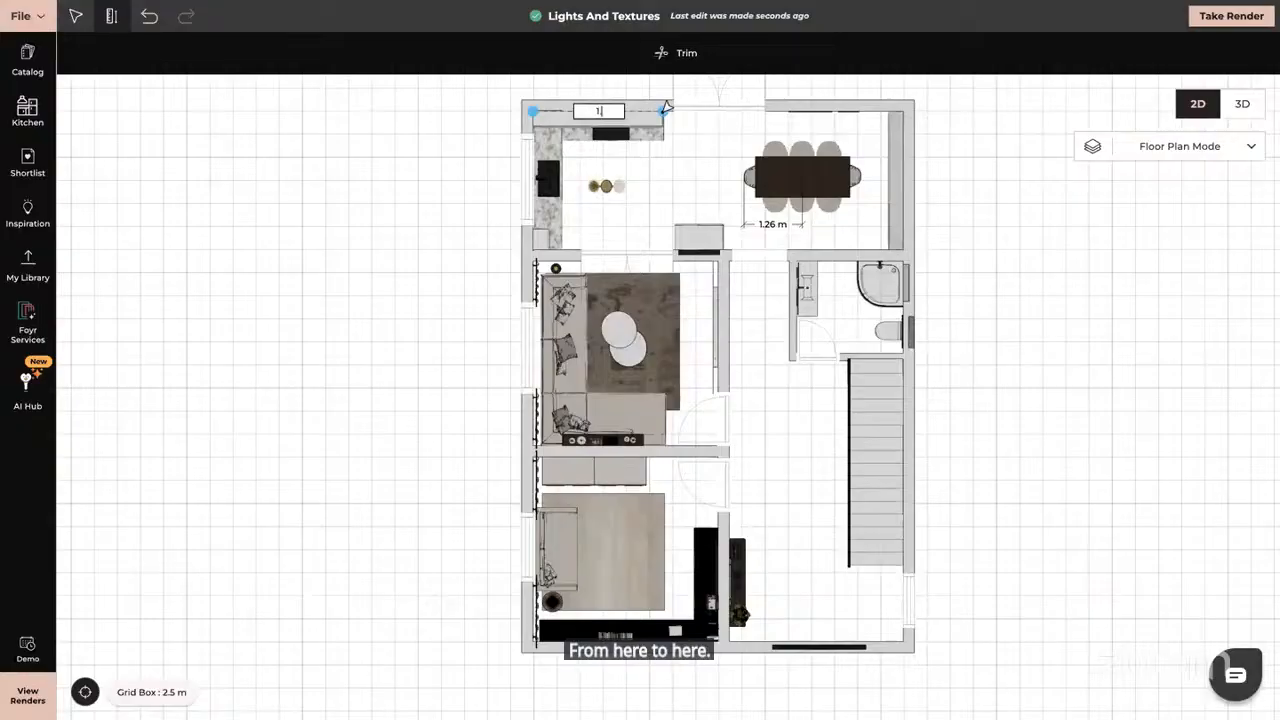
{"action": "key", "text": "Return"}
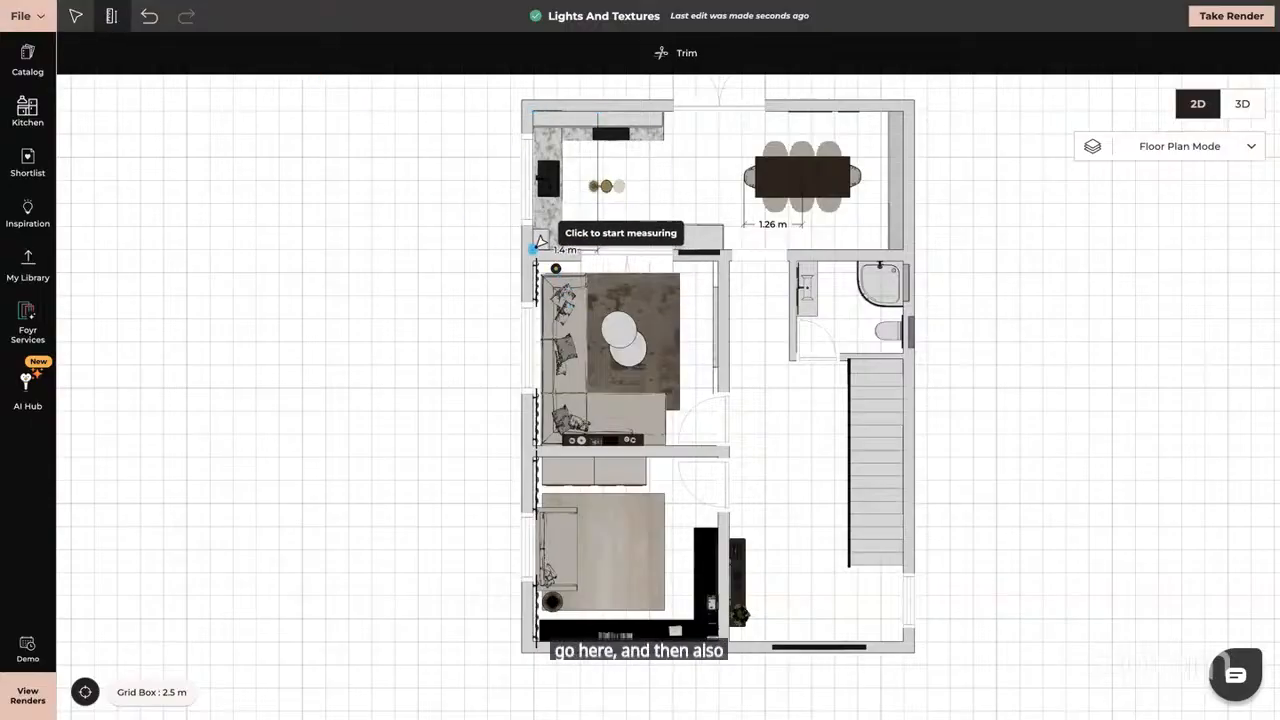
Place a 1.5 m ruler dimension from the kitchen's living-room-side corner along the window wall, positioning it beside the kitchen light.
{"action": "left_click", "coordinate": [535, 247]}
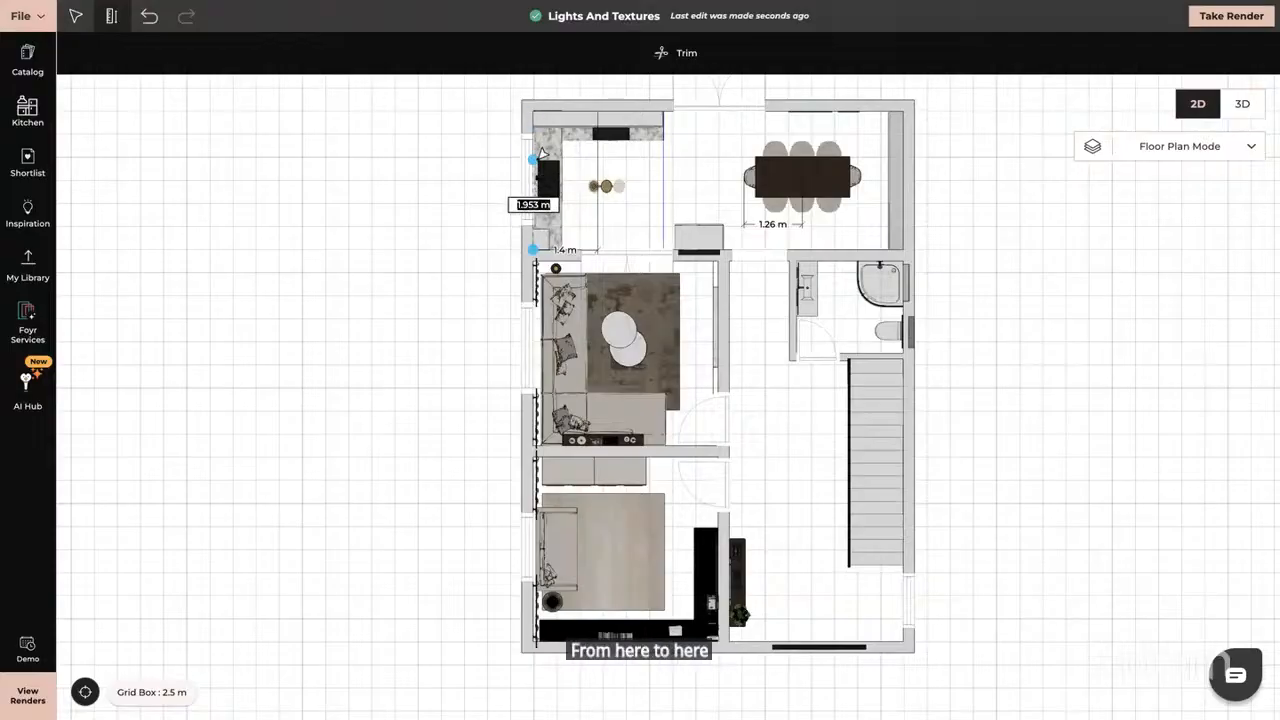
{"action": "type", "text": "1."}
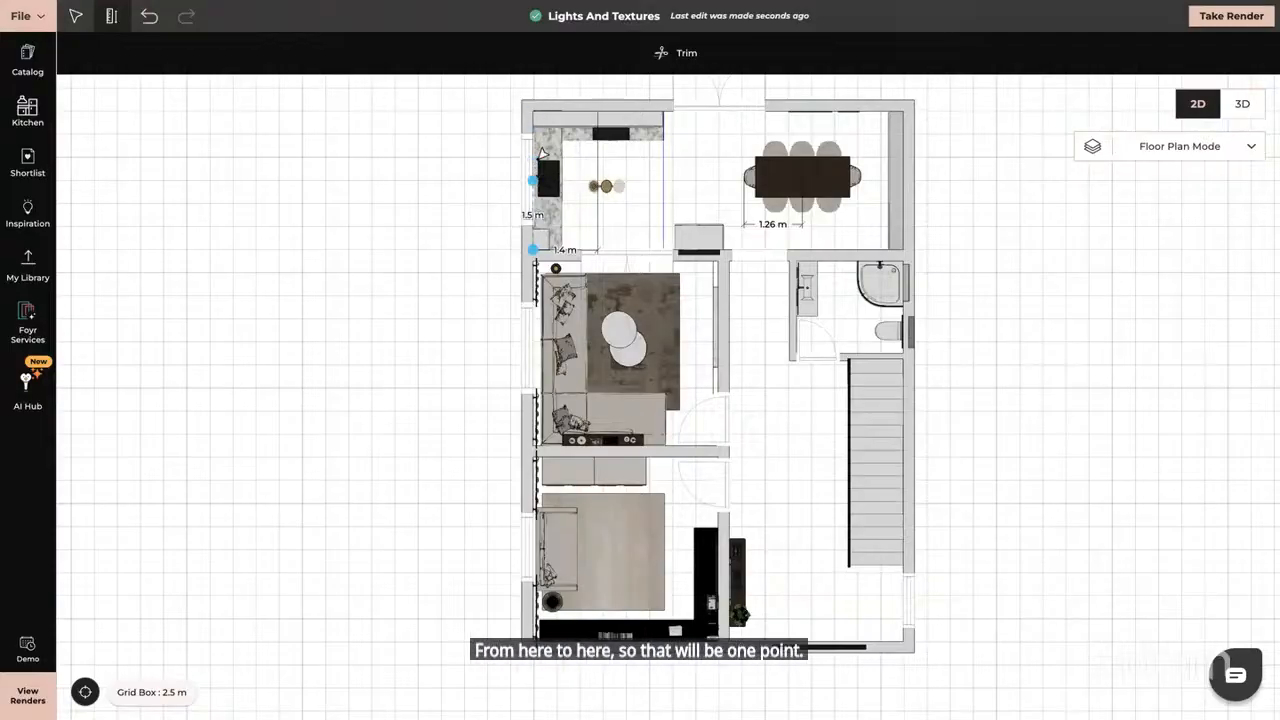
{"action": "key", "text": "Return"}
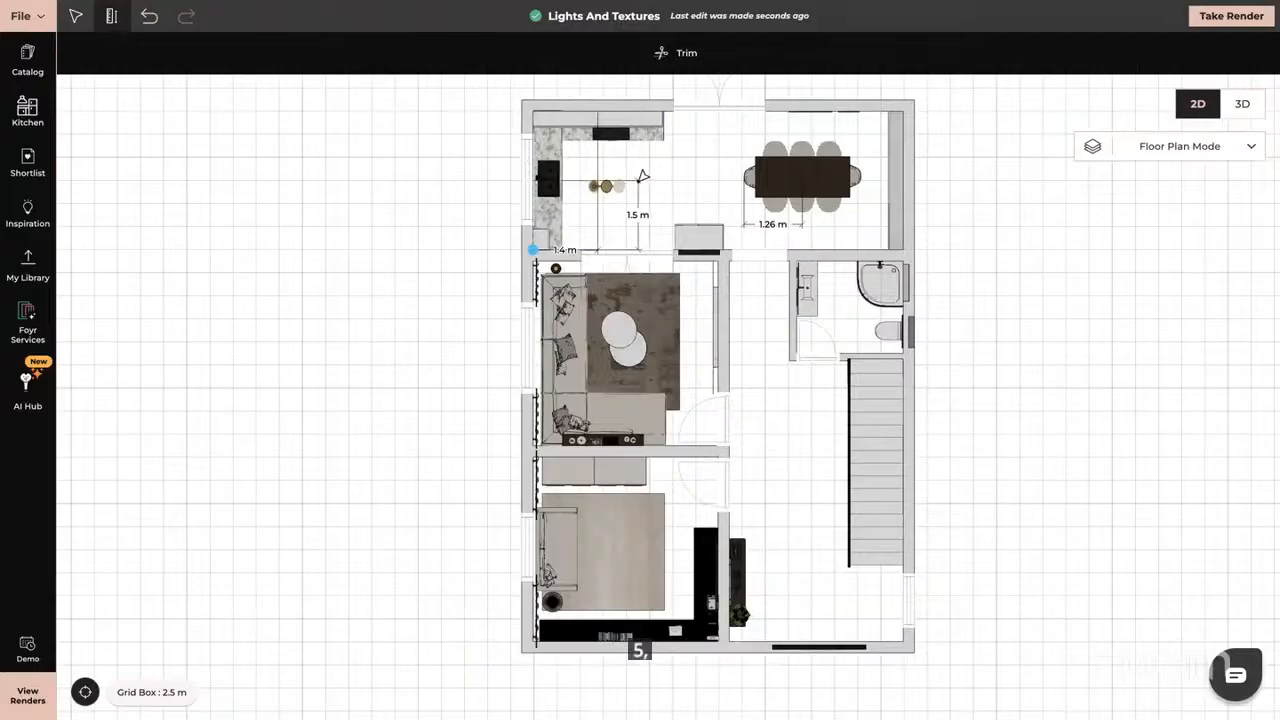
{"action": "key", "text": "Escape"}
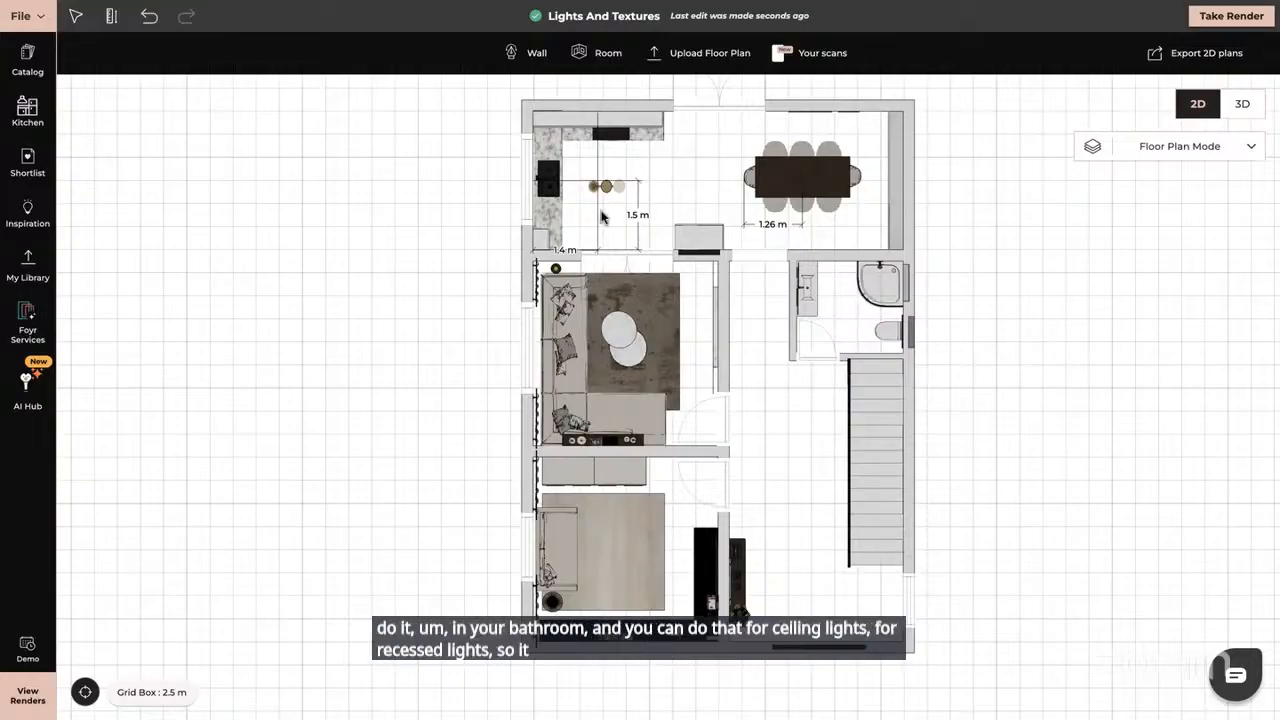
Move the kitchen's three-globe ceiling light onto the 1.5 m guide line.
{"action": "scroll", "coordinate": [598, 210], "scroll_direction": "up", "scroll_amount": 5}
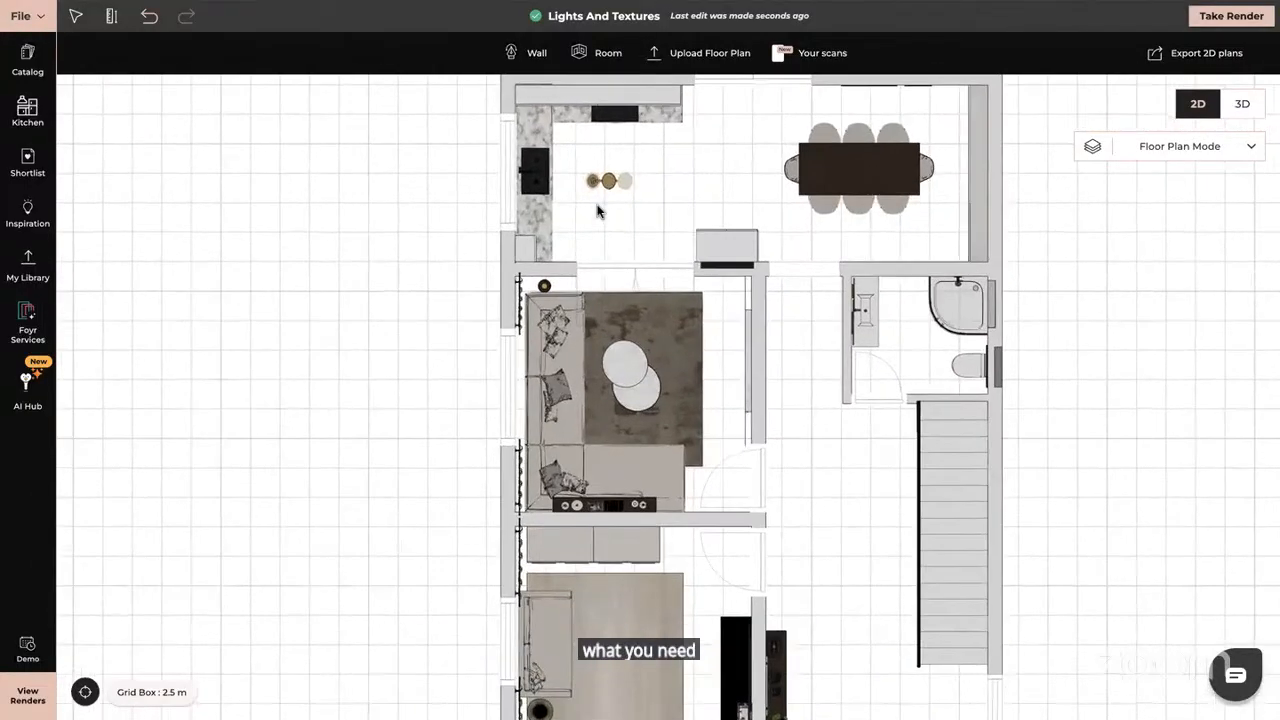
{"action": "scroll", "coordinate": [600, 210], "scroll_direction": "up", "scroll_amount": 1}
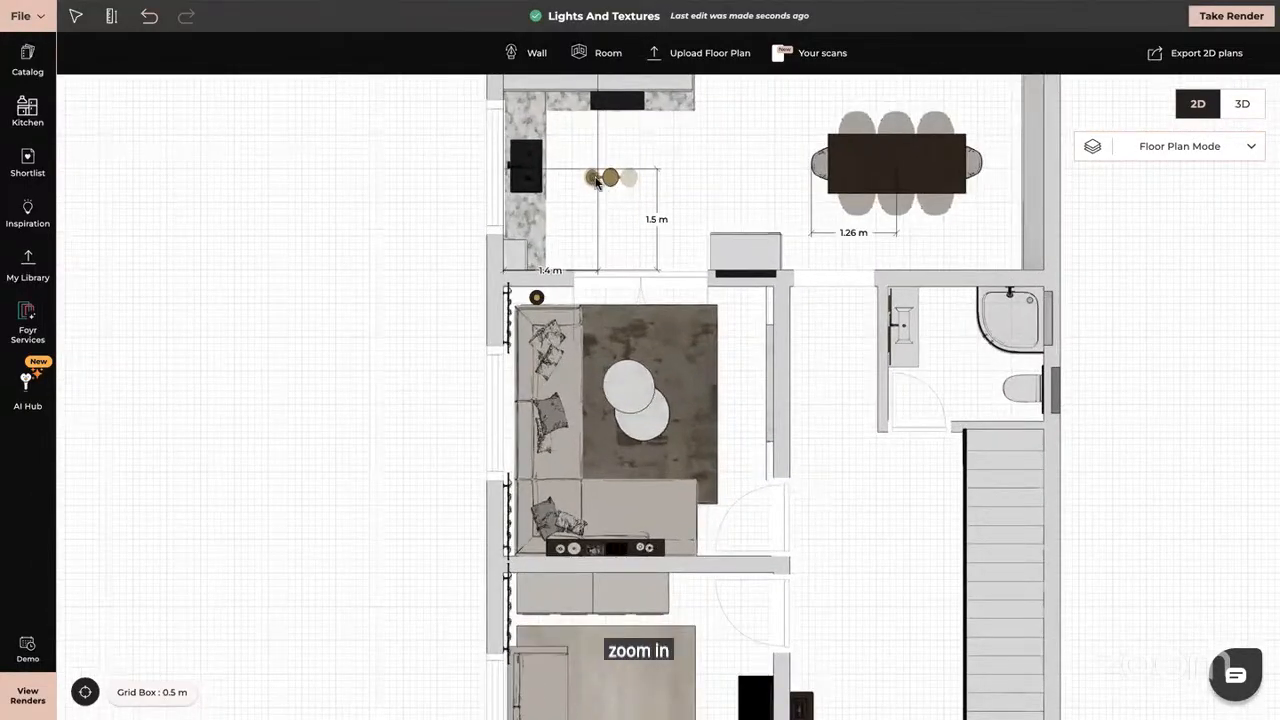
{"action": "left_click", "coordinate": [600, 176]}
{"action": "left_click_drag", "start_coordinate": [601, 177], "coordinate": [641, 173]}
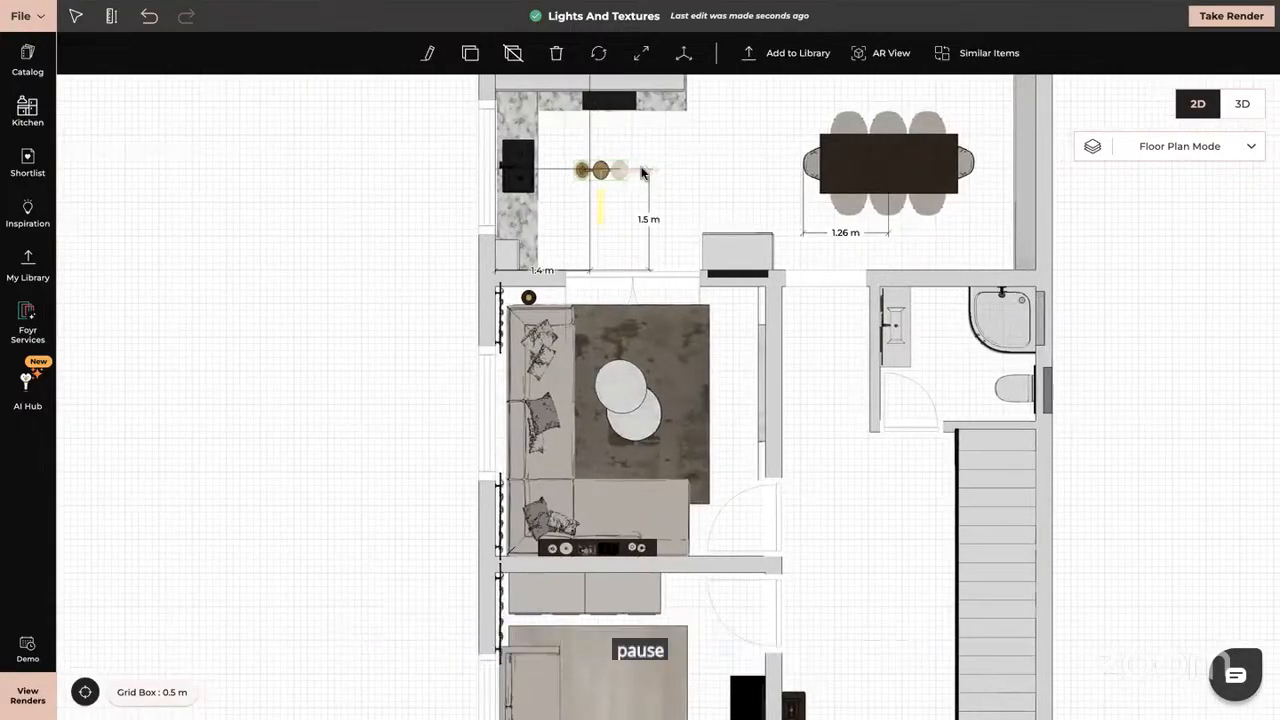
Check the spacing of the lights in Ceiling Plan Mode and return to Floor Plan Mode.
{"action": "left_click", "coordinate": [1190, 146]}
{"action": "left_click", "coordinate": [1130, 213]}
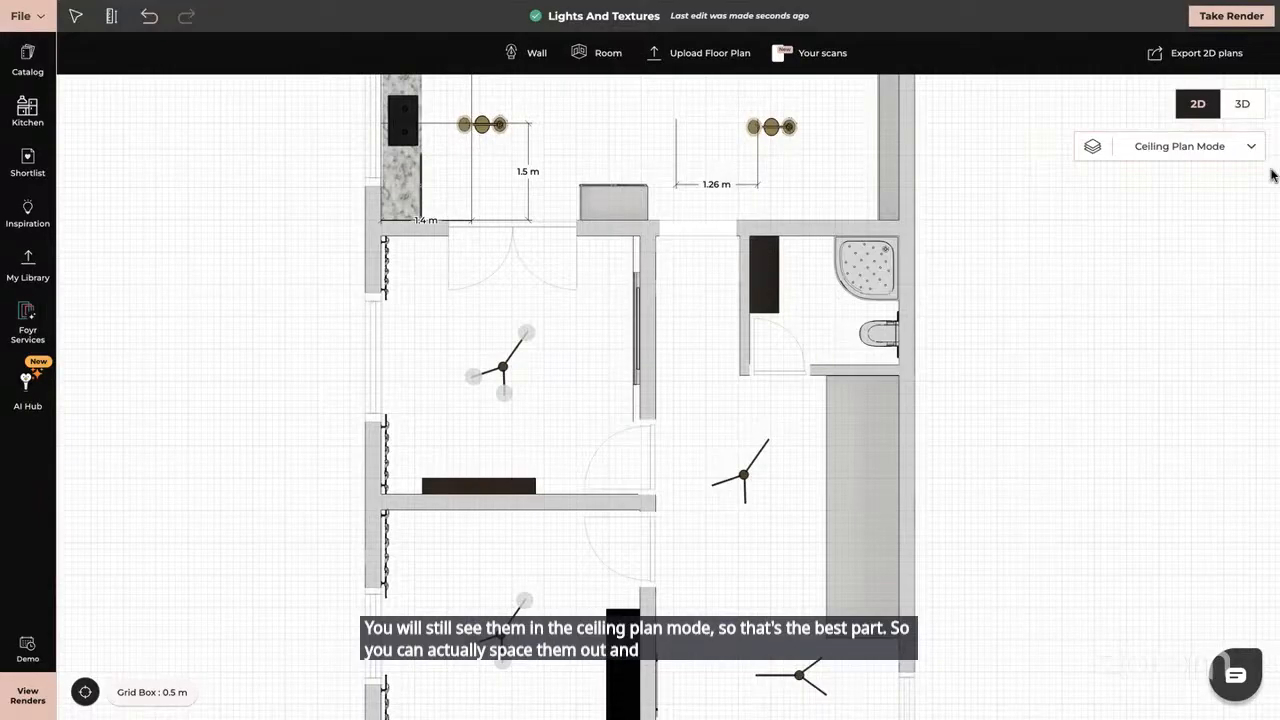
{"action": "left_click", "coordinate": [1249, 145]}
{"action": "left_click", "coordinate": [1154, 178]}
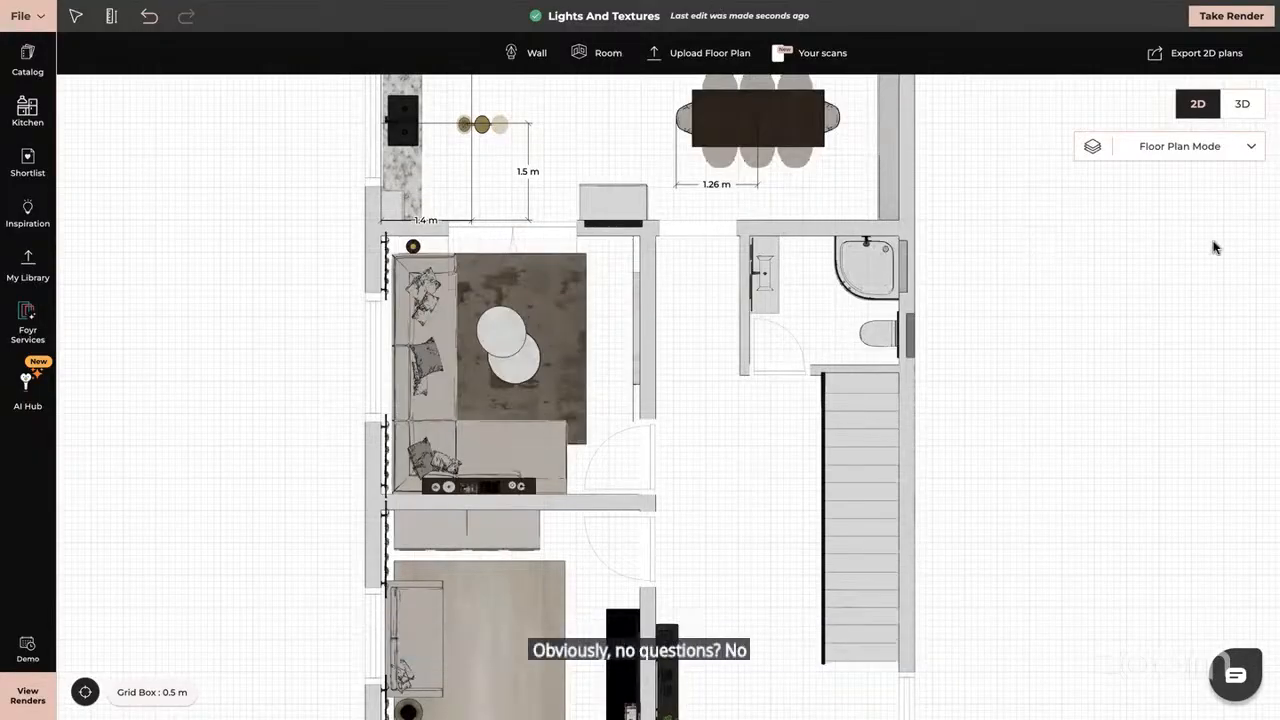
Switch to 3D and bring up the kitchen ceiling face-on, framing the area around the kitchen light.
{"action": "left_click", "coordinate": [1246, 117]}
{"action": "left_click_drag", "start_coordinate": [840, 251], "coordinate": [923, 534]}
{"action": "scroll", "coordinate": [919, 437], "scroll_direction": "down", "scroll_amount": 5}
{"action": "scroll", "coordinate": [919, 437], "scroll_direction": "down", "scroll_amount": 4}
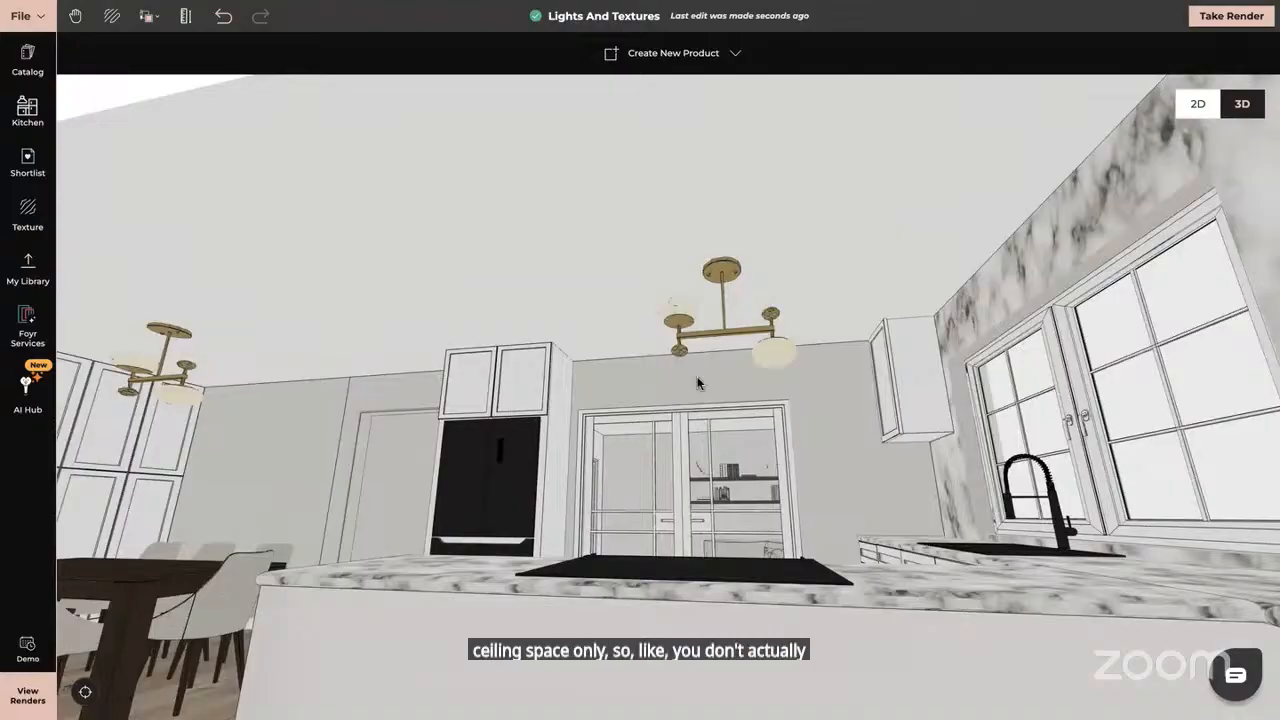
{"action": "double_click", "coordinate": [573, 268]}
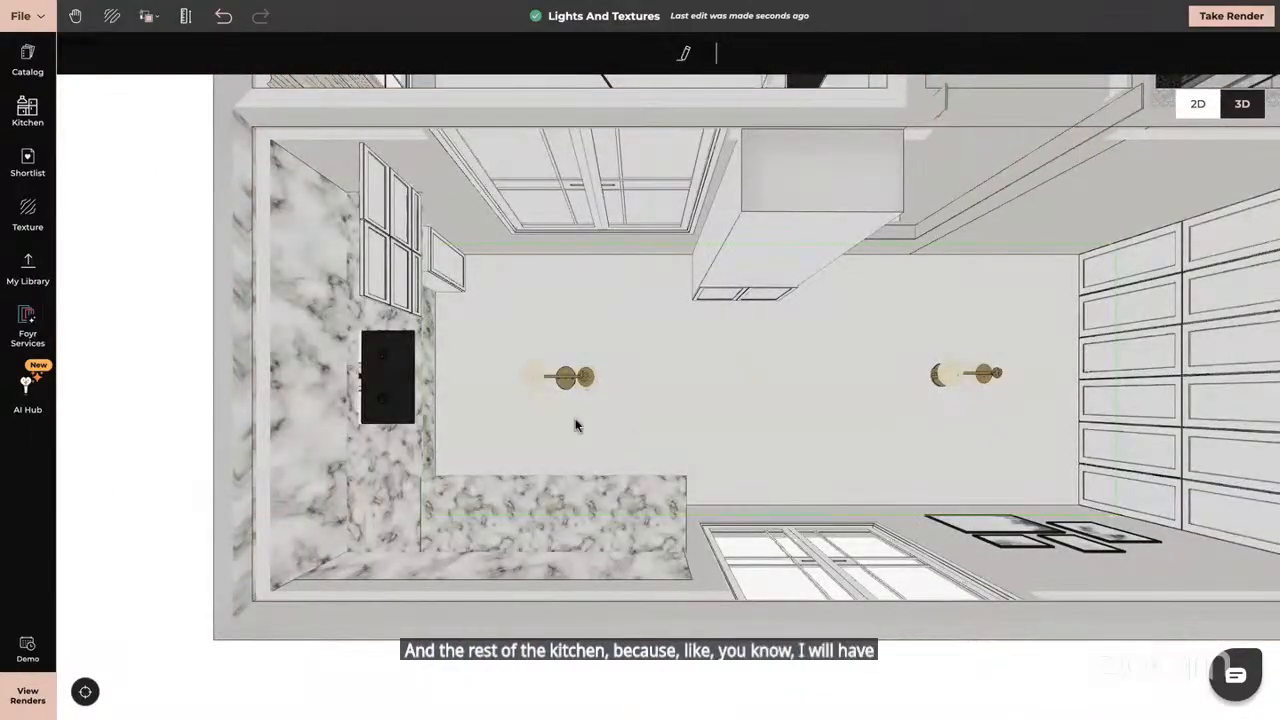
{"action": "left_click_drag", "start_coordinate": [866, 550], "coordinate": [711, 537]}
{"action": "right_click_drag", "start_coordinate": [716, 338], "coordinate": [723, 505]}
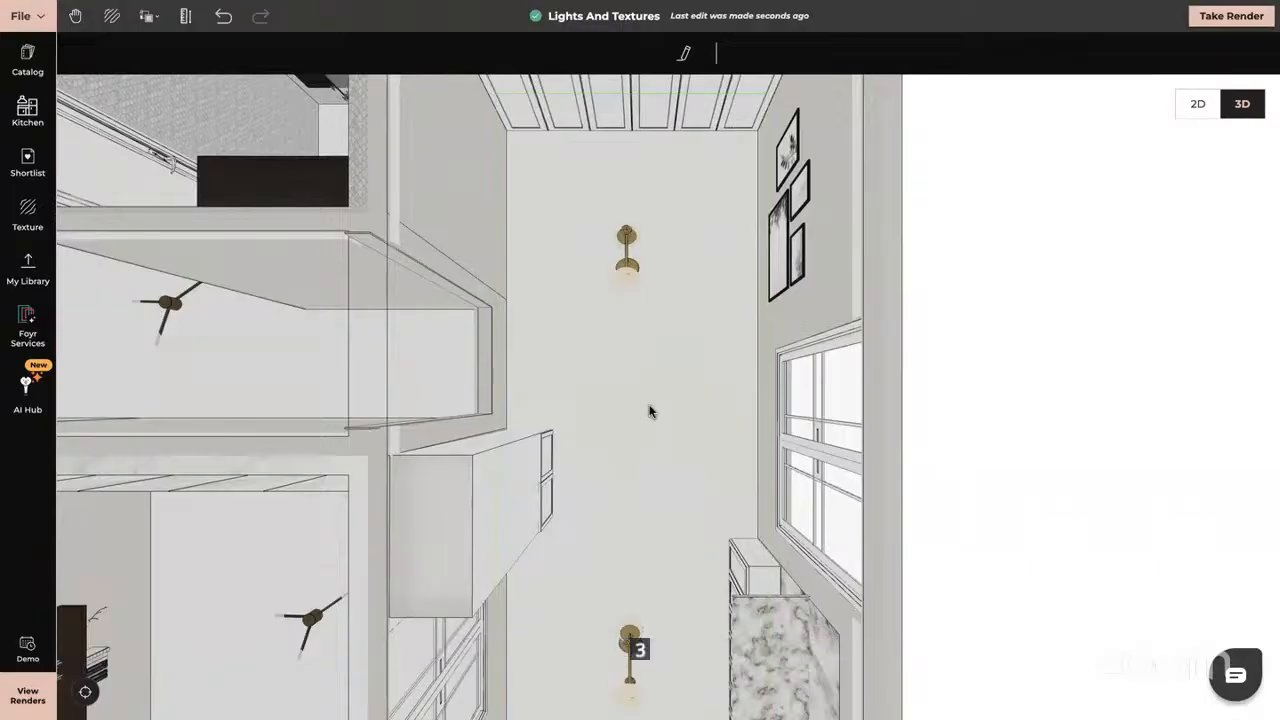
{"action": "left_click_drag", "start_coordinate": [649, 411], "coordinate": [648, 248]}
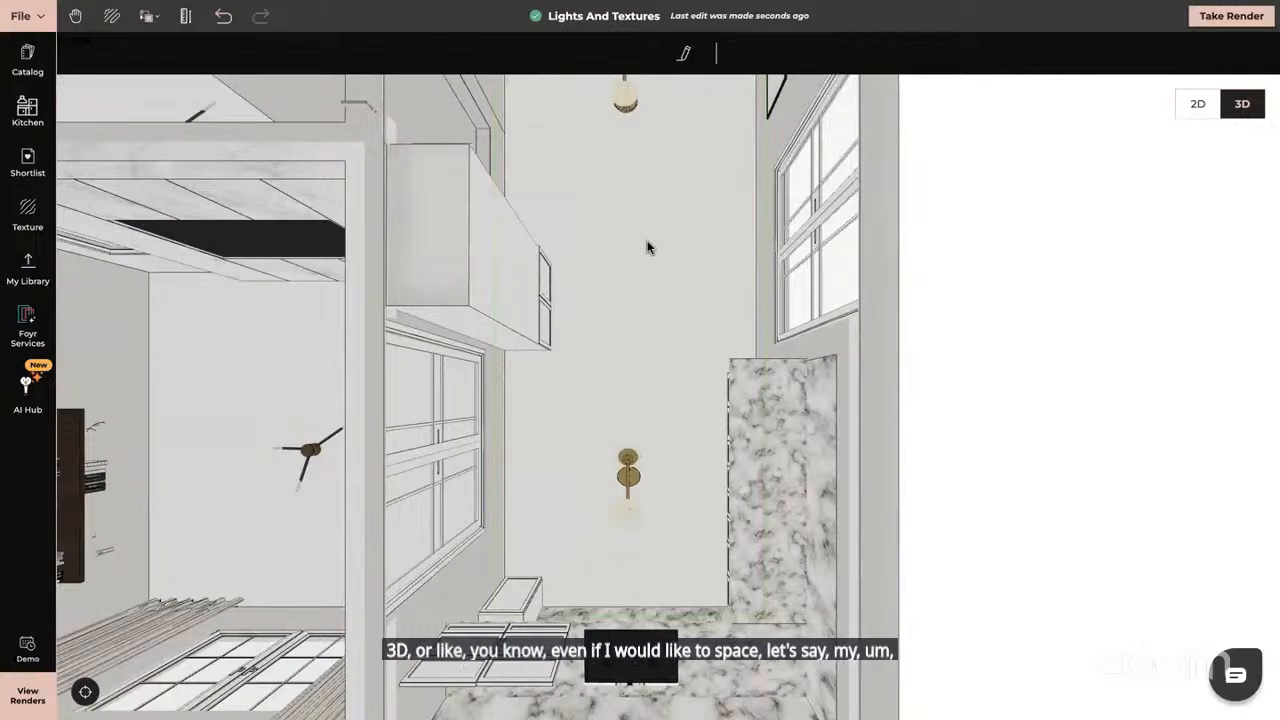
Place a ruler guide on the kitchen ceiling 0.35 m from the wall with the glazed living-room doors.
{"action": "left_click", "coordinate": [185, 20]}
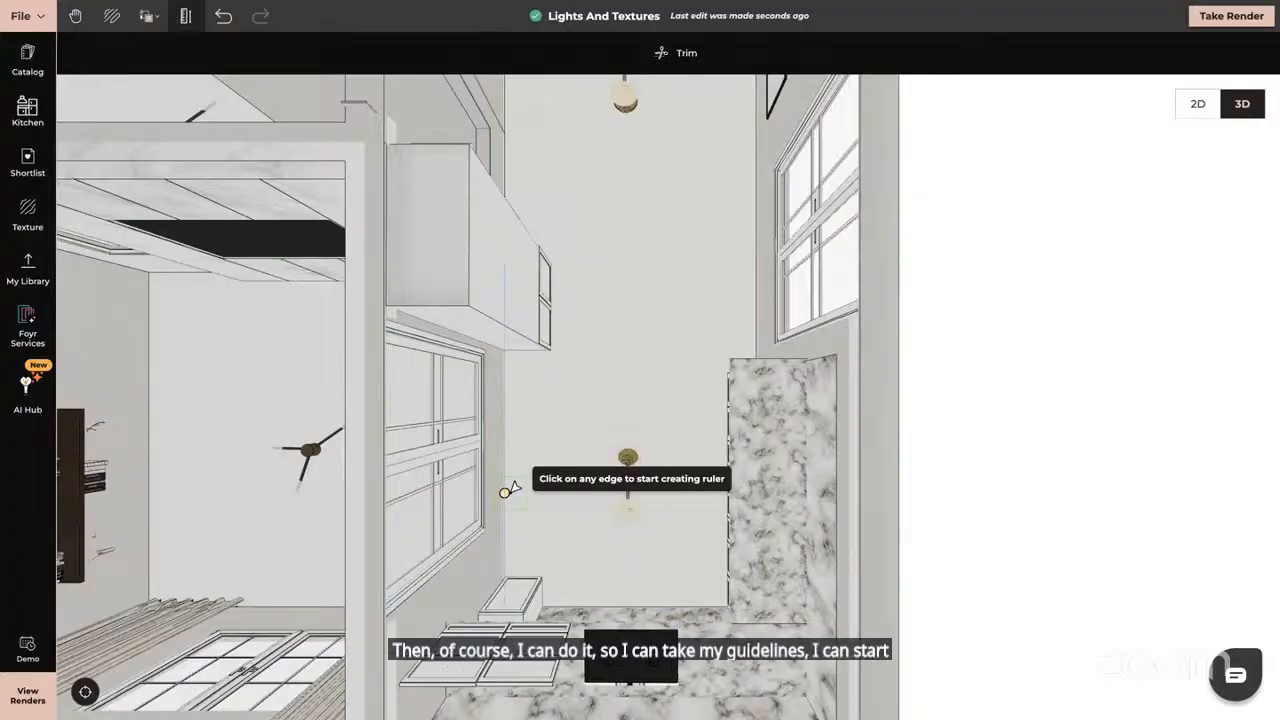
{"action": "left_click", "coordinate": [505, 491]}
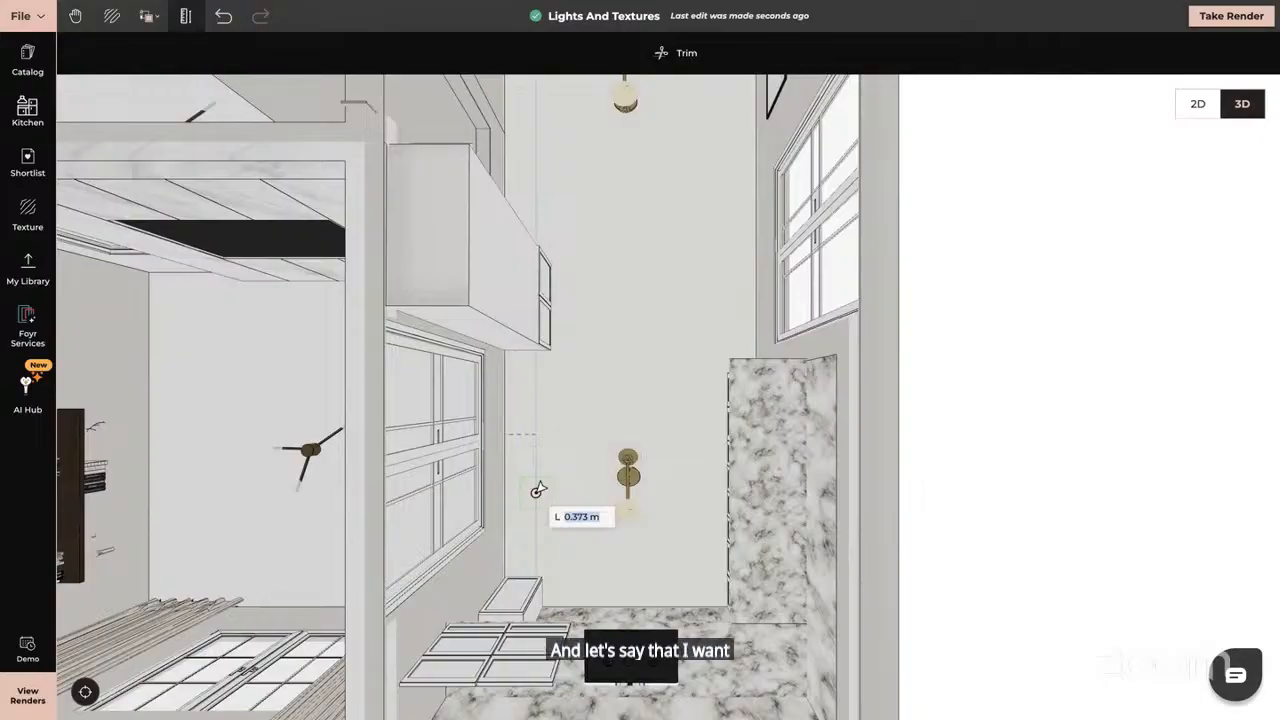
{"action": "type", "text": "0.35"}
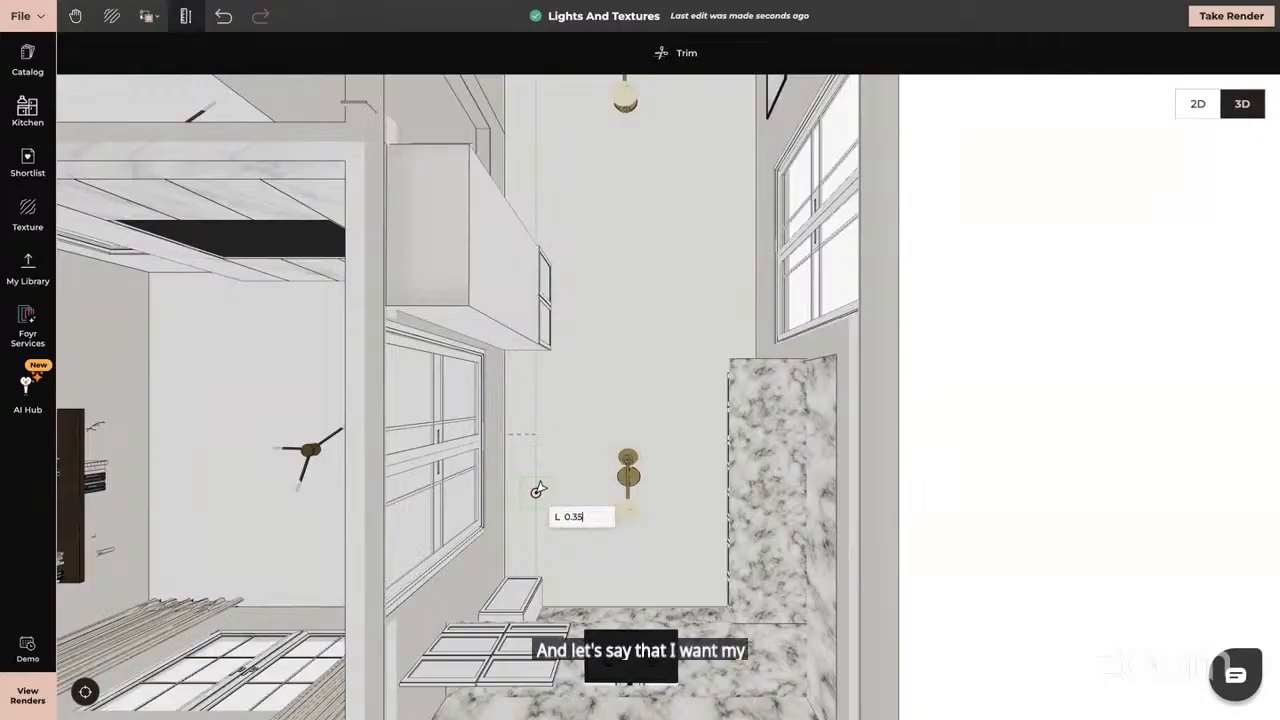
{"action": "key", "text": "Return"}
{"action": "key", "text": "Escape"}
{"action": "key", "text": "Escape"}
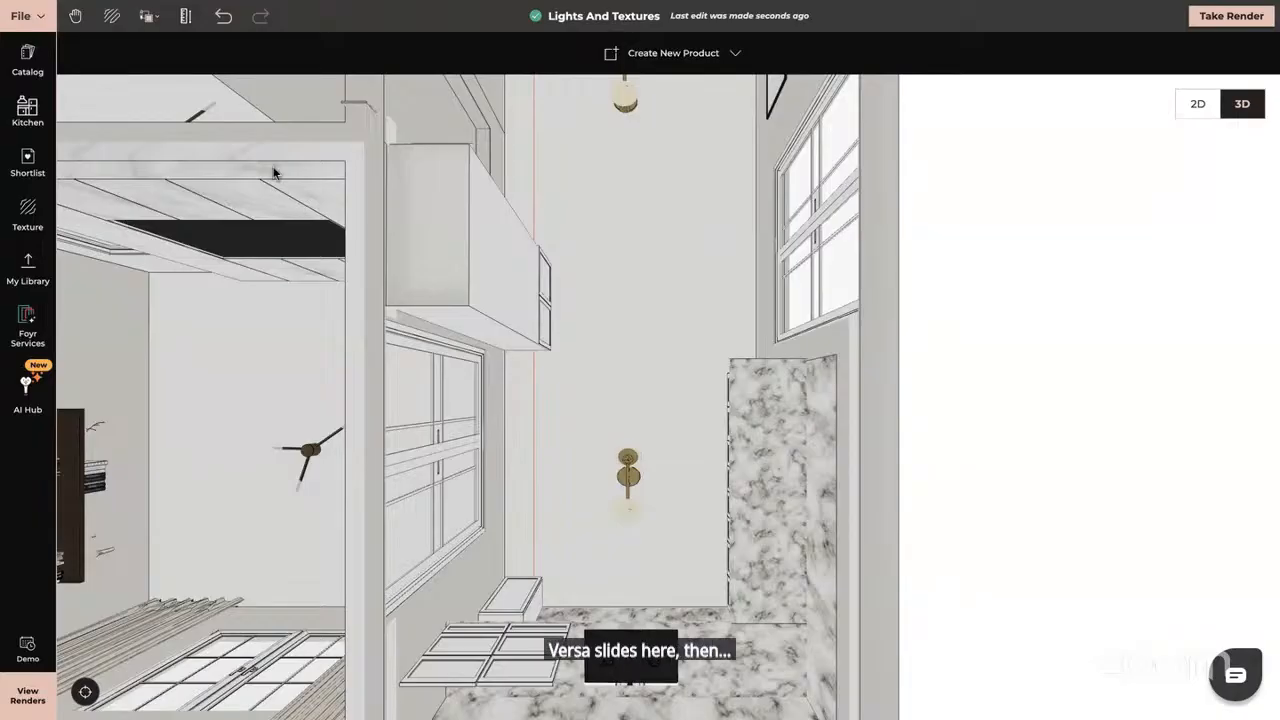
Place a parallel ceiling ruler guide 0.95 m from the wall-side edge of the long marble worktop.
{"action": "left_click", "coordinate": [180, 20]}
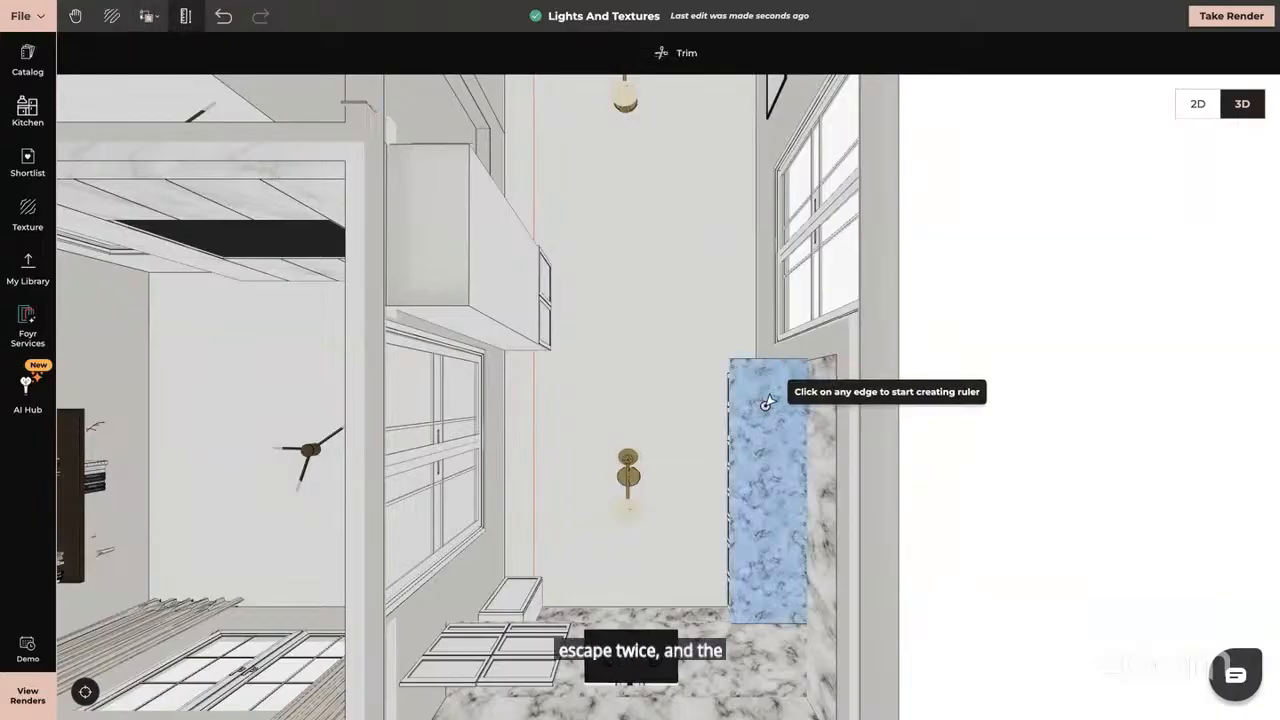
{"action": "left_click", "coordinate": [807, 432]}
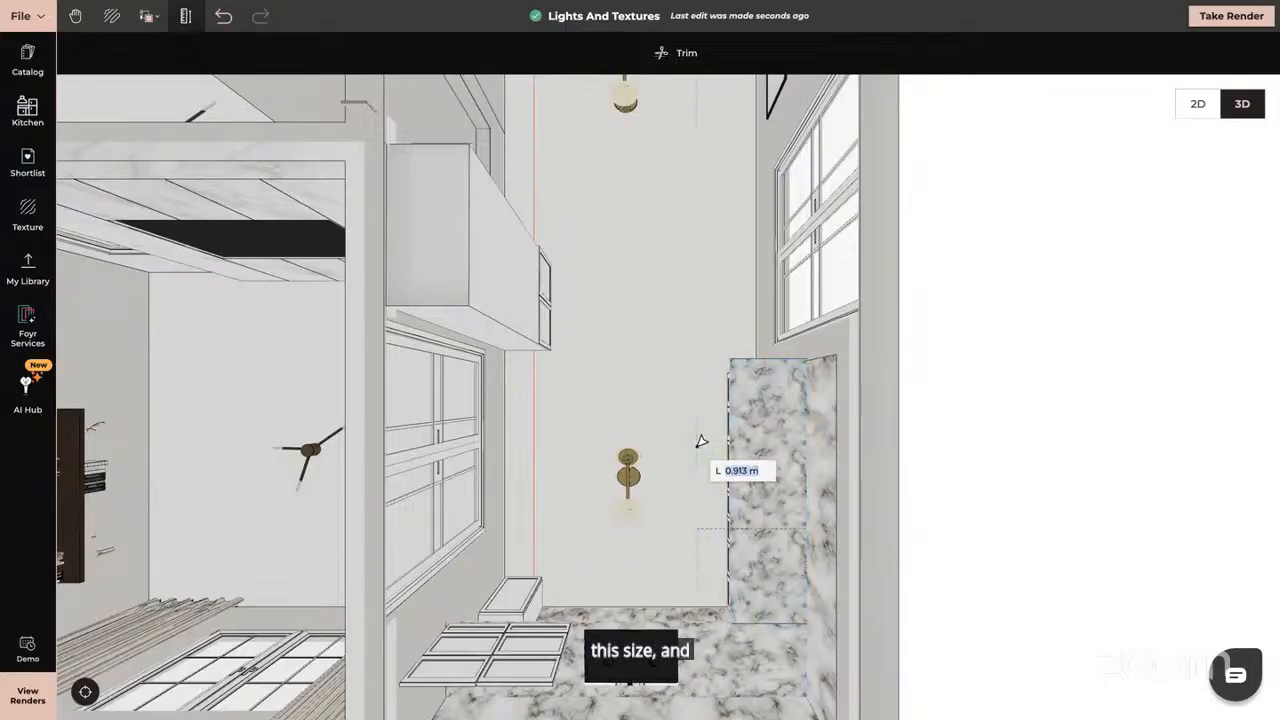
{"action": "type", "text": "0"}
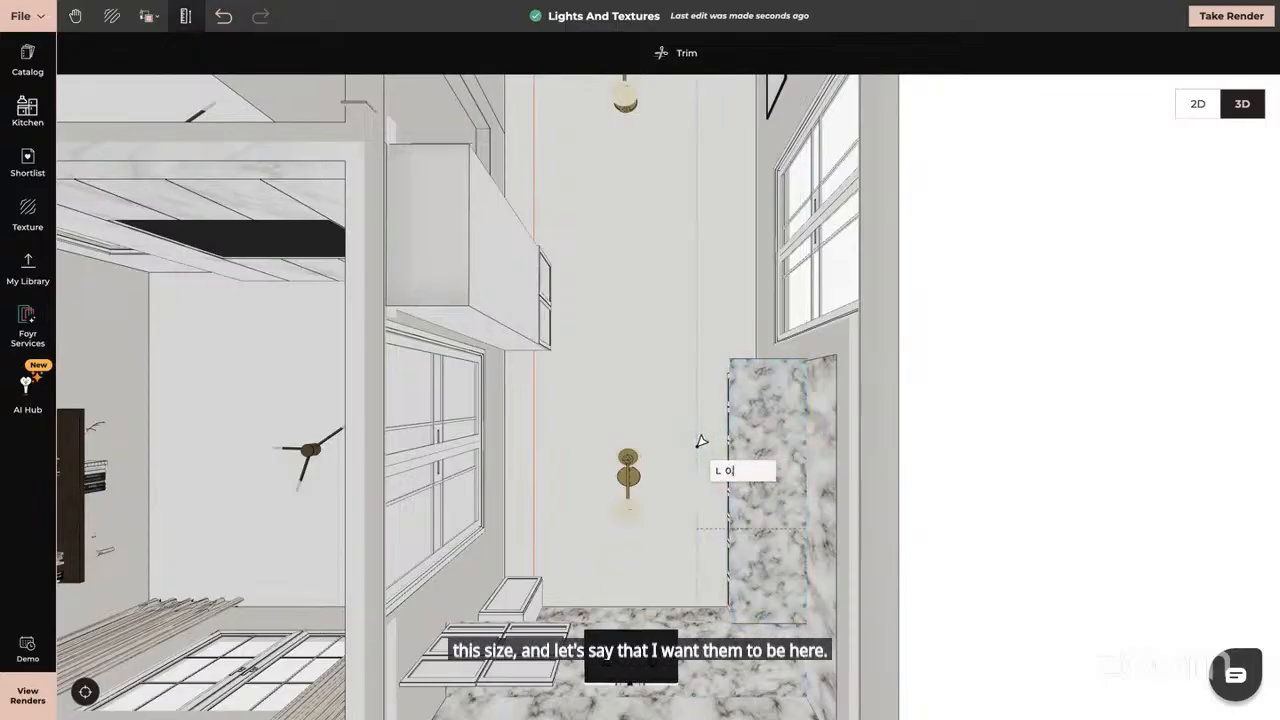
{"action": "type", "text": ".95"}
{"action": "key", "text": "Return"}
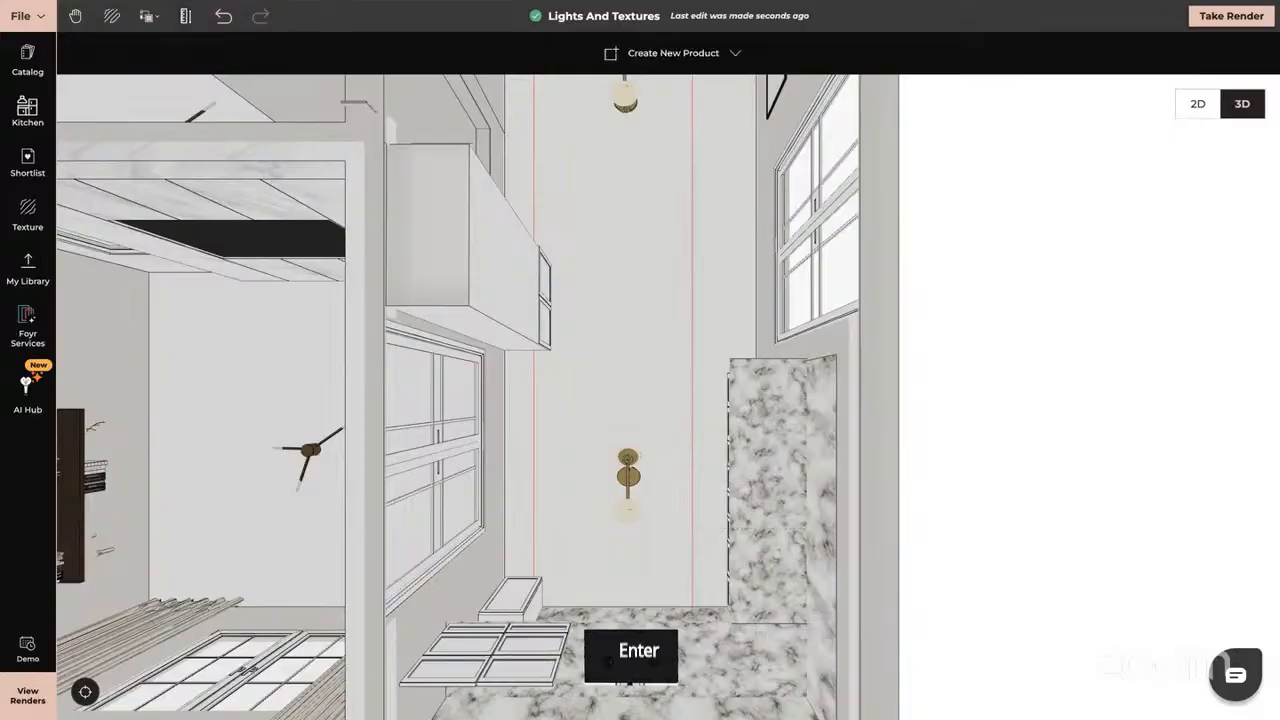
Place a ruler guide across the kitchen ceiling, offset from the ceiling edge at the end wall.
{"action": "left_click", "coordinate": [185, 20]}
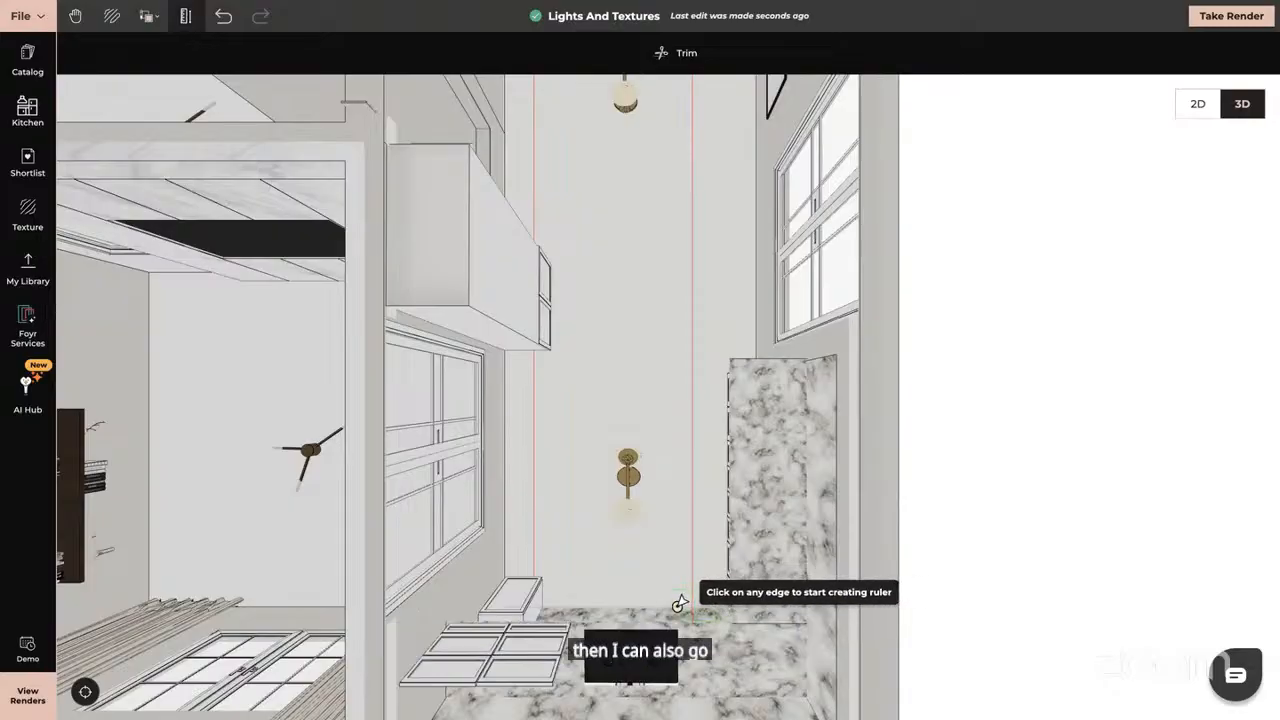
{"action": "left_click", "coordinate": [679, 604]}
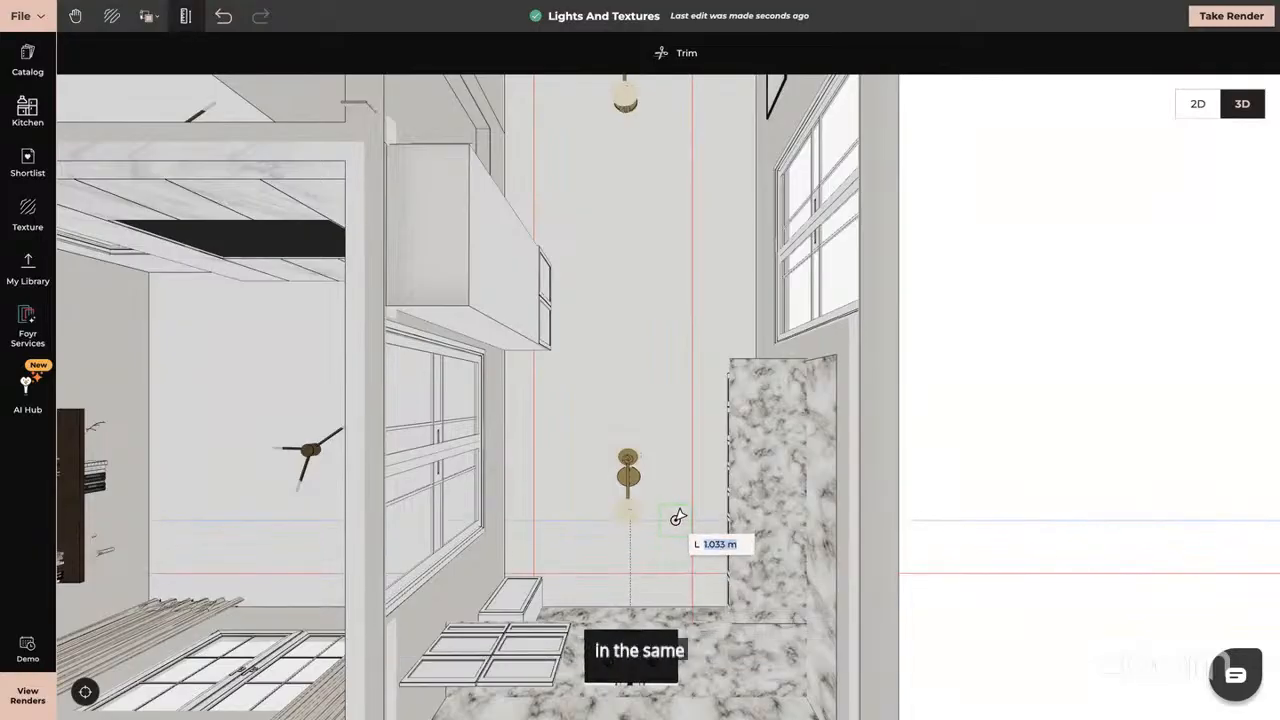
{"action": "key", "text": "Escape"}
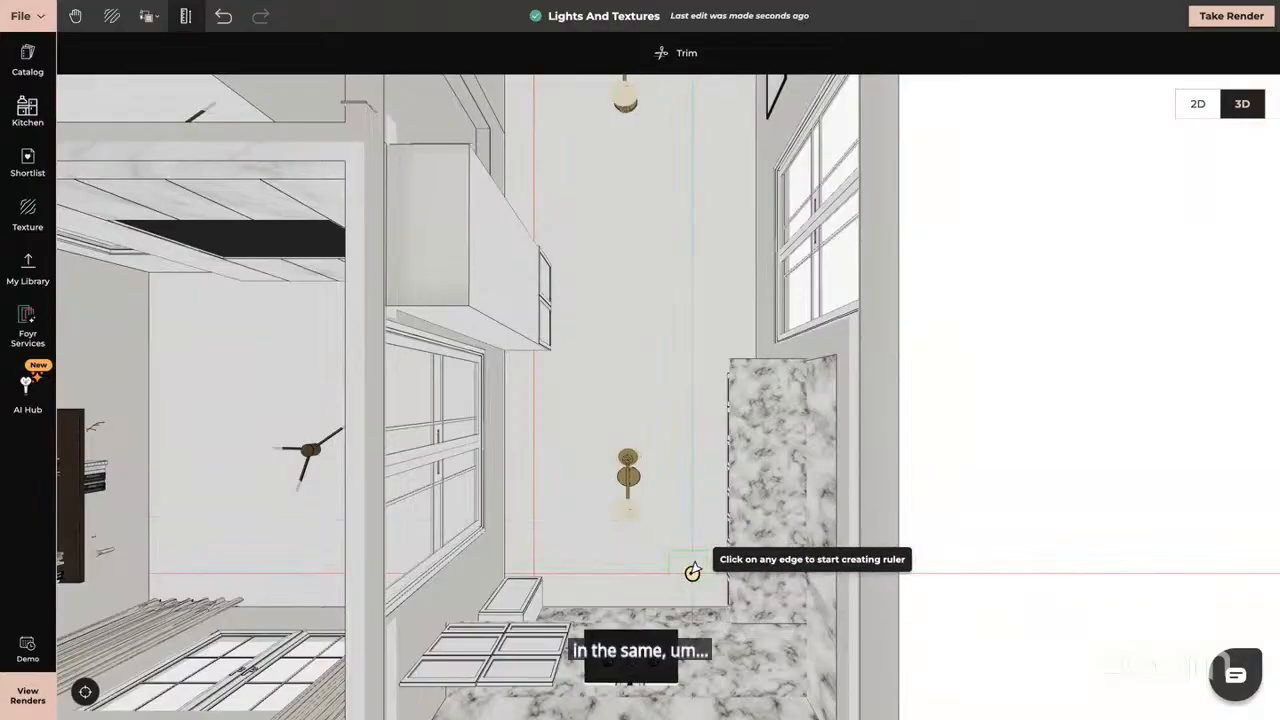
Add four more cross guides on the kitchen ceiling at 0.5, 1, 1.5 and 2 m from the first cross guide.
{"action": "left_click", "coordinate": [631, 570]}
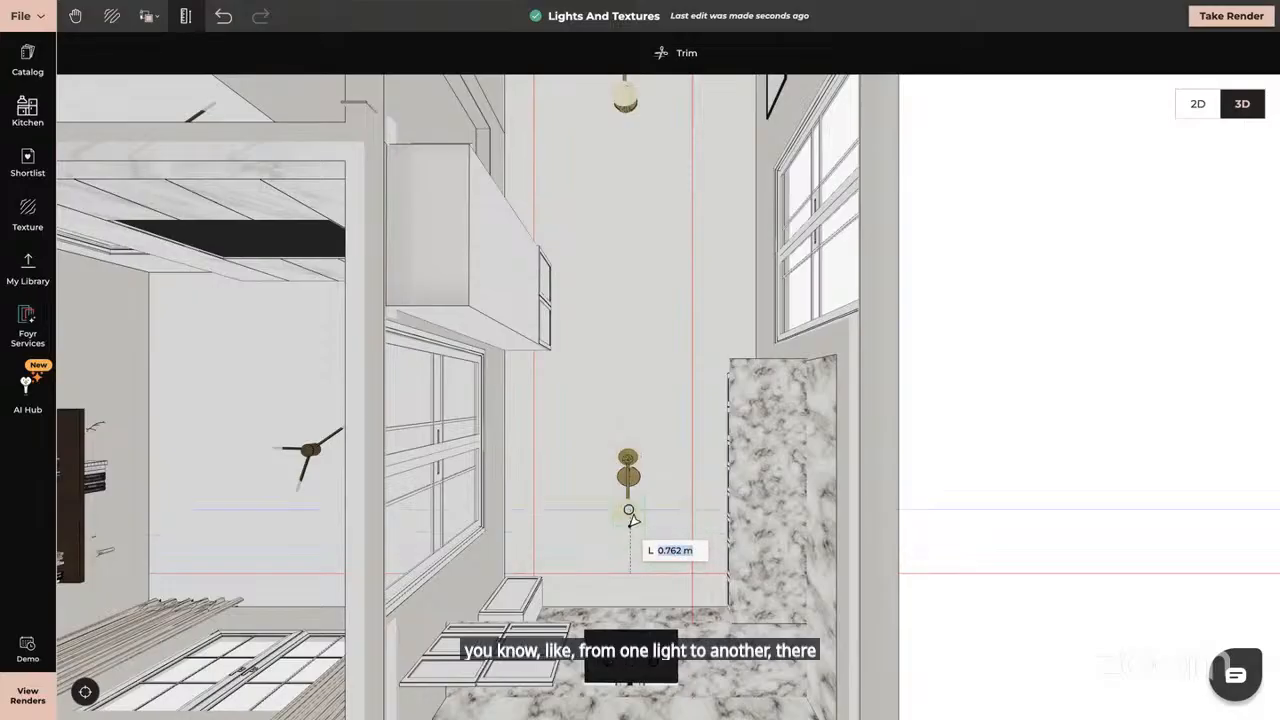
{"action": "type", "text": "0."}
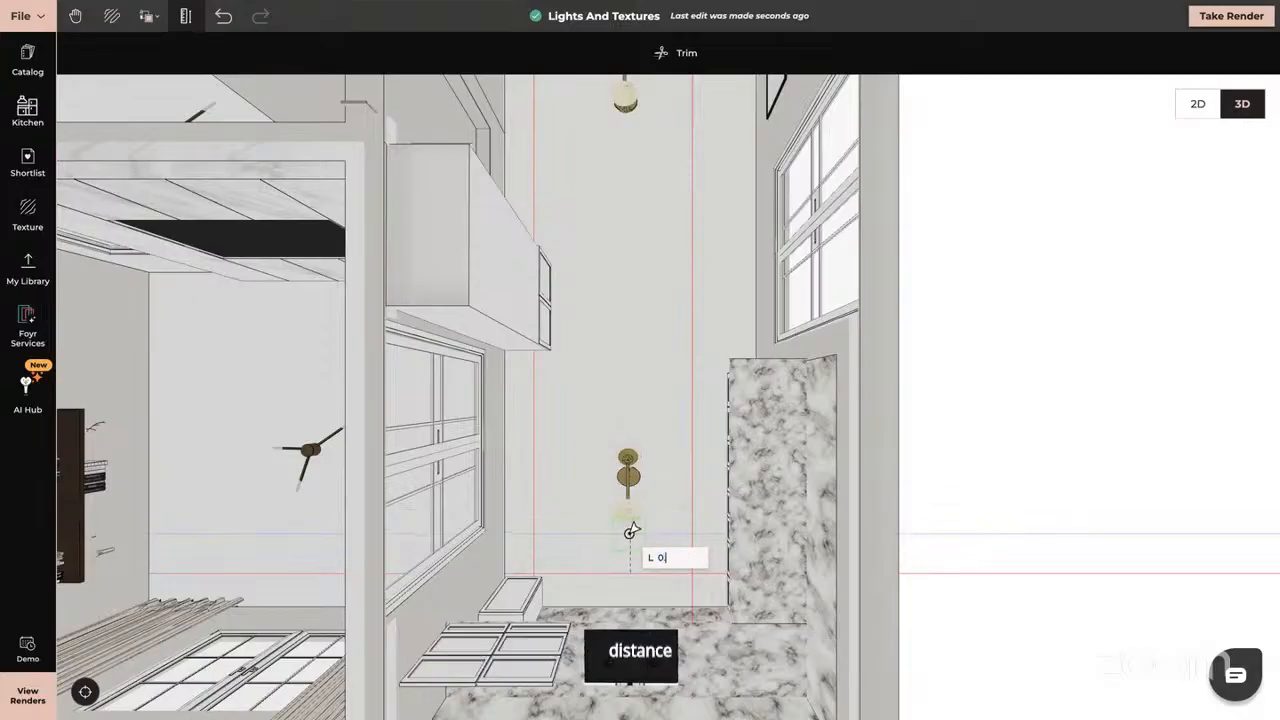
{"action": "type", "text": "5"}
{"action": "key", "text": "Return"}
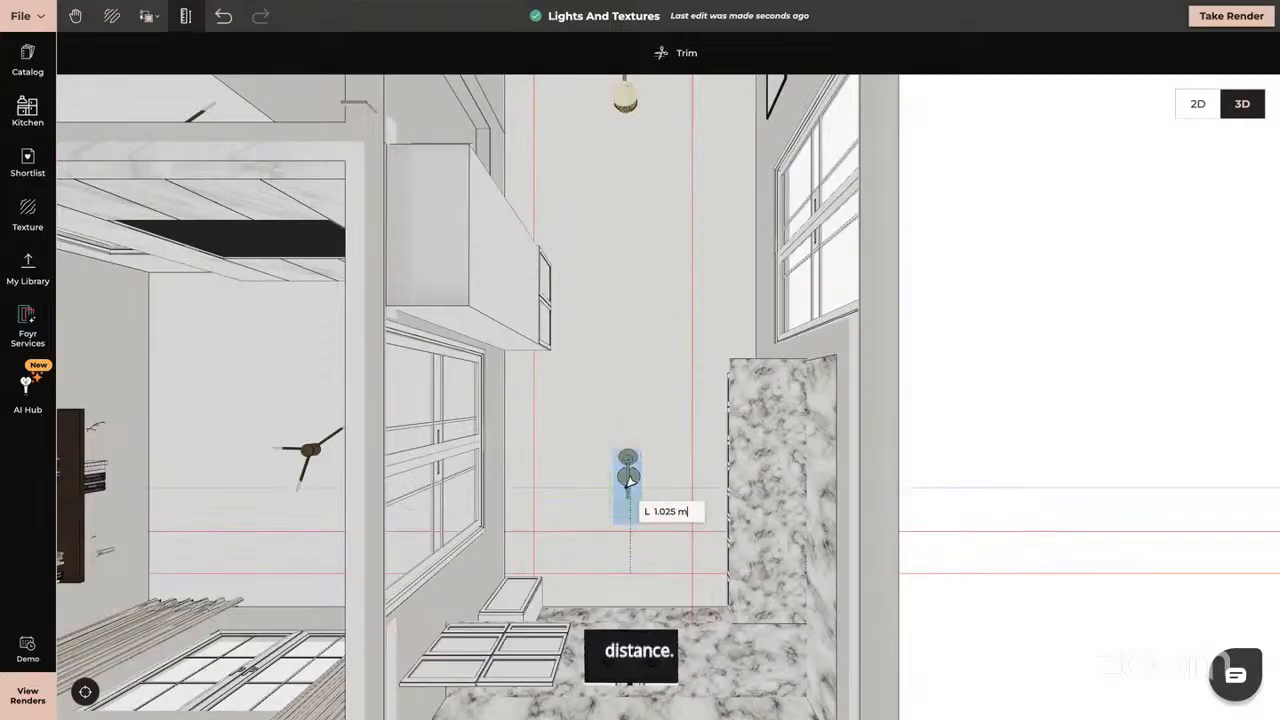
{"action": "type", "text": "1"}
{"action": "key", "text": "Return"}
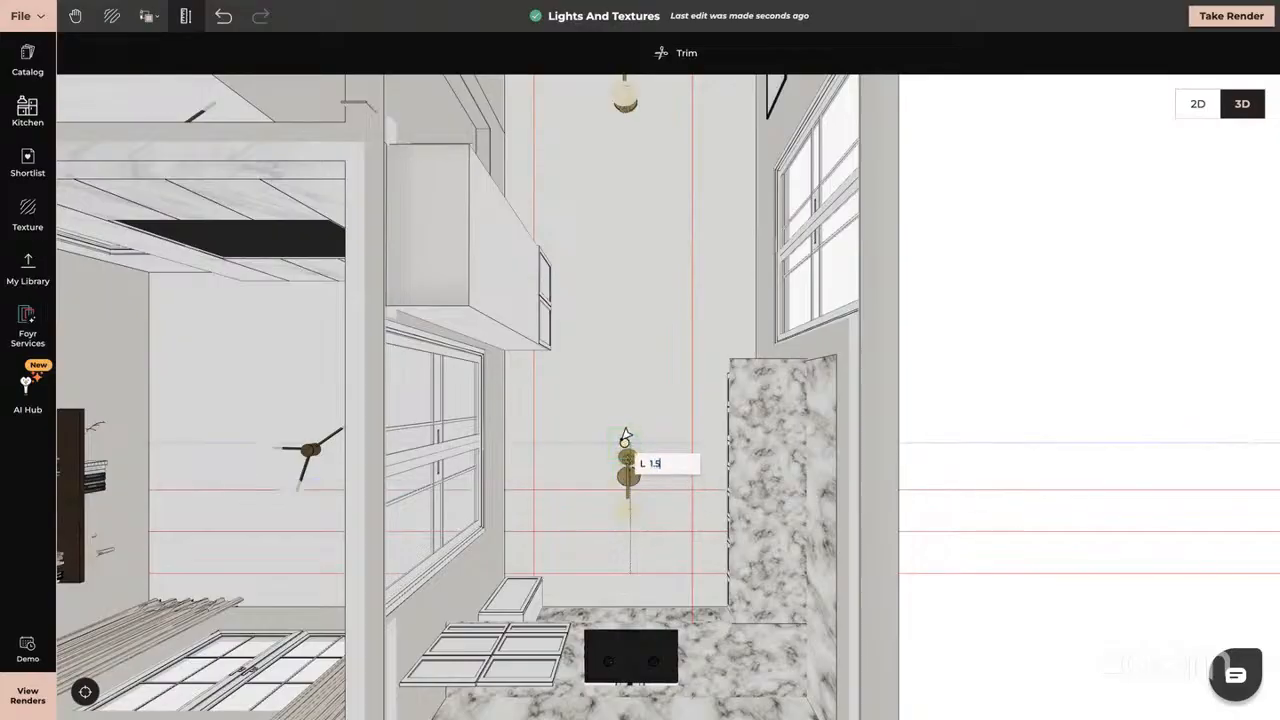
{"action": "type", "text": "1.5"}
{"action": "key", "text": "Return"}
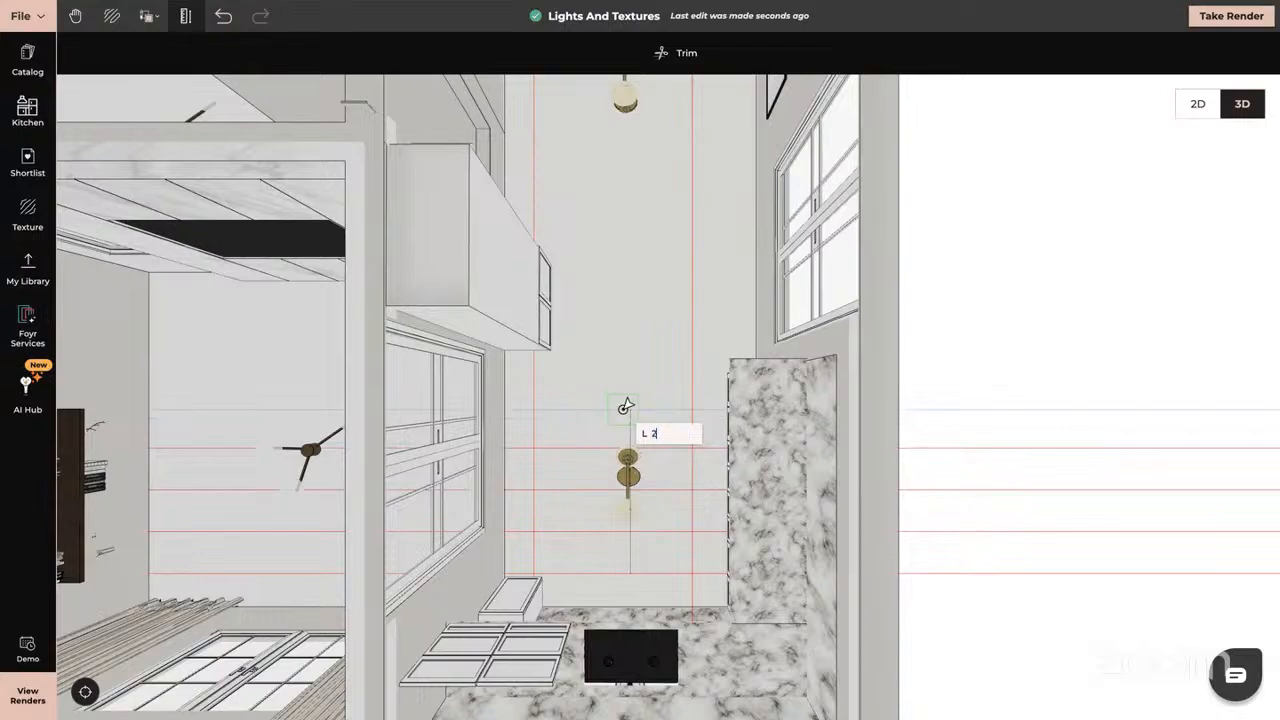
{"action": "type", "text": "2"}
{"action": "key", "text": "Return"}
{"action": "key", "text": "Escape"}
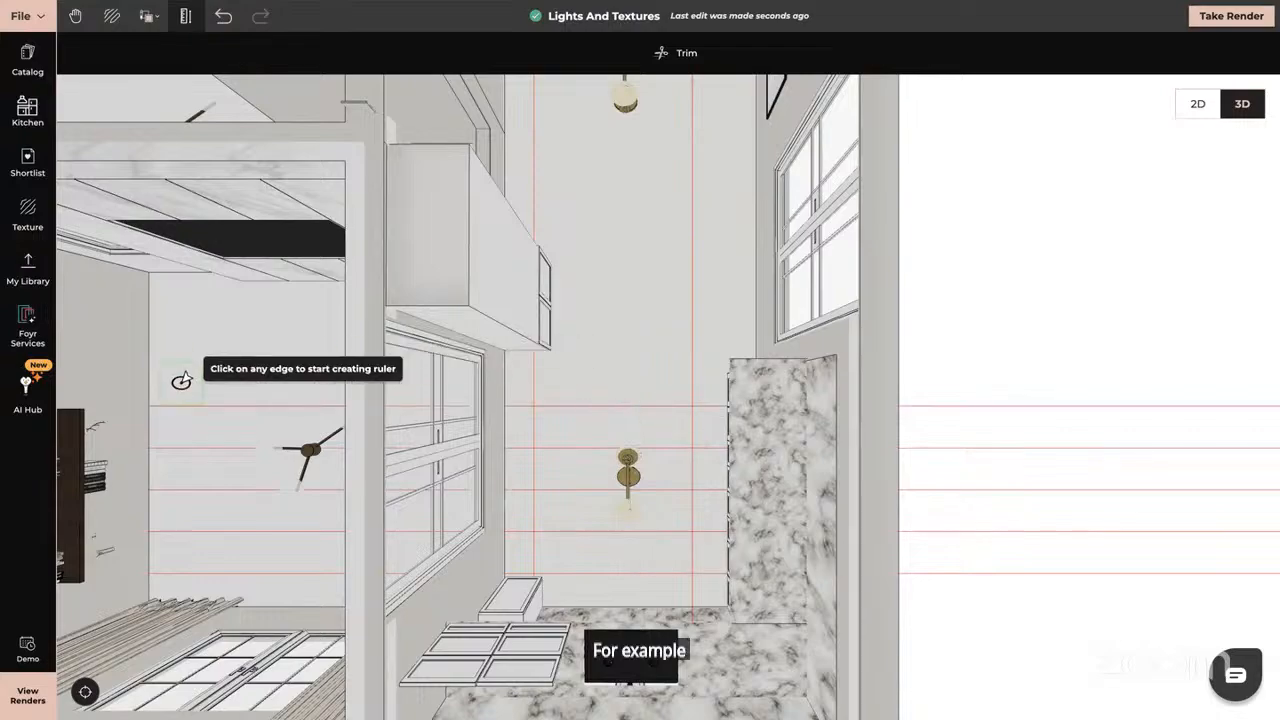
{"action": "key", "text": "Escape"}
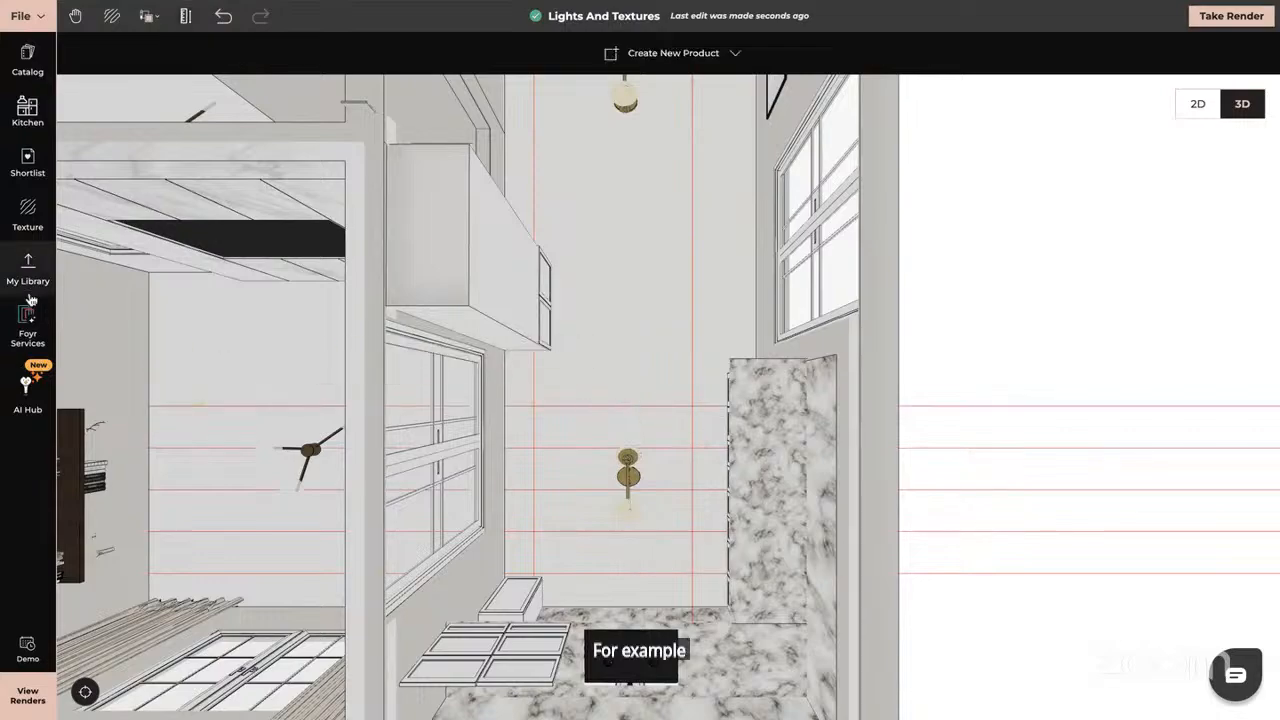
Search the product catalog for "recessed light".
{"action": "left_click", "coordinate": [28, 68]}
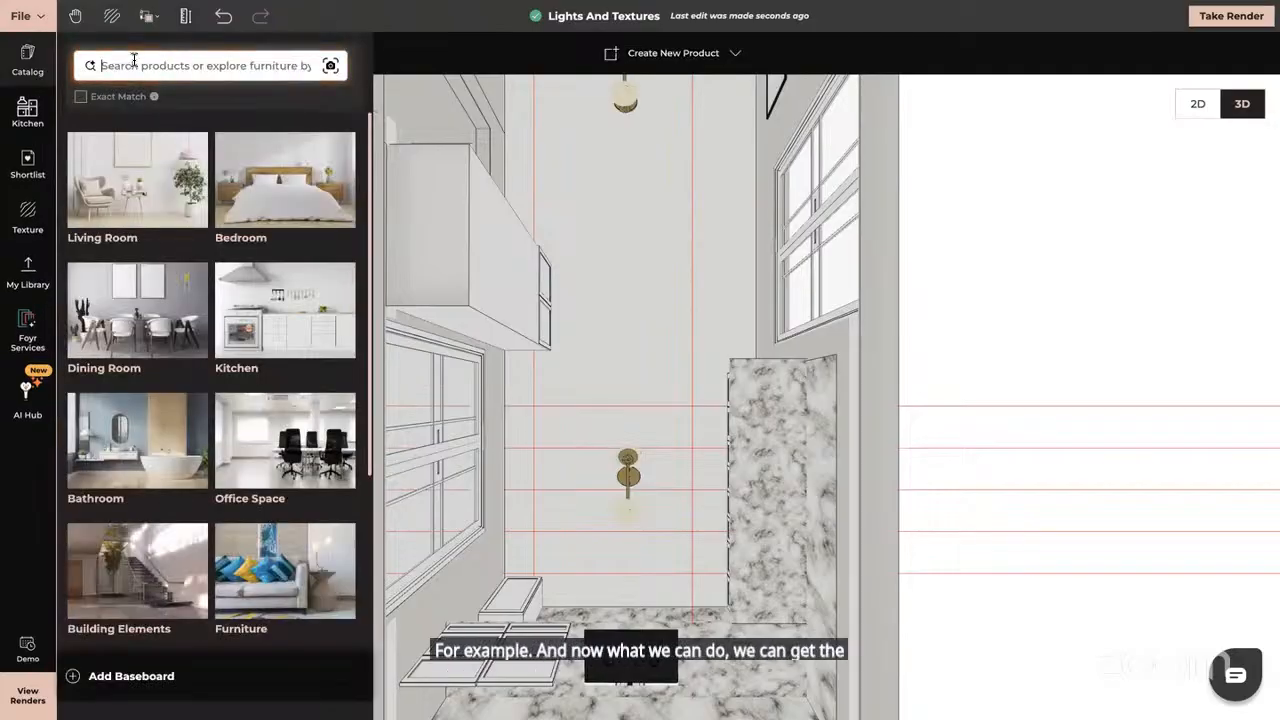
{"action": "left_click", "coordinate": [134, 64]}
{"action": "type", "text": "re"}
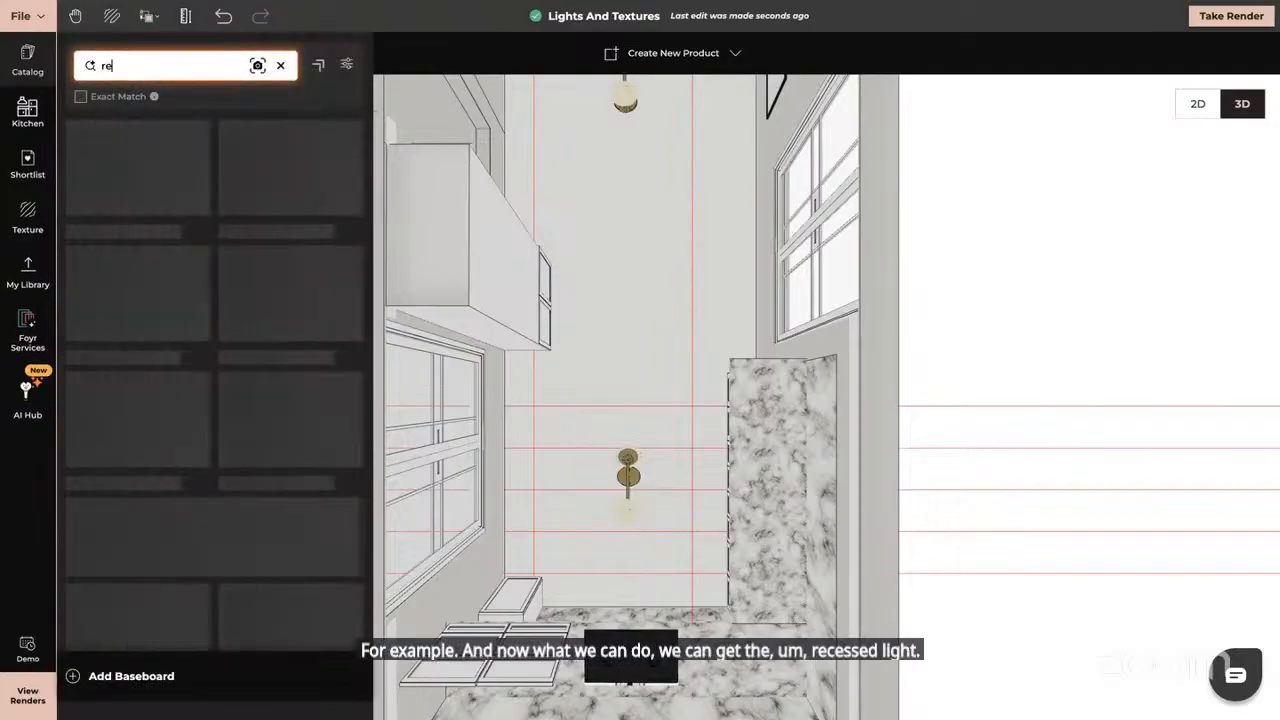
{"action": "type", "text": "cessed light"}
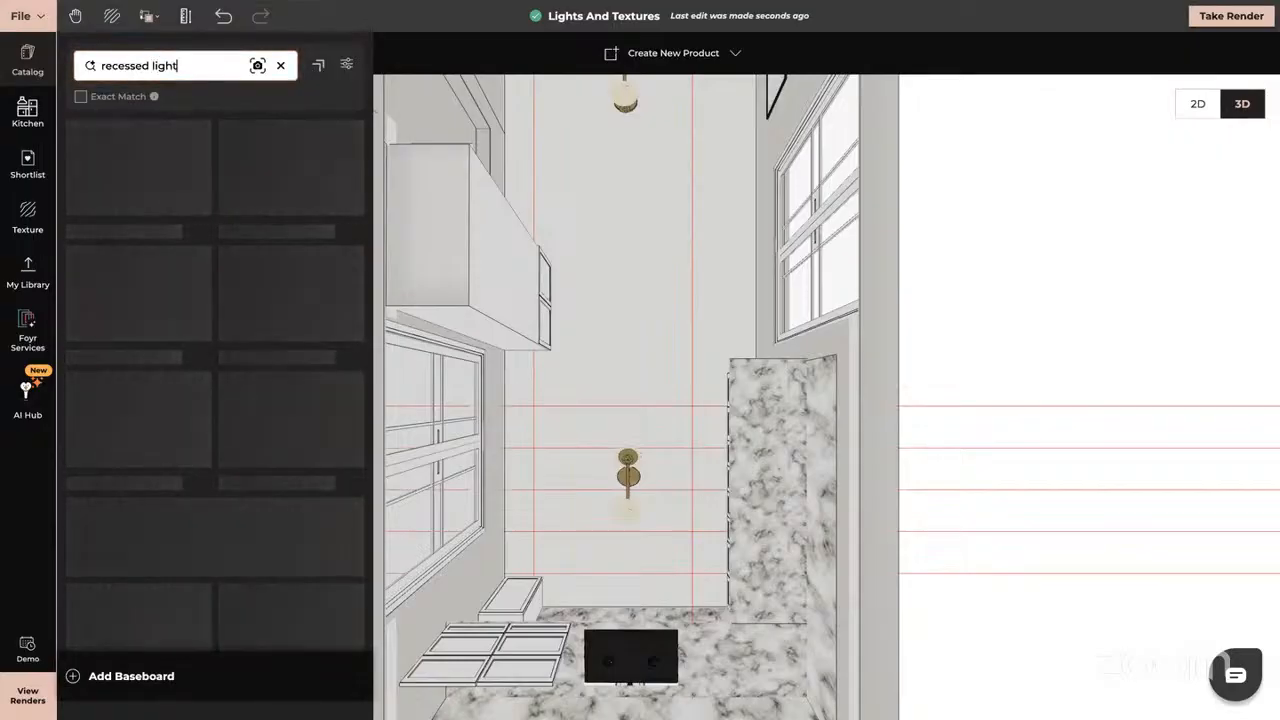
{"action": "scroll", "coordinate": [540, 434], "scroll_direction": "up", "scroll_amount": 5}
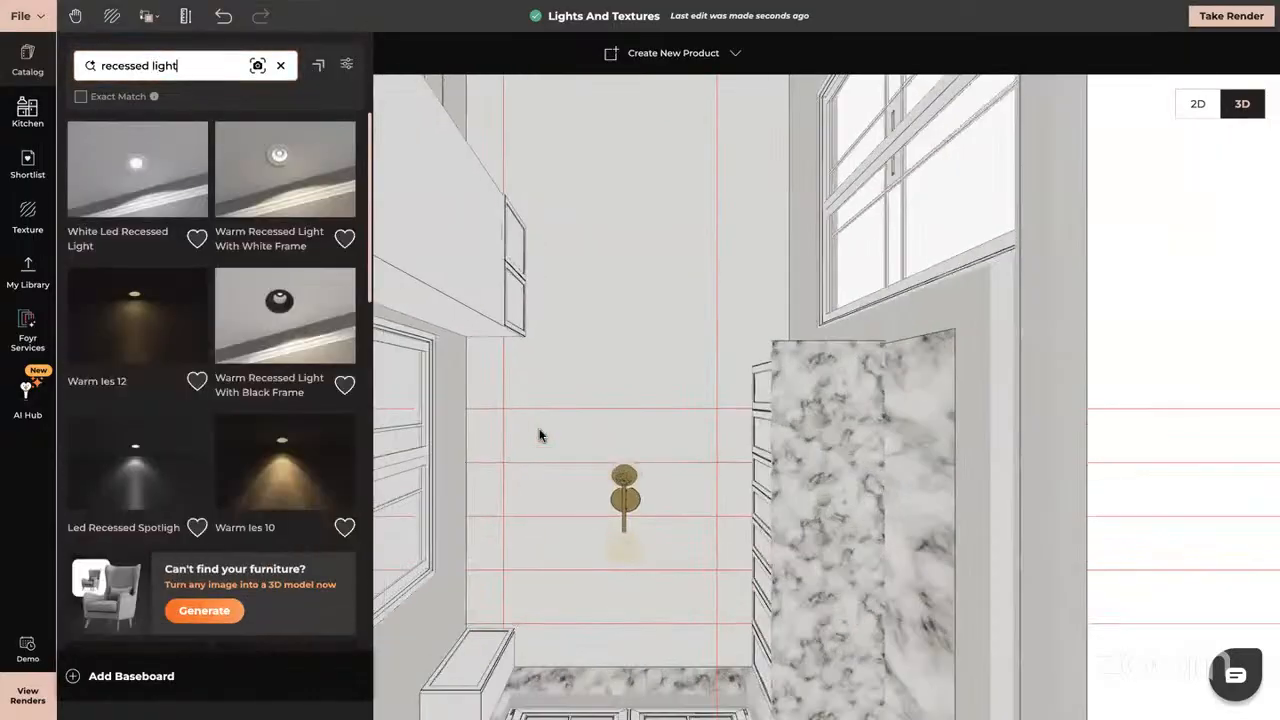
Place a White Led Recessed Light on the kitchen ceiling where the door-side guide crosses the guide farthest from the end wall.
{"action": "right_click_drag", "start_coordinate": [587, 428], "coordinate": [711, 380]}
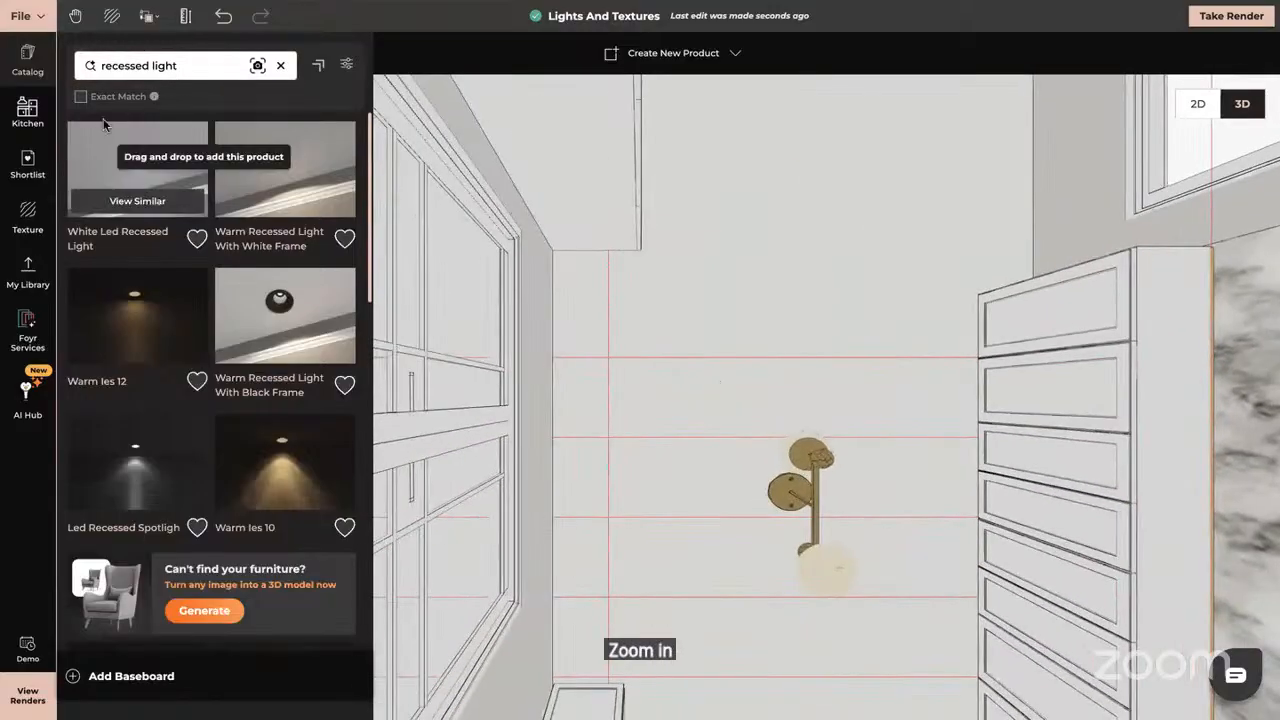
{"action": "left_click_drag", "start_coordinate": [139, 165], "coordinate": [606, 396]}
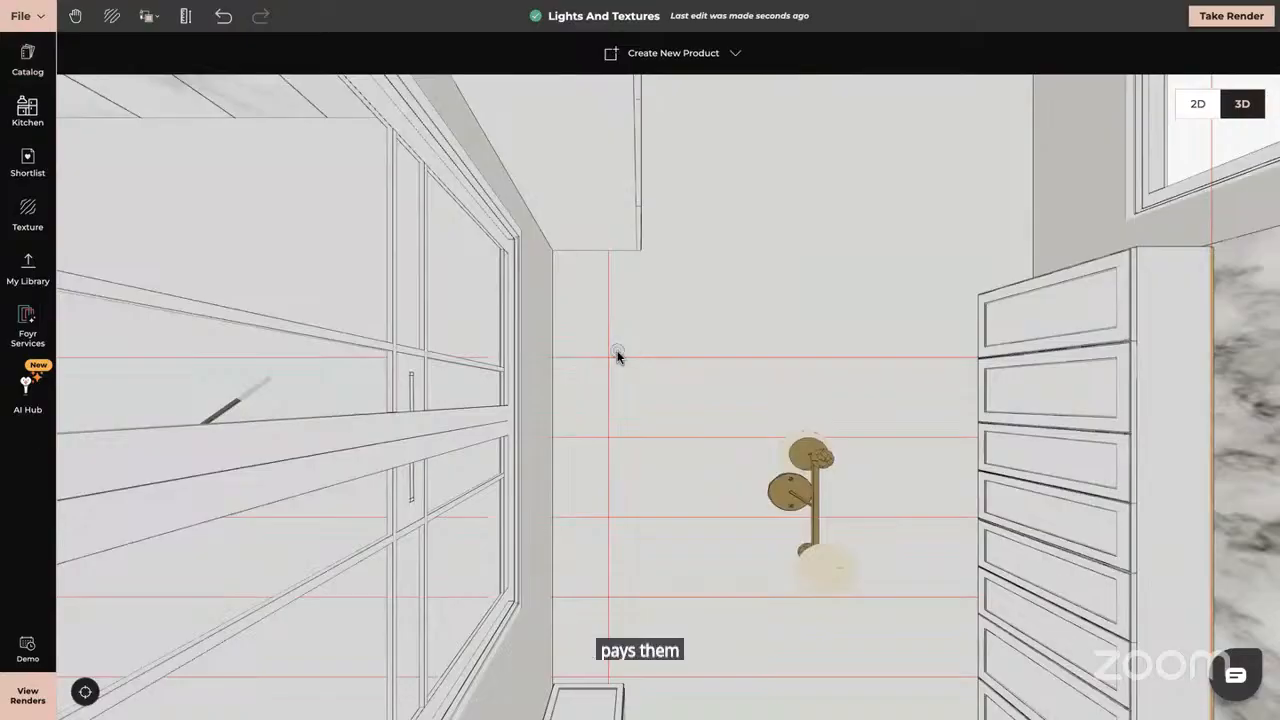
{"action": "left_click", "coordinate": [617, 355]}
{"action": "mouse_move", "coordinate": [617, 410]}
{"action": "left_mouse_down"}
{"action": "mouse_move", "coordinate": [620, 434]}
{"action": "mouse_move", "coordinate": [628, 423]}
{"action": "left_mouse_up"}
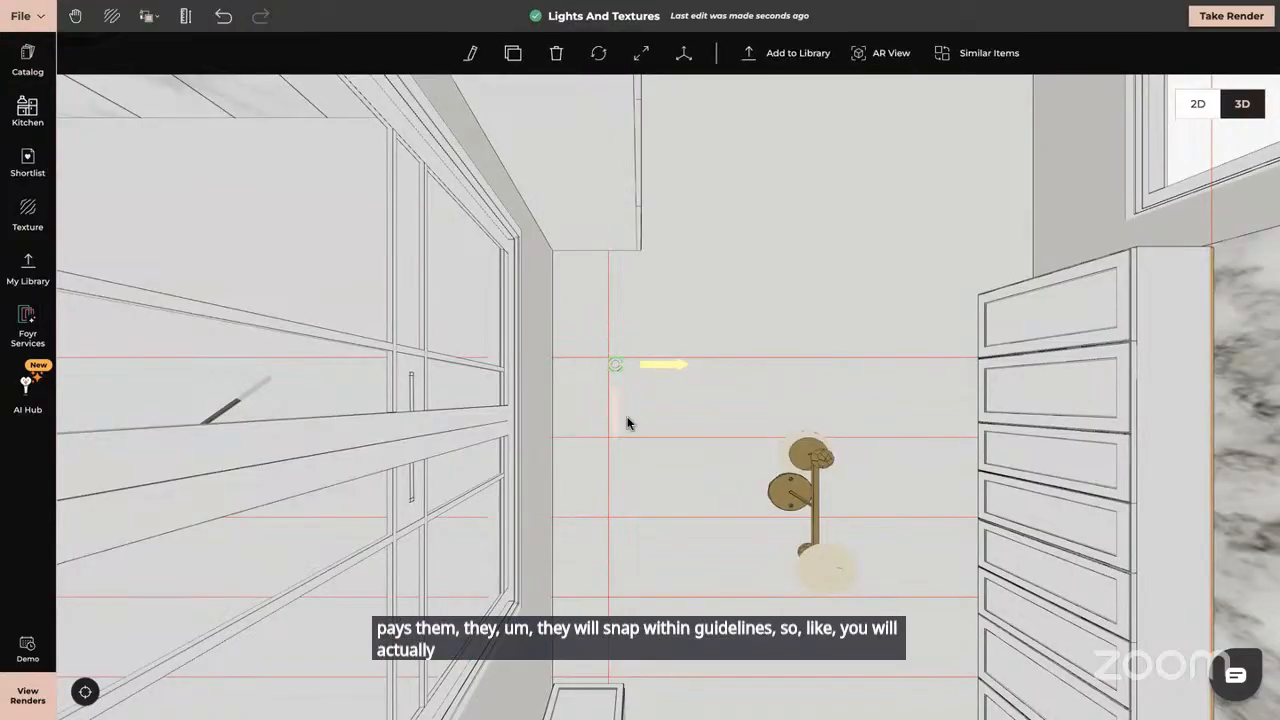
Clone the recessed light twice along the door-side guide, aligning the copies with the next two cross guides.
{"action": "left_click", "coordinate": [513, 52]}
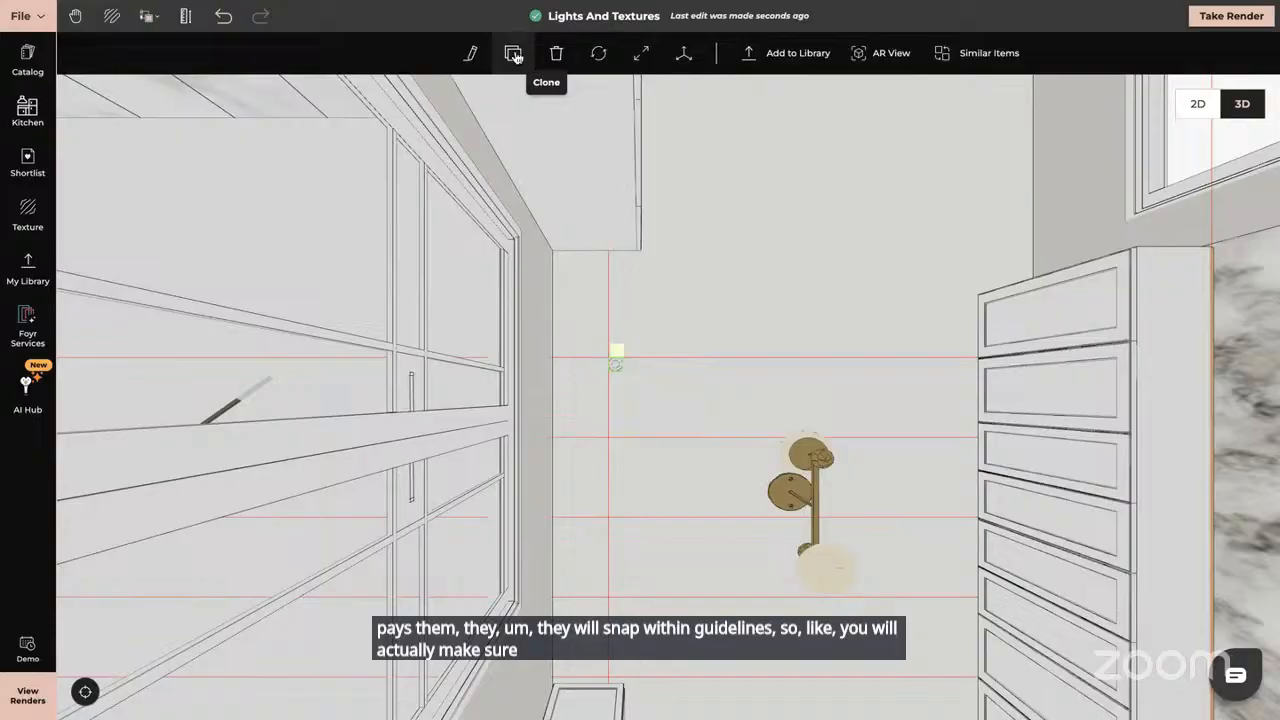
{"action": "left_click", "coordinate": [648, 458]}
{"action": "left_click_drag", "start_coordinate": [615, 407], "coordinate": [616, 403]}
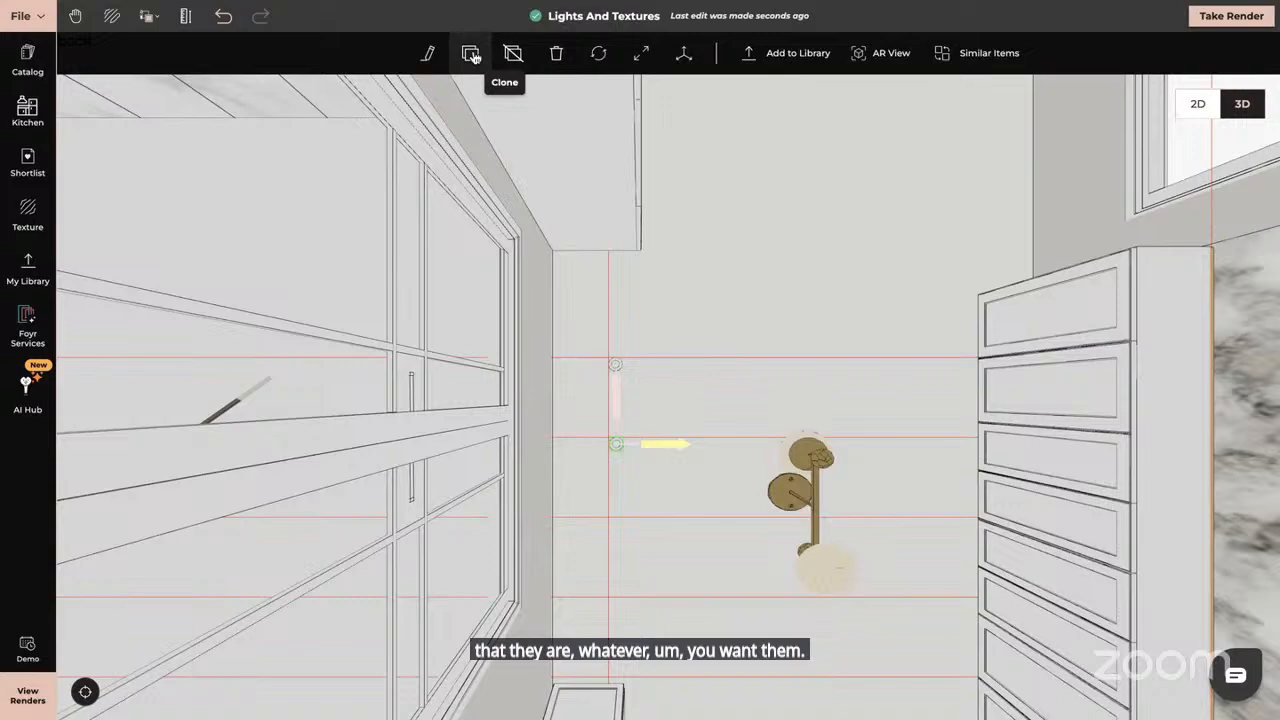
{"action": "left_click", "coordinate": [474, 56]}
{"action": "left_click", "coordinate": [620, 515]}
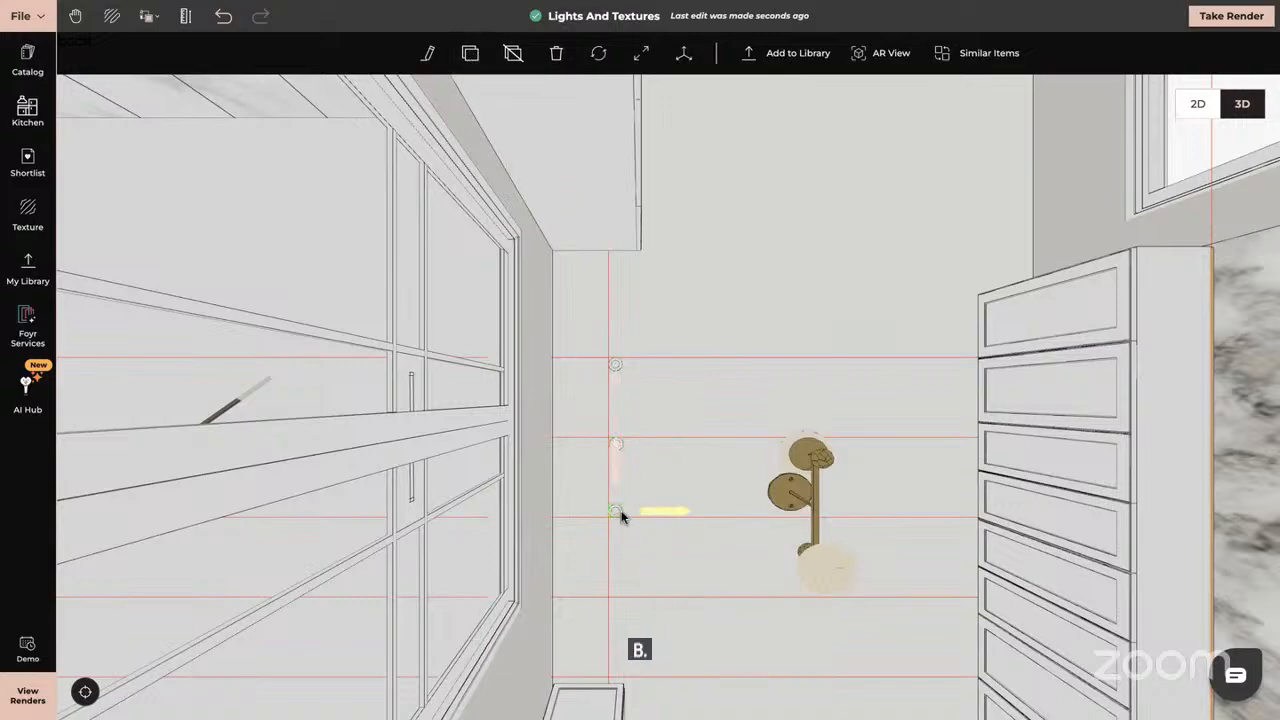
{"action": "left_click_drag", "start_coordinate": [615, 481], "coordinate": [615, 493]}
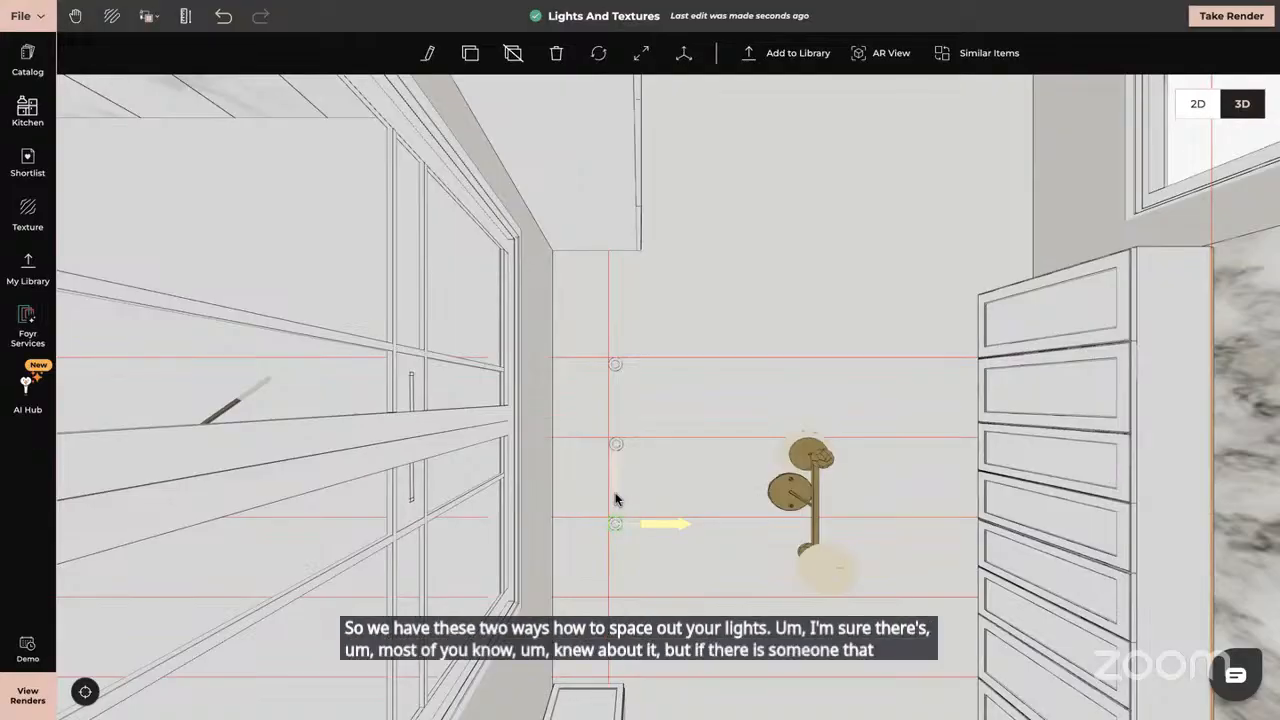
{"action": "left_click", "coordinate": [26, 487]}
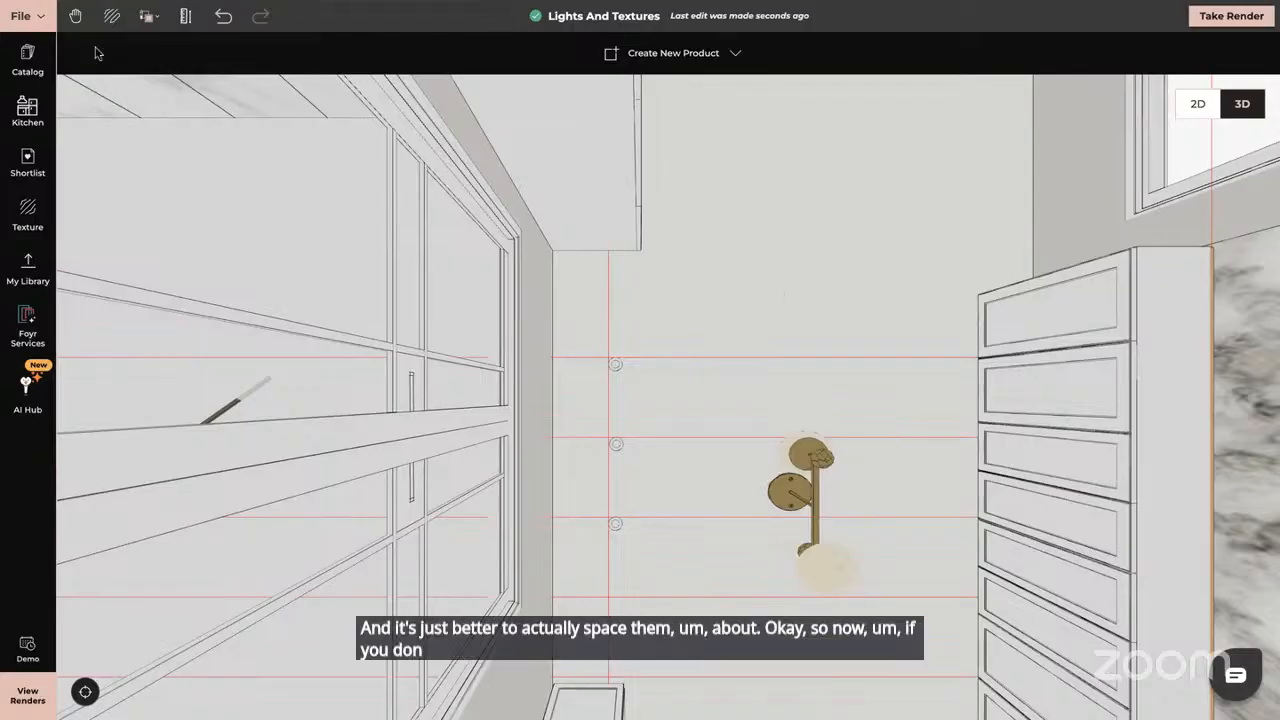
{"action": "left_click", "coordinate": [30, 20]}
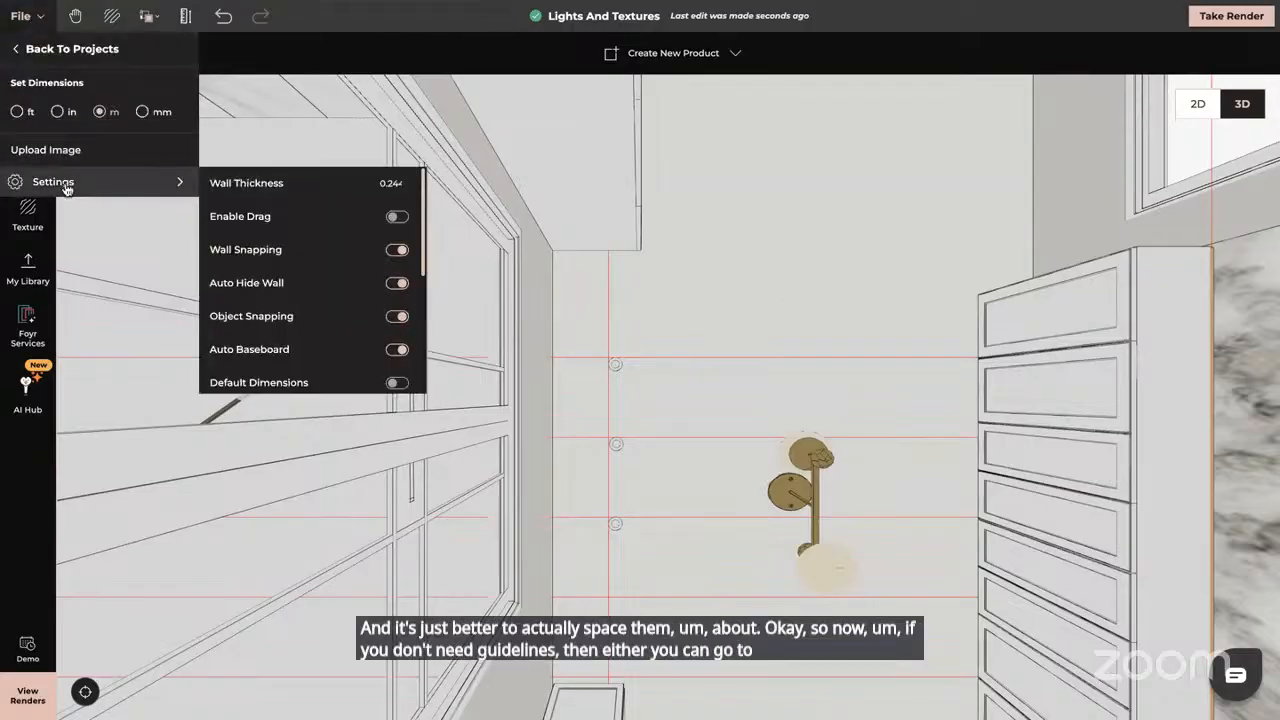
{"action": "mouse_move", "coordinate": [123, 180]}
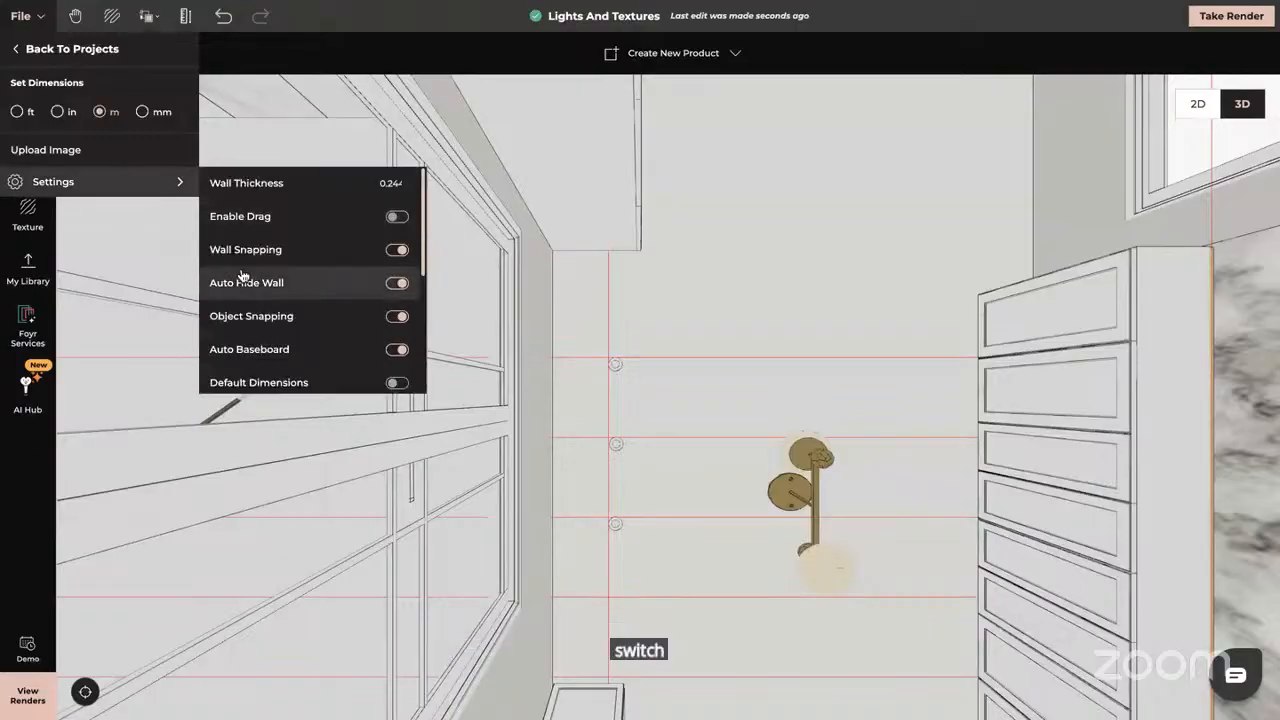
{"action": "scroll", "coordinate": [243, 283], "scroll_direction": "down", "scroll_amount": 2}
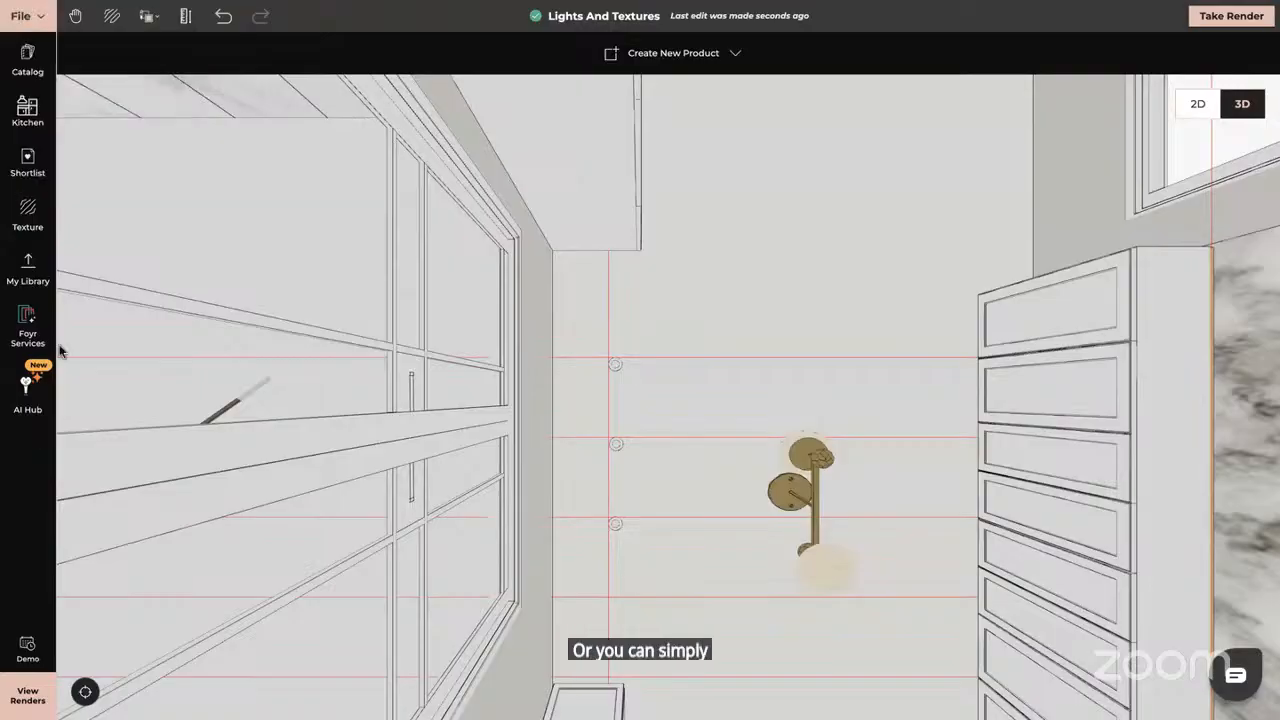
Trim away four of the kitchen ceiling's cross guides, keeping only the one nearest the end wall.
{"action": "left_click", "coordinate": [185, 22]}
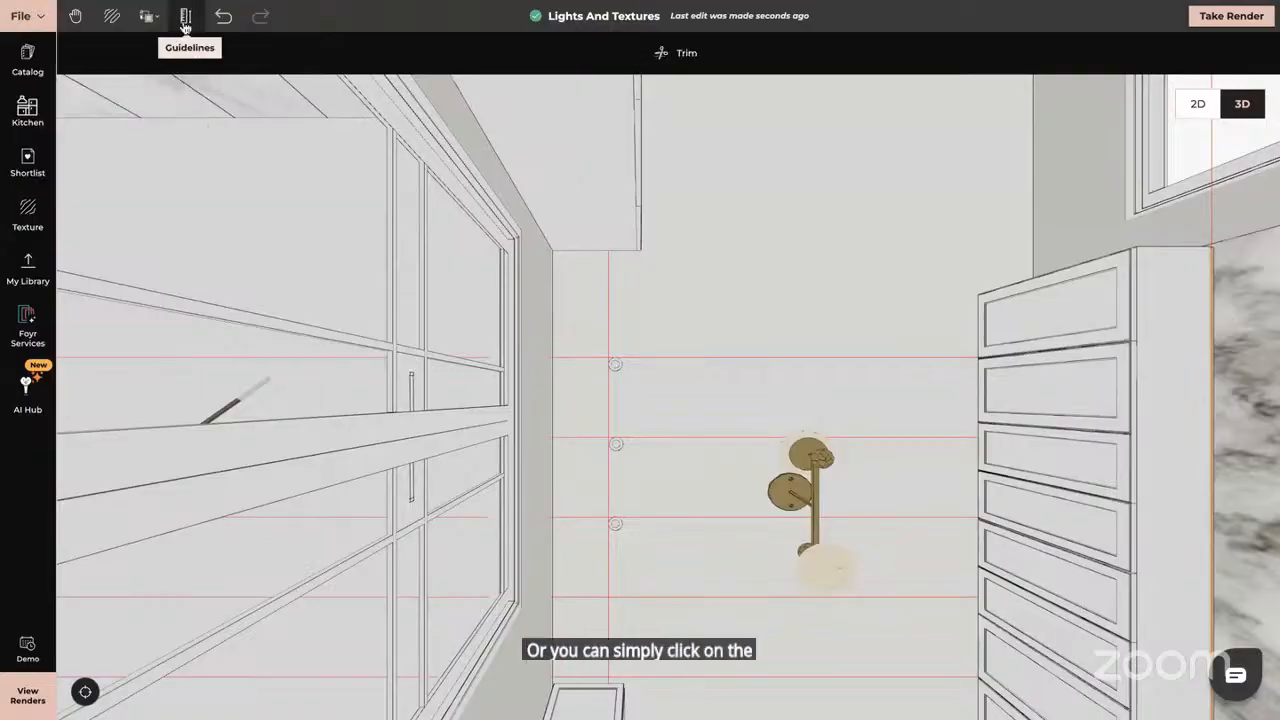
{"action": "left_click", "coordinate": [668, 52]}
{"action": "left_click_drag", "start_coordinate": [688, 418], "coordinate": [684, 594]}
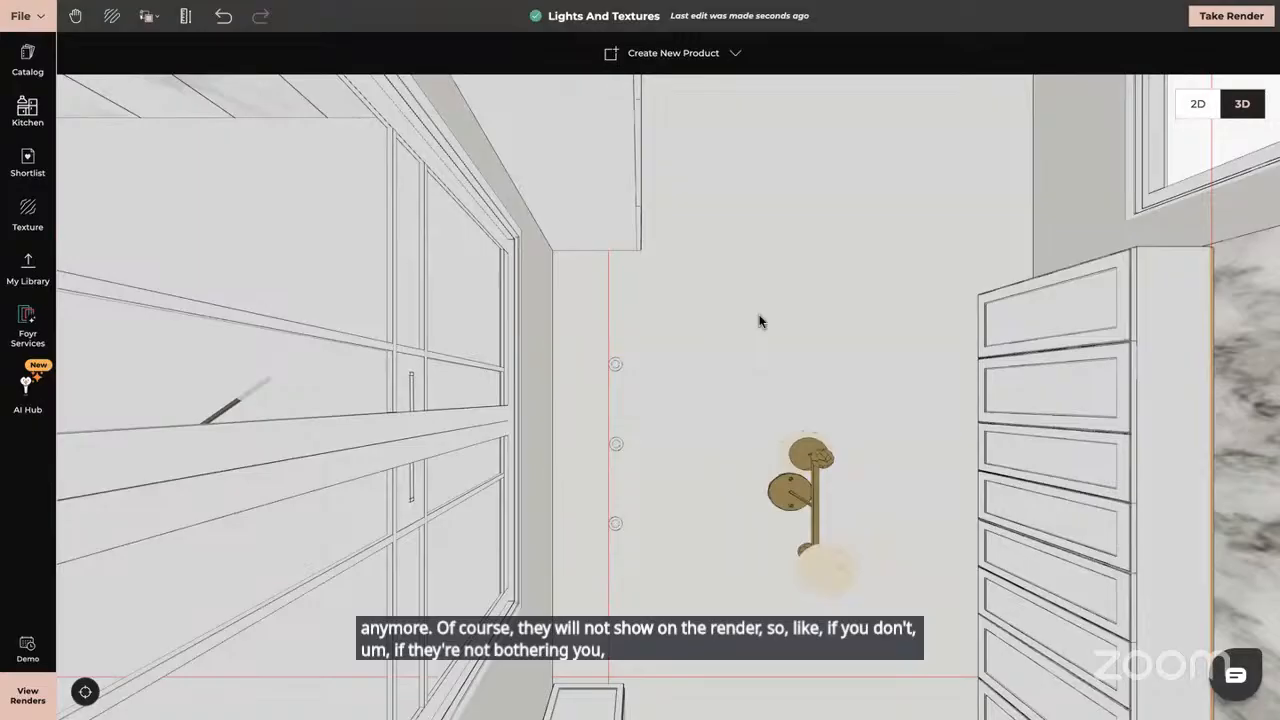
Trim away the three remaining ruler guides around the kitchen and exit guideline editing.
{"action": "left_click_drag", "start_coordinate": [791, 317], "coordinate": [923, 531]}
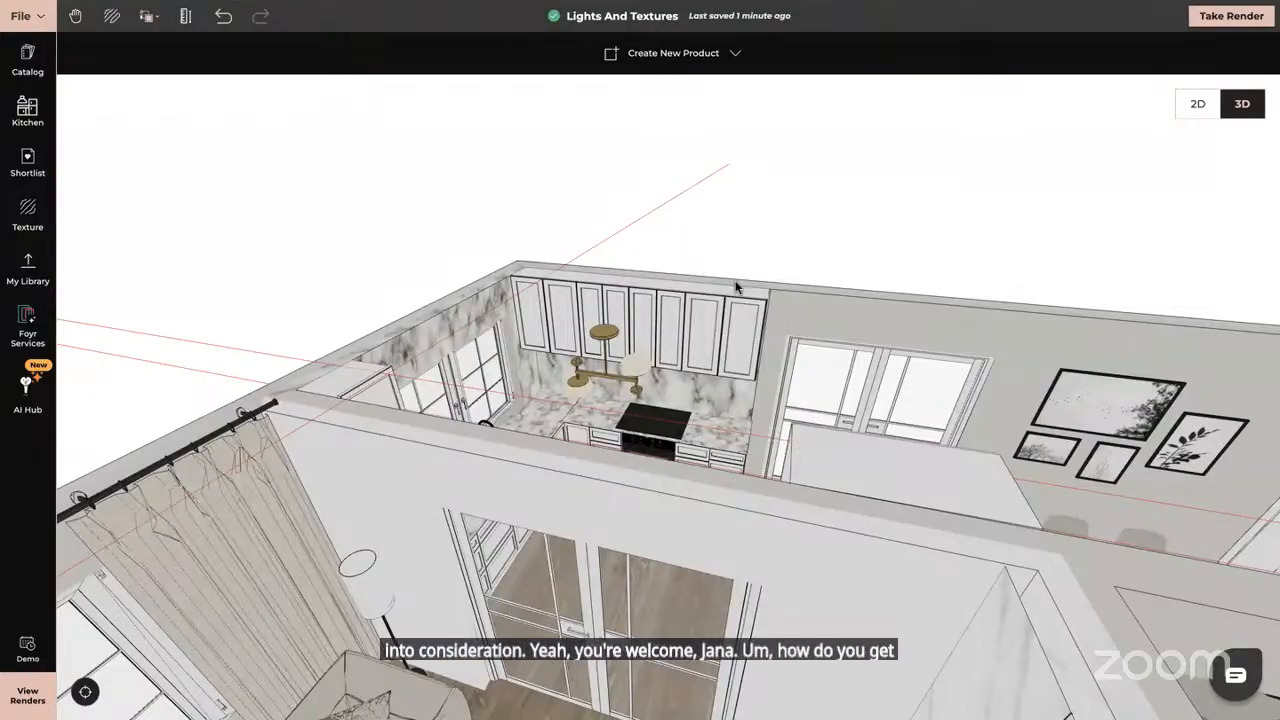
{"action": "left_click", "coordinate": [184, 22]}
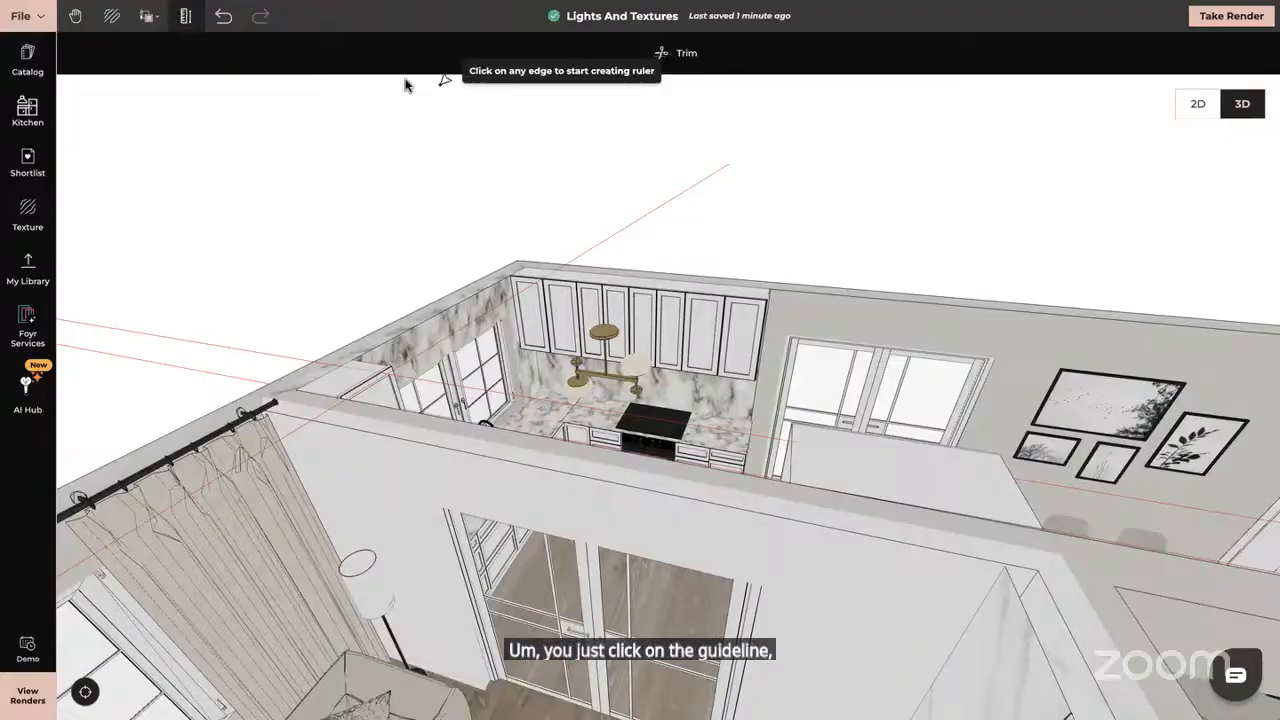
{"action": "left_click", "coordinate": [665, 57]}
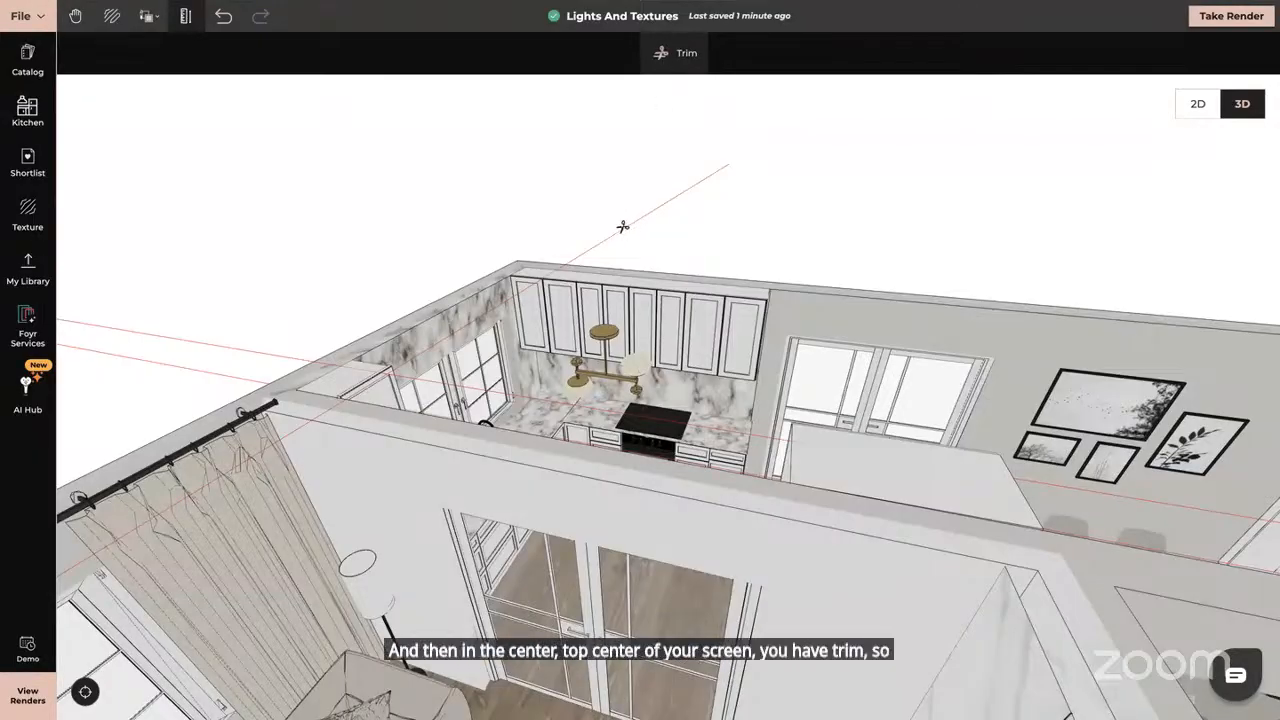
{"action": "left_click", "coordinate": [563, 262]}
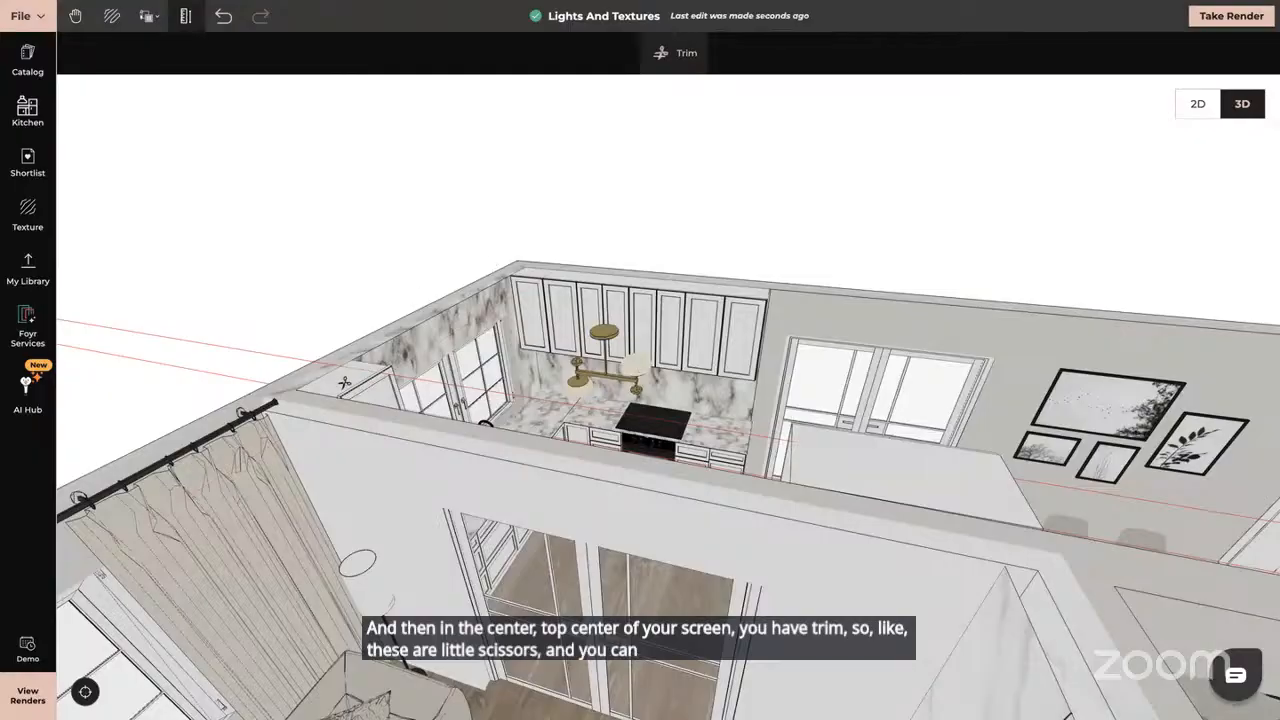
{"action": "left_click", "coordinate": [277, 343]}
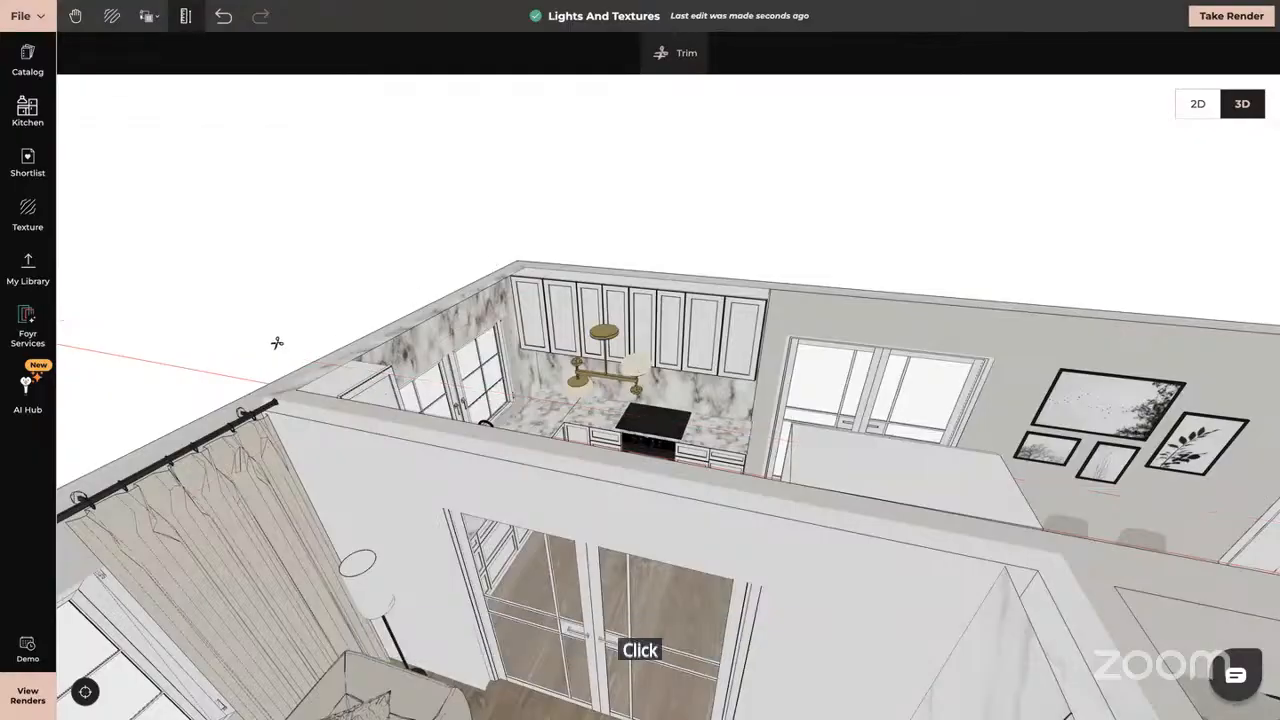
{"action": "left_click", "coordinate": [230, 386]}
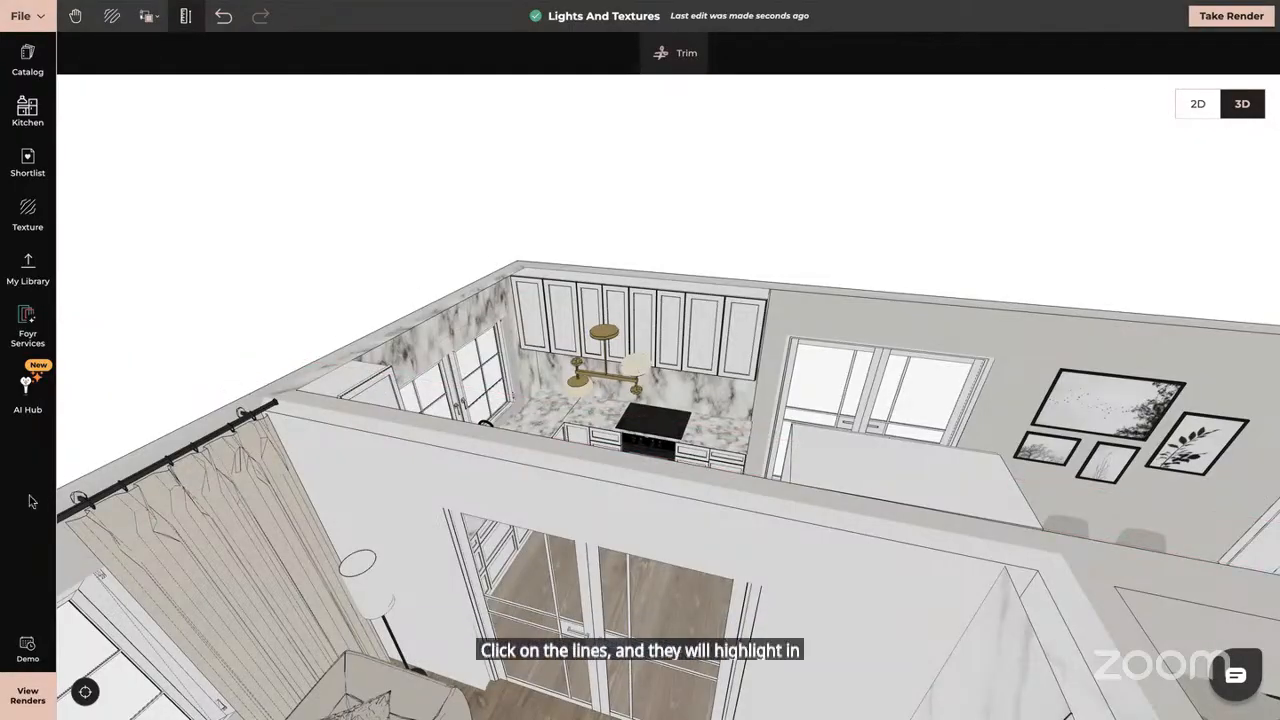
{"action": "key", "text": "Escape"}
Examine the living room's ceiling, TV wall, shelves and the sofa area by the curtained window for possible light positions.
{"action": "left_click_drag", "start_coordinate": [695, 475], "coordinate": [655, 451]}
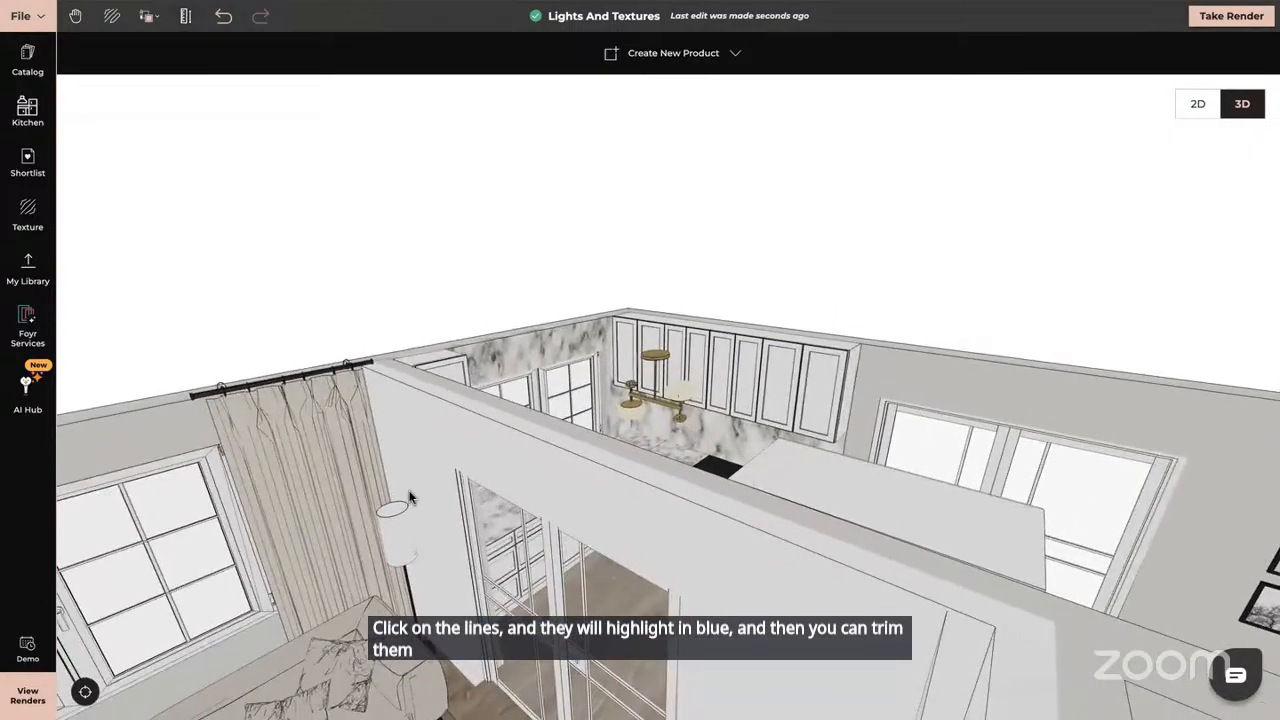
{"action": "left_click_drag", "start_coordinate": [411, 494], "coordinate": [774, 246]}
{"action": "left_click_drag", "start_coordinate": [777, 532], "coordinate": [932, 502]}
{"action": "right_click_drag", "start_coordinate": [932, 498], "coordinate": [932, 468]}
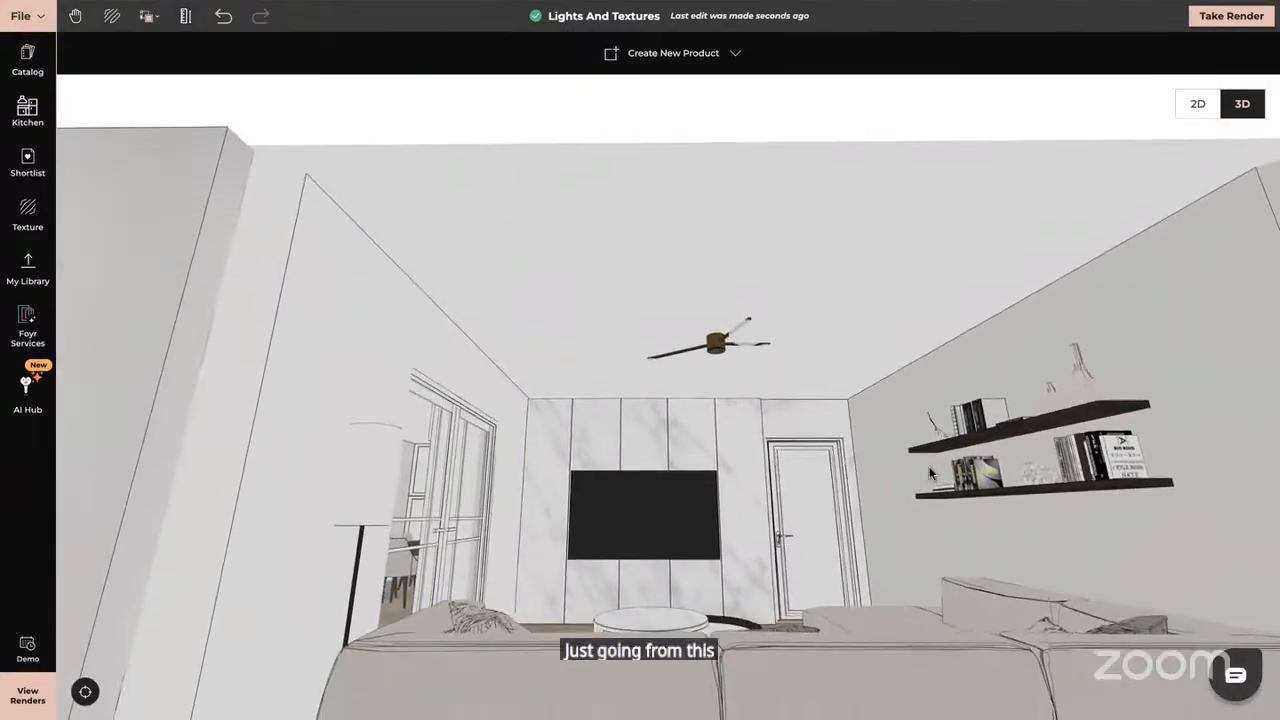
{"action": "left_click_drag", "start_coordinate": [932, 475], "coordinate": [930, 485]}
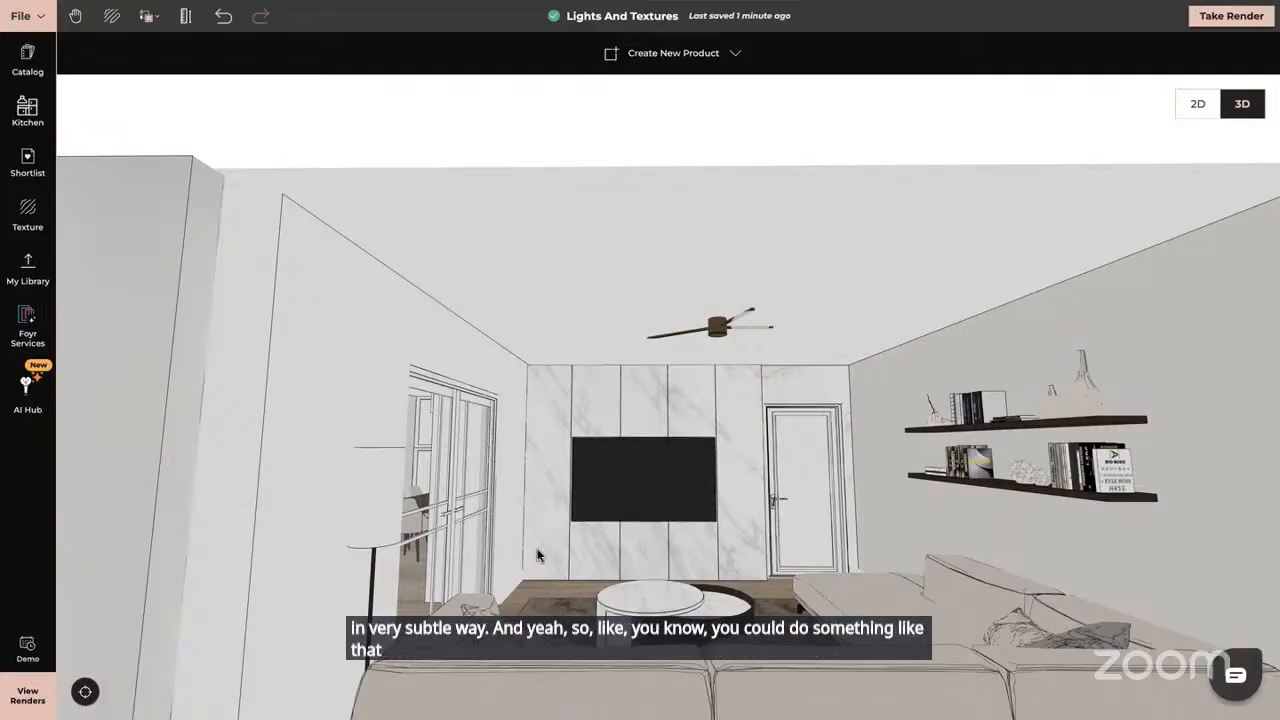
{"action": "left_click_drag", "start_coordinate": [640, 595], "coordinate": [897, 655]}
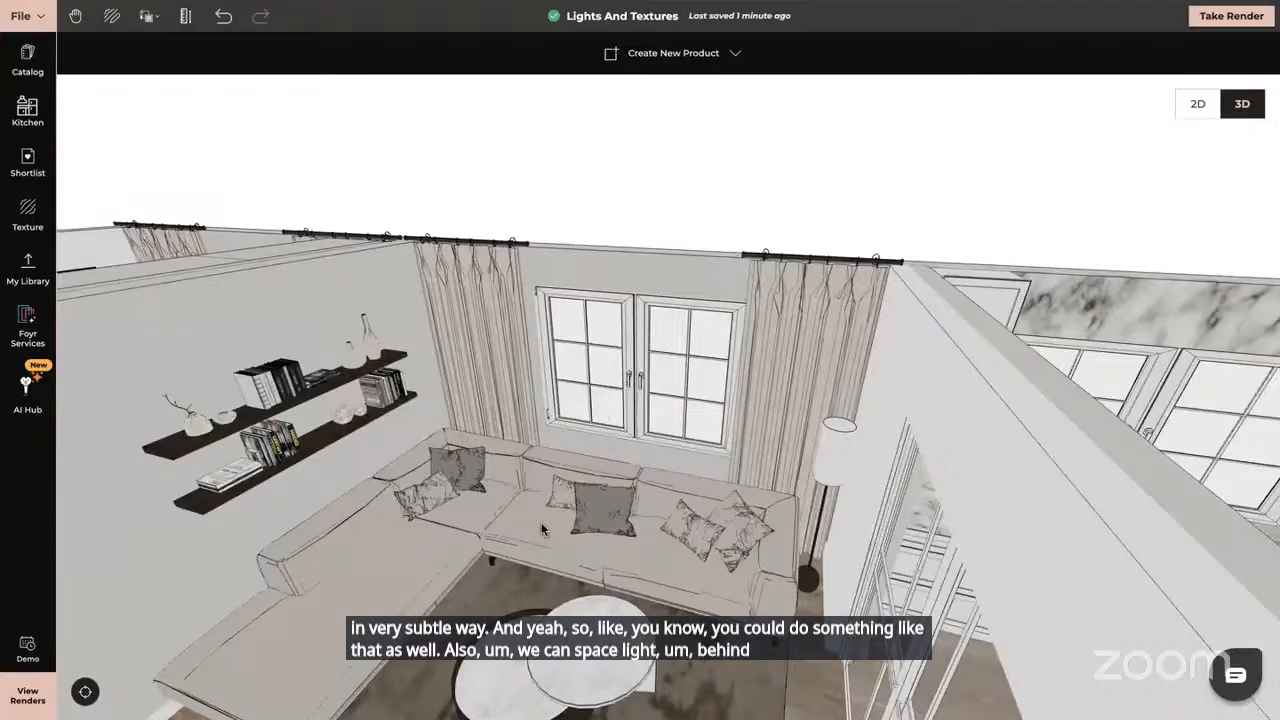
{"action": "left_click_drag", "start_coordinate": [543, 528], "coordinate": [609, 543]}
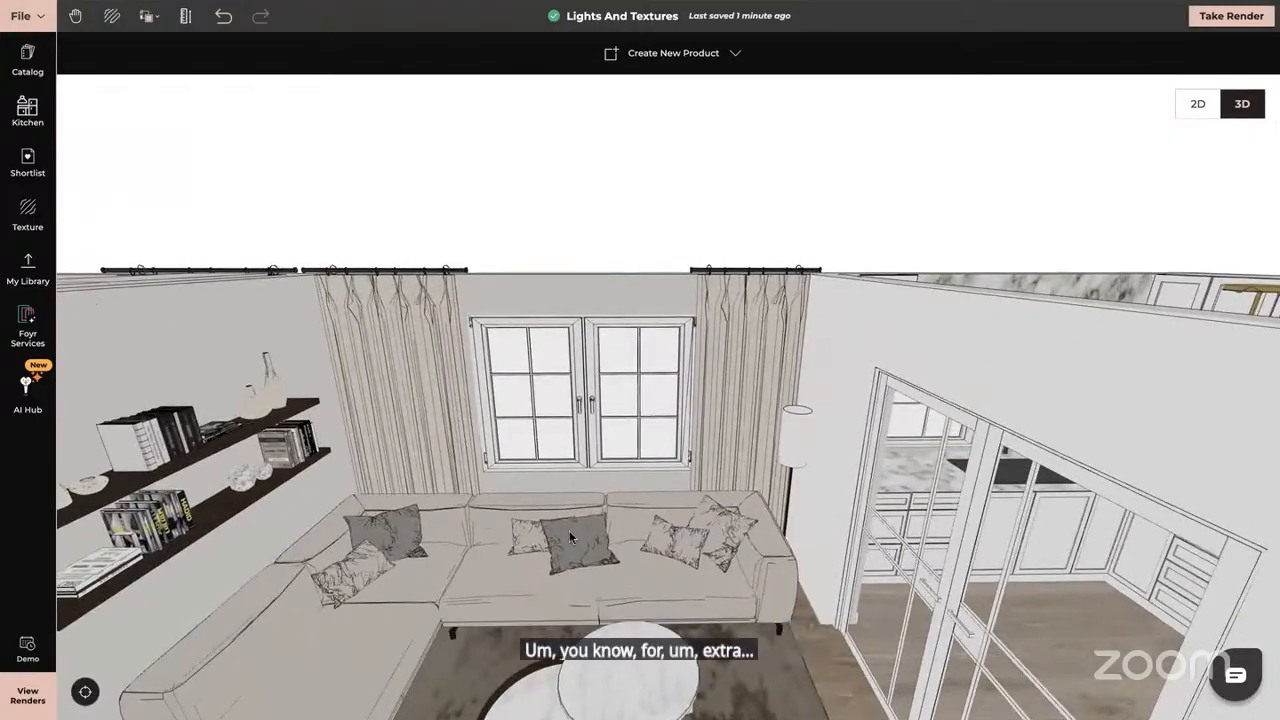
{"action": "left_click_drag", "start_coordinate": [569, 532], "coordinate": [569, 500]}
{"action": "scroll", "coordinate": [571, 497], "scroll_direction": "up", "scroll_amount": 3}
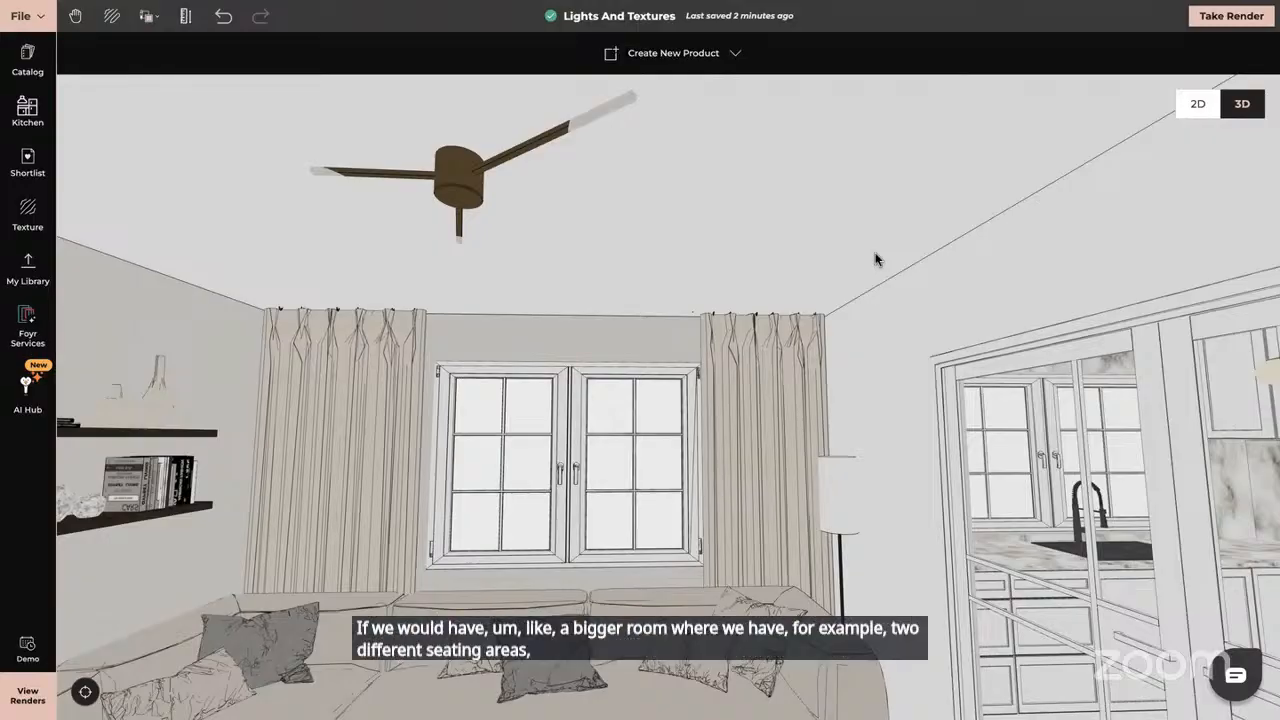
Switch to the Different Ceiling Heights project and examine its open living area with the beams, chandelier, sofa and marble fireplace.
{"action": "key", "text": "ctrl+Tab"}
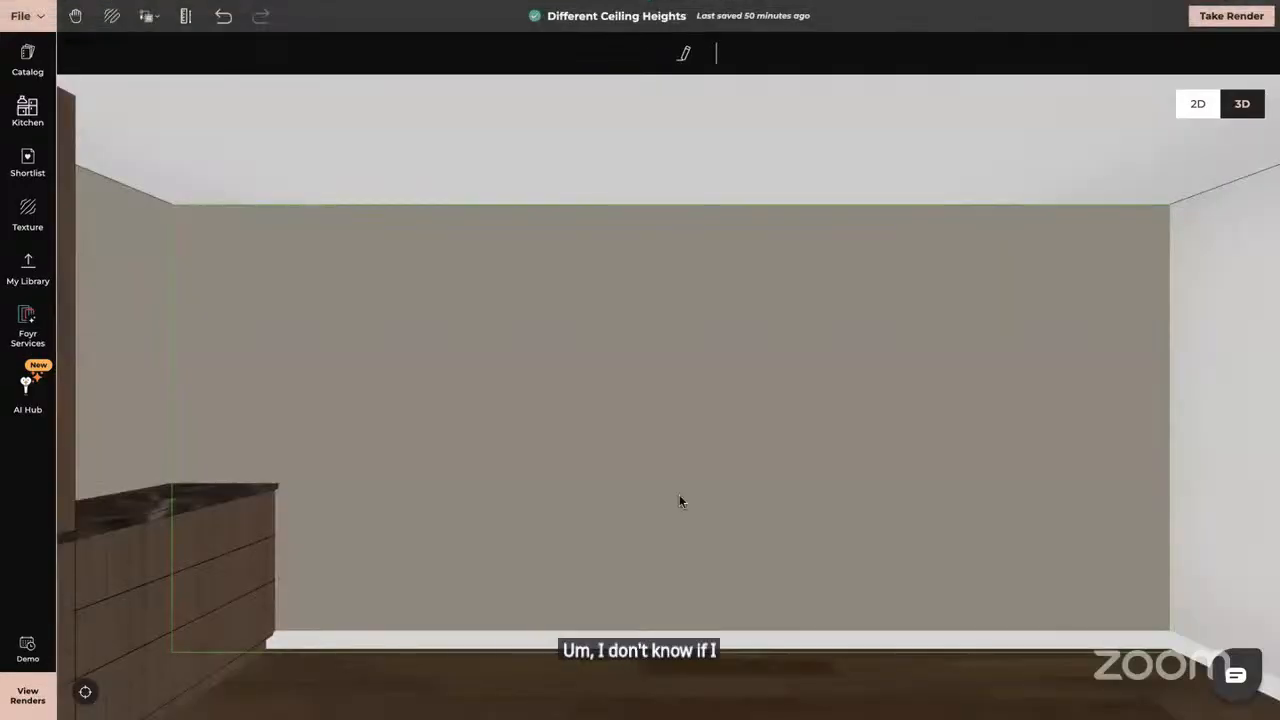
{"action": "left_click", "coordinate": [16, 590]}
{"action": "left_click_drag", "start_coordinate": [566, 492], "coordinate": [530, 665]}
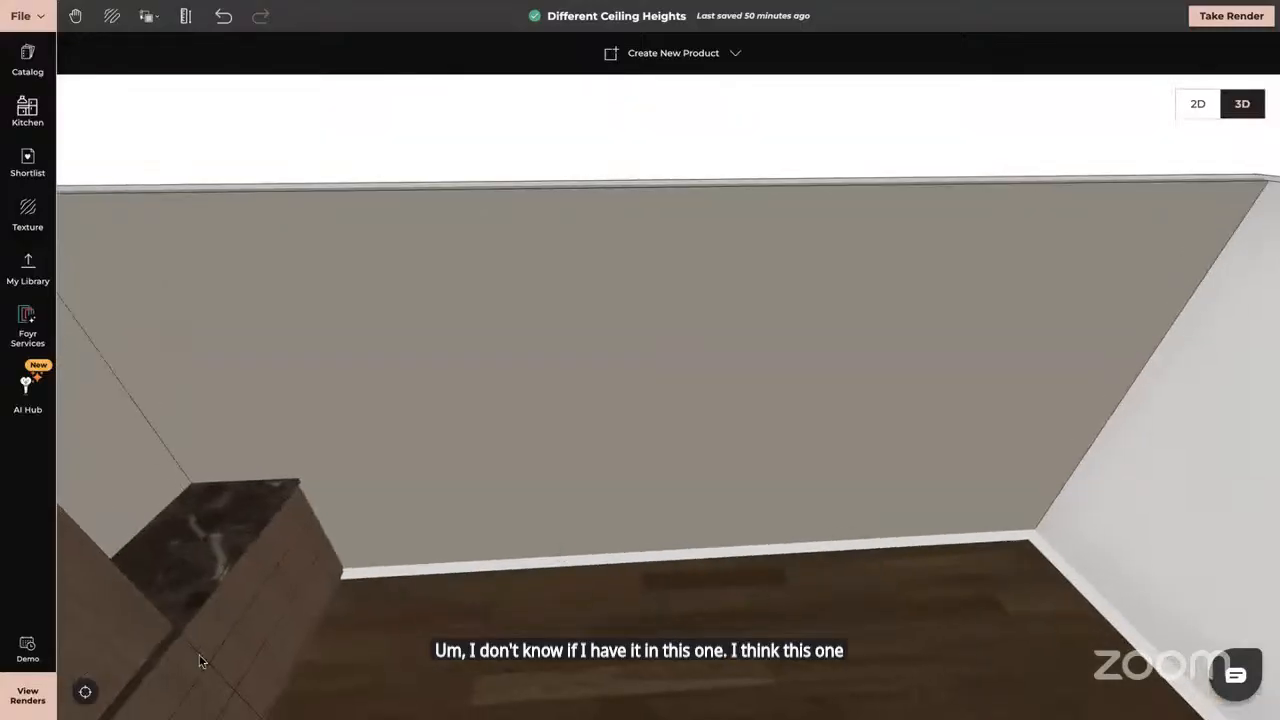
{"action": "left_click", "coordinate": [86, 692]}
{"action": "left_click_drag", "start_coordinate": [529, 391], "coordinate": [489, 468]}
{"action": "double_click", "coordinate": [489, 468]}
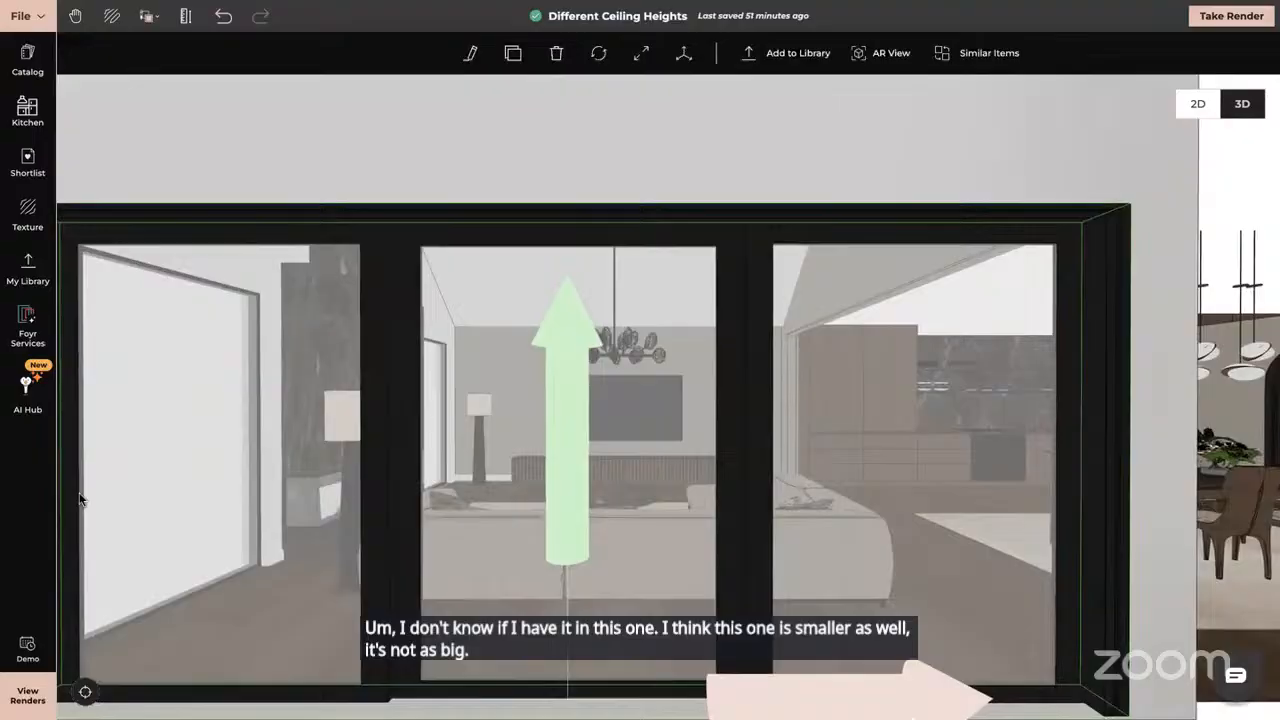
{"action": "left_click", "coordinate": [16, 499]}
{"action": "scroll", "coordinate": [669, 439], "scroll_direction": "up", "scroll_amount": 3}
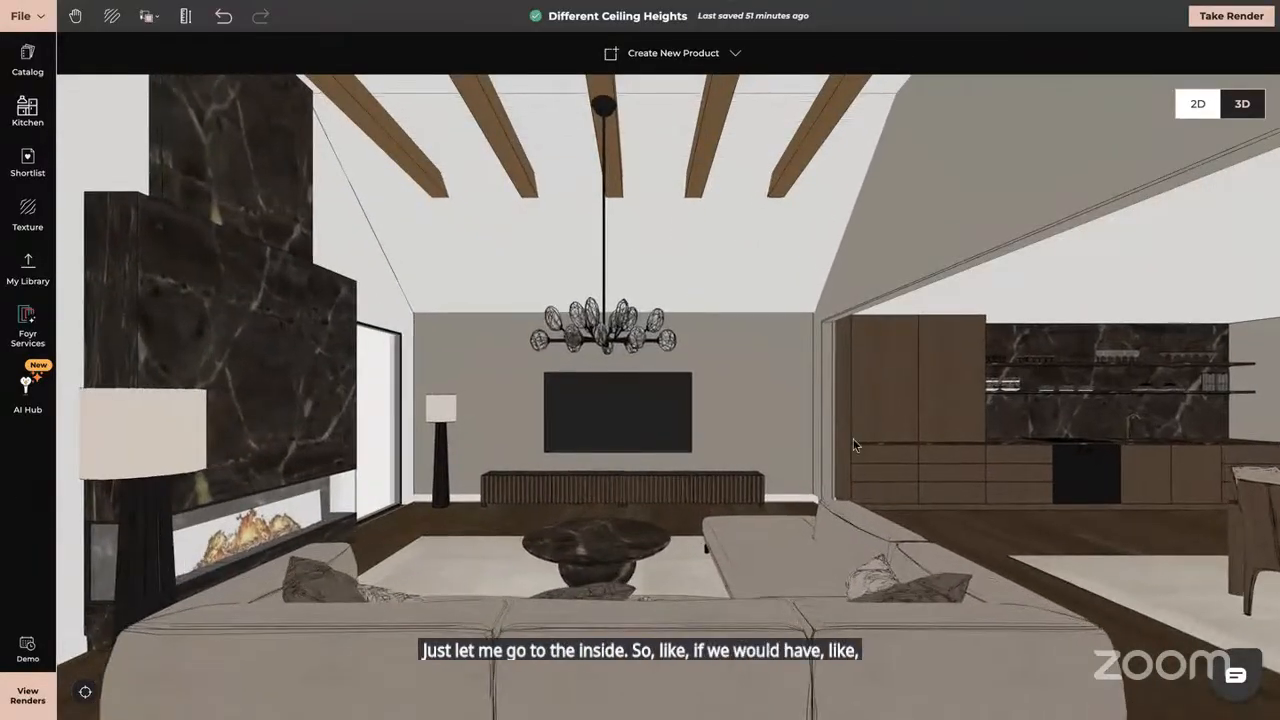
{"action": "left_click_drag", "start_coordinate": [669, 444], "coordinate": [852, 516]}
{"action": "left_click_drag", "start_coordinate": [1000, 499], "coordinate": [771, 474]}
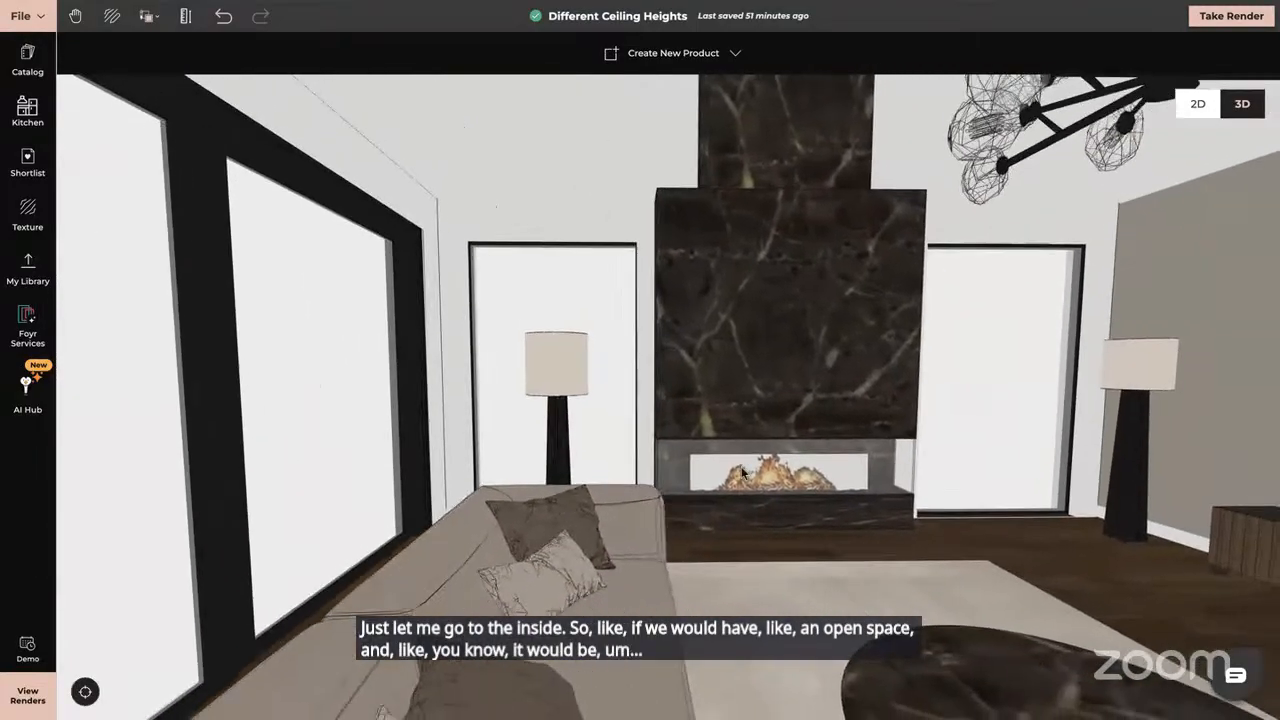
{"action": "scroll", "coordinate": [771, 478], "scroll_direction": "down", "scroll_amount": 5}
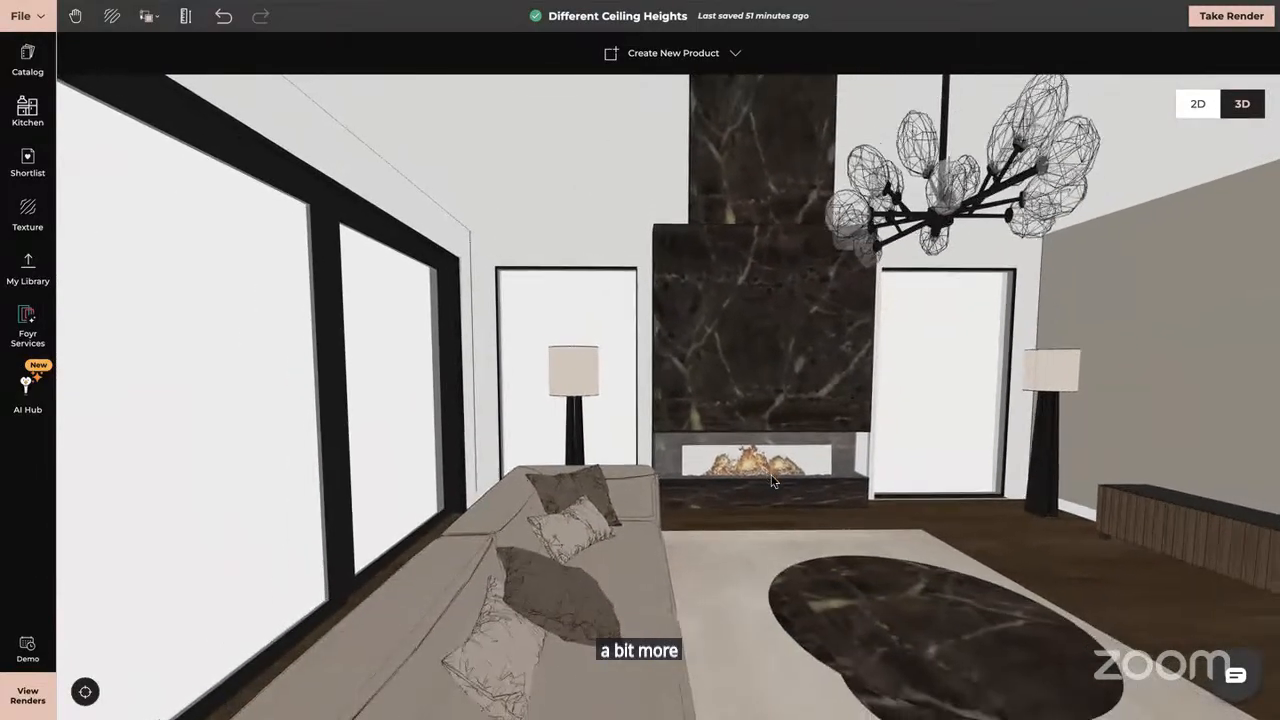
Examine the sofa, floor lamps, fireplace and TV wall of the Different Ceiling Heights living area for possible extra lighting.
{"action": "left_click_drag", "start_coordinate": [1020, 693], "coordinate": [881, 716]}
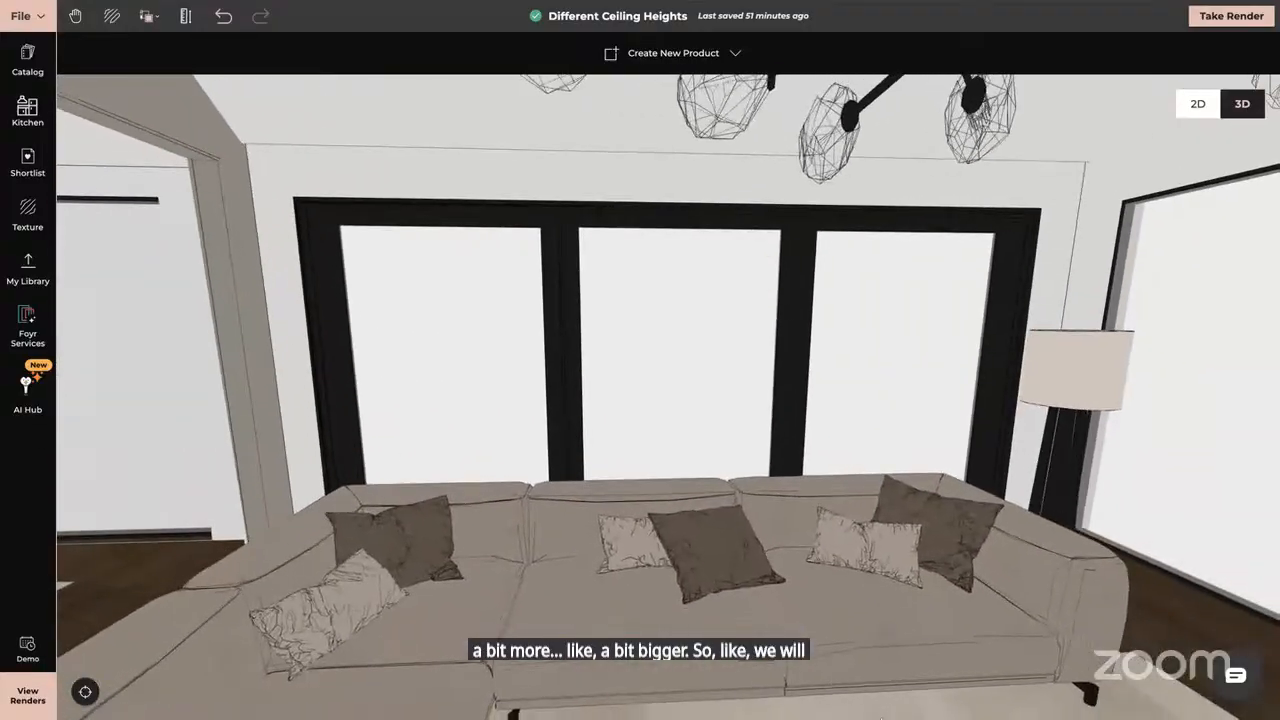
{"action": "scroll", "coordinate": [857, 457], "scroll_direction": "down", "scroll_amount": 5}
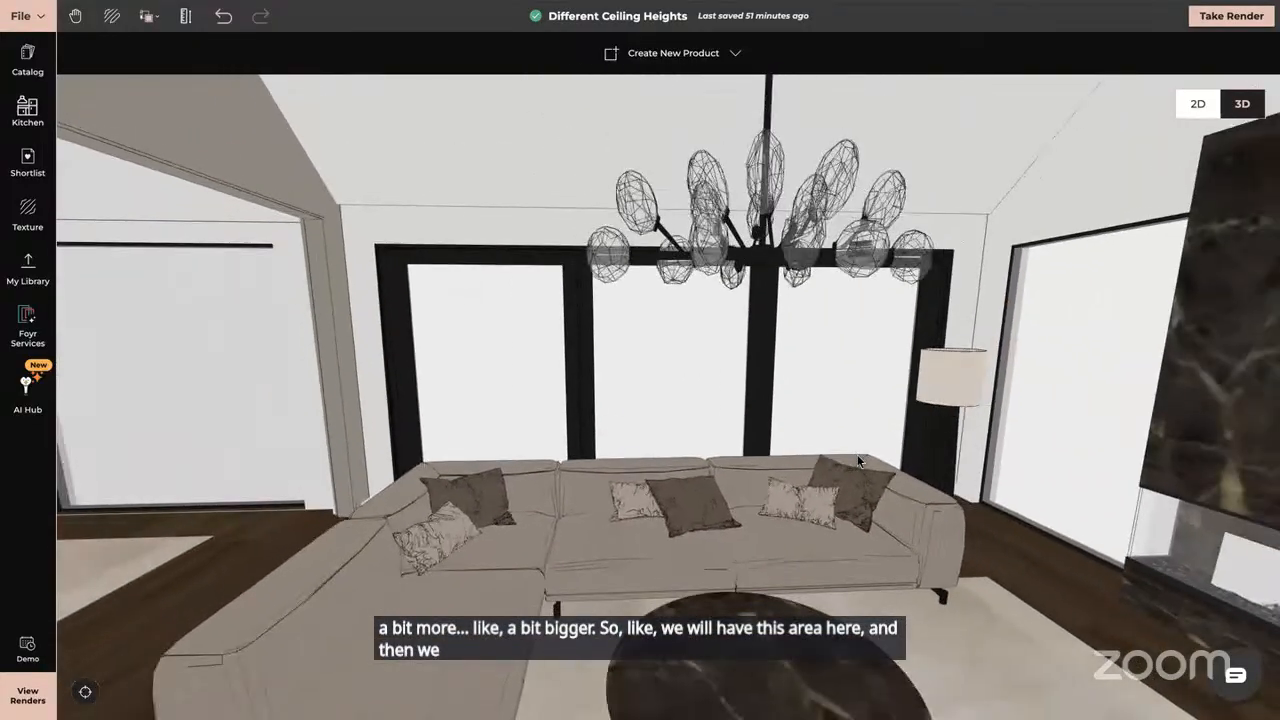
{"action": "scroll", "coordinate": [857, 460], "scroll_direction": "down", "scroll_amount": 3}
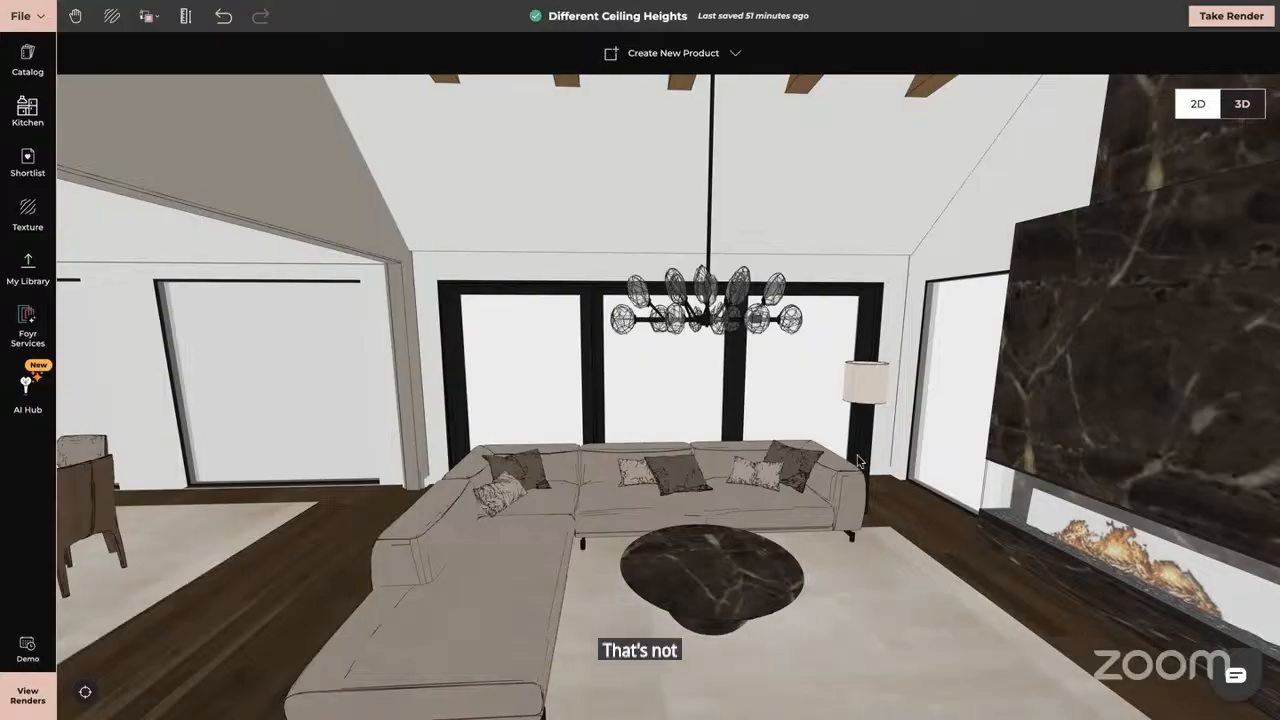
{"action": "left_click_drag", "start_coordinate": [923, 529], "coordinate": [1046, 419]}
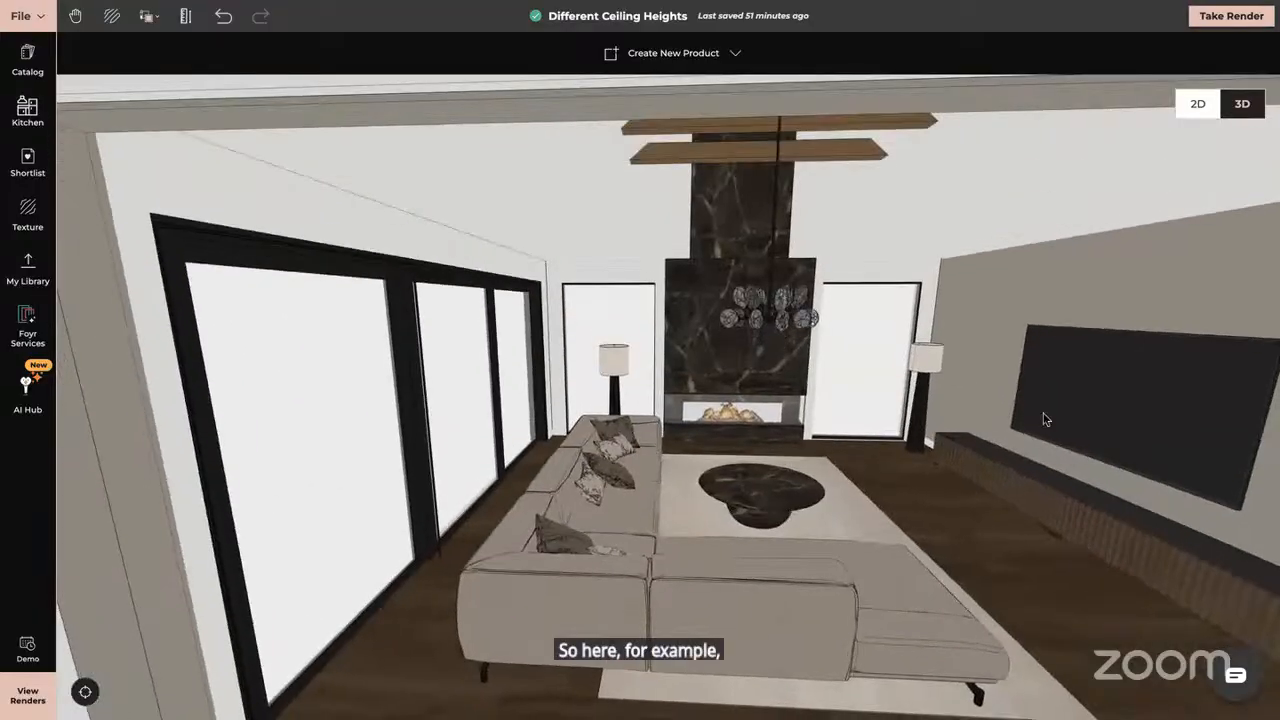
{"action": "left_click_drag", "start_coordinate": [838, 578], "coordinate": [413, 474]}
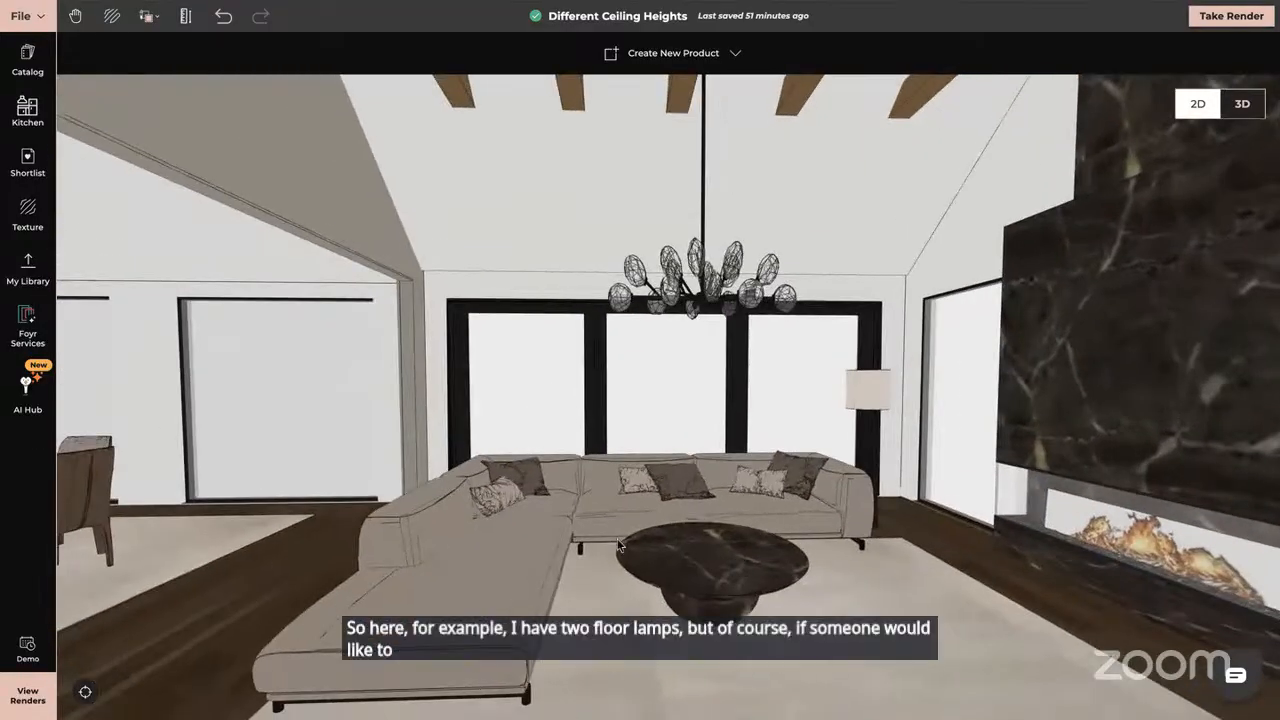
{"action": "right_click_drag", "start_coordinate": [505, 551], "coordinate": [727, 557]}
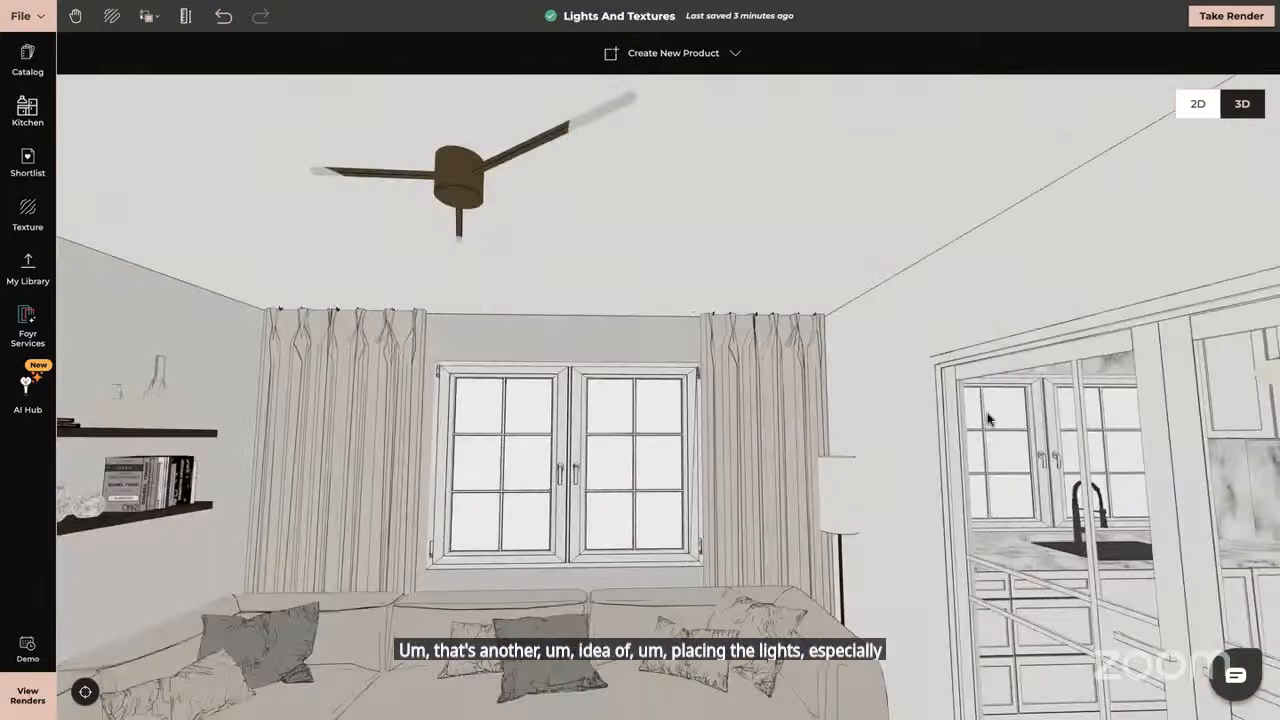
Return to the Lights And Textures project and examine the hallway and staircase from above for possible light positions.
{"action": "left_click", "coordinate": [85, 692]}
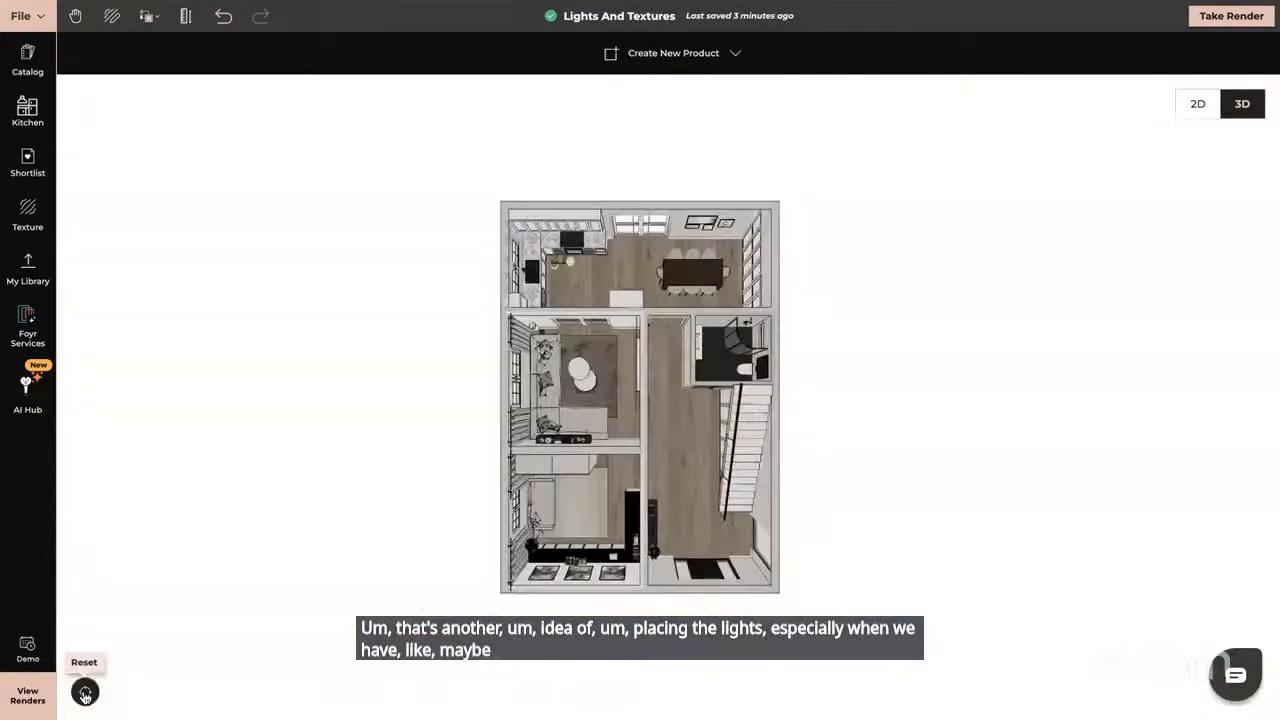
{"action": "scroll", "coordinate": [741, 474], "scroll_direction": "up", "scroll_amount": 5}
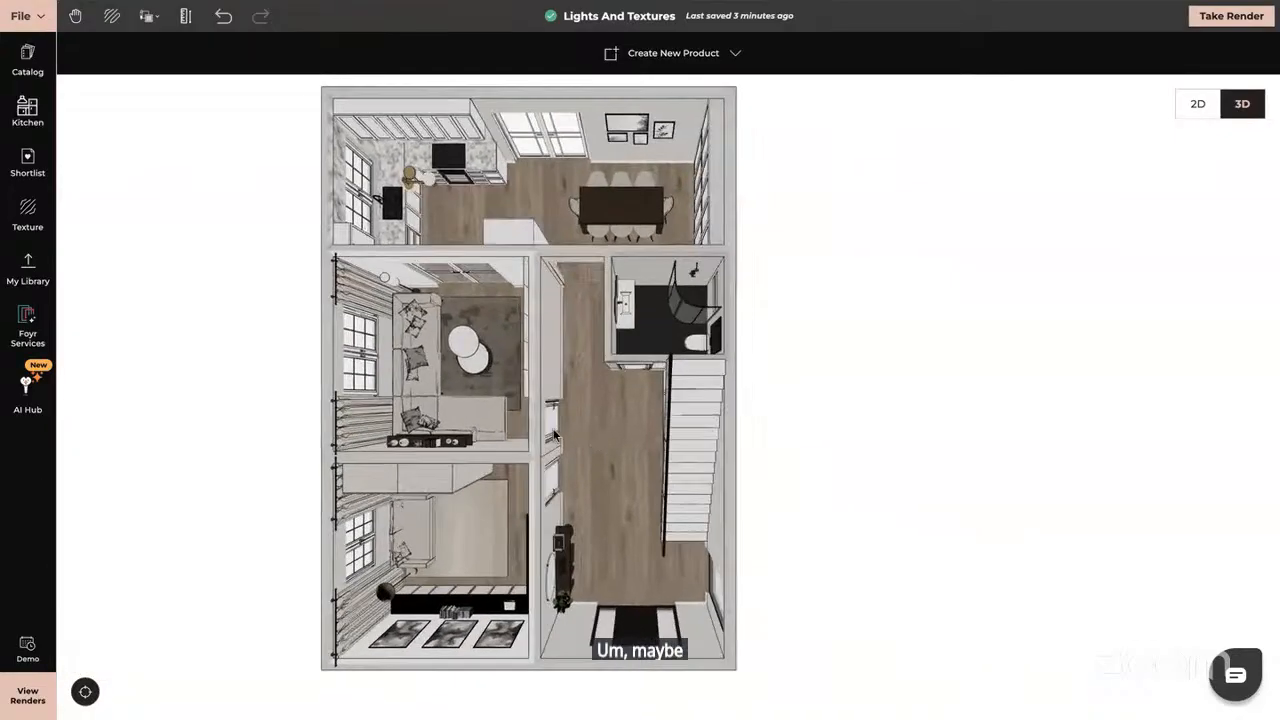
{"action": "right_click_drag", "start_coordinate": [554, 434], "coordinate": [468, 404]}
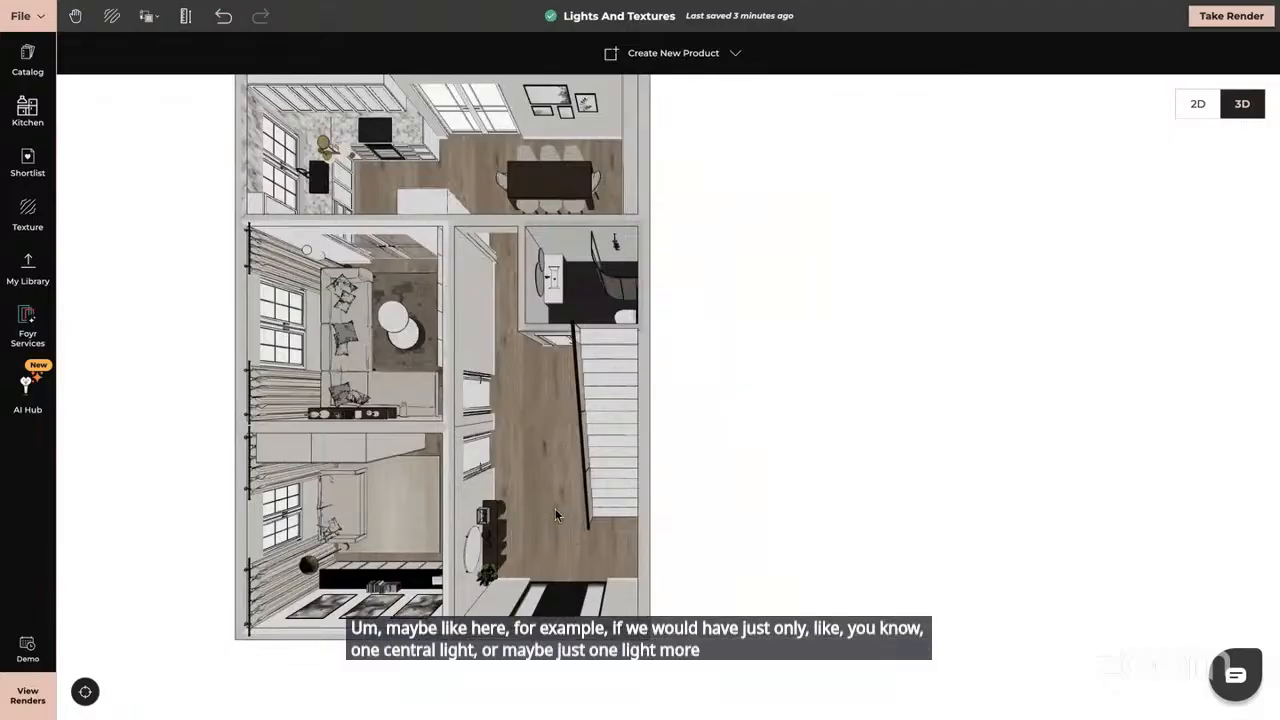
{"action": "right_click_drag", "start_coordinate": [559, 505], "coordinate": [674, 486]}
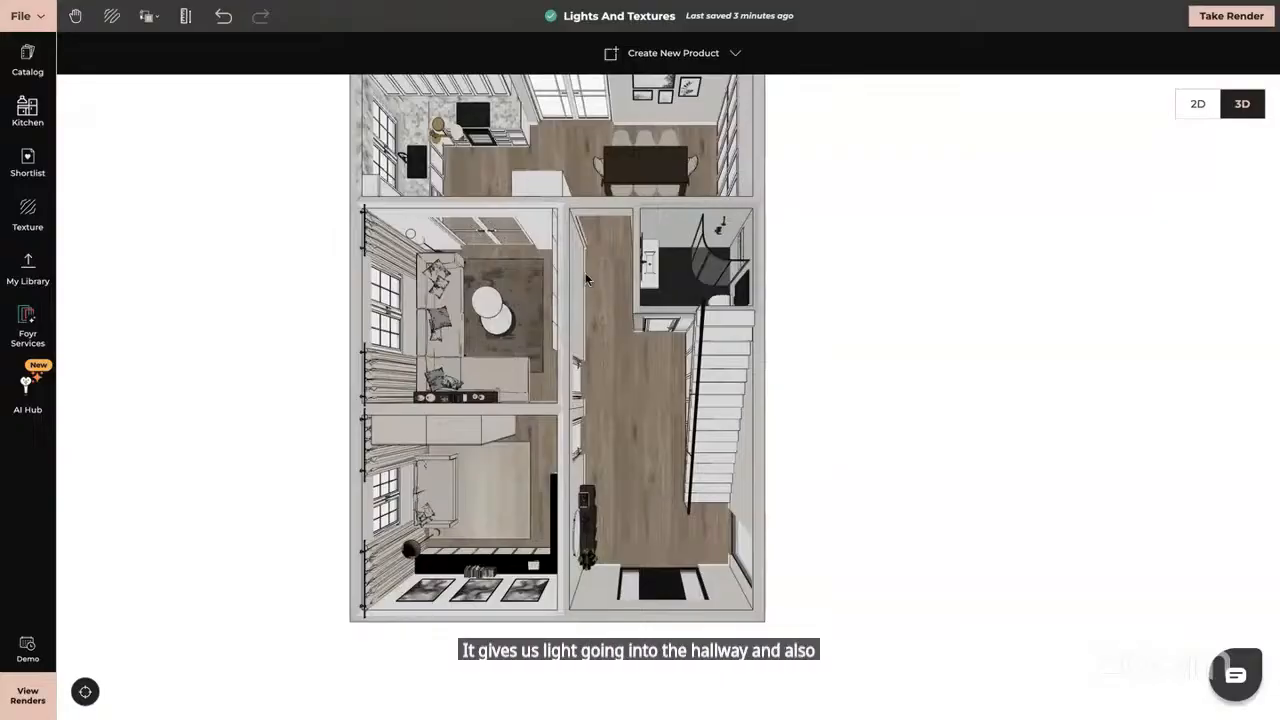
{"action": "left_click_drag", "start_coordinate": [638, 344], "coordinate": [643, 428]}
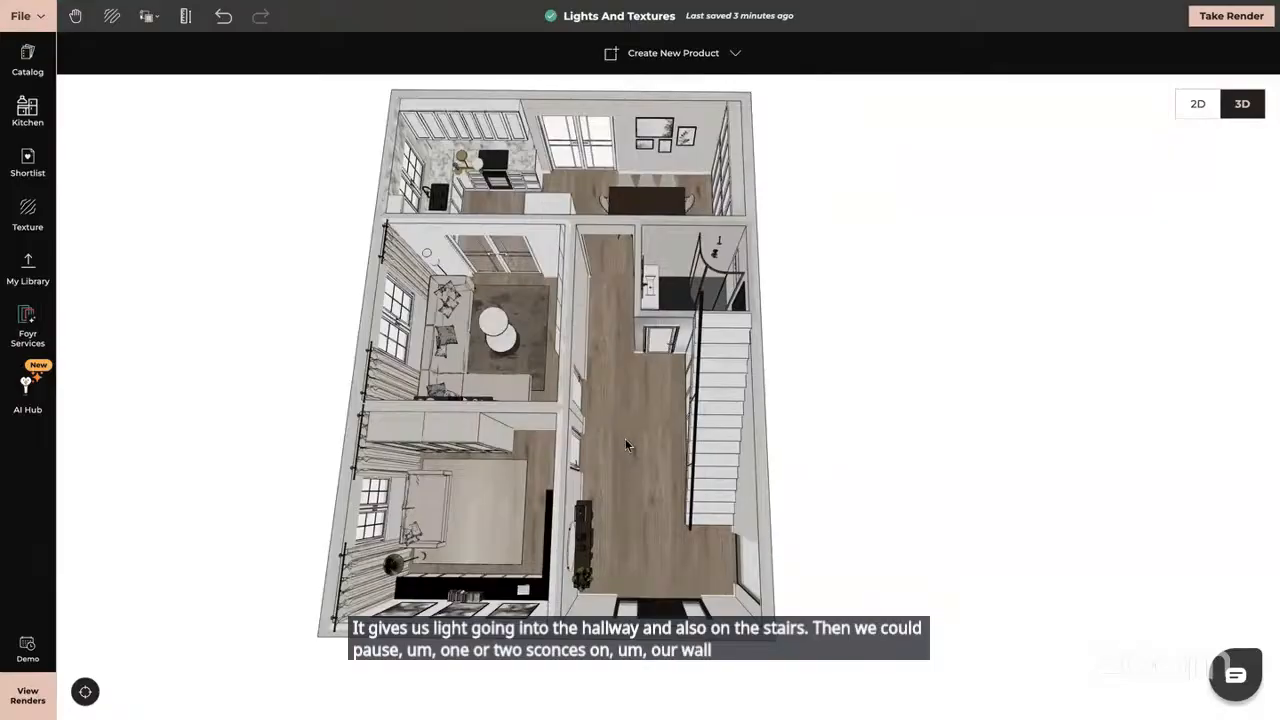
{"action": "left_click_drag", "start_coordinate": [626, 441], "coordinate": [756, 420]}
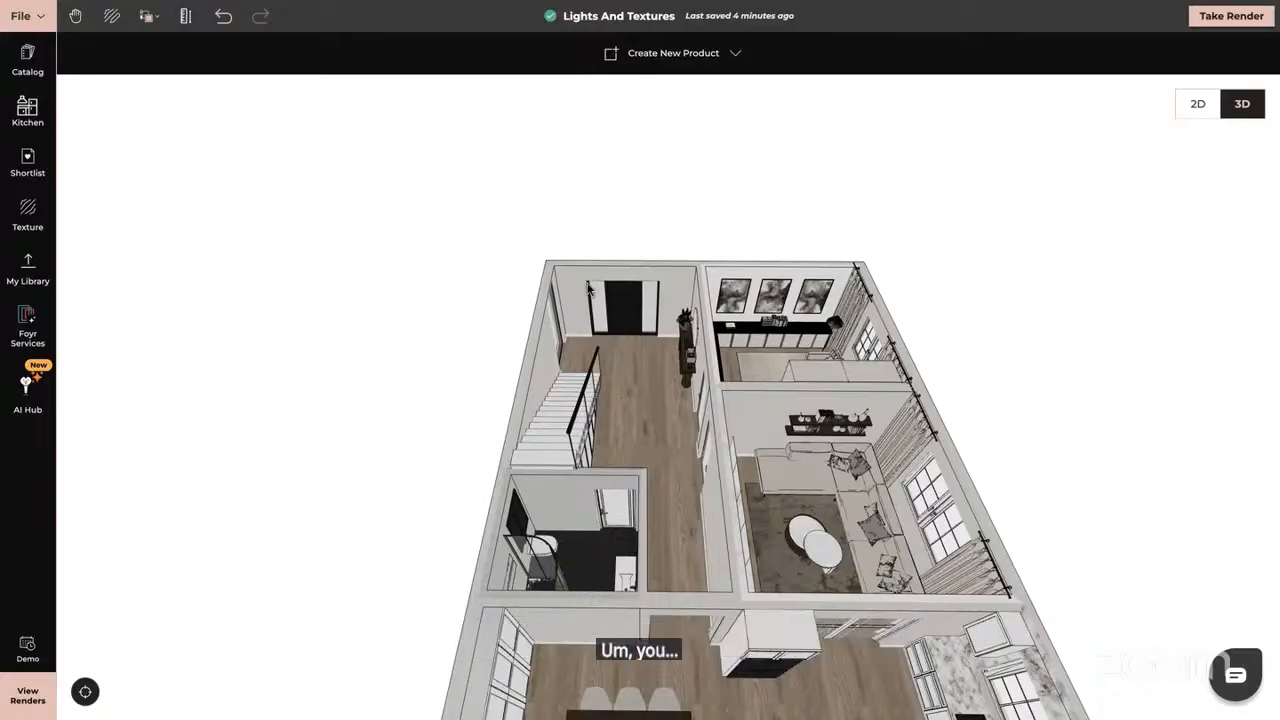
Examine the bedroom's pleated floor lamp and the top of the long black cabinet up close.
{"action": "left_click", "coordinate": [817, 333]}
{"action": "scroll", "coordinate": [817, 333], "scroll_direction": "up", "scroll_amount": 10}
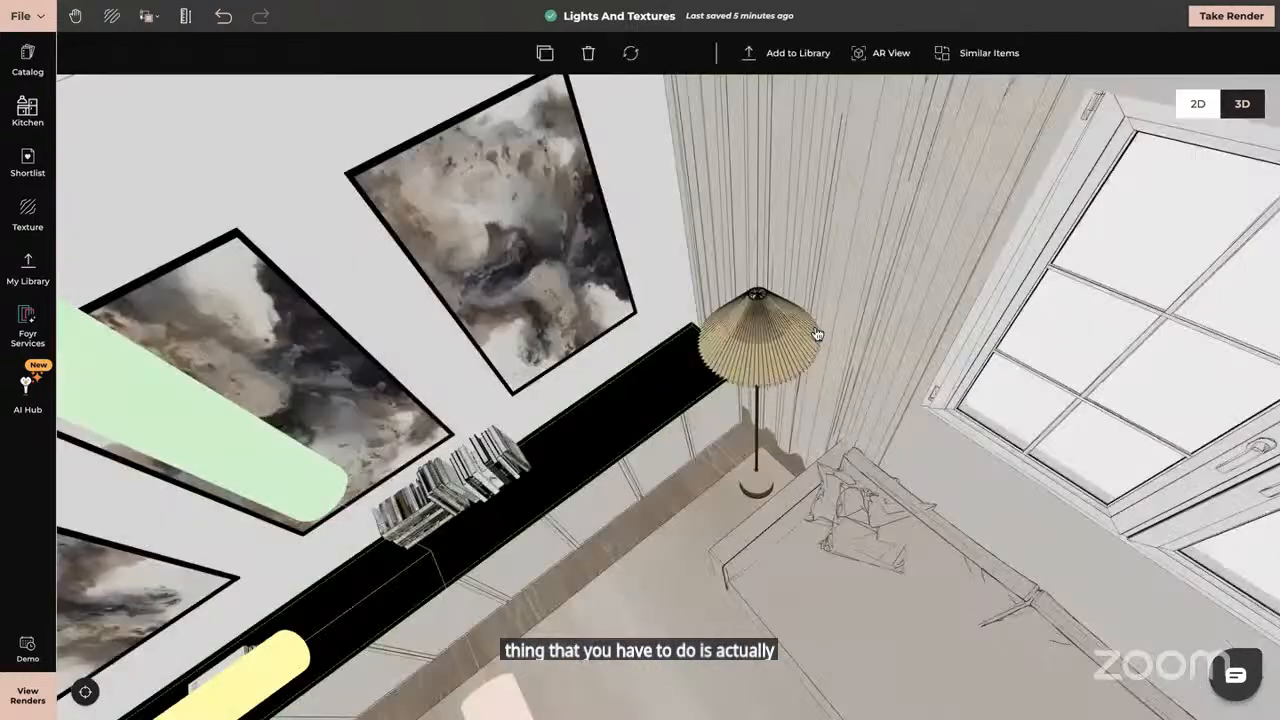
{"action": "left_click_drag", "start_coordinate": [817, 333], "coordinate": [3, 680]}
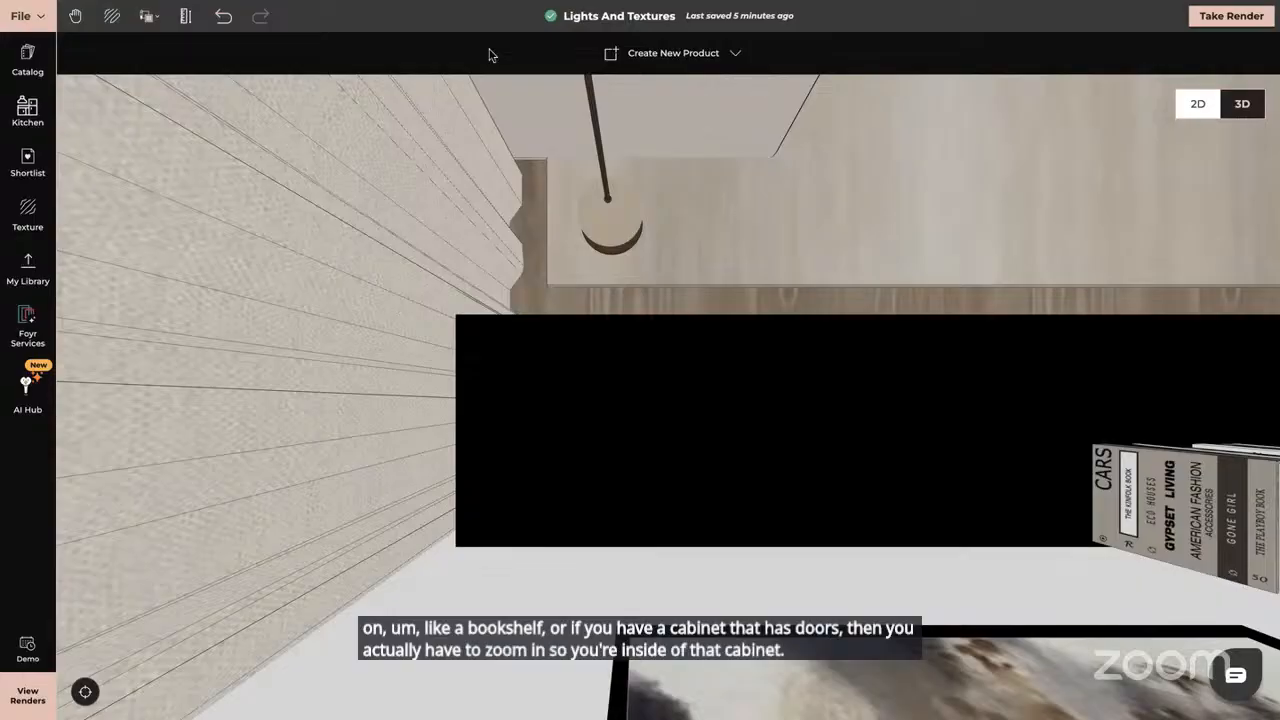
{"action": "left_click_drag", "start_coordinate": [760, 474], "coordinate": [1040, 389]}
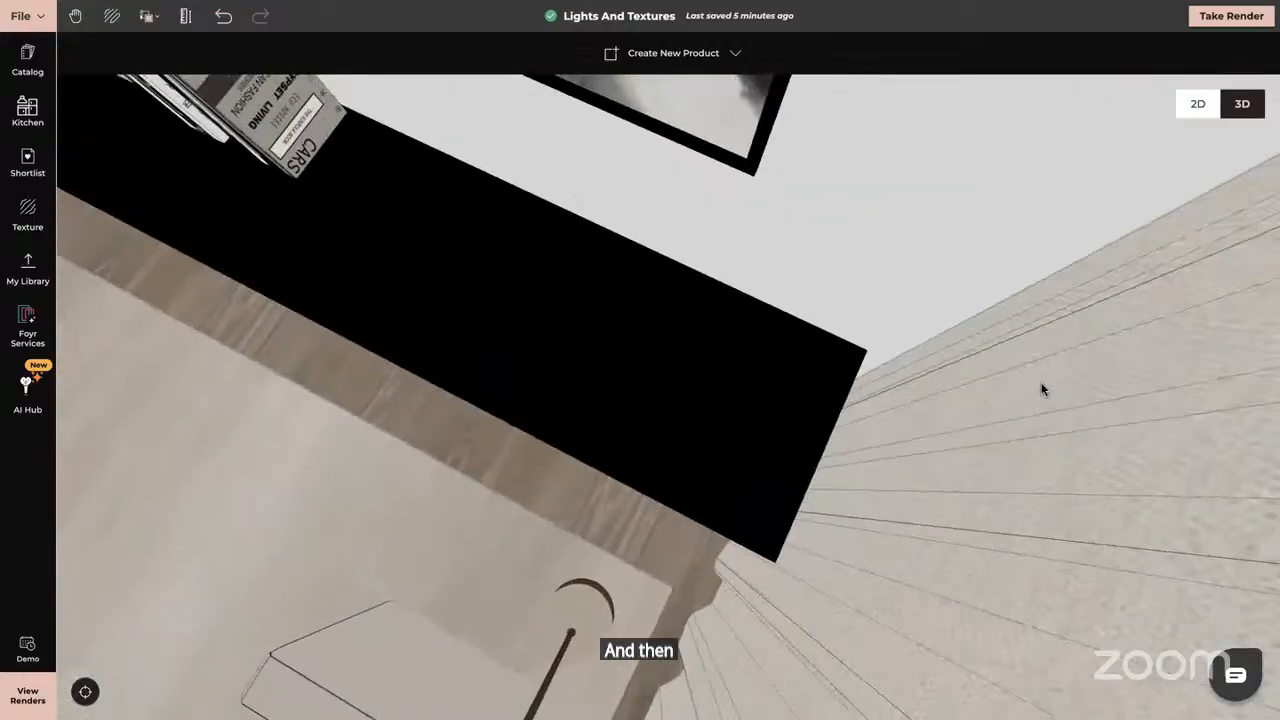
{"action": "left_click_drag", "start_coordinate": [429, 337], "coordinate": [385, 365]}
Shift the leaning books on the living room's lower floating shelf toward the curtained window.
{"action": "left_click", "coordinate": [87, 684]}
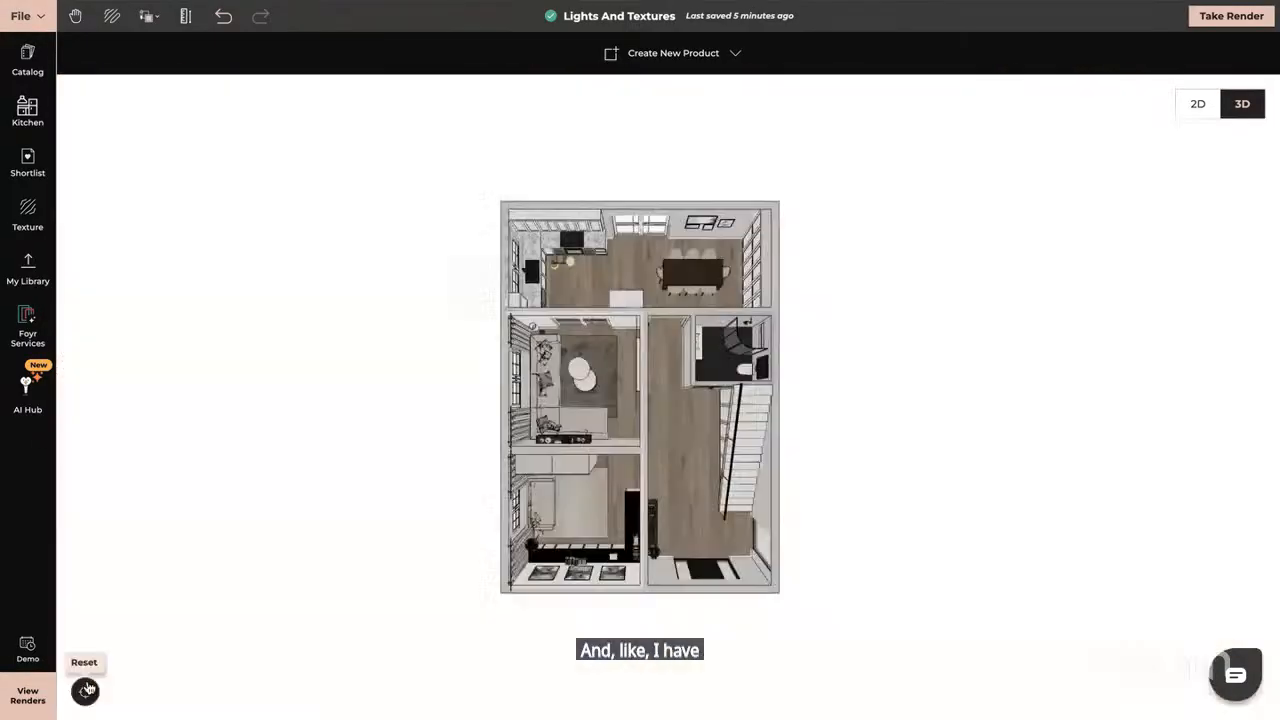
{"action": "left_click_drag", "start_coordinate": [661, 408], "coordinate": [569, 388]}
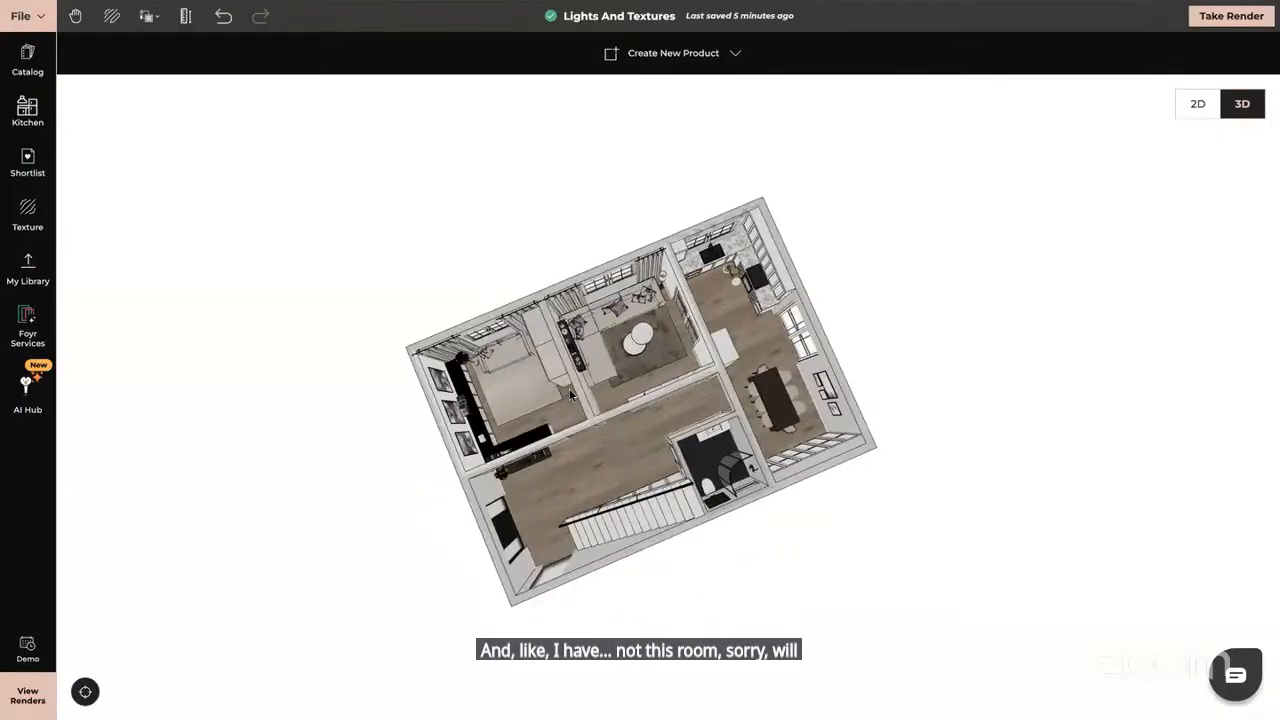
{"action": "left_click", "coordinate": [577, 355]}
{"action": "double_click", "coordinate": [576, 355]}
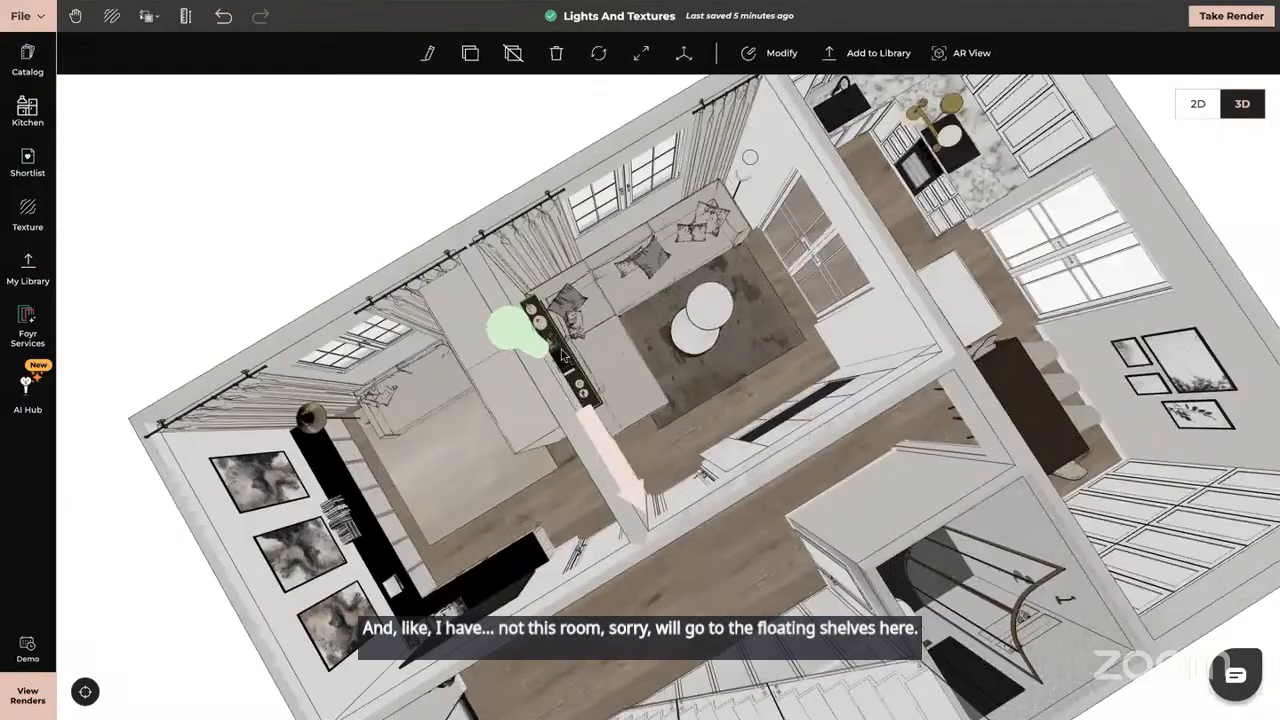
{"action": "left_click_drag", "start_coordinate": [450, 430], "coordinate": [785, 449]}
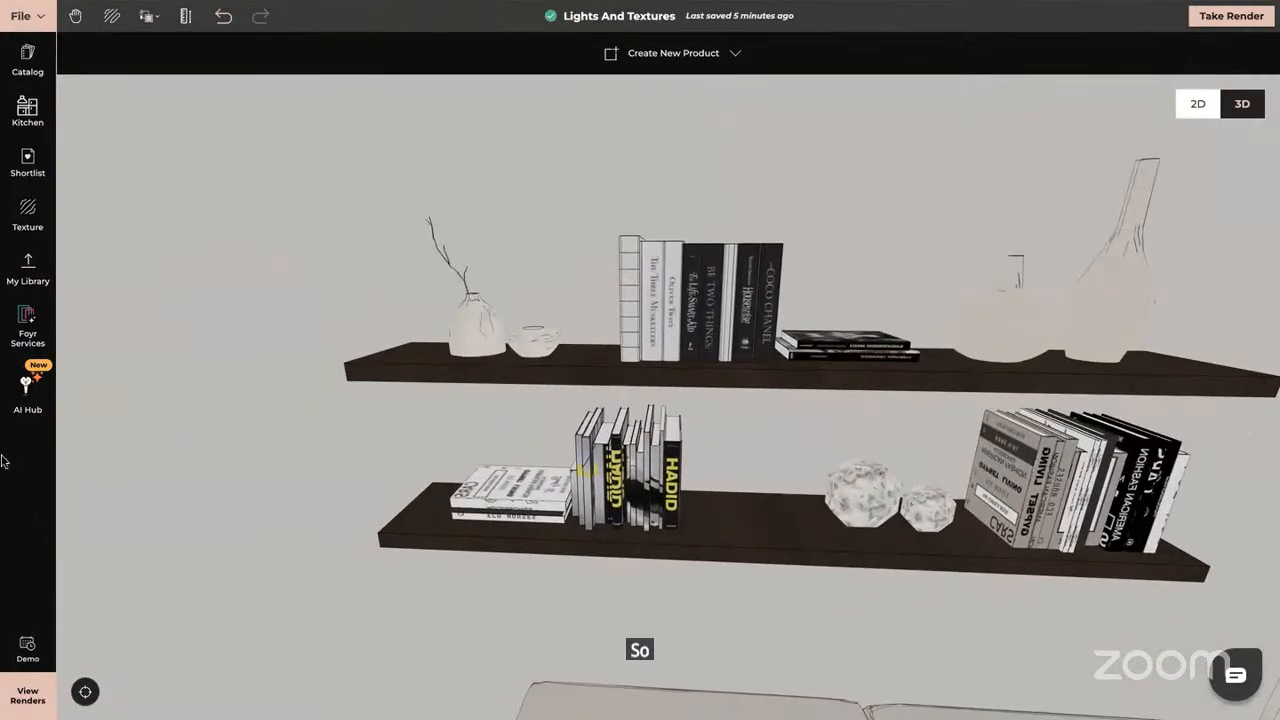
{"action": "scroll", "coordinate": [634, 451], "scroll_direction": "up", "scroll_amount": 2}
{"action": "left_click_drag", "start_coordinate": [634, 451], "coordinate": [731, 290]}
{"action": "left_click", "coordinate": [826, 210]}
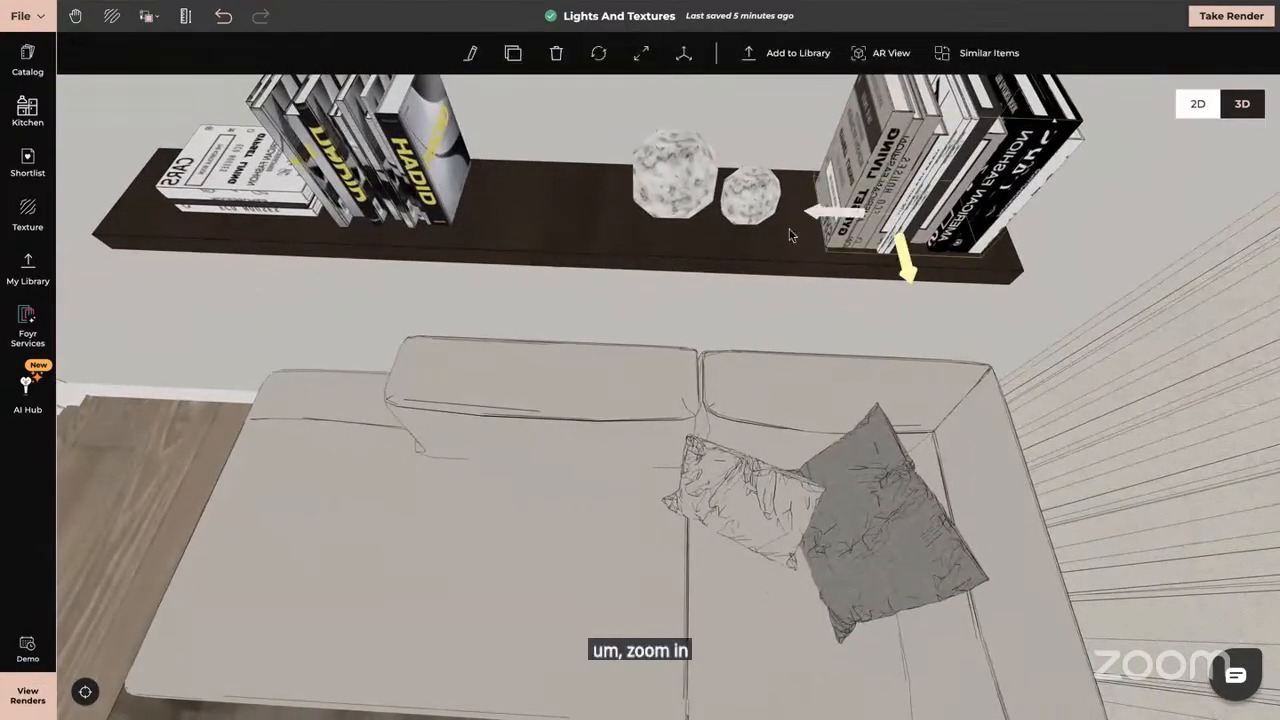
{"action": "left_click_drag", "start_coordinate": [826, 210], "coordinate": [1008, 210]}
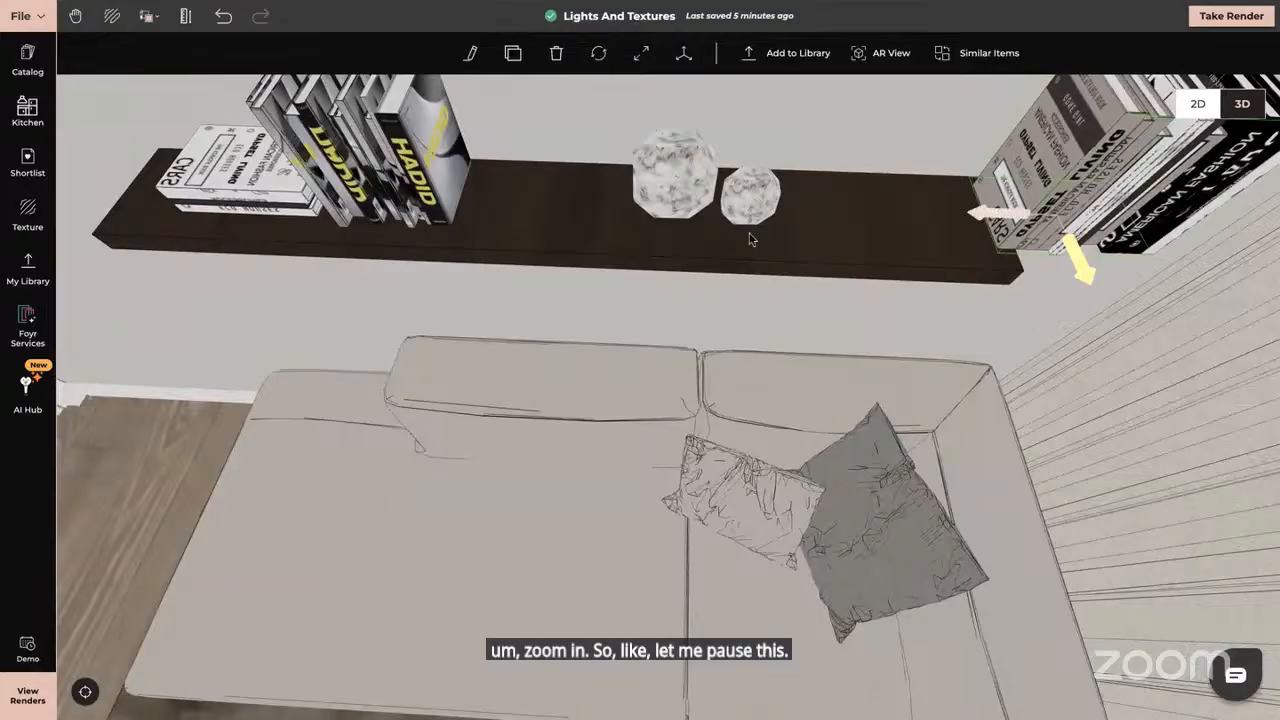
Move both marble decor stones along the lower shelf to the leaning books at the curtain end.
{"action": "left_click", "coordinate": [678, 178]}
{"action": "left_click_drag", "start_coordinate": [624, 207], "coordinate": [1040, 214]}
{"action": "left_click", "coordinate": [750, 198]}
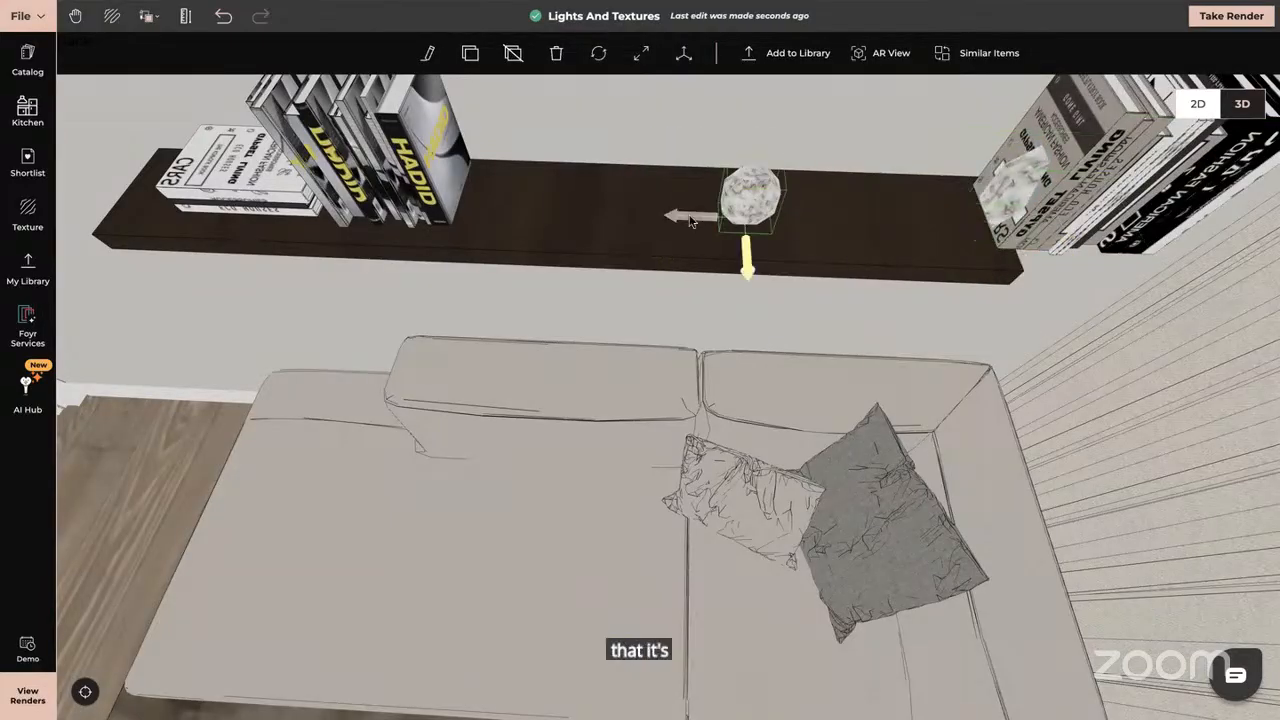
{"action": "left_click_drag", "start_coordinate": [690, 220], "coordinate": [912, 222]}
Search the catalog for books and delete the upright HADID books from the lower floating shelf.
{"action": "left_click_drag", "start_coordinate": [500, 257], "coordinate": [503, 321]}
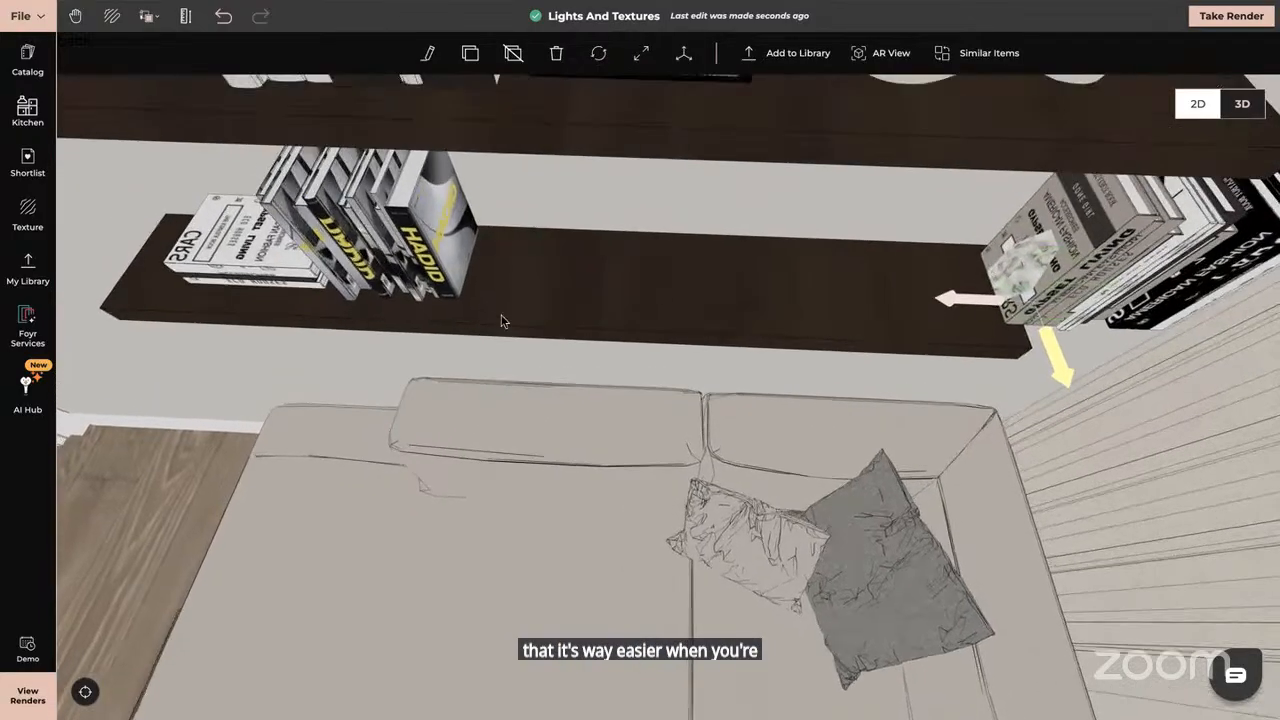
{"action": "left_click_drag", "start_coordinate": [577, 306], "coordinate": [579, 271]}
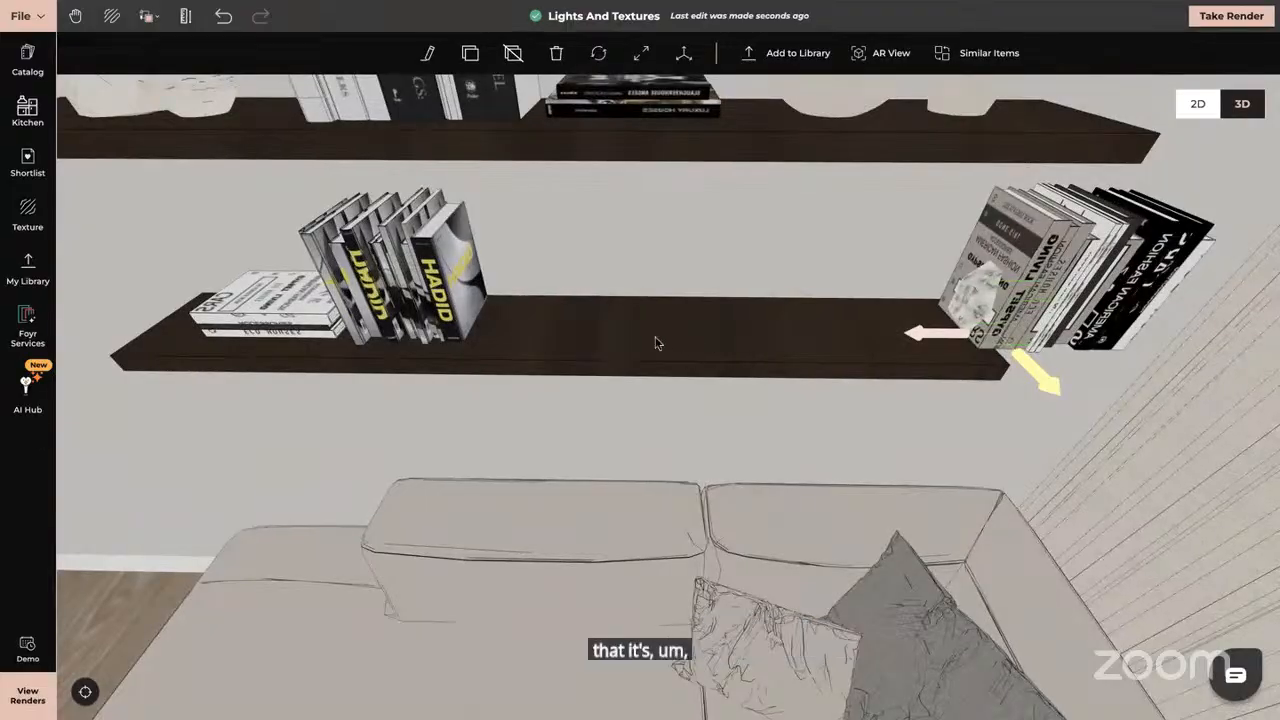
{"action": "left_click", "coordinate": [27, 60]}
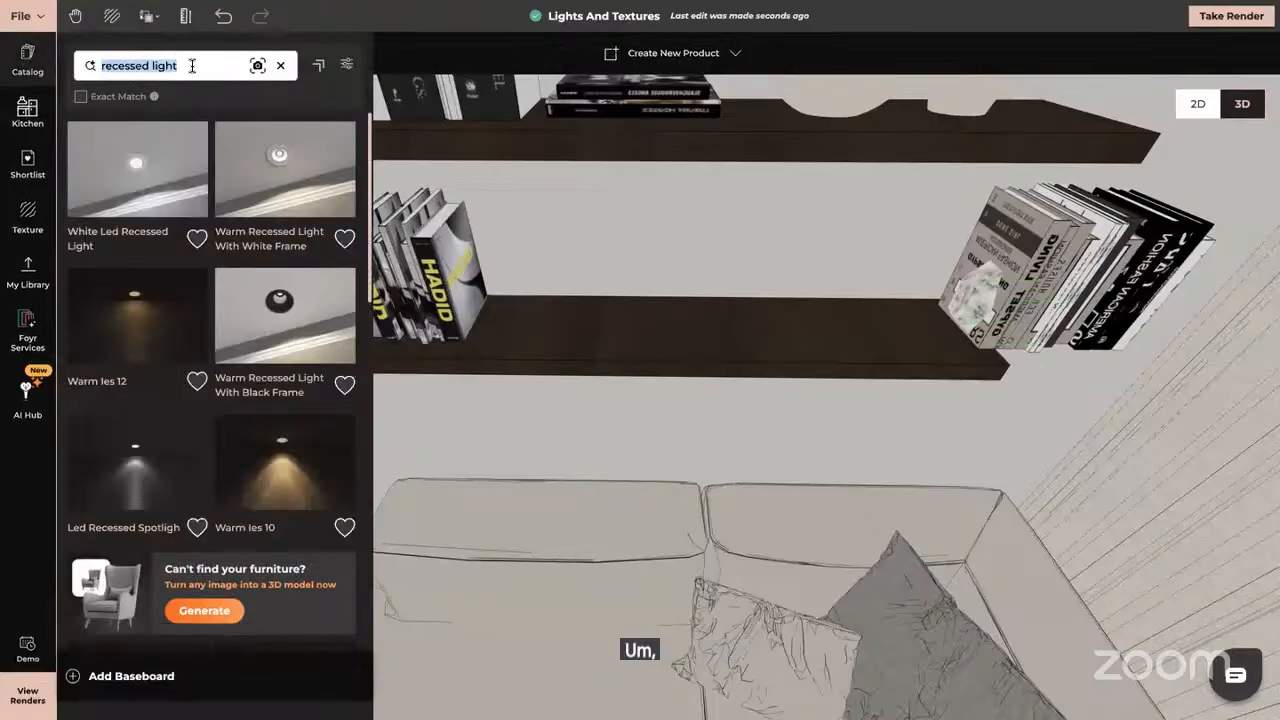
{"action": "key", "text": "BackSpace"}
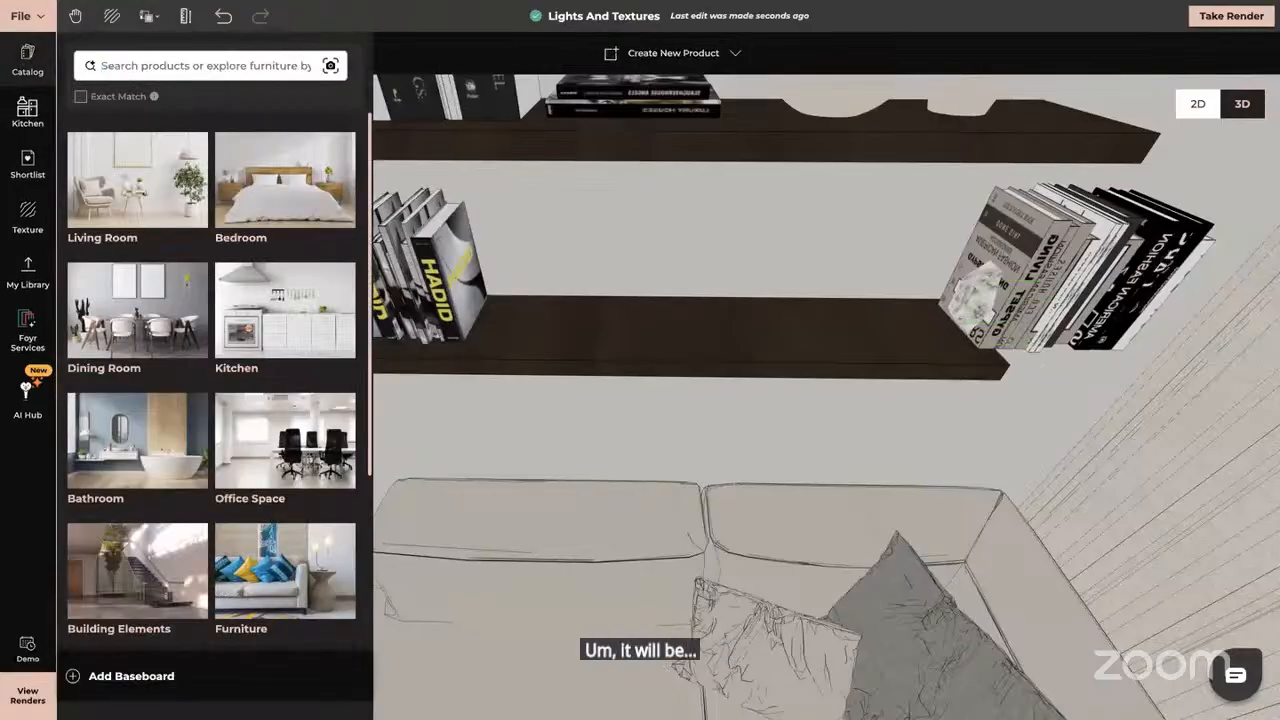
{"action": "type", "text": "books"}
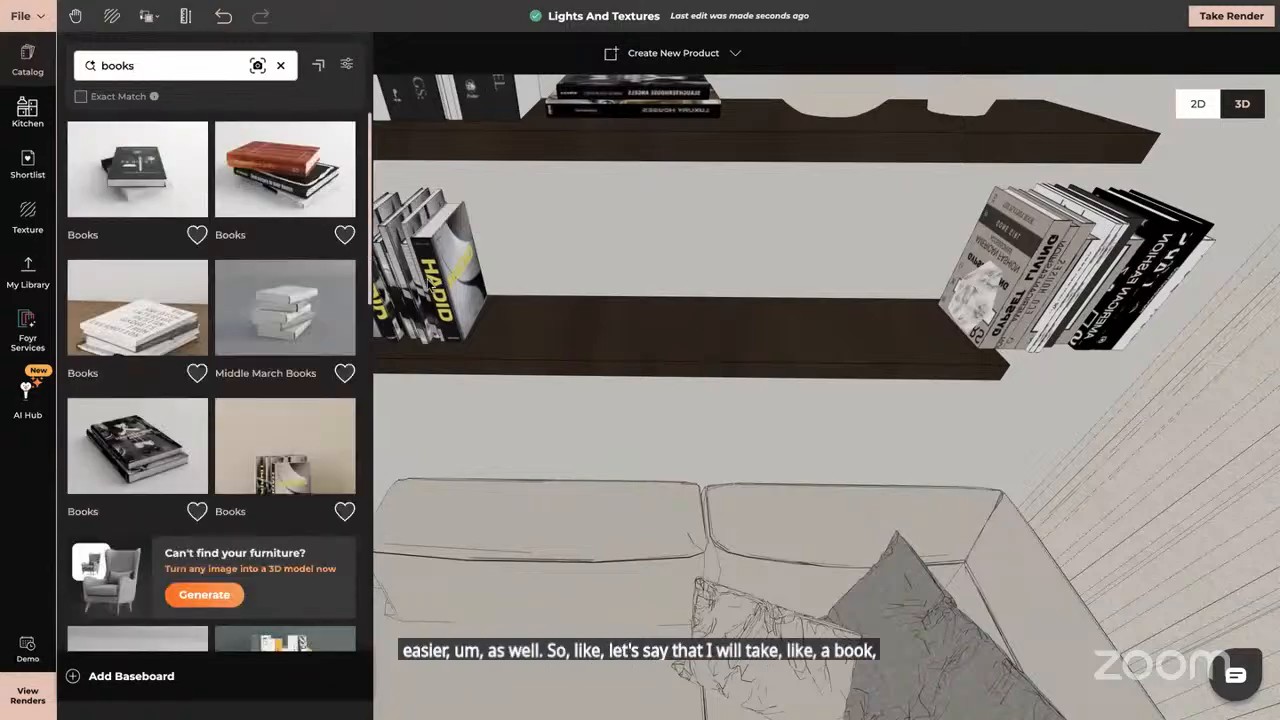
{"action": "left_click", "coordinate": [430, 283]}
{"action": "key", "text": "Delete"}
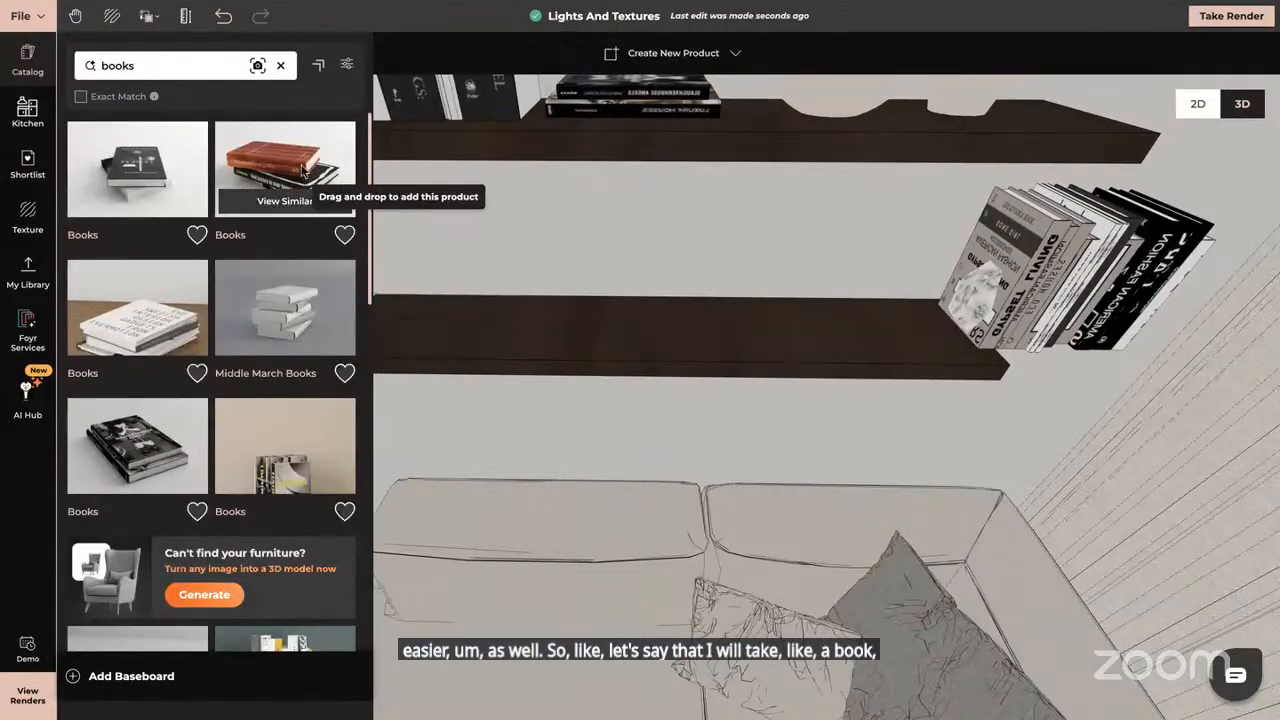
Try out the red-covered Books and the Middle March Books on the lower shelf, and delete both stacks.
{"action": "left_click_drag", "start_coordinate": [303, 172], "coordinate": [523, 320]}
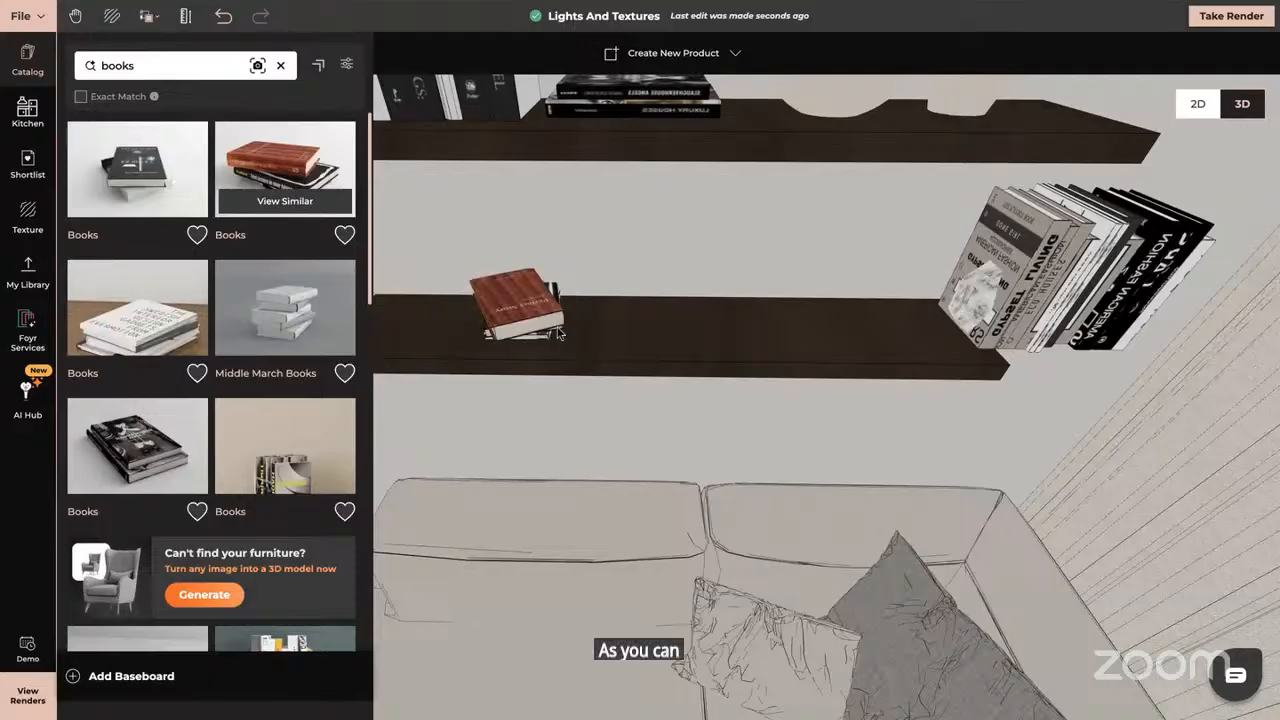
{"action": "left_click_drag", "start_coordinate": [300, 318], "coordinate": [679, 320]}
{"action": "left_click", "coordinate": [665, 316]}
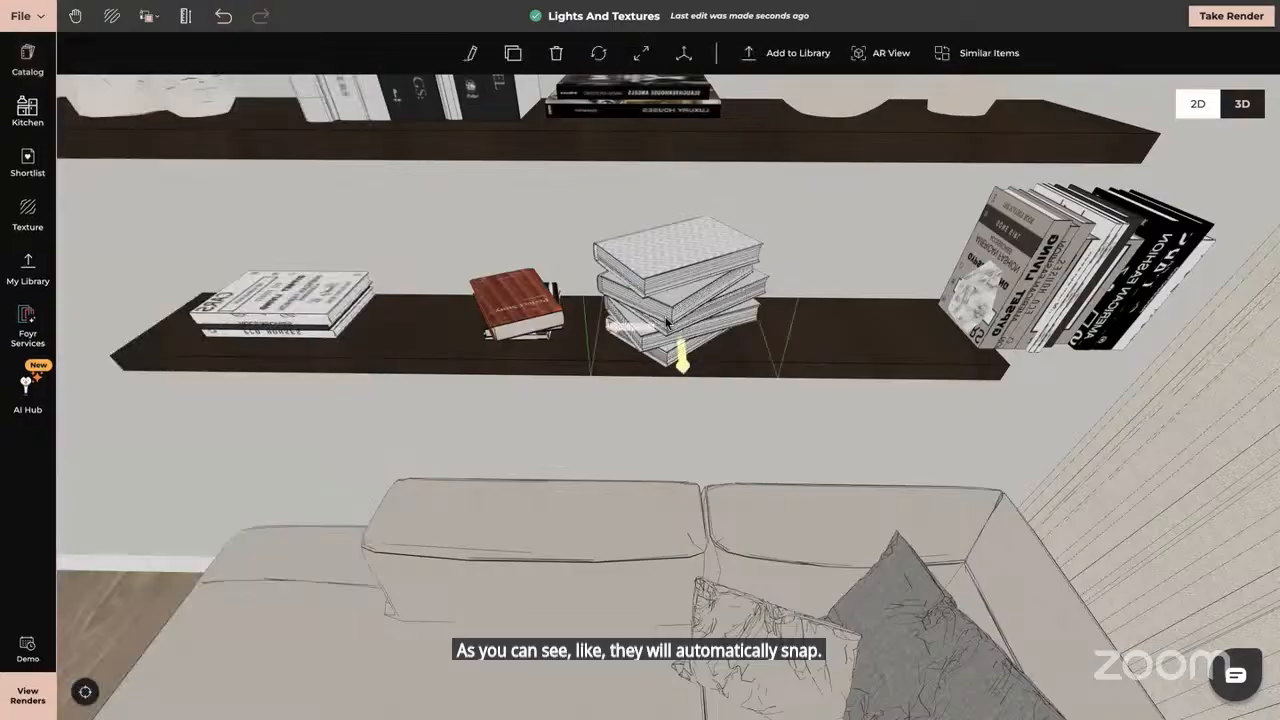
{"action": "key", "text": "Delete"}
{"action": "left_click", "coordinate": [537, 310]}
{"action": "key", "text": "Delete"}
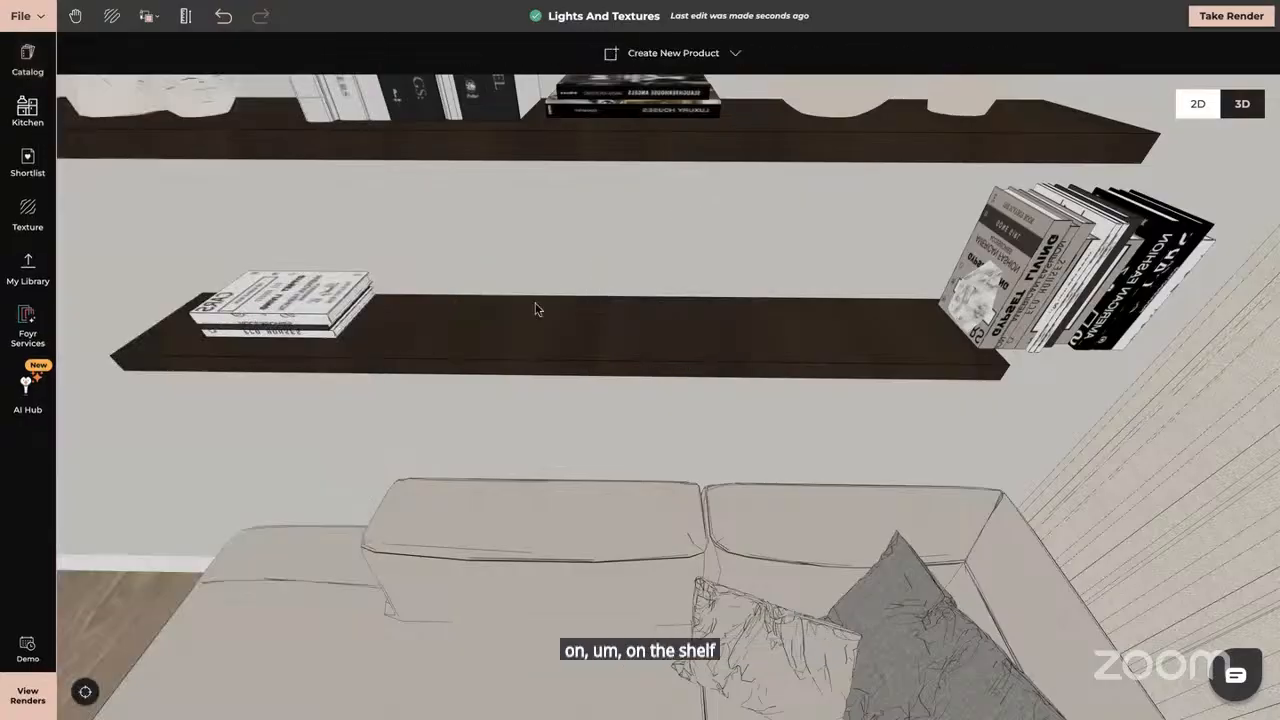
Search the catalog for decor and place Flower Decorative Object 3 on the middle of the lower floating shelf.
{"action": "left_click", "coordinate": [27, 60]}
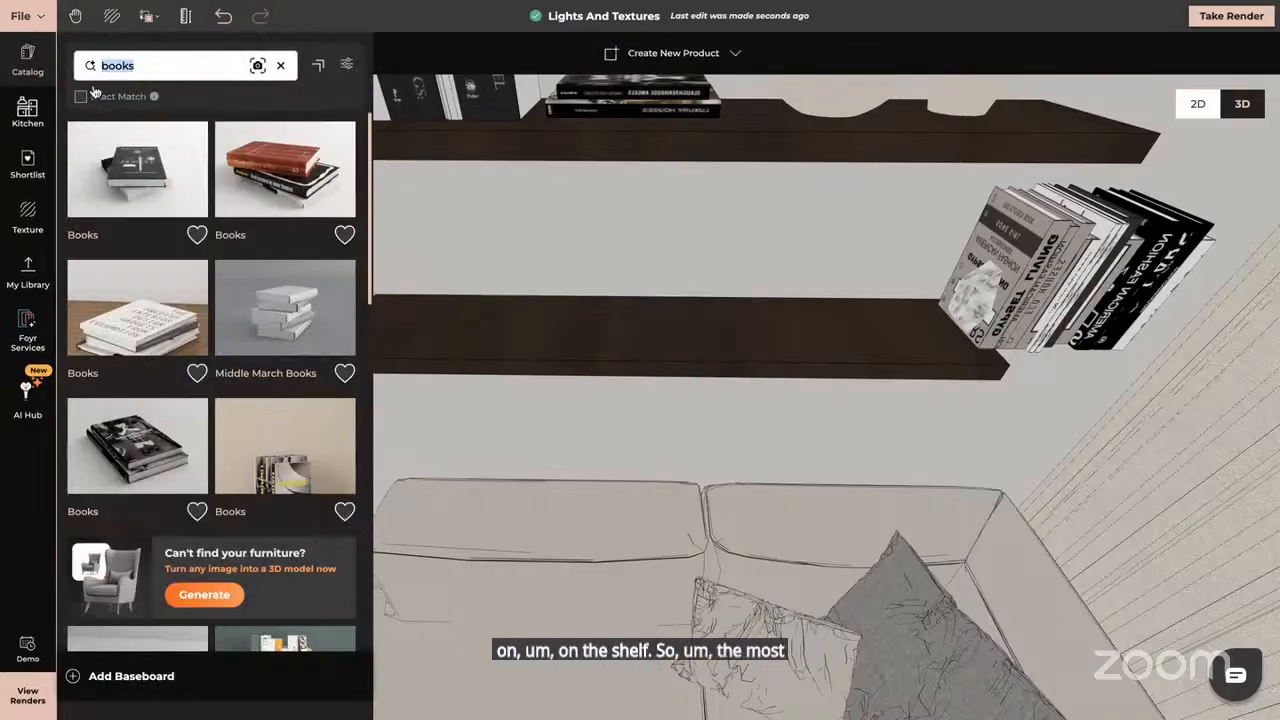
{"action": "key", "text": "BackSpace"}
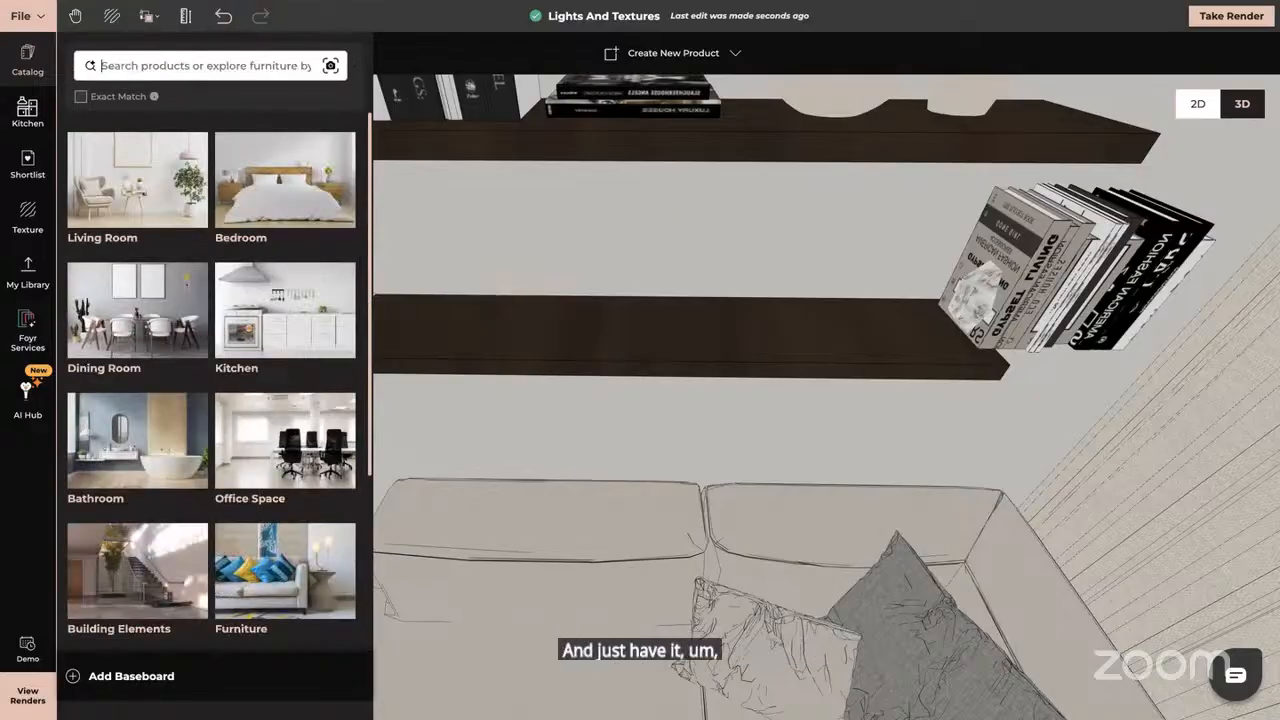
{"action": "type", "text": "decor"}
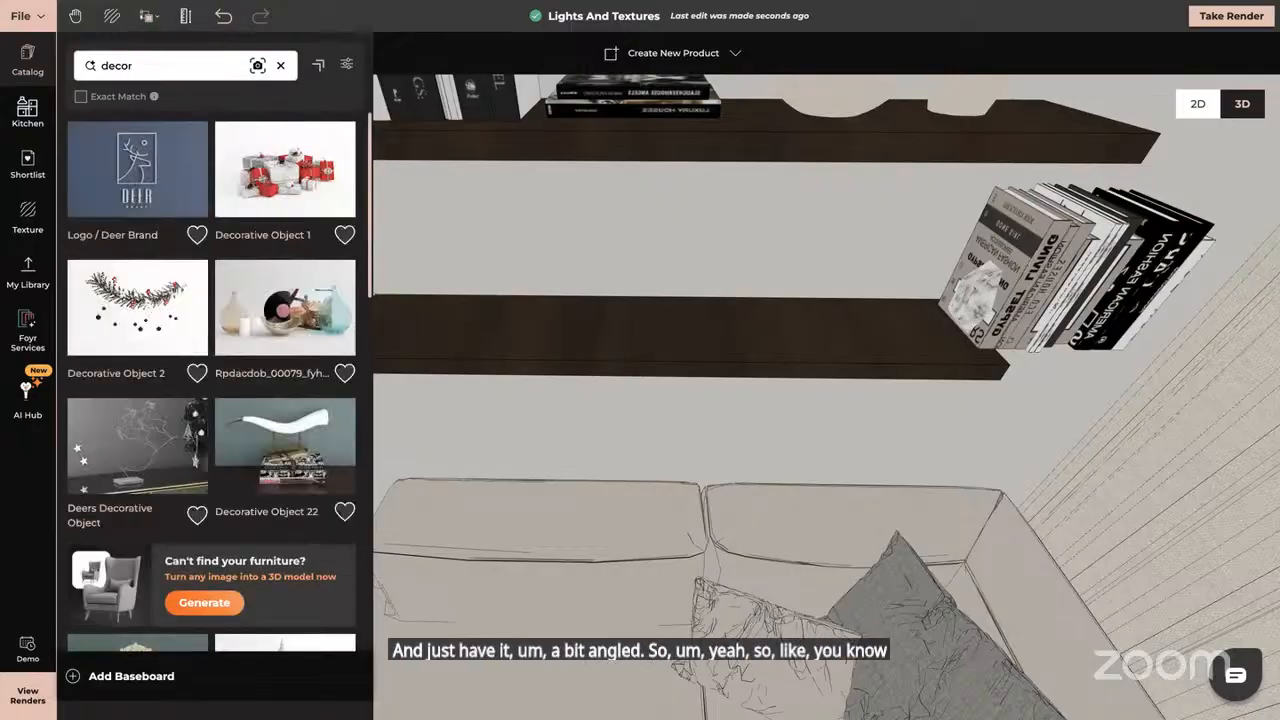
{"action": "scroll", "coordinate": [220, 425], "scroll_direction": "down", "scroll_amount": 3}
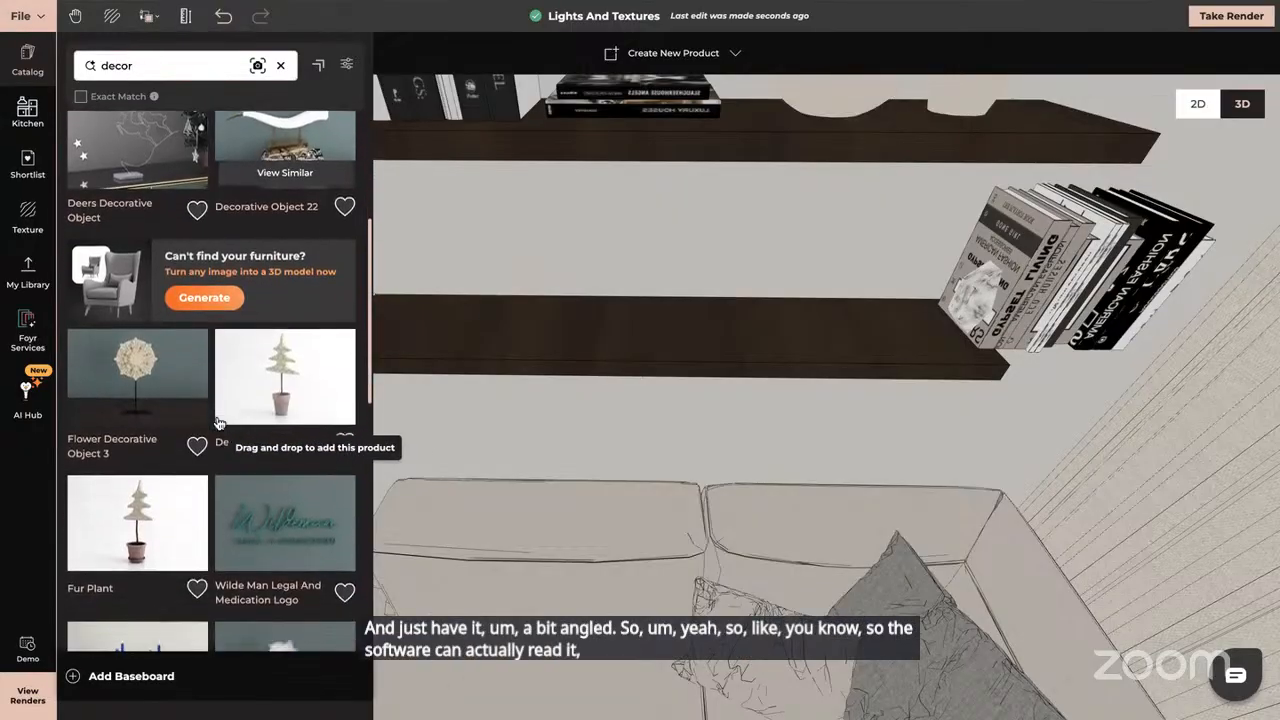
{"action": "left_click", "coordinate": [146, 368]}
{"action": "left_click", "coordinate": [592, 341]}
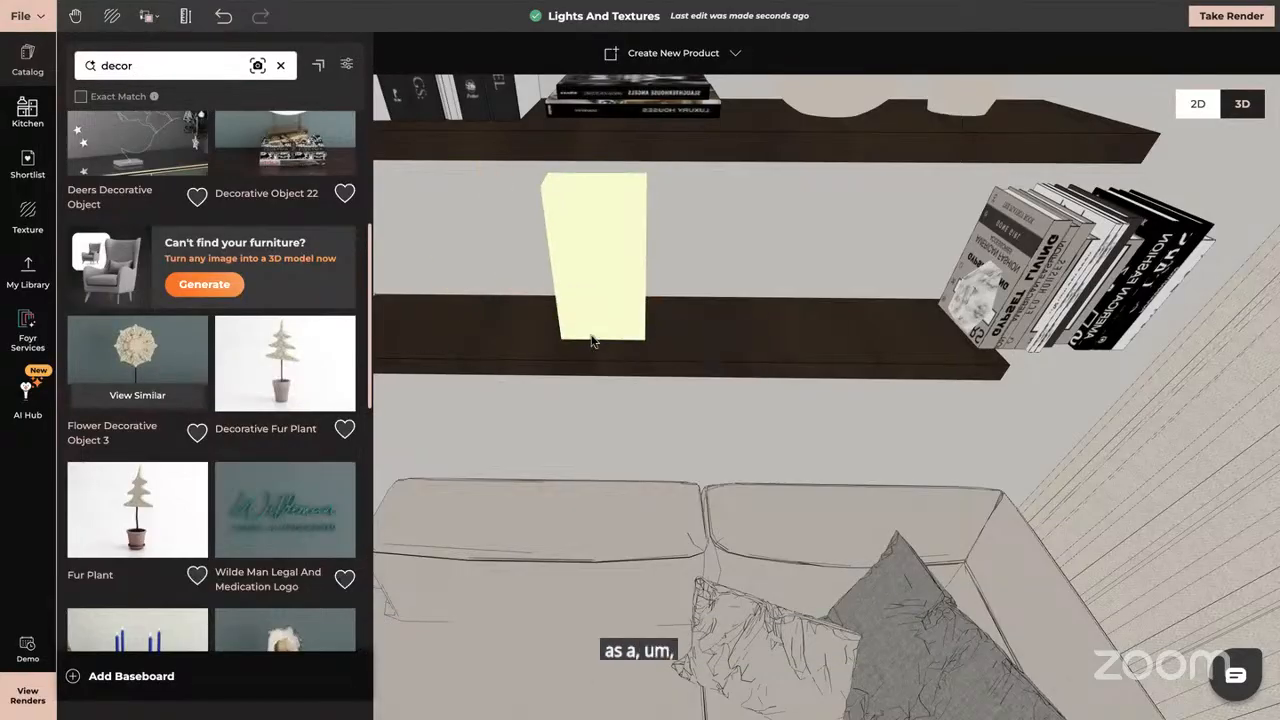
Search the catalog for table lamp and place the Transitional Table Lamp on the lower shelf beside the flower decor.
{"action": "scroll", "coordinate": [282, 459], "scroll_direction": "down", "scroll_amount": 1}
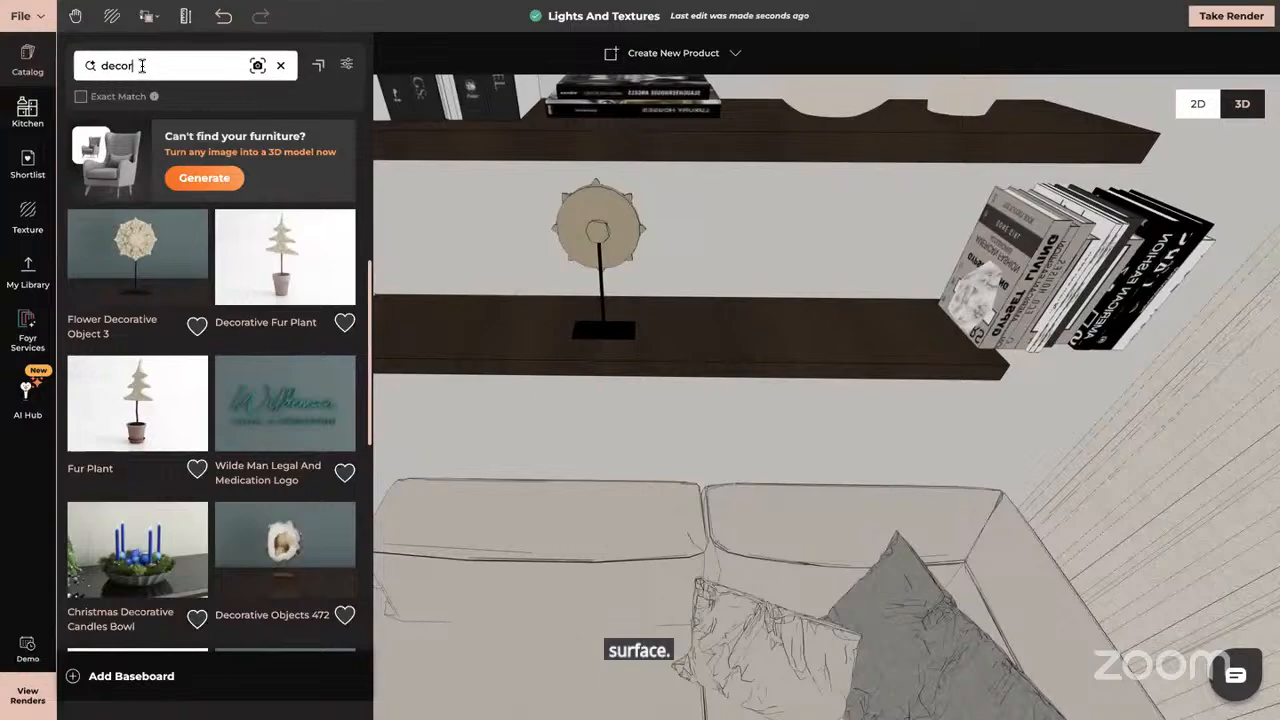
{"action": "key", "text": "BackSpace"}
{"action": "key", "text": "BackSpace"}
{"action": "type", "text": "tab"}
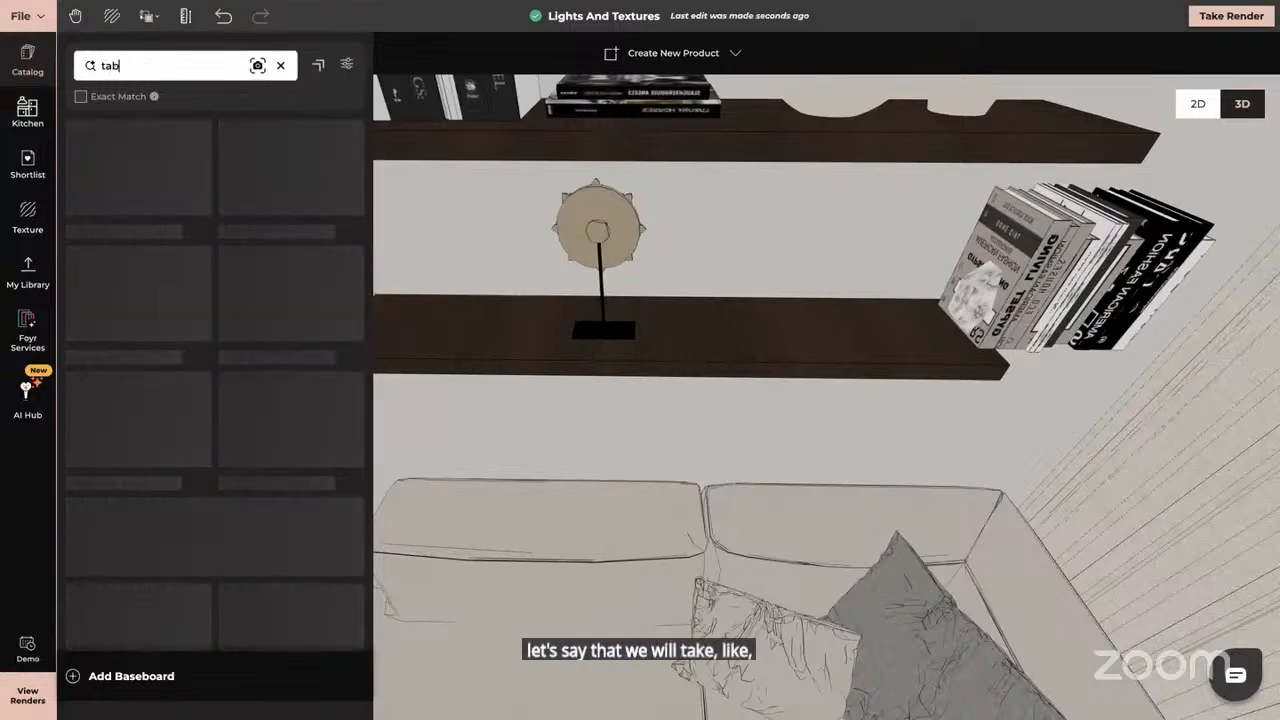
{"action": "type", "text": "le lamp"}
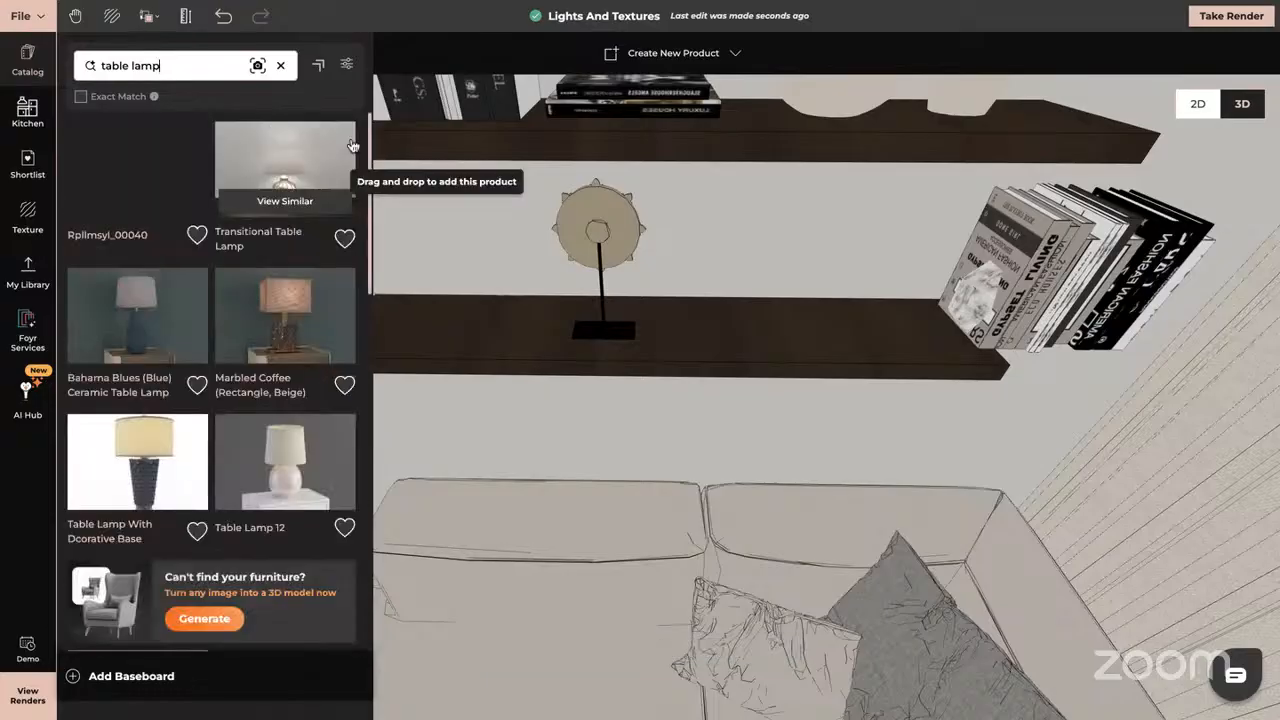
{"action": "left_click_drag", "start_coordinate": [310, 145], "coordinate": [483, 317]}
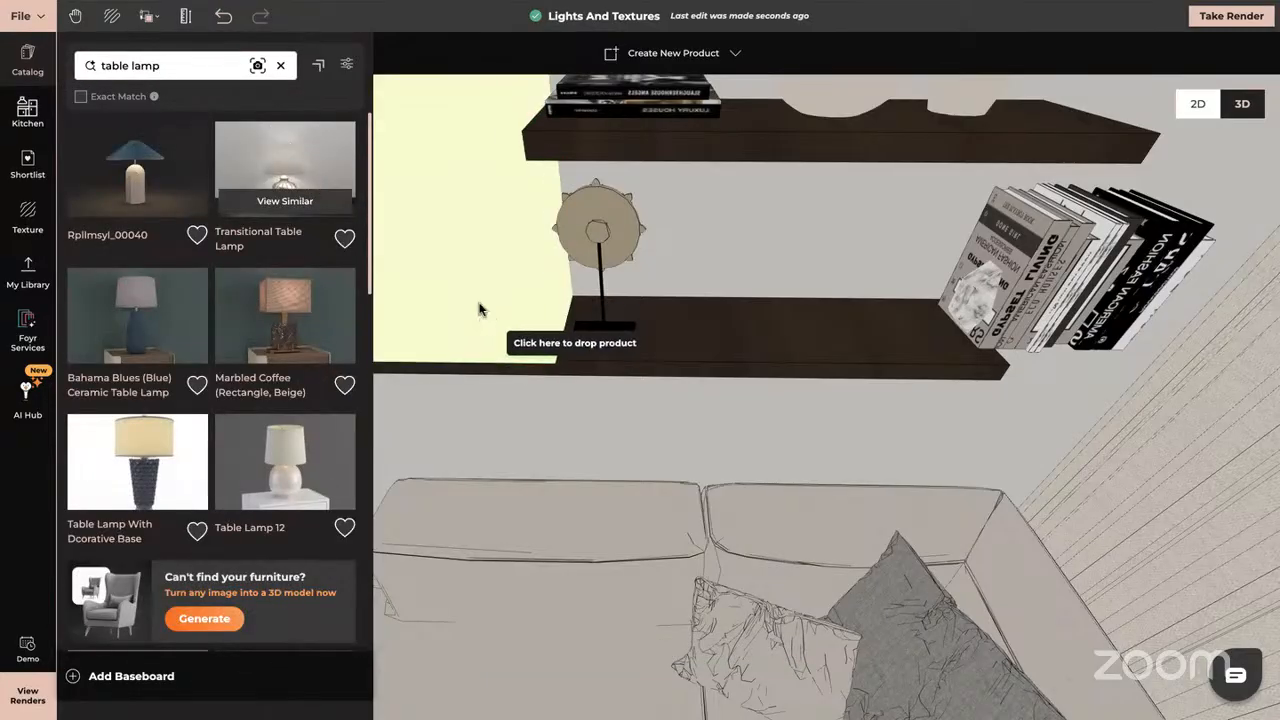
{"action": "left_click", "coordinate": [480, 306]}
{"action": "left_click", "coordinate": [450, 238]}
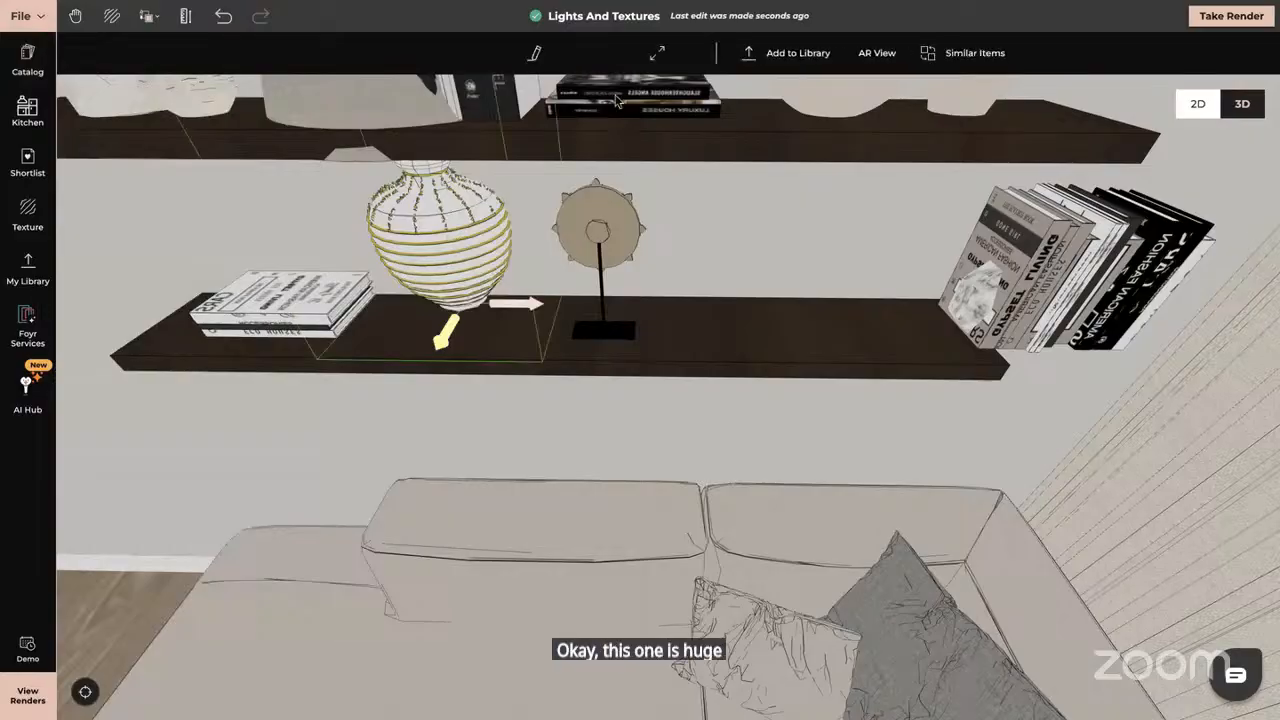
Shrink the table lamp to fit below the upper shelf, reducing its height and narrowing its width to about 0.307 m.
{"action": "scroll", "coordinate": [408, 275], "scroll_direction": "down", "scroll_amount": 6}
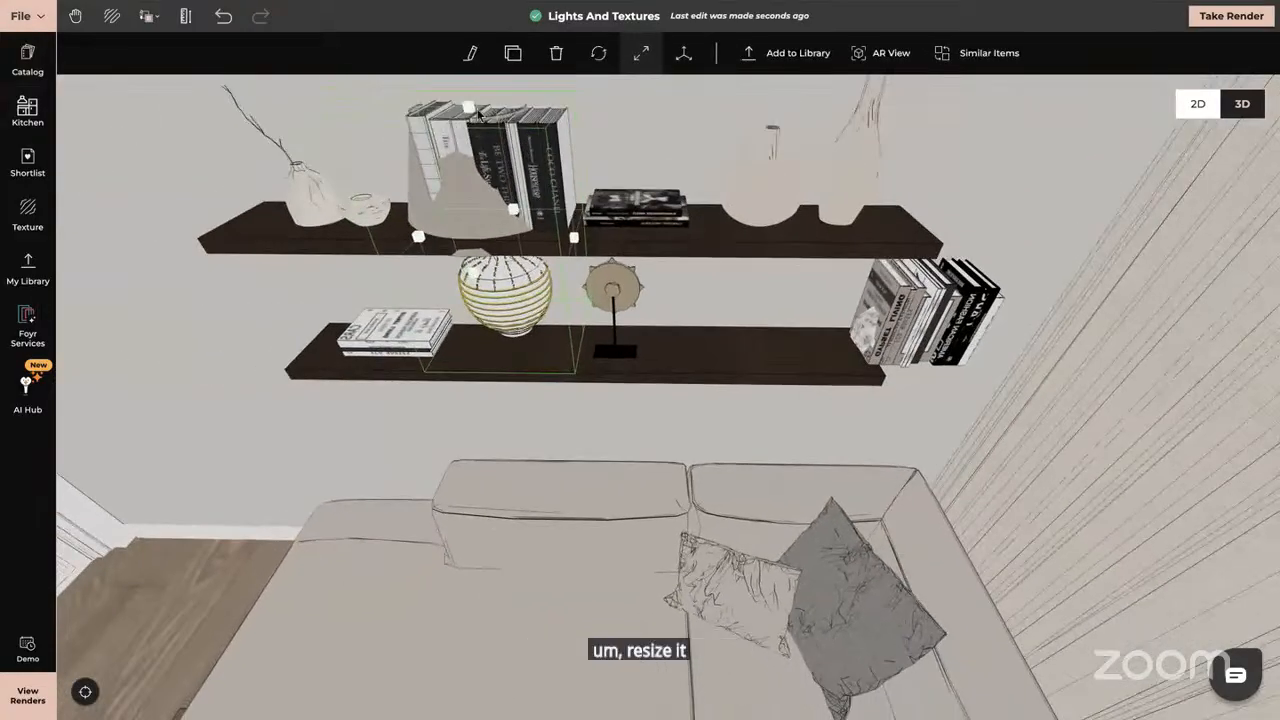
{"action": "left_click", "coordinate": [468, 107]}
{"action": "left_click", "coordinate": [503, 269]}
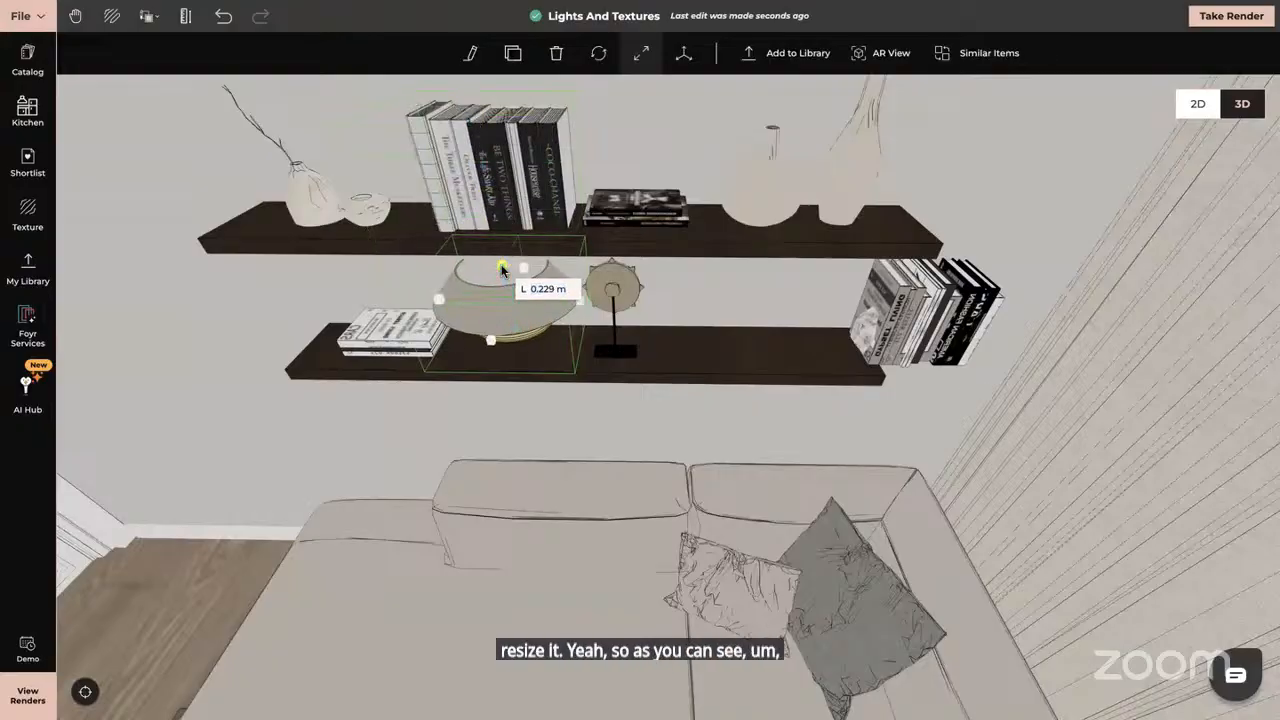
{"action": "left_click", "coordinate": [525, 273]}
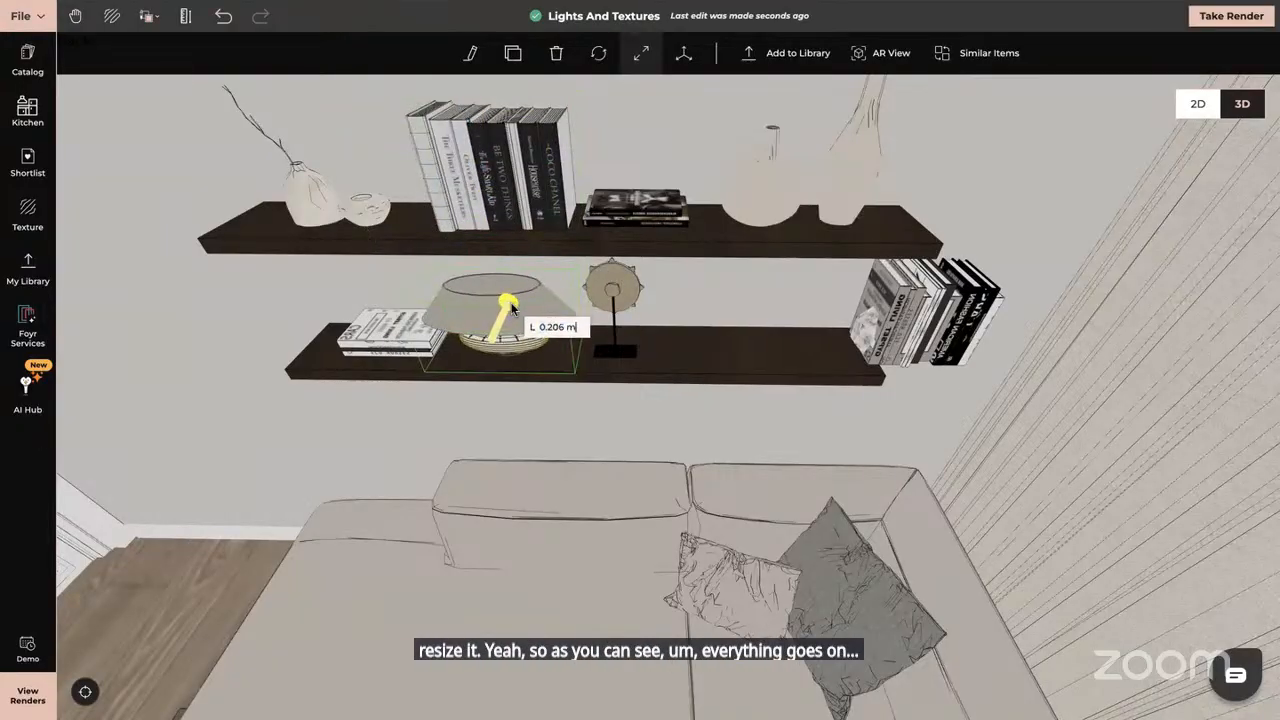
{"action": "left_click", "coordinate": [493, 298]}
{"action": "left_click_drag", "start_coordinate": [426, 320], "coordinate": [474, 321]}
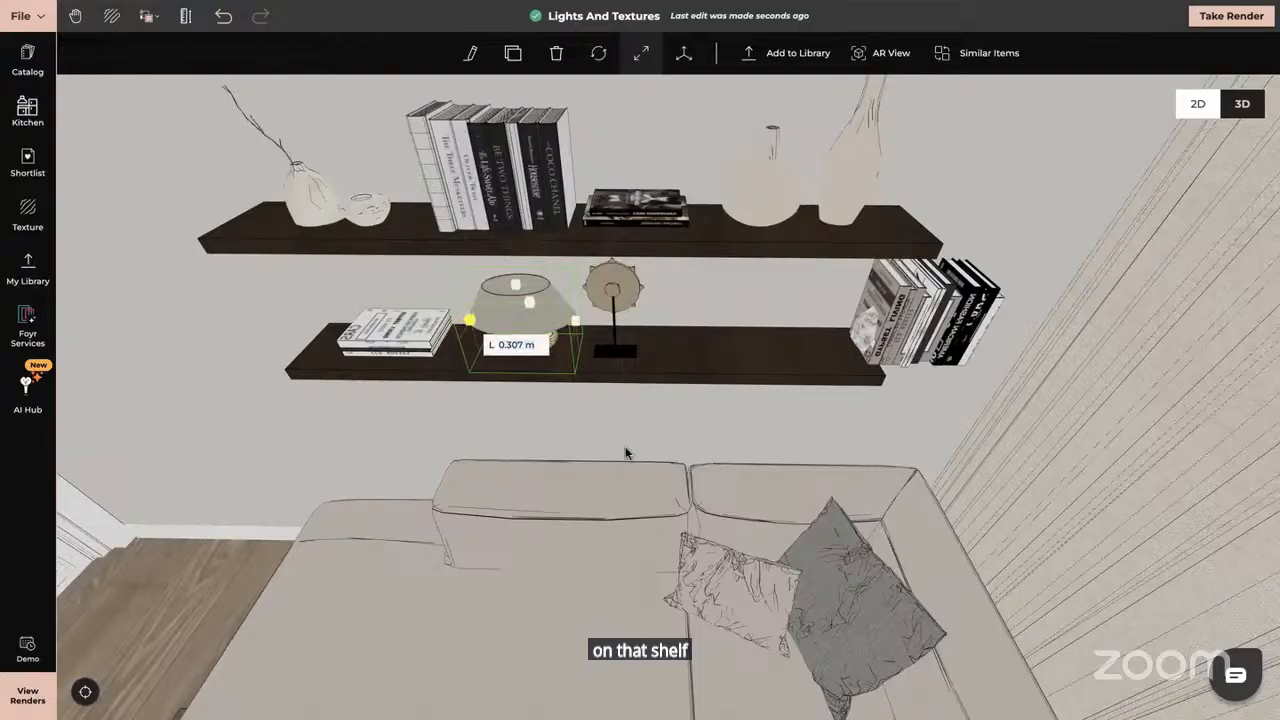
Search the catalog for book and try to place a Books stack on the shelves from a straight-on view.
{"action": "left_click_drag", "start_coordinate": [662, 451], "coordinate": [683, 350]}
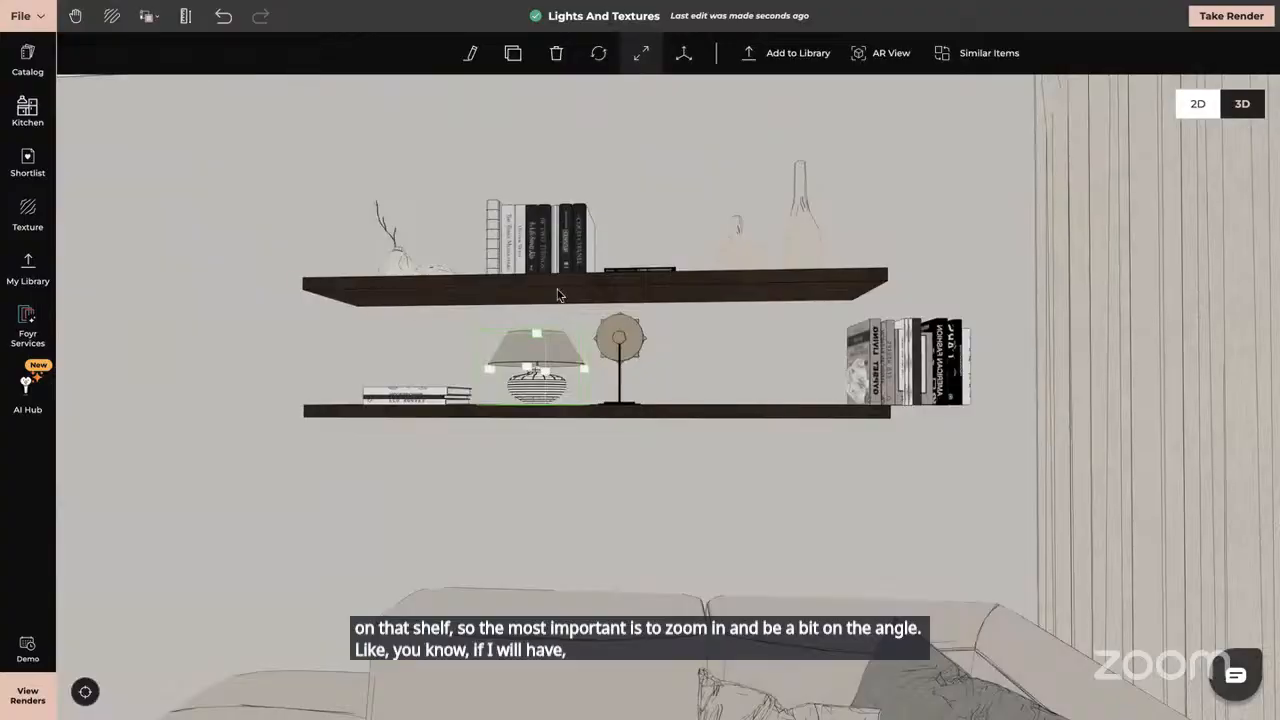
{"action": "left_click_drag", "start_coordinate": [558, 294], "coordinate": [565, 334]}
{"action": "left_click", "coordinate": [665, 357]}
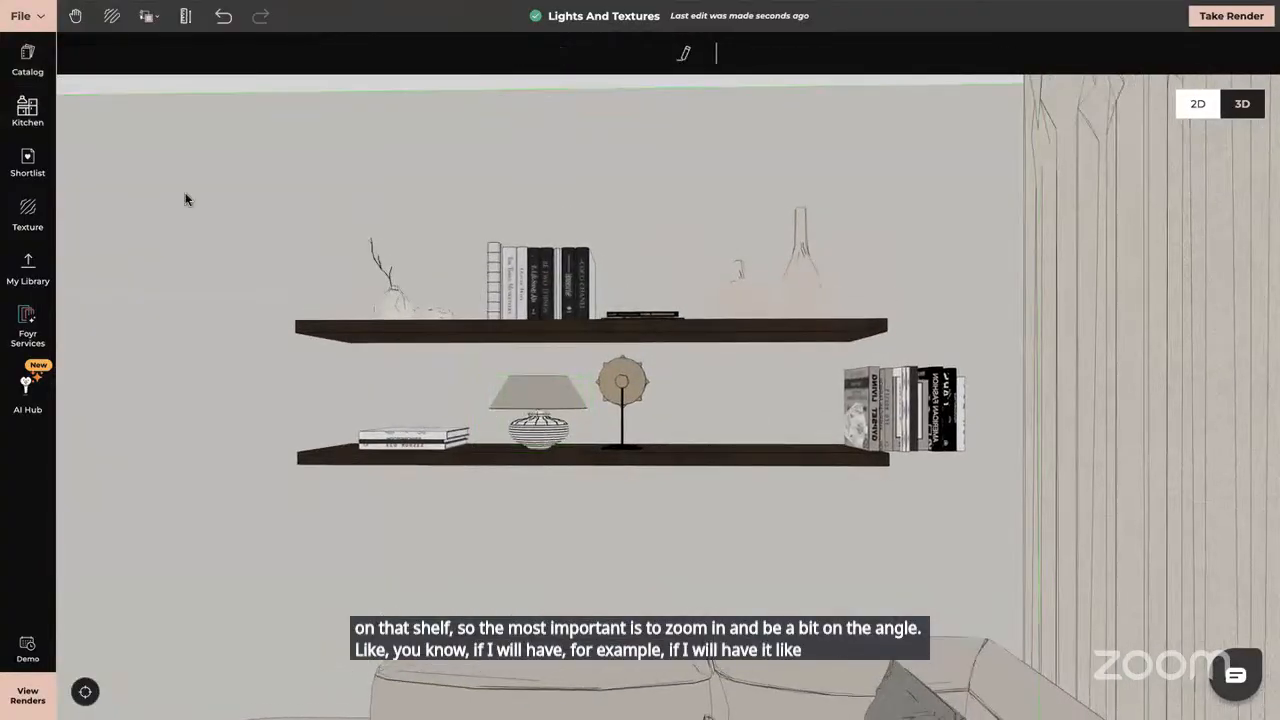
{"action": "left_click", "coordinate": [16, 63]}
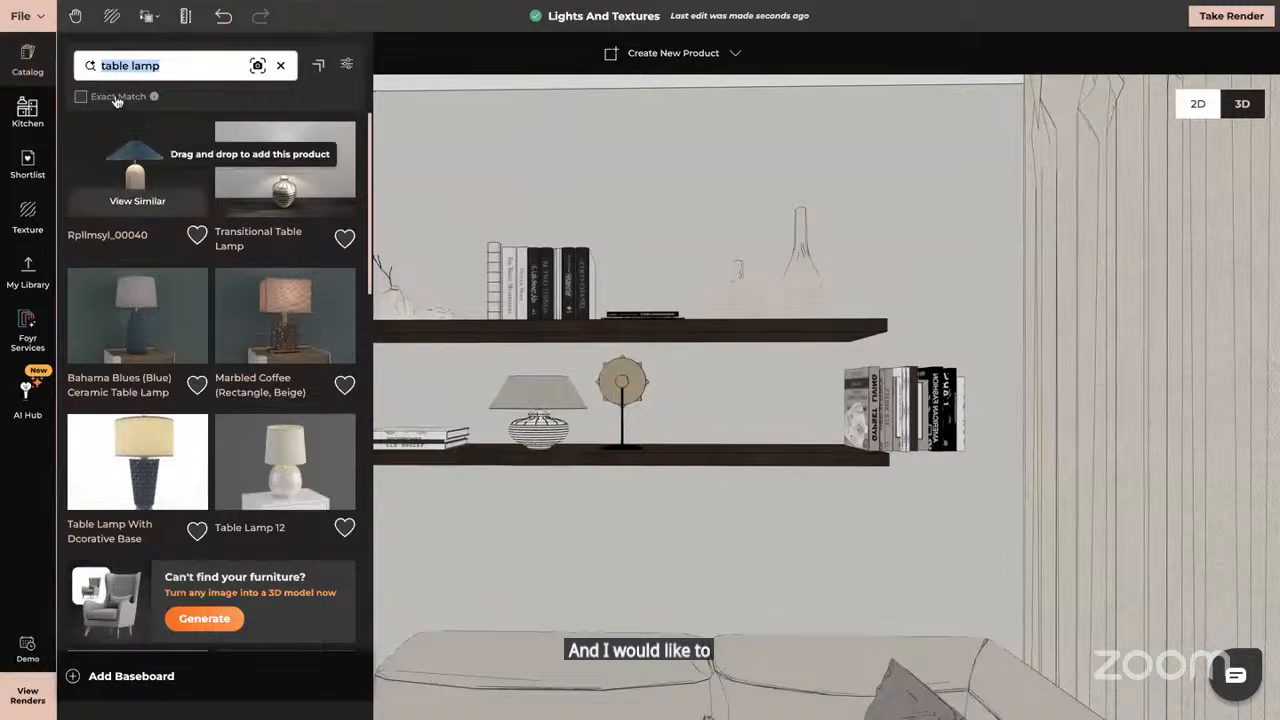
{"action": "key", "text": "BackSpace"}
{"action": "type", "text": "book"}
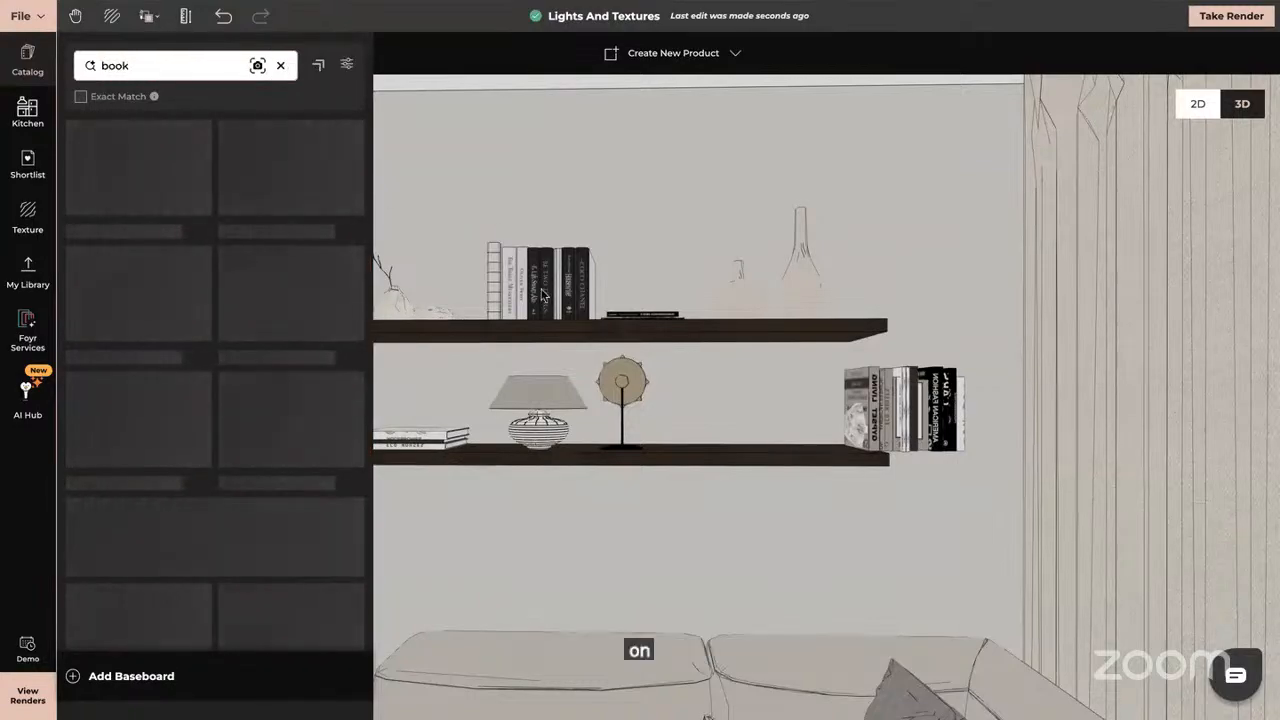
{"action": "left_click_drag", "start_coordinate": [280, 185], "coordinate": [718, 383]}
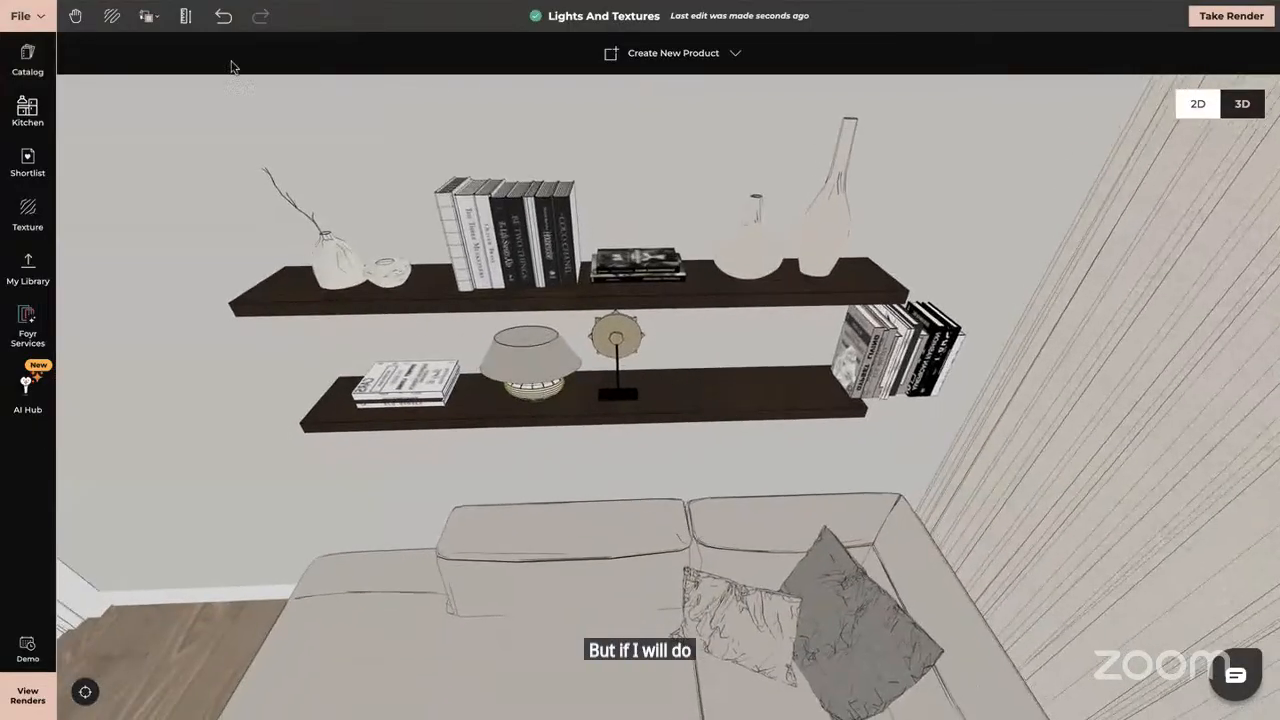
Try out the white Books stack on the upper shelf from an angled view, and delete it and the table lamp.
{"action": "left_click", "coordinate": [22, 60]}
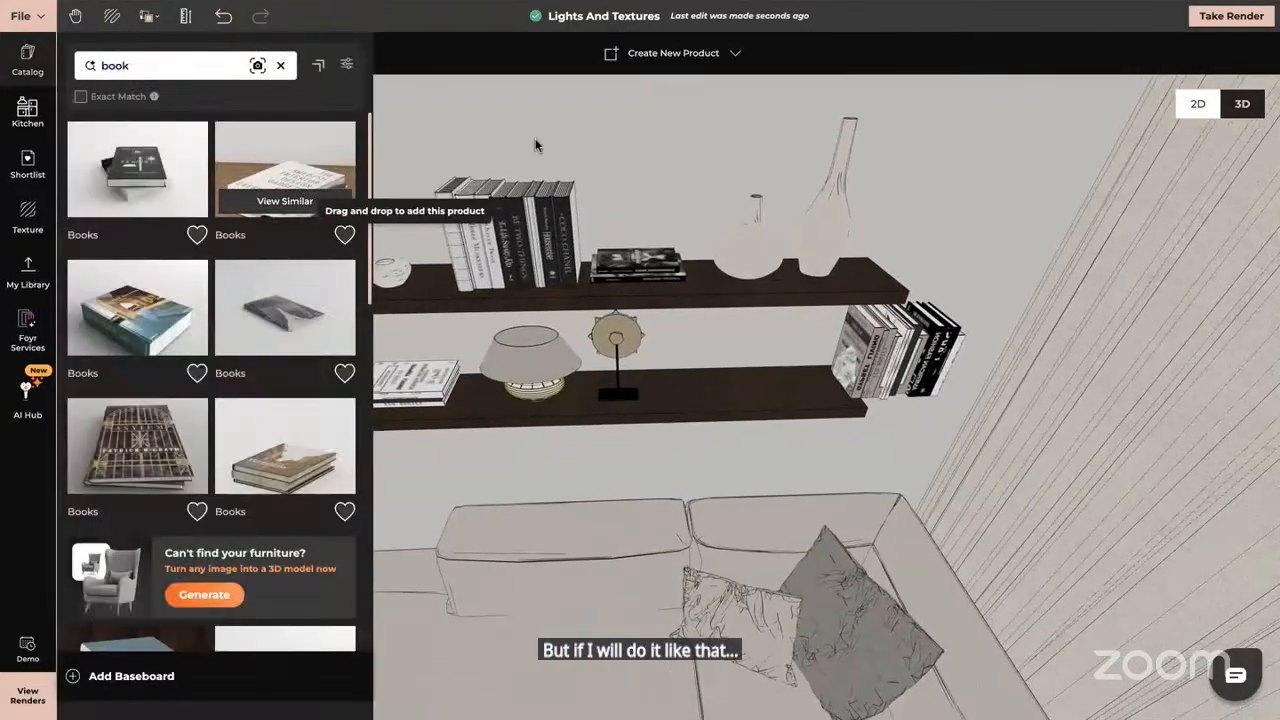
{"action": "left_click_drag", "start_coordinate": [300, 185], "coordinate": [712, 279]}
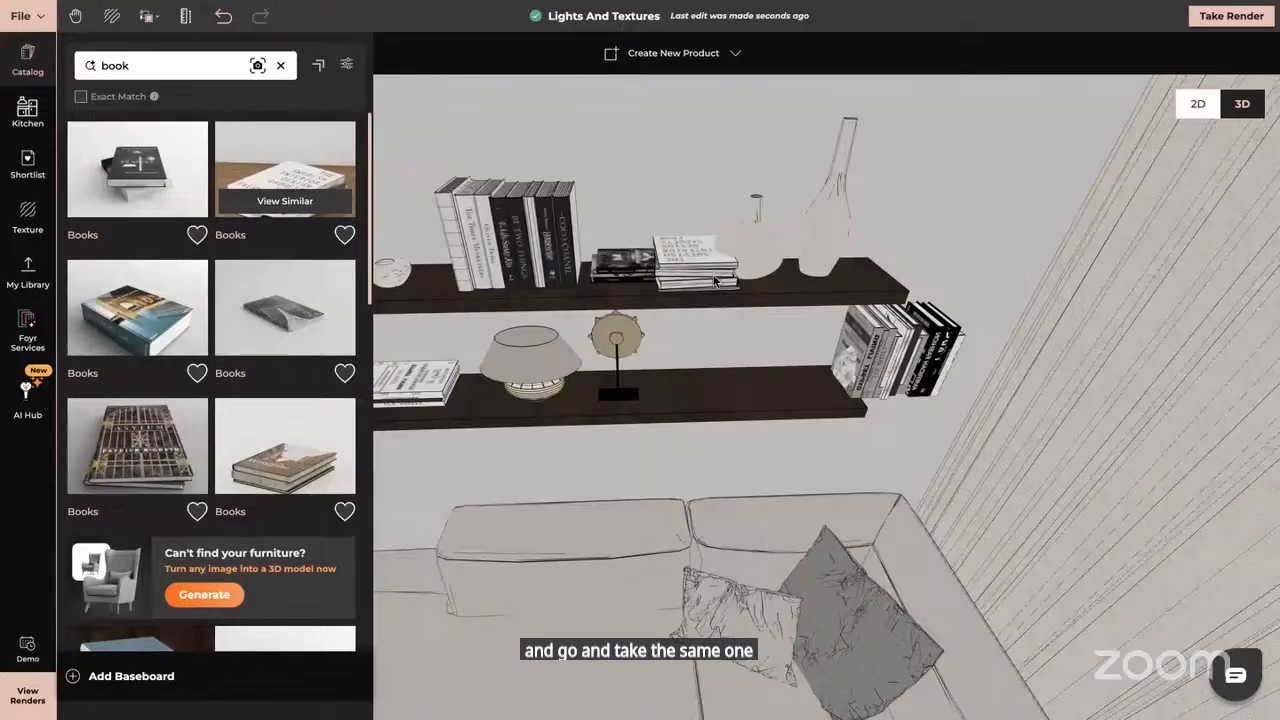
{"action": "left_click", "coordinate": [704, 277]}
{"action": "key", "text": "Delete"}
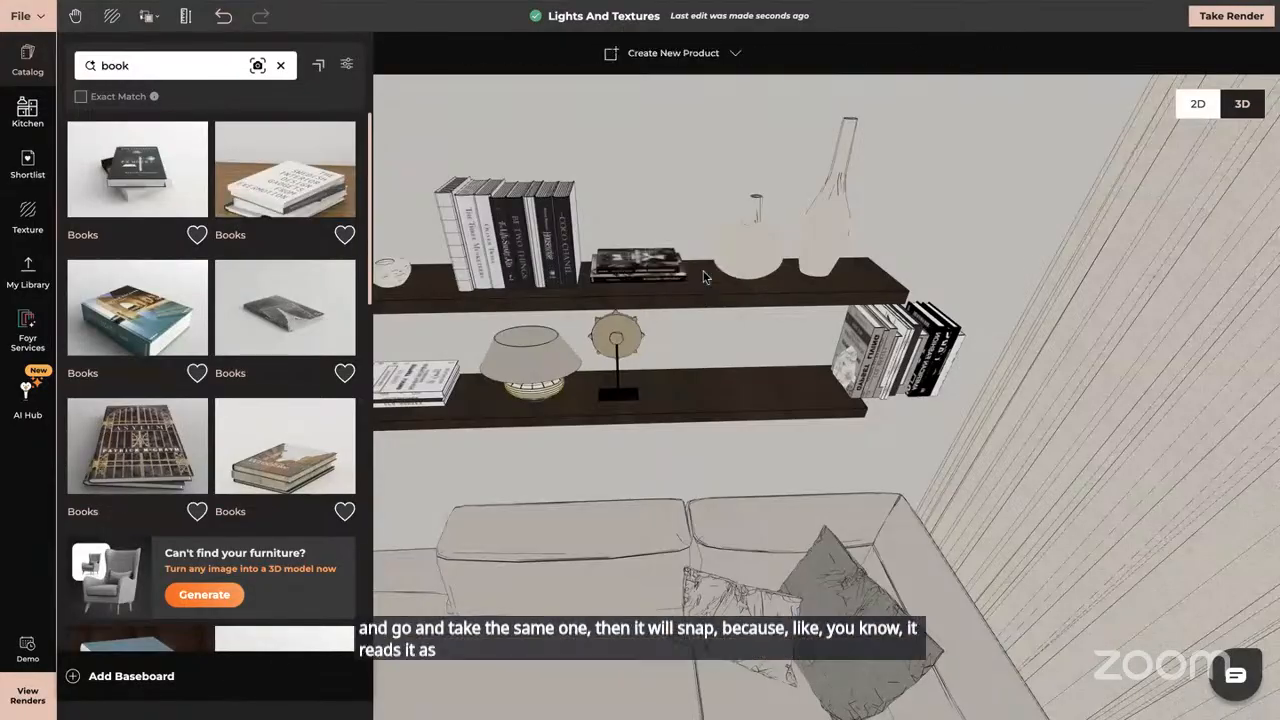
{"action": "left_click", "coordinate": [527, 376]}
{"action": "key", "text": "Delete"}
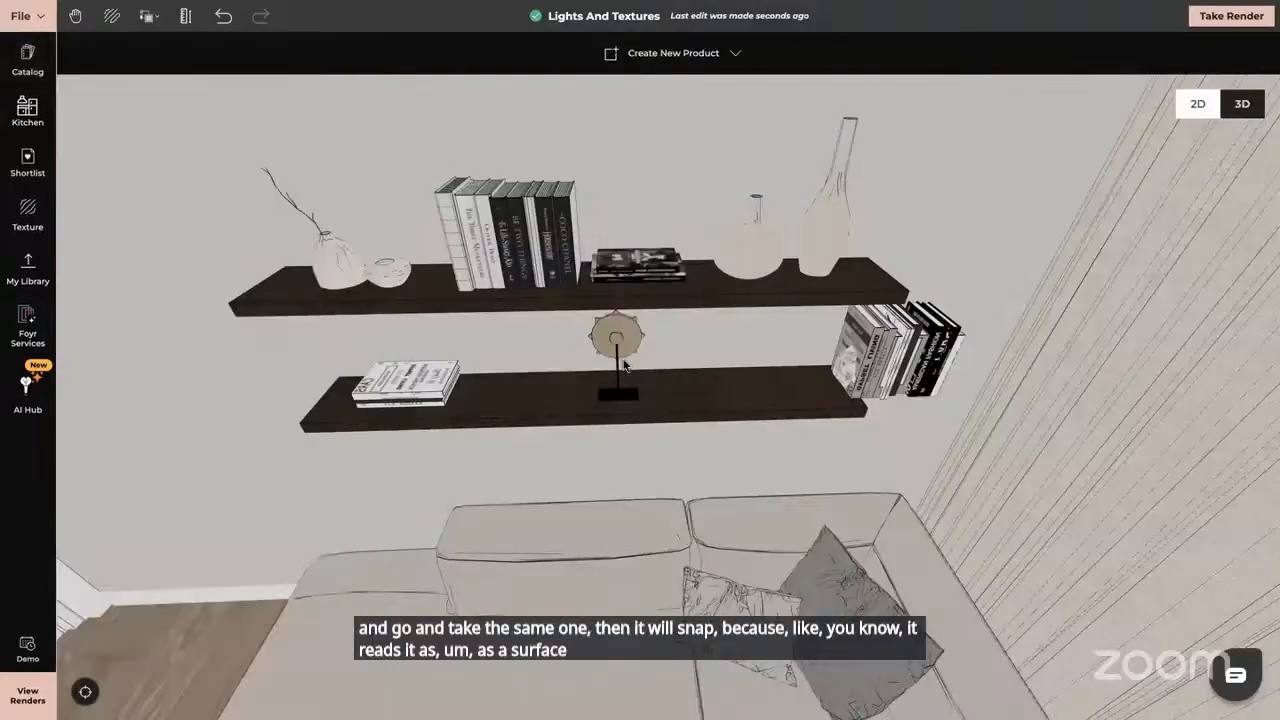
Move the leaning books back onto the lower shelf and place both marble decor stones near the shelf's middle.
{"action": "left_click", "coordinate": [870, 370]}
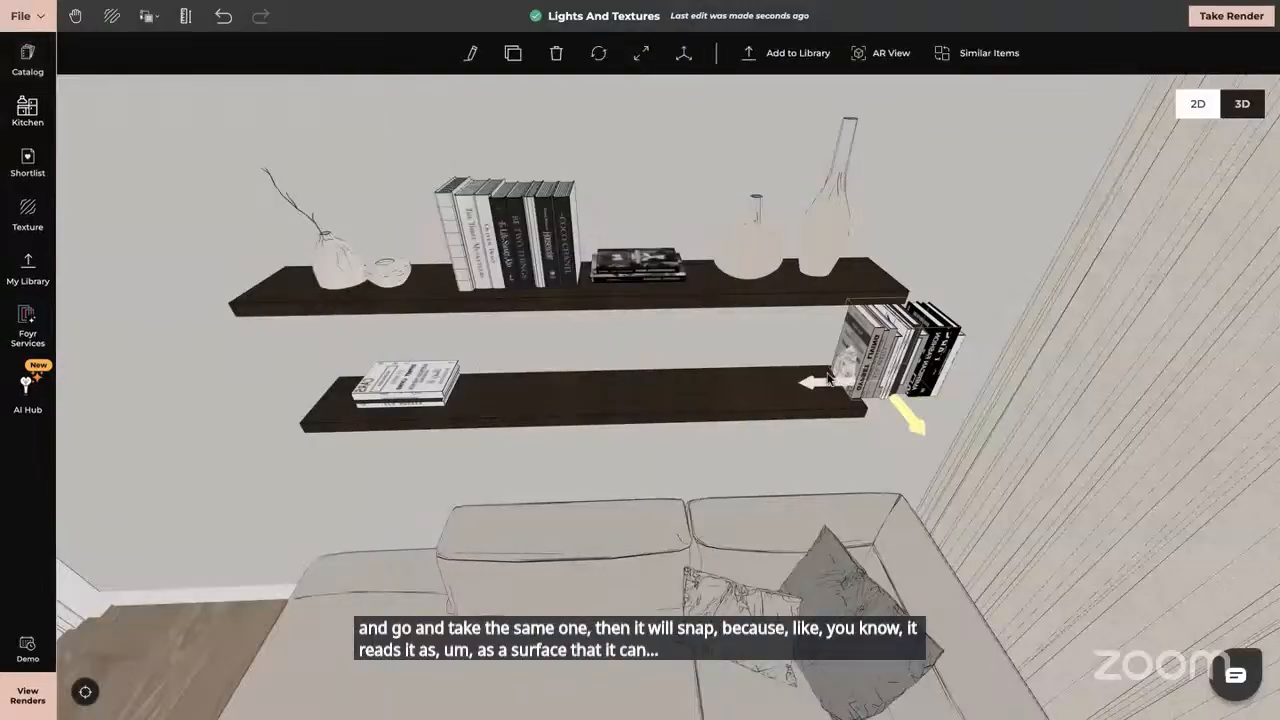
{"action": "left_click_drag", "start_coordinate": [828, 377], "coordinate": [802, 390]}
{"action": "left_click_drag", "start_coordinate": [712, 390], "coordinate": [452, 392]}
{"action": "left_click", "coordinate": [880, 357]}
{"action": "left_click_drag", "start_coordinate": [880, 357], "coordinate": [565, 393]}
{"action": "left_click", "coordinate": [869, 381]}
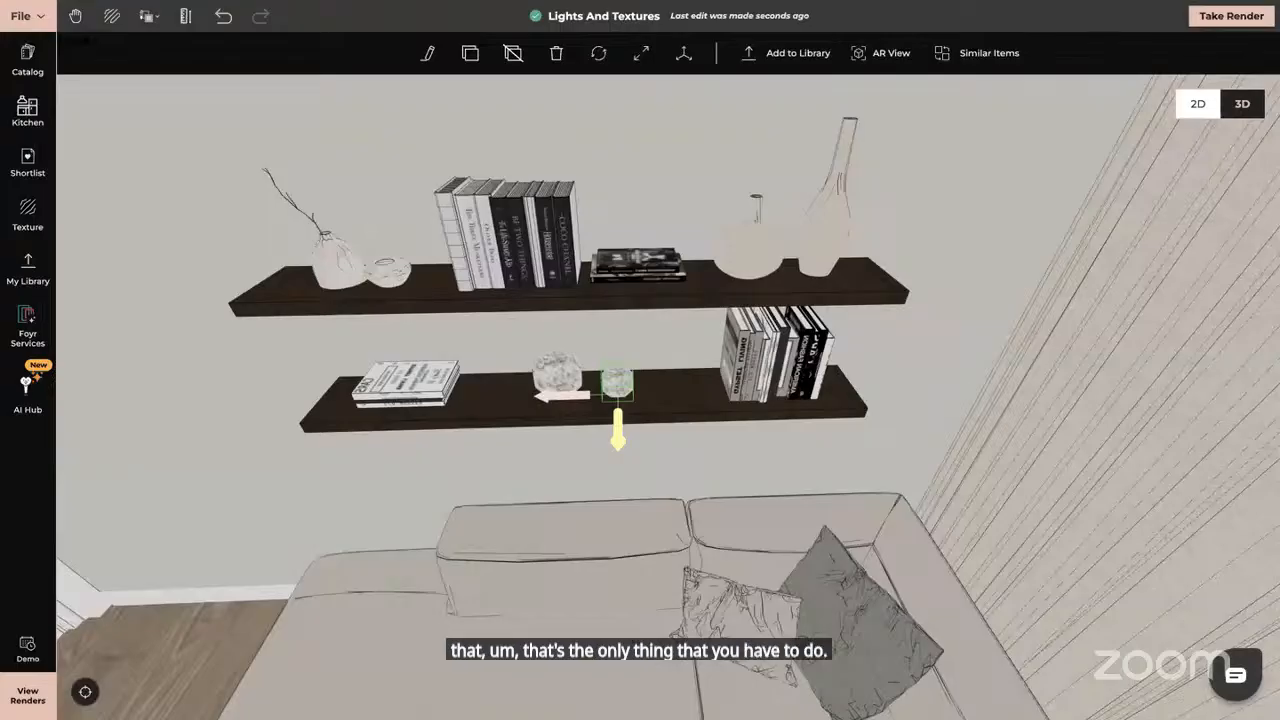
{"action": "scroll", "coordinate": [594, 305], "scroll_direction": "down", "scroll_amount": 3}
{"action": "scroll", "coordinate": [594, 305], "scroll_direction": "up", "scroll_amount": 3}
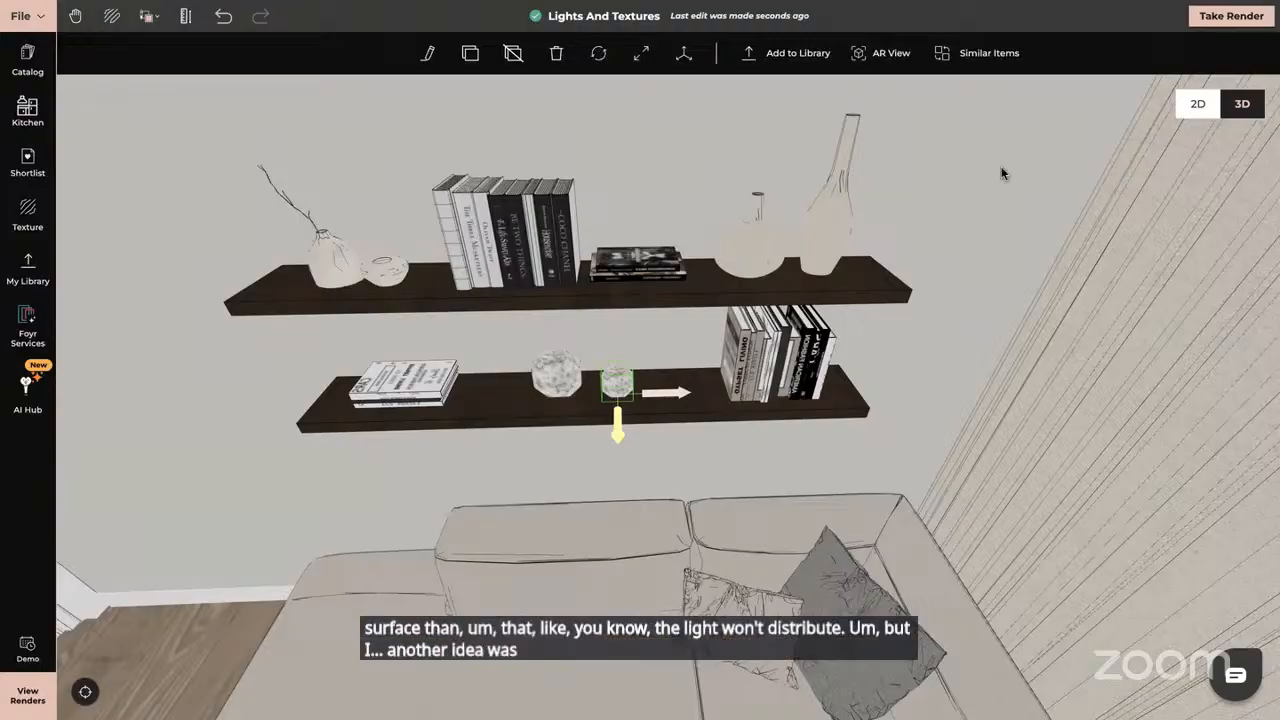
Go to the underside of the kitchen's upper cabinets above the marble backsplash and open the cabinet product for modification.
{"action": "left_click", "coordinate": [86, 692]}
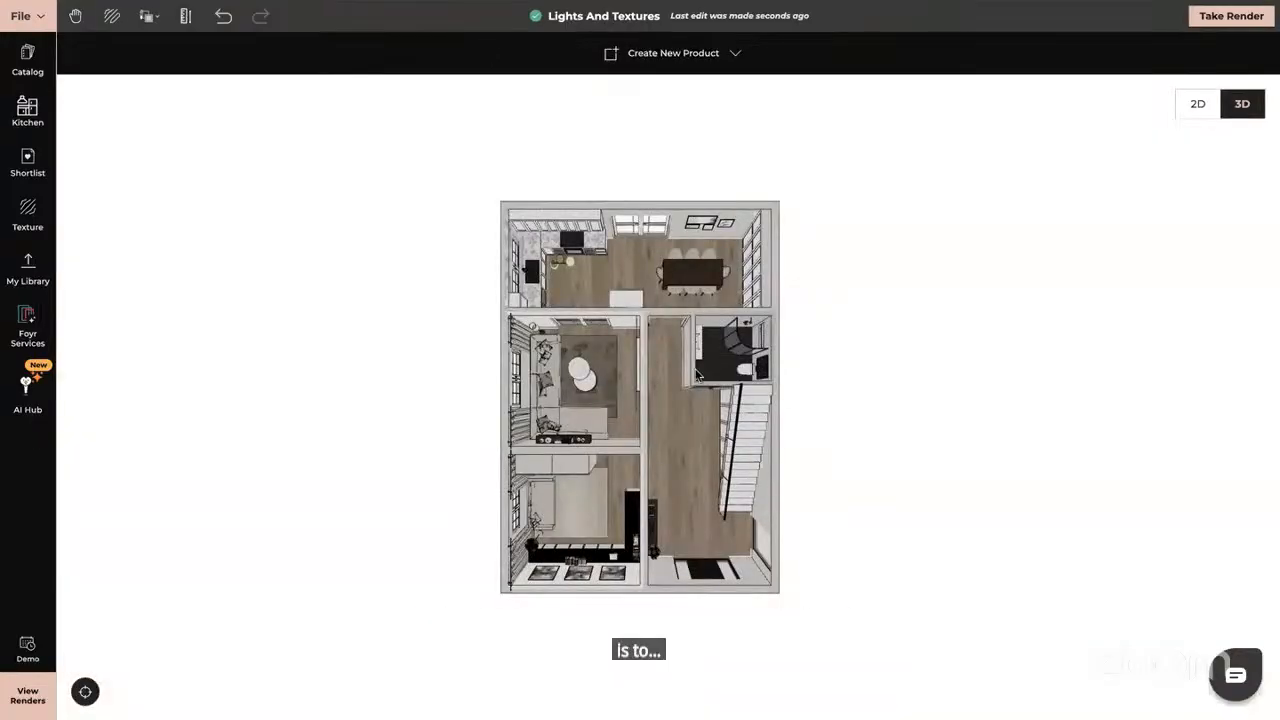
{"action": "left_click", "coordinate": [596, 236]}
{"action": "scroll", "coordinate": [598, 232], "scroll_direction": "up", "scroll_amount": 10}
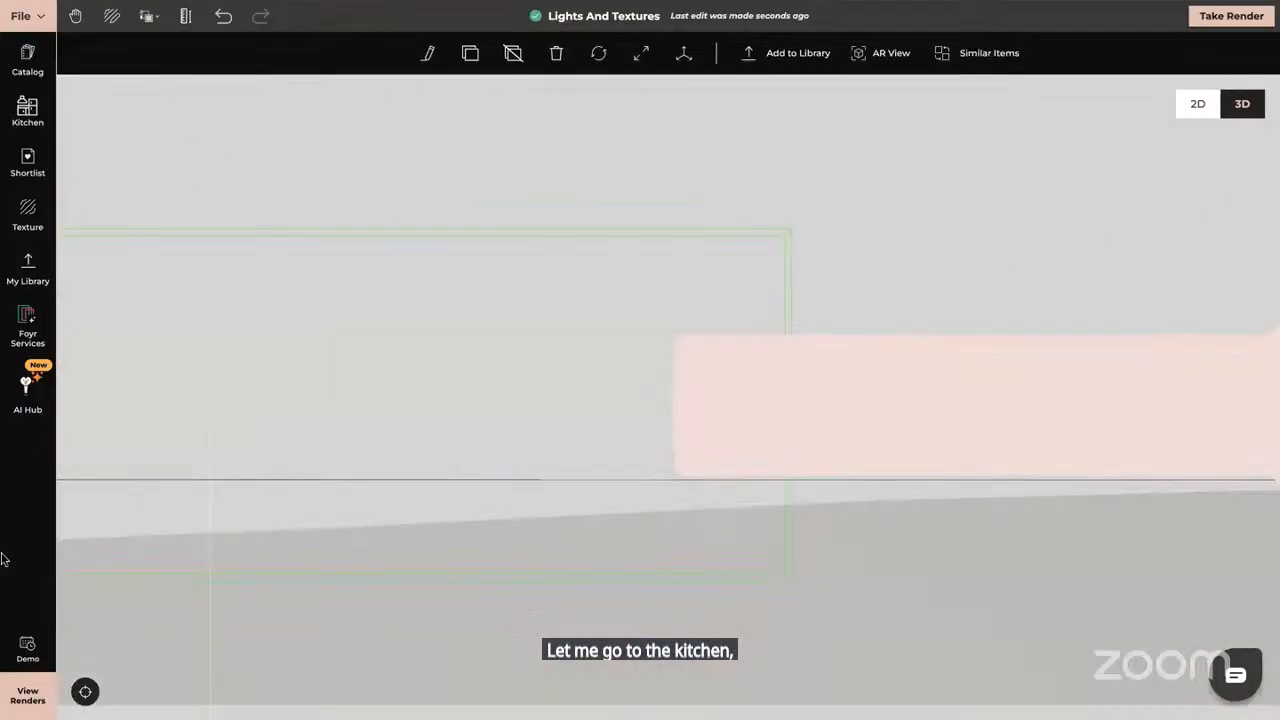
{"action": "left_click_drag", "start_coordinate": [440, 530], "coordinate": [483, 346]}
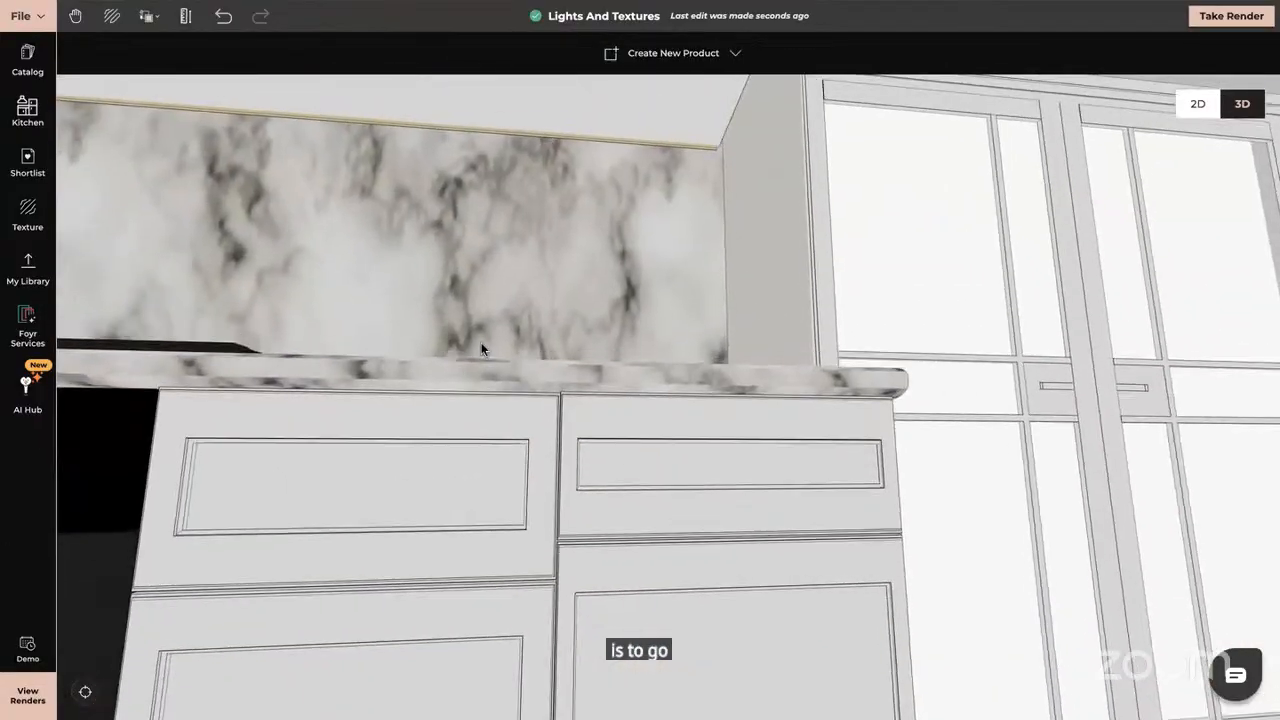
{"action": "right_click_drag", "start_coordinate": [483, 347], "coordinate": [797, 643]}
{"action": "left_click_drag", "start_coordinate": [753, 606], "coordinate": [753, 576]}
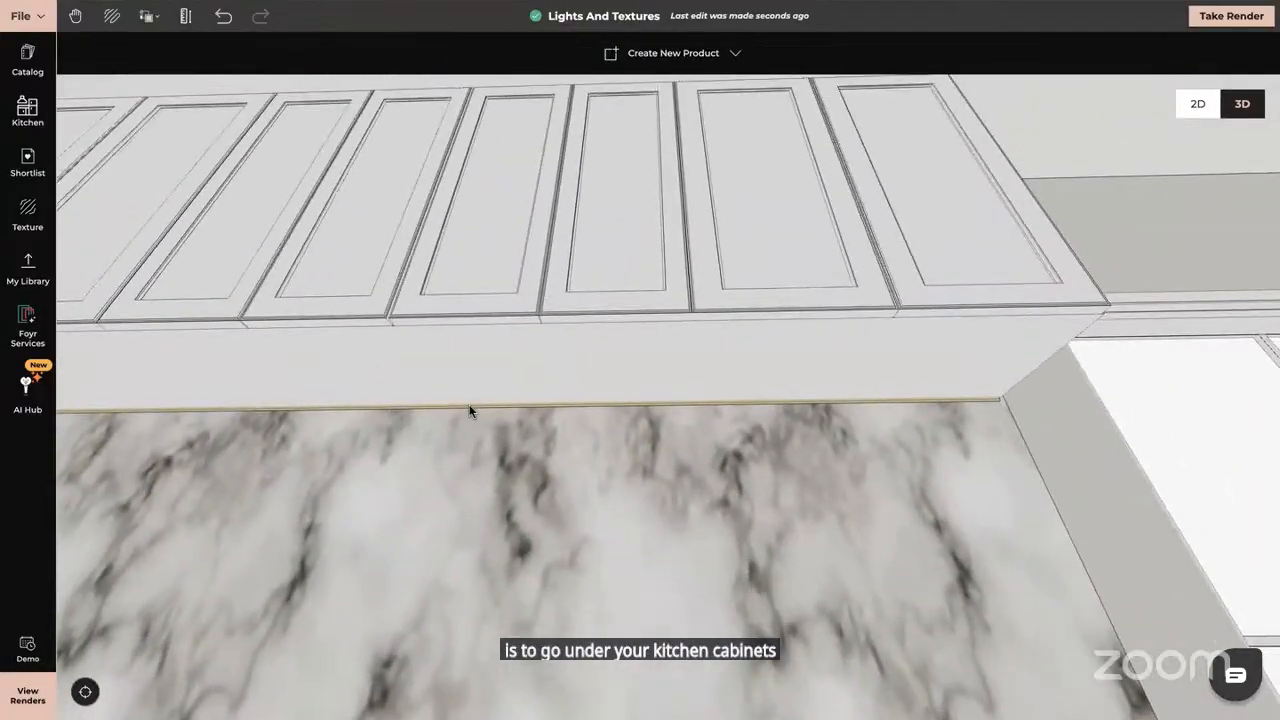
{"action": "right_click_drag", "start_coordinate": [471, 411], "coordinate": [863, 438]}
{"action": "left_click_drag", "start_coordinate": [863, 438], "coordinate": [480, 443]}
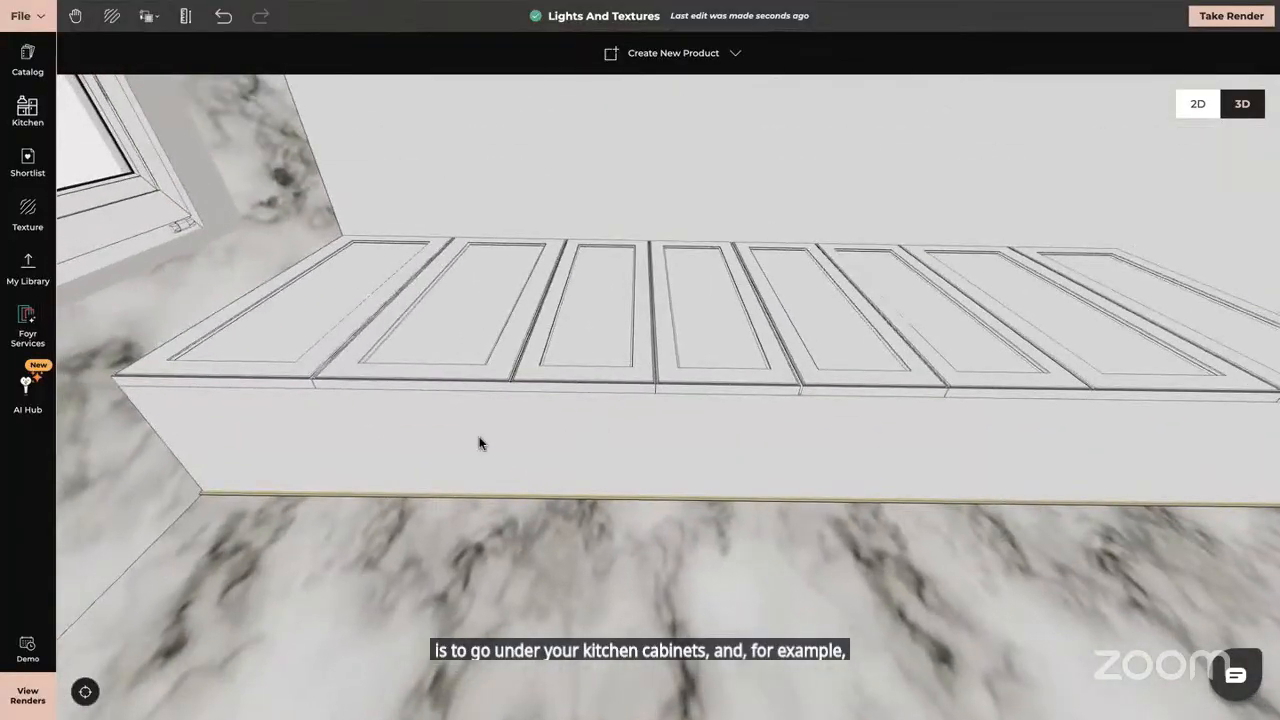
{"action": "left_click", "coordinate": [479, 443]}
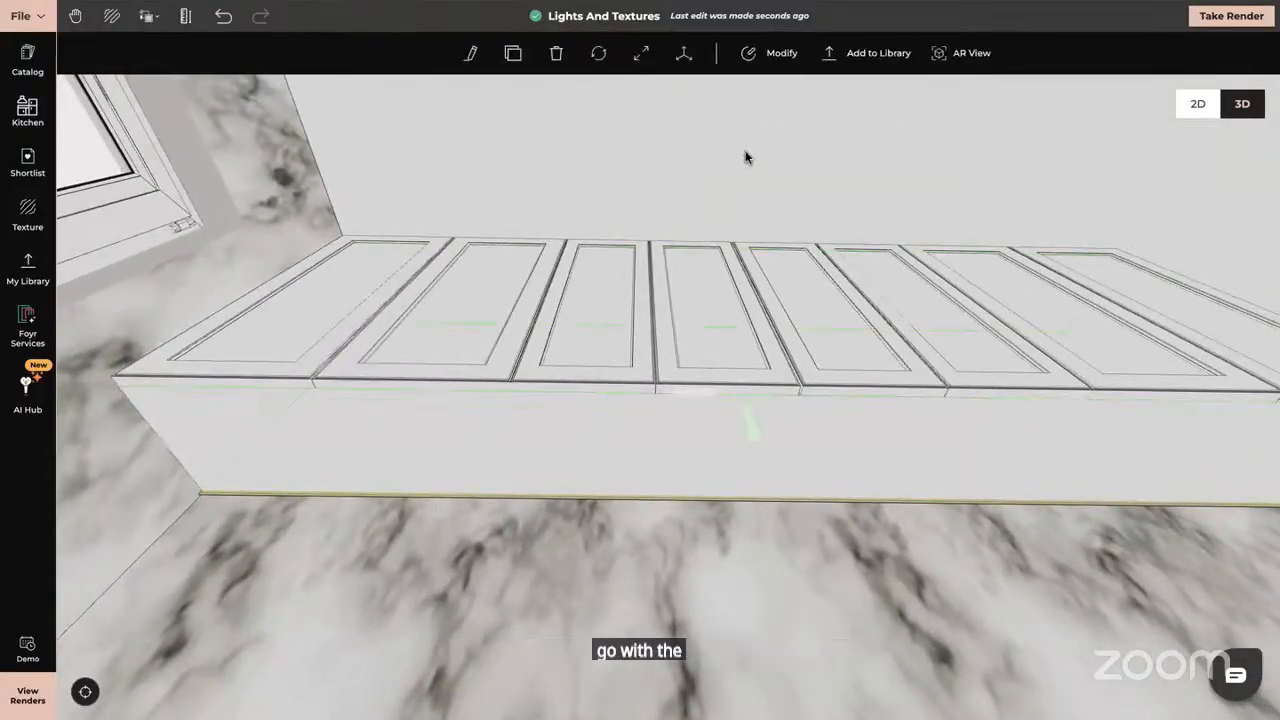
{"action": "left_click", "coordinate": [781, 55]}
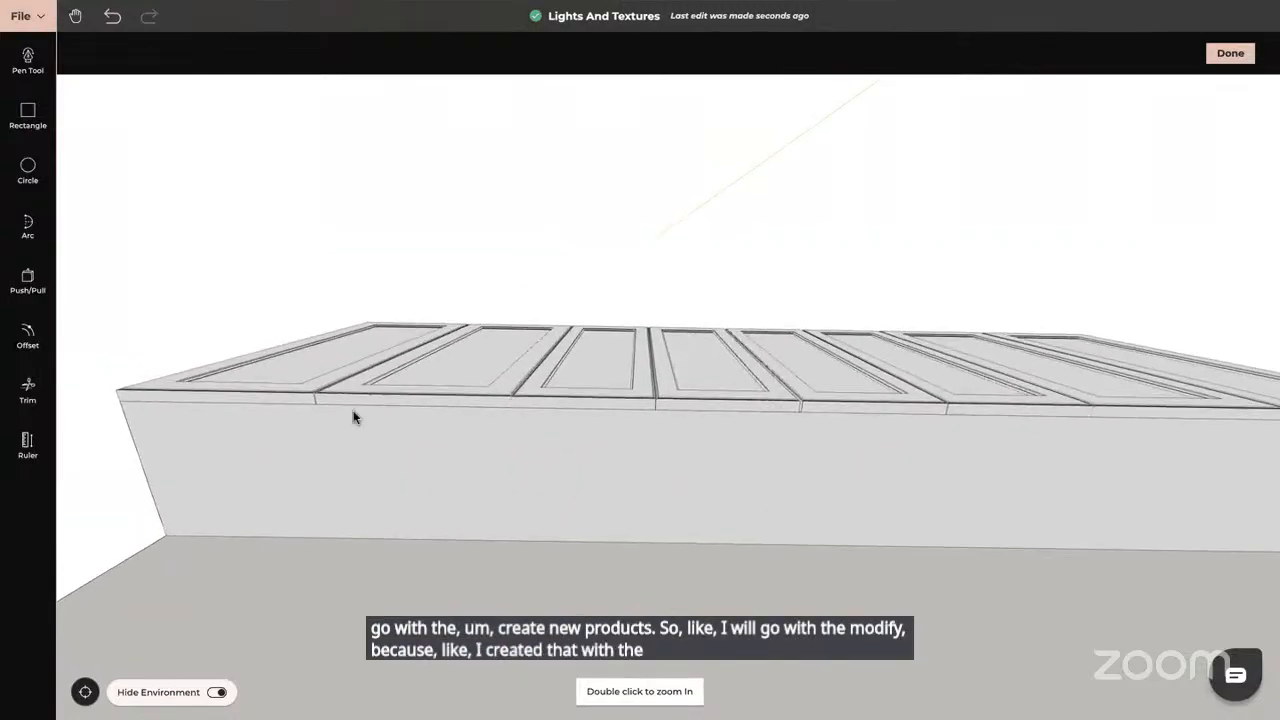
Draw a circle with a 0.05 m radius on the upper cabinets' underside, near the end beside the corner.
{"action": "left_click", "coordinate": [28, 167]}
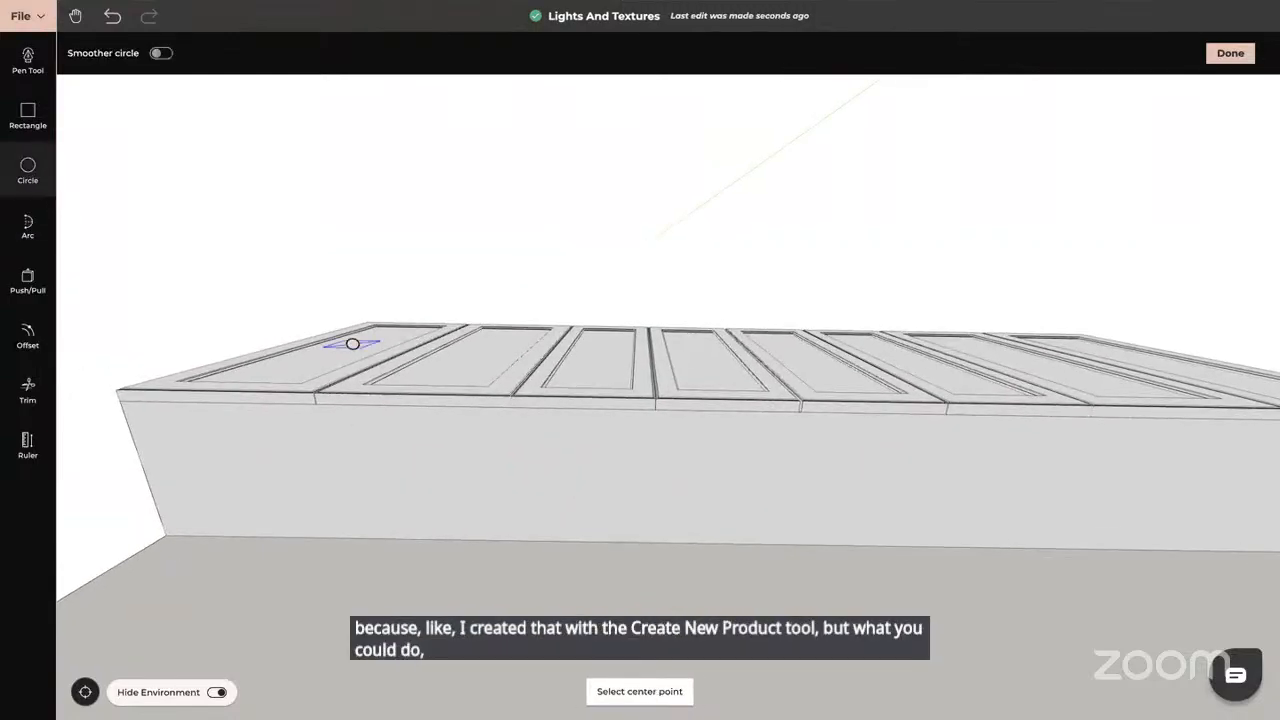
{"action": "left_click", "coordinate": [323, 464]}
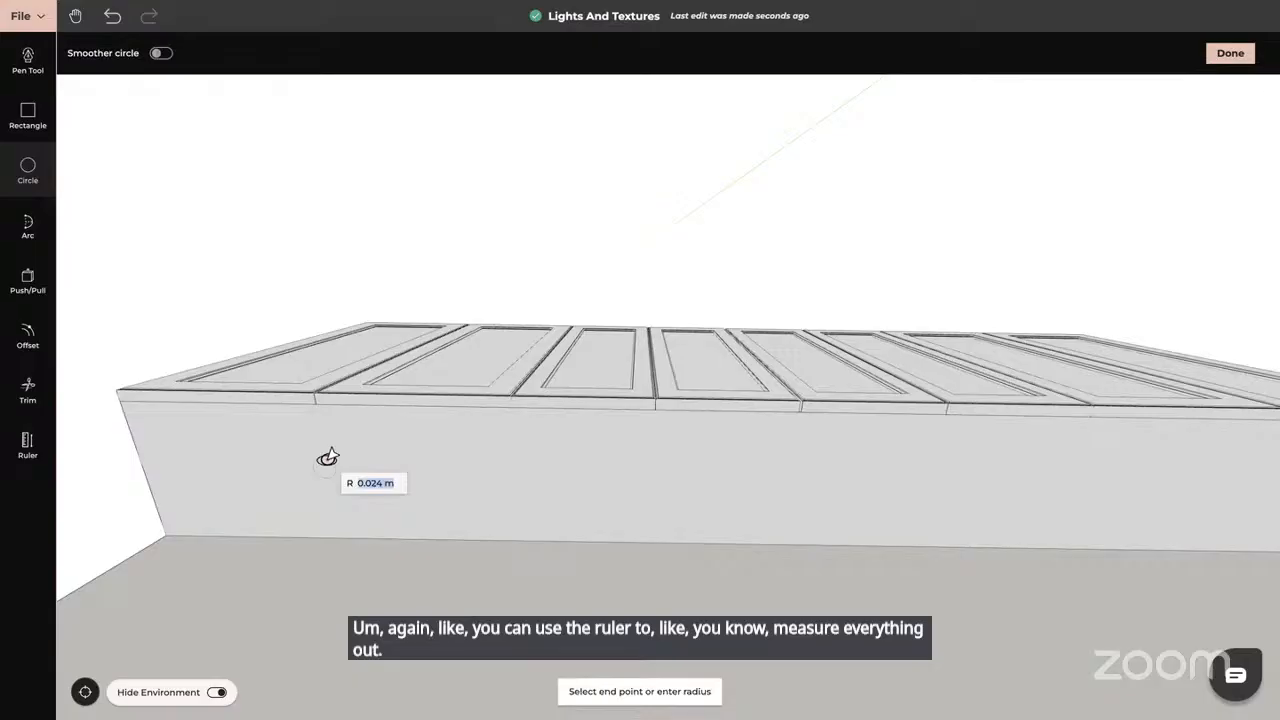
{"action": "type", "text": "0"}
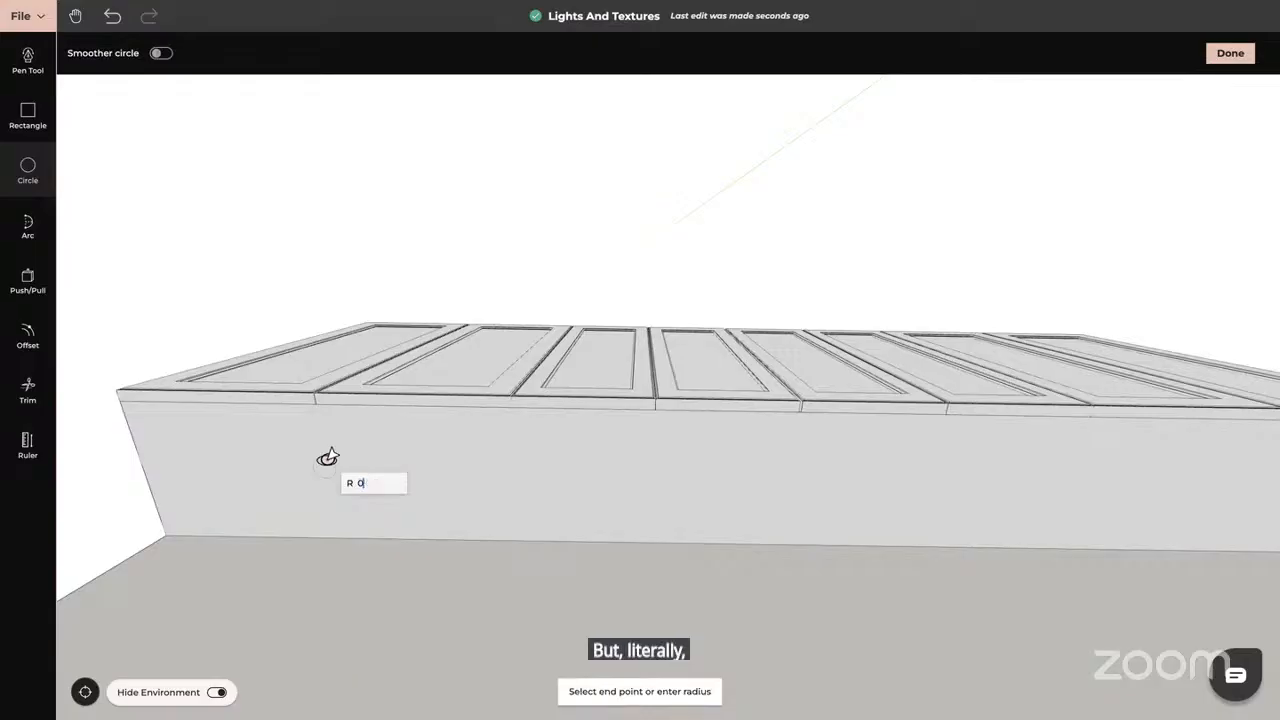
{"action": "type", "text": ".05"}
{"action": "key", "text": "Return"}
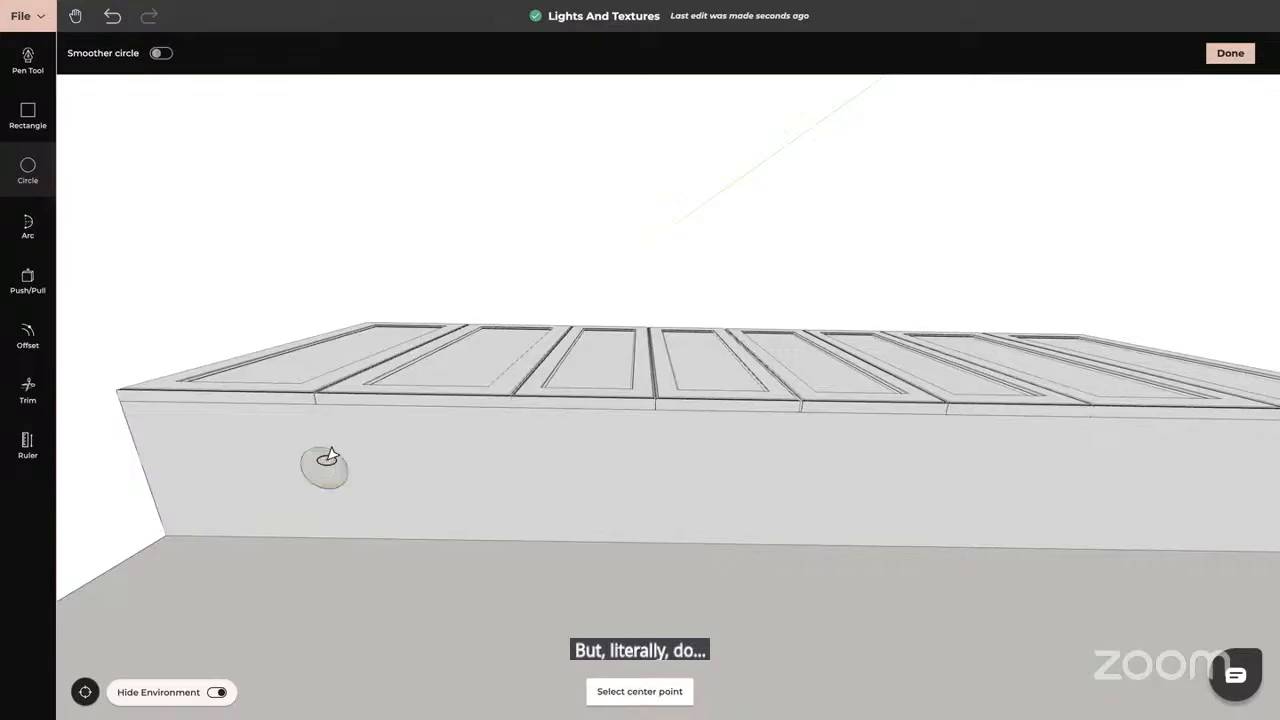
{"action": "key", "text": "Escape"}
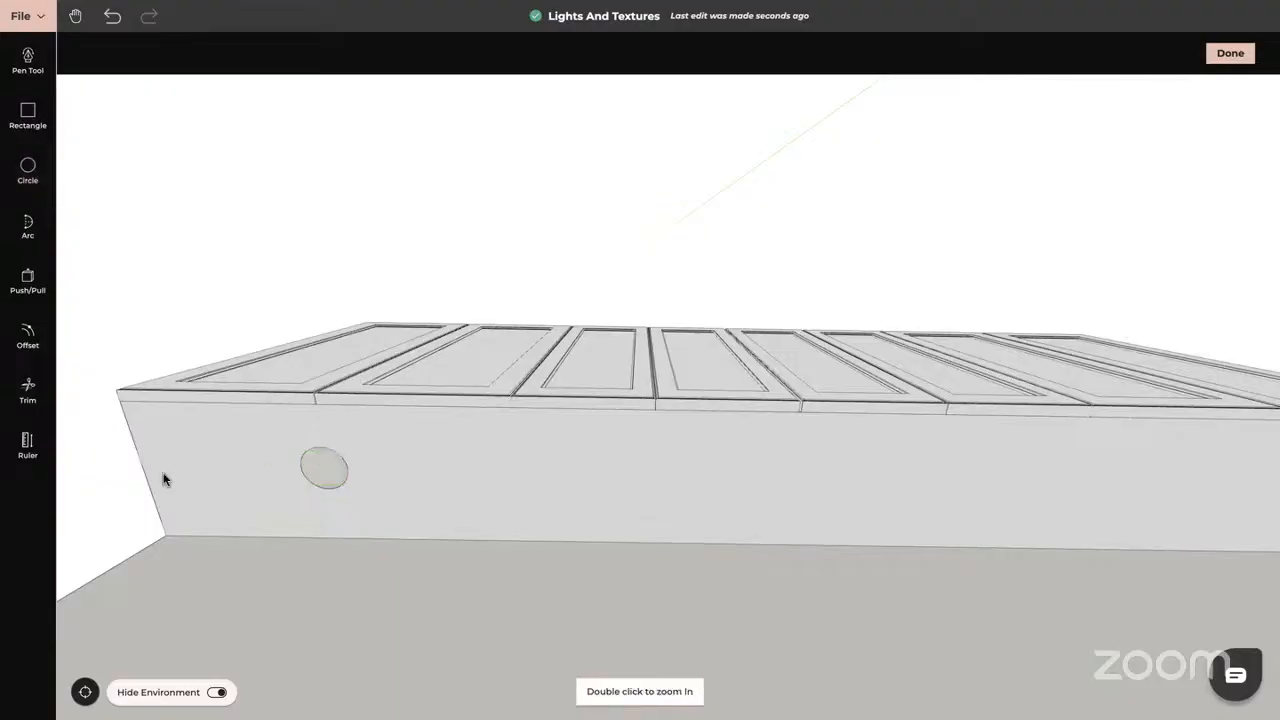
Offset the circle's outline inward by about 0.009 m to form a thin rim.
{"action": "left_click", "coordinate": [29, 340]}
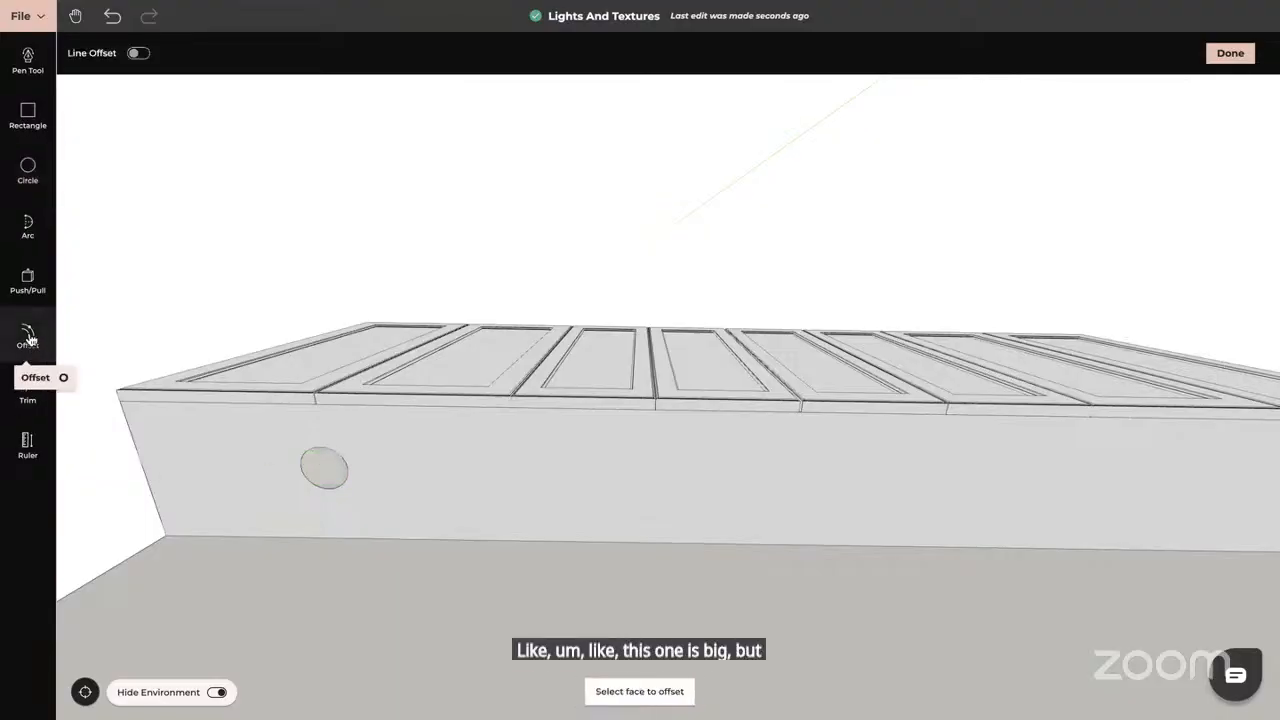
{"action": "left_click", "coordinate": [324, 478]}
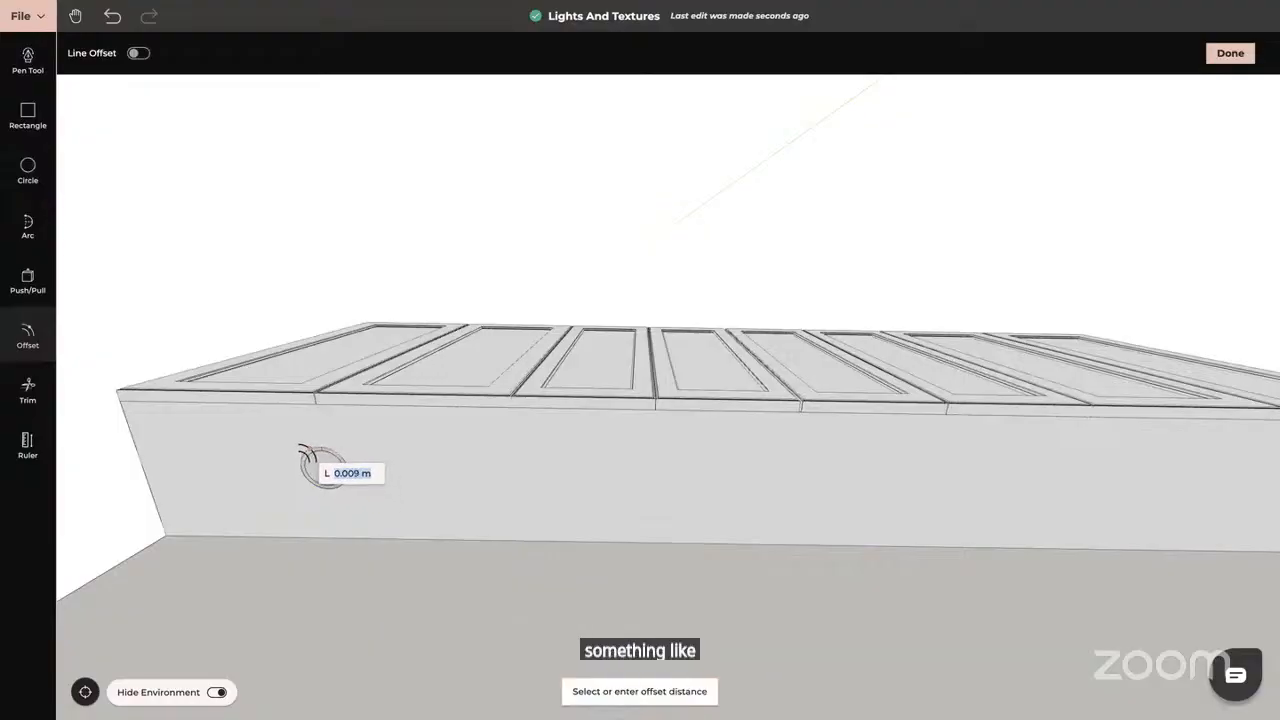
{"action": "left_click", "coordinate": [306, 455]}
{"action": "key", "text": "Escape"}
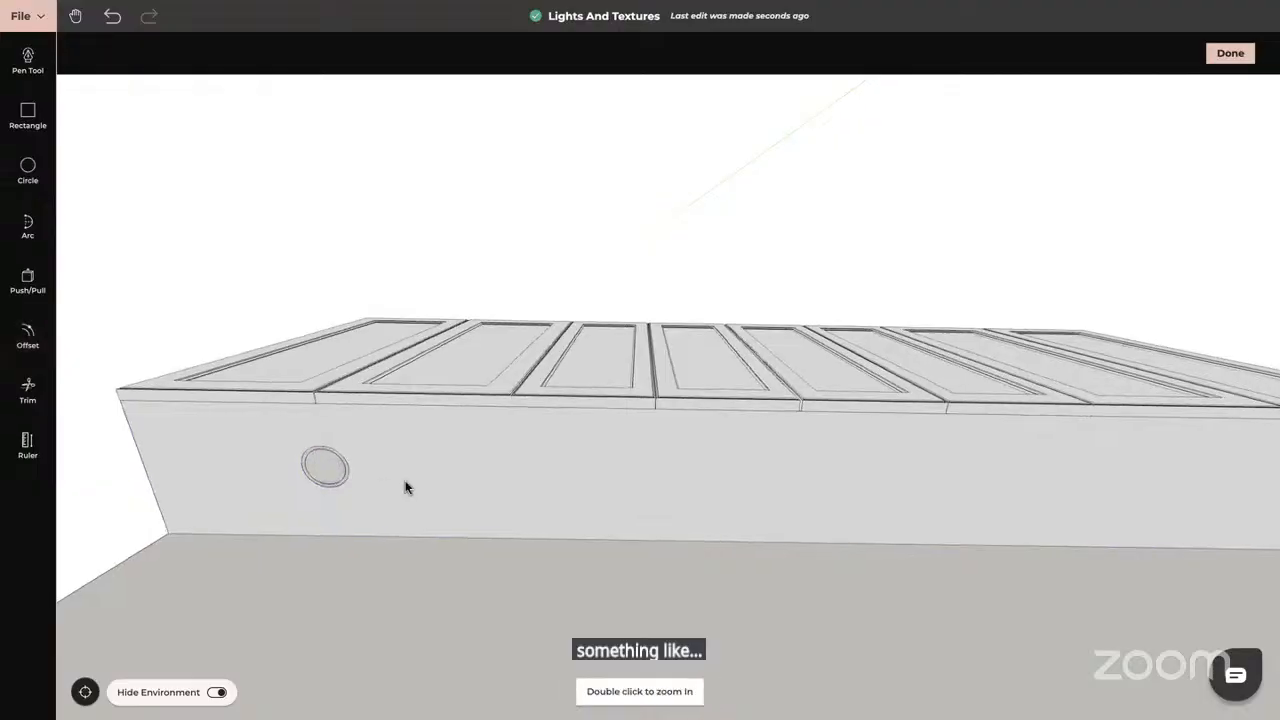
Push/pull the rim around the circle by 0.001 m and finish editing the cabinet product.
{"action": "left_click_drag", "start_coordinate": [405, 487], "coordinate": [376, 520]}
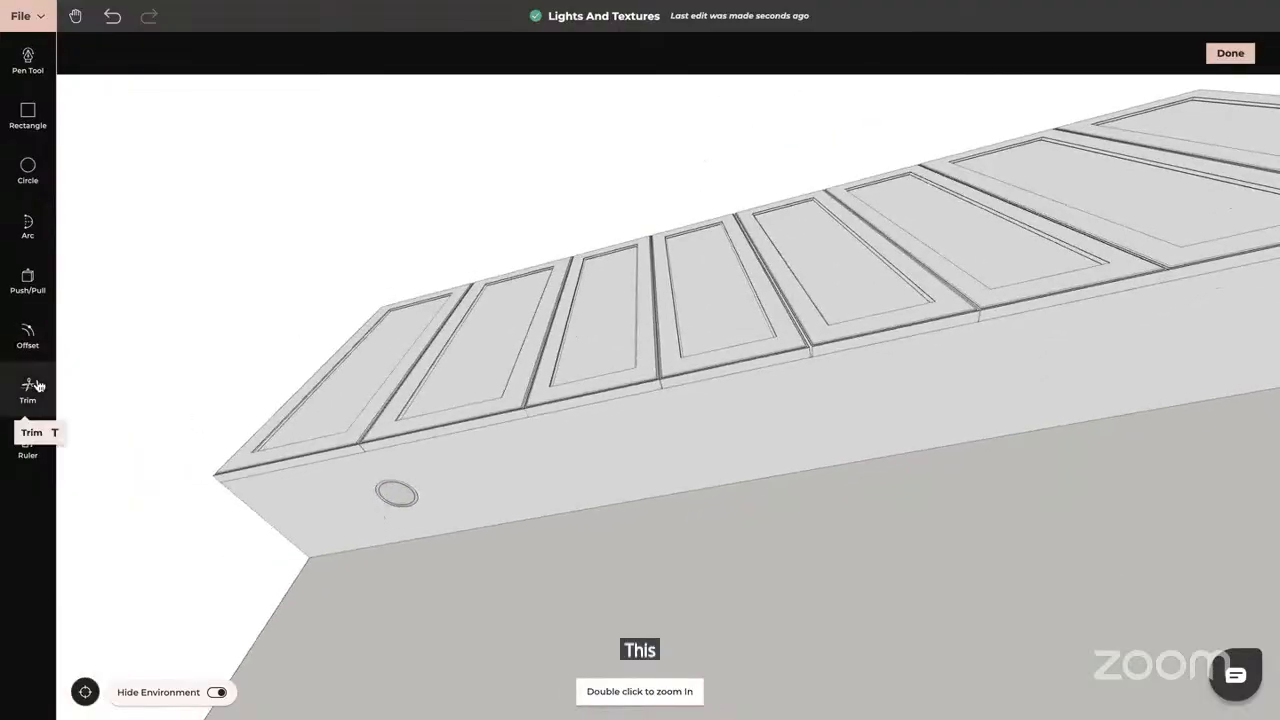
{"action": "left_click", "coordinate": [28, 278]}
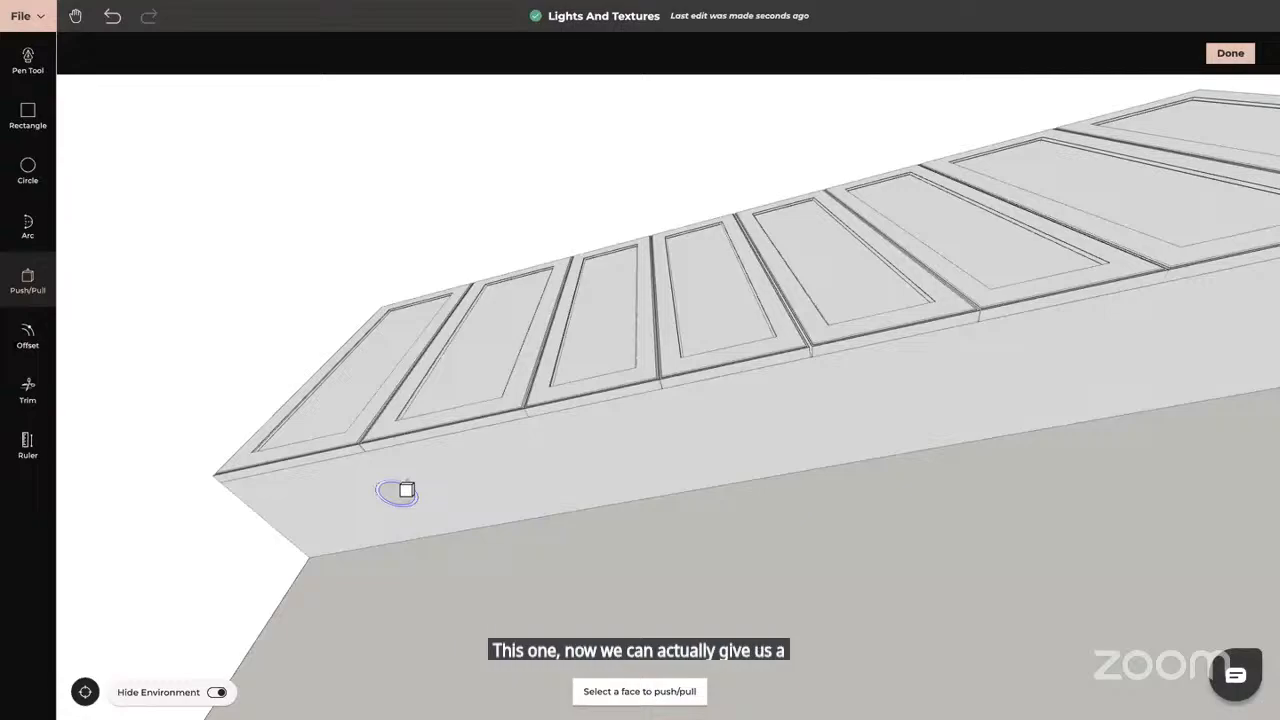
{"action": "left_click", "coordinate": [406, 489]}
{"action": "type", "text": "0"}
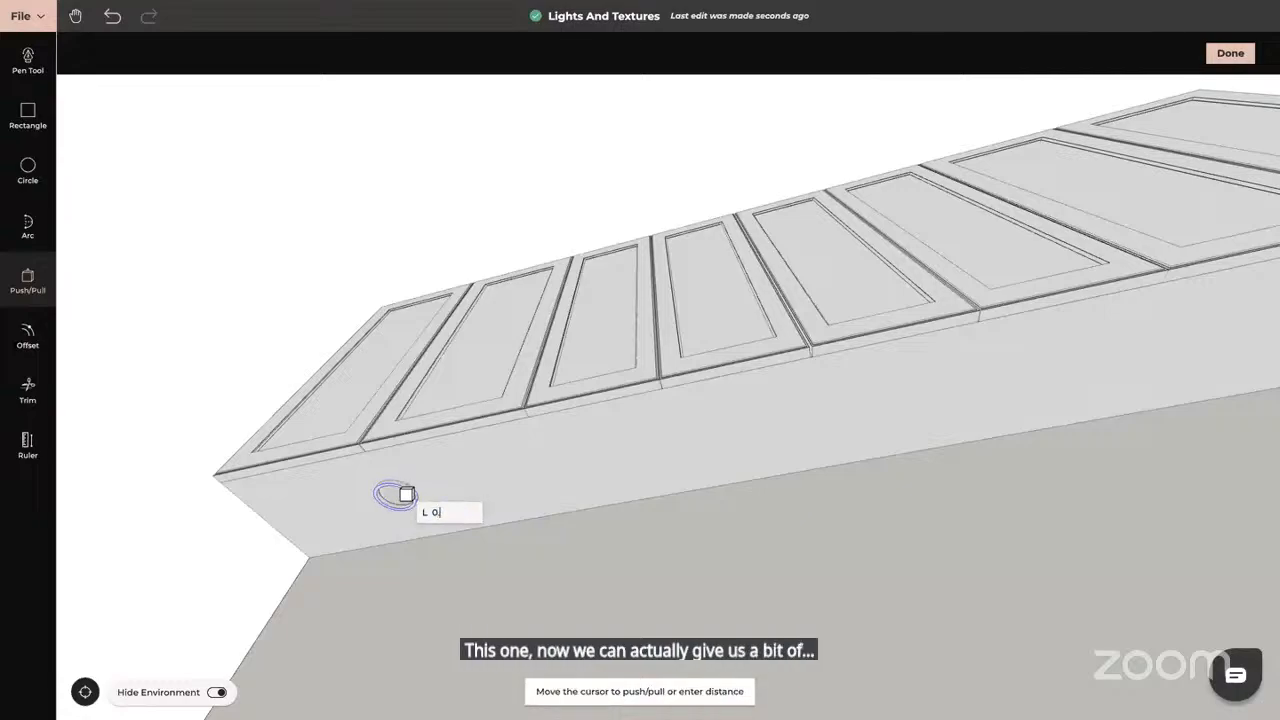
{"action": "type", "text": ".001"}
{"action": "key", "text": "Return"}
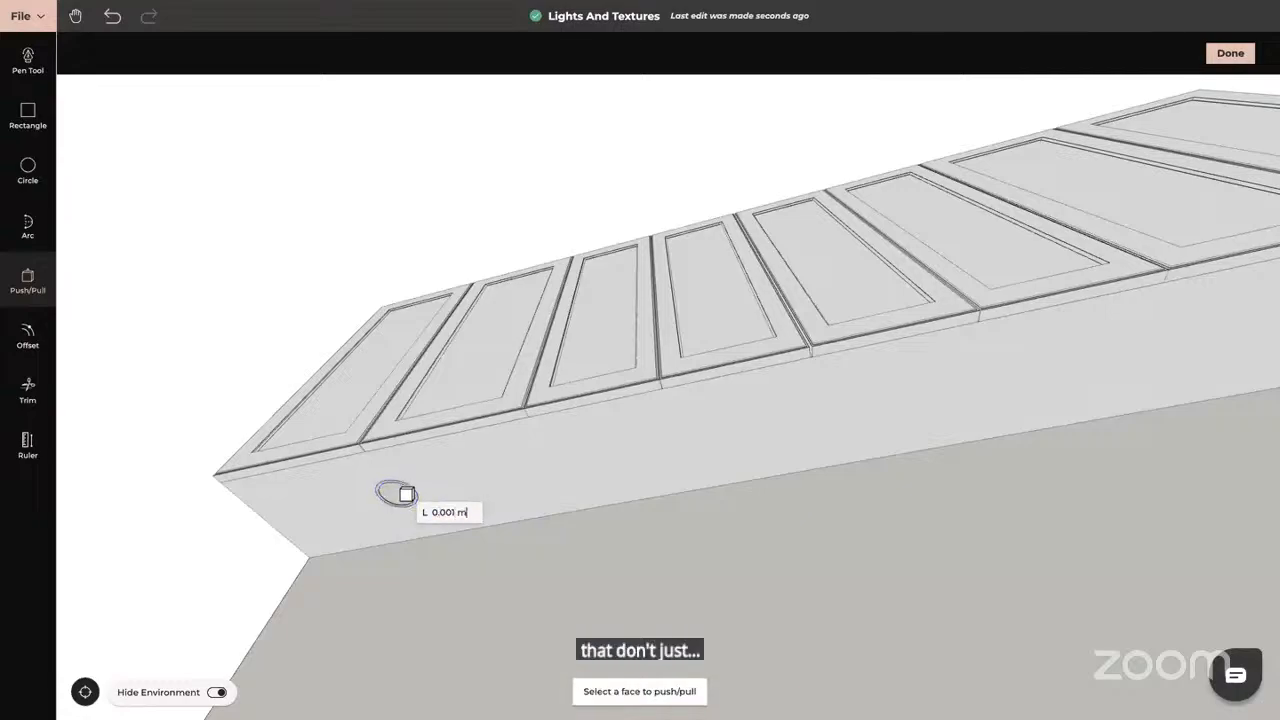
{"action": "key", "text": "Escape"}
{"action": "left_click_drag", "start_coordinate": [511, 536], "coordinate": [535, 562]}
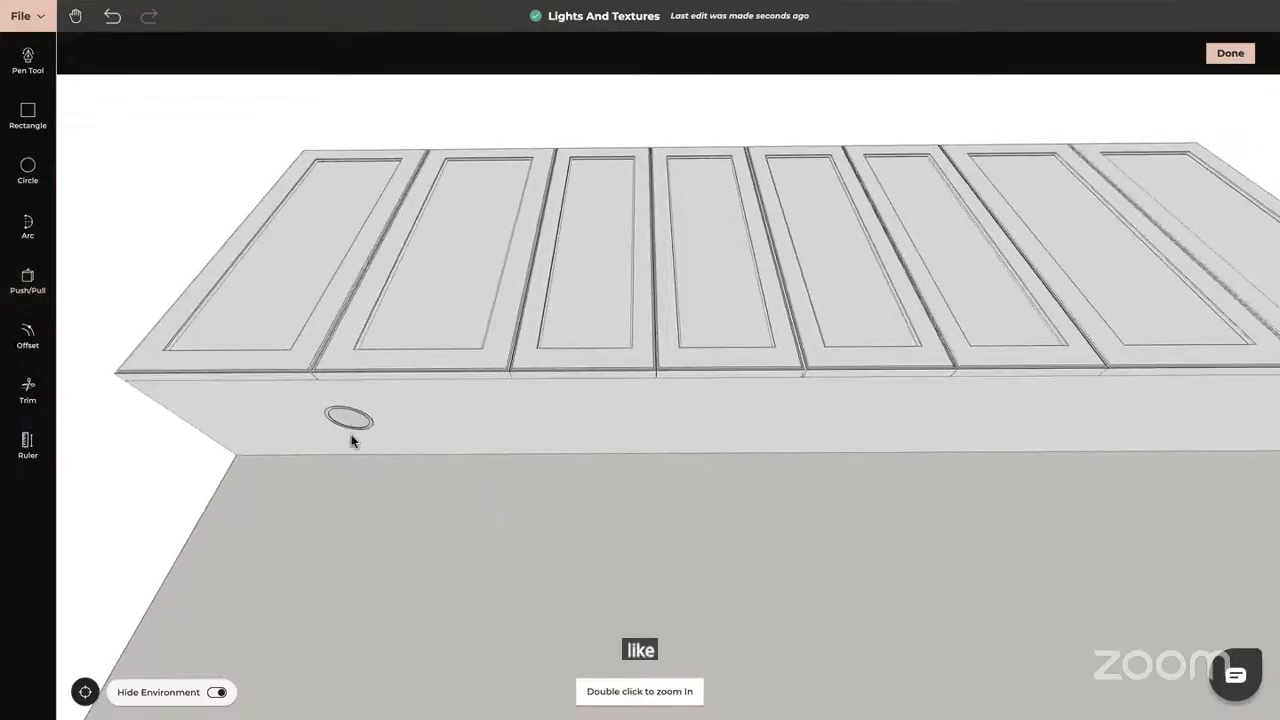
{"action": "left_click", "coordinate": [1229, 55]}
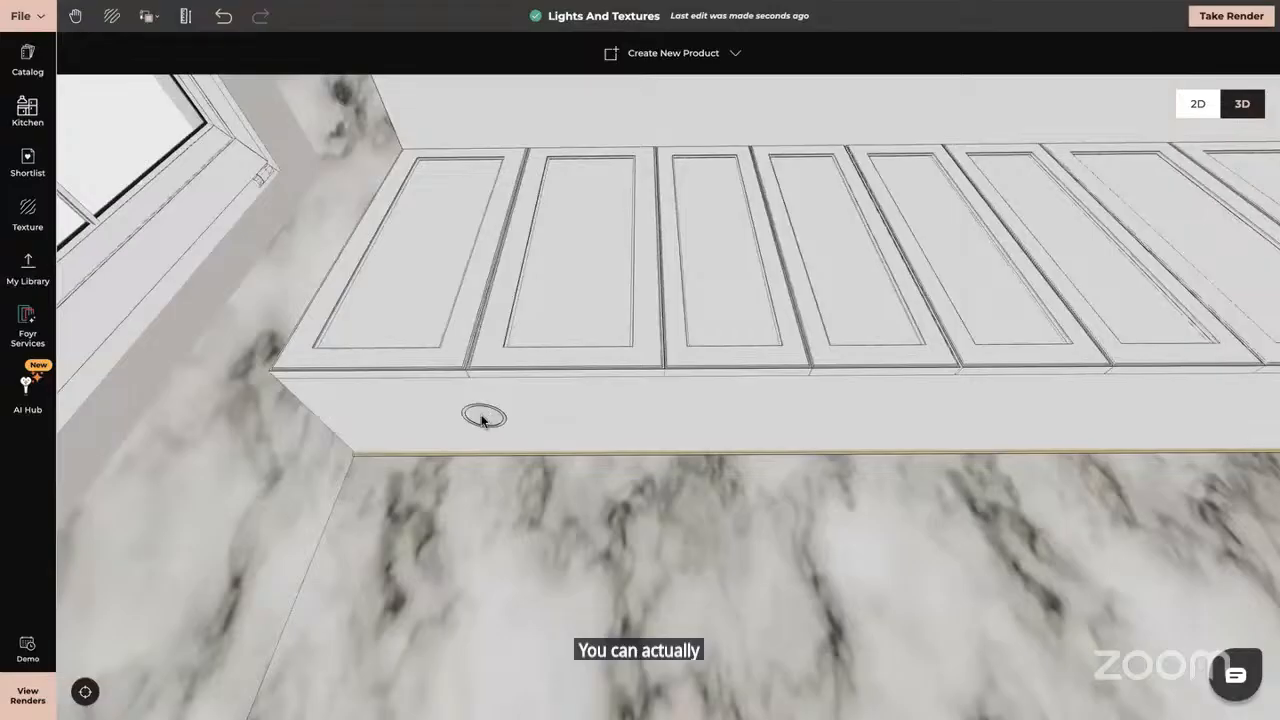
Copy the texture and material of the yellow strip along the cabinets' back edge onto the inner circle.
{"action": "scroll", "coordinate": [481, 426], "scroll_direction": "up", "scroll_amount": 3}
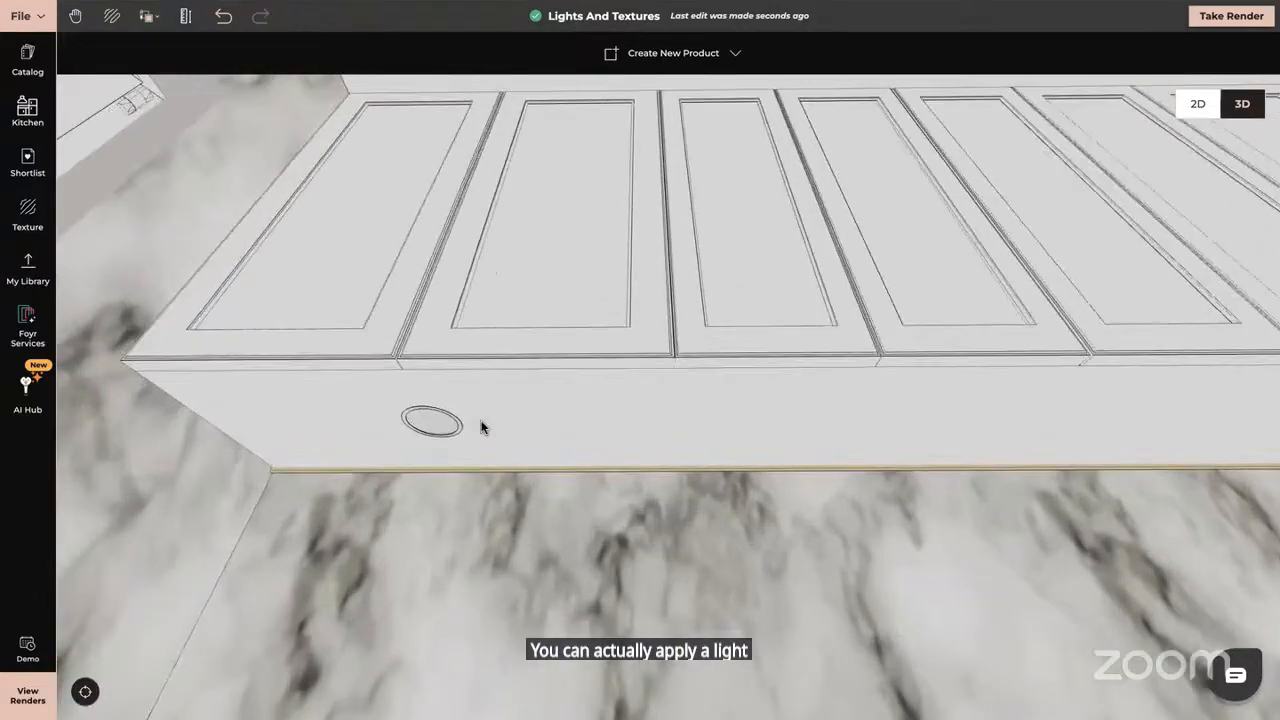
{"action": "left_click", "coordinate": [148, 17]}
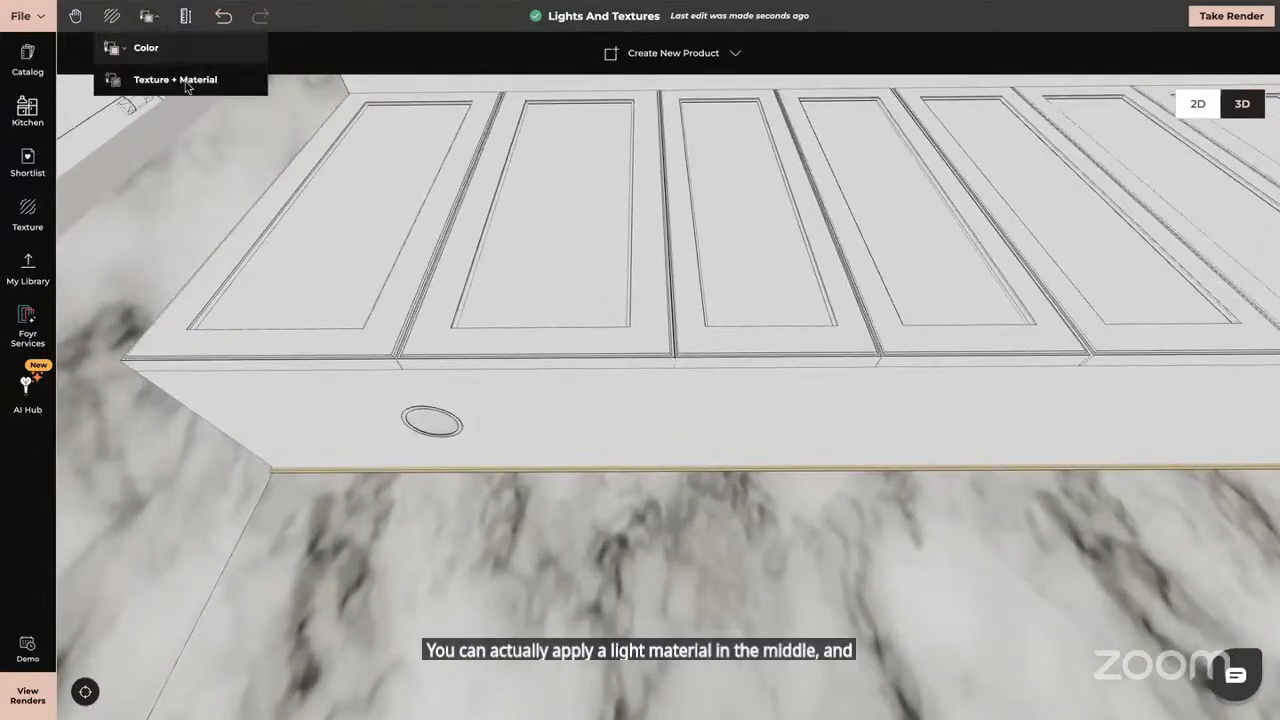
{"action": "left_click", "coordinate": [172, 77]}
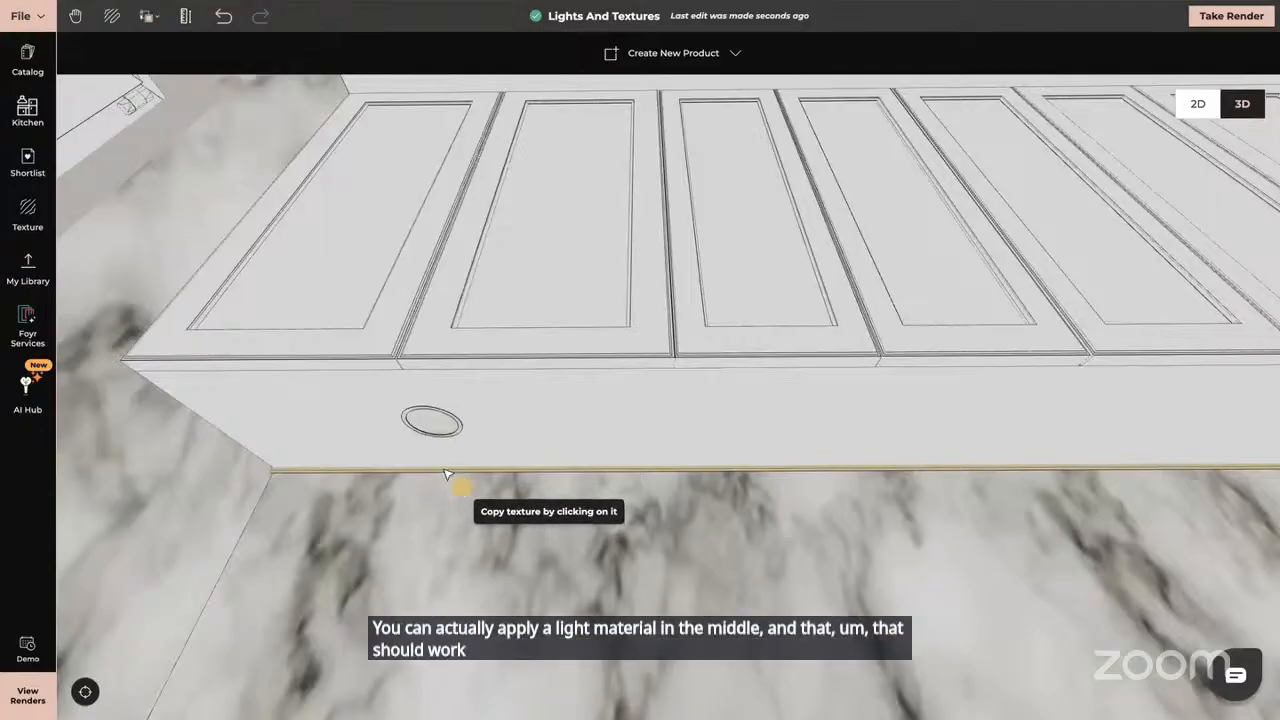
{"action": "left_click", "coordinate": [448, 470]}
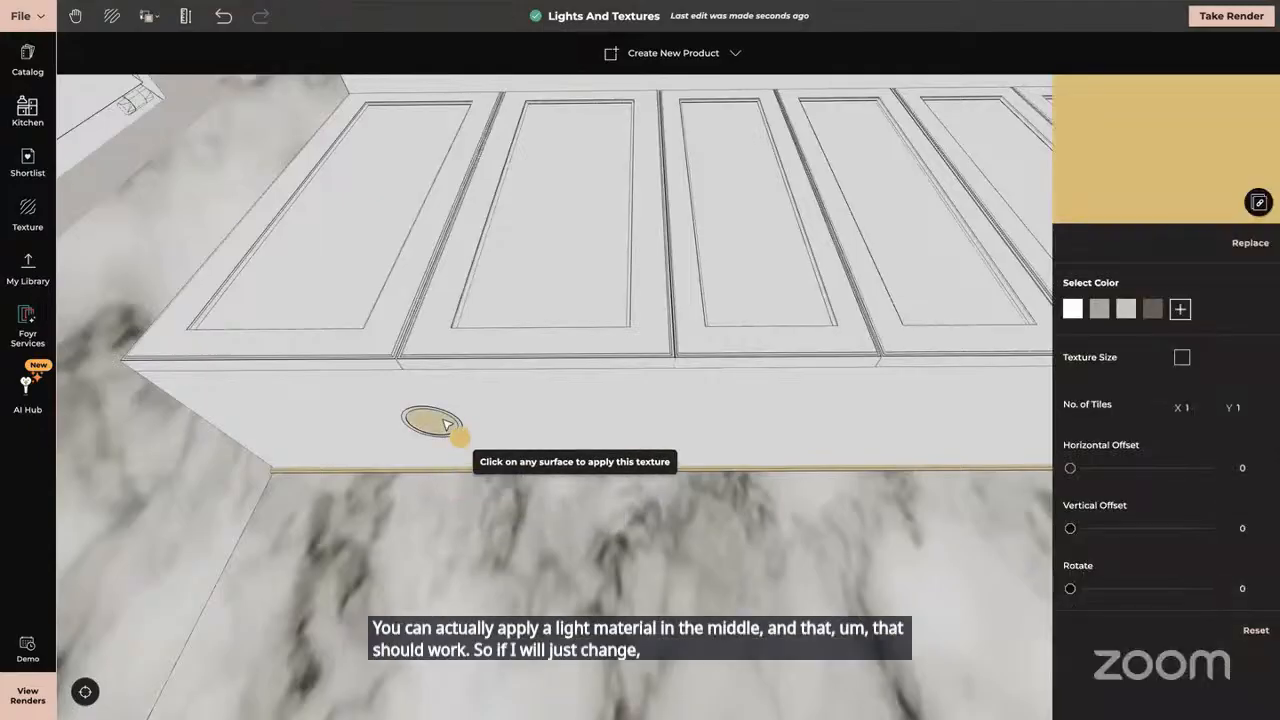
{"action": "key", "text": "Escape"}
{"action": "left_click_drag", "start_coordinate": [550, 484], "coordinate": [487, 484]}
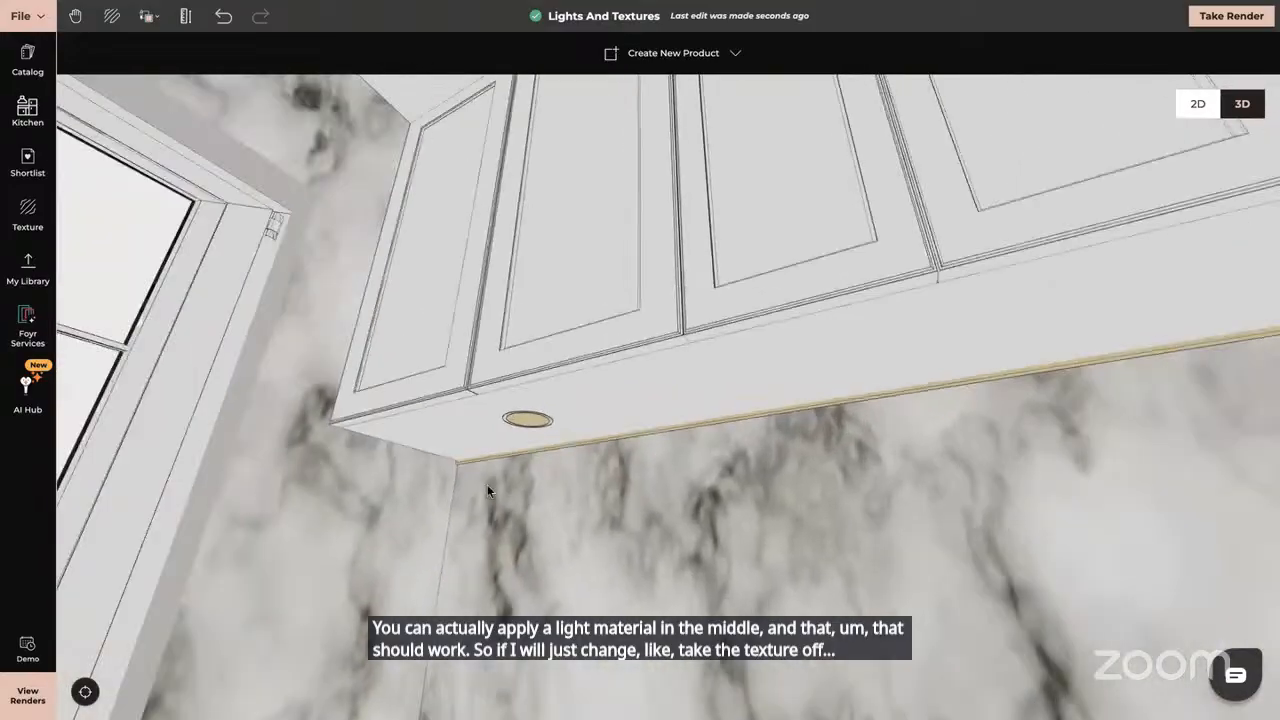
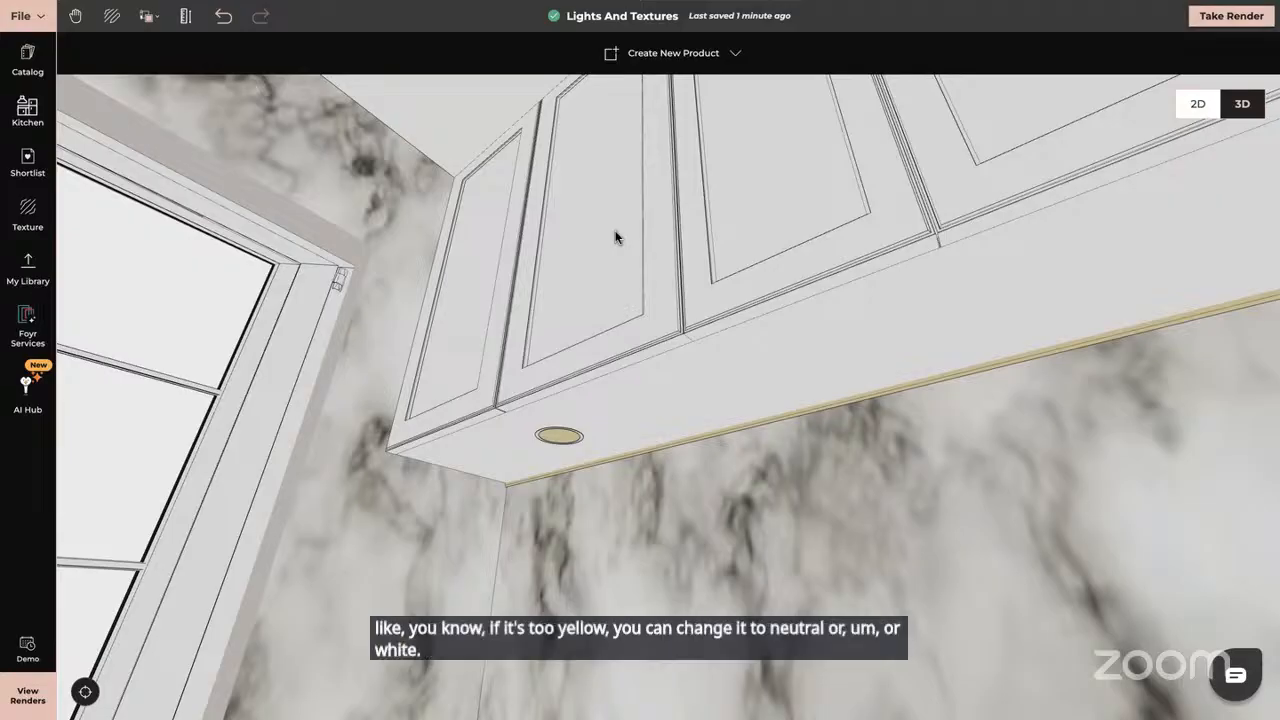
Search the texture library for light material to view the light-emitting materials, and close the library.
{"action": "left_click", "coordinate": [28, 214]}
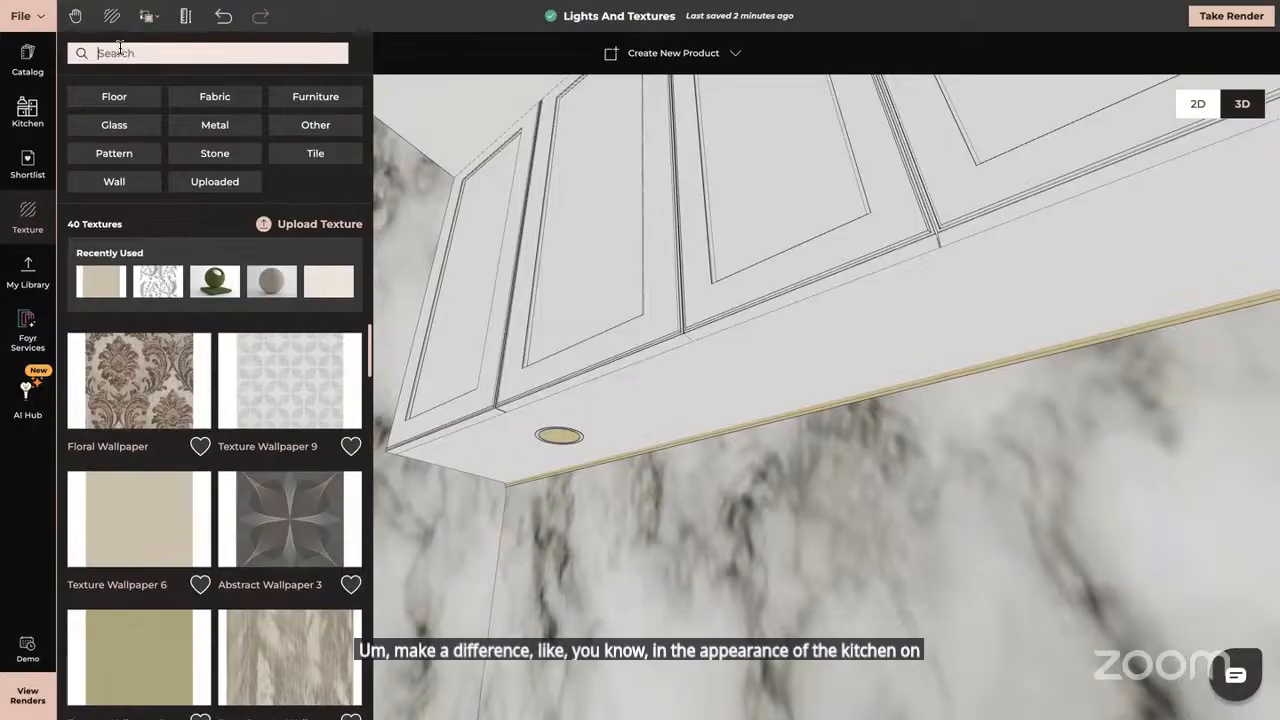
{"action": "type", "text": "light"}
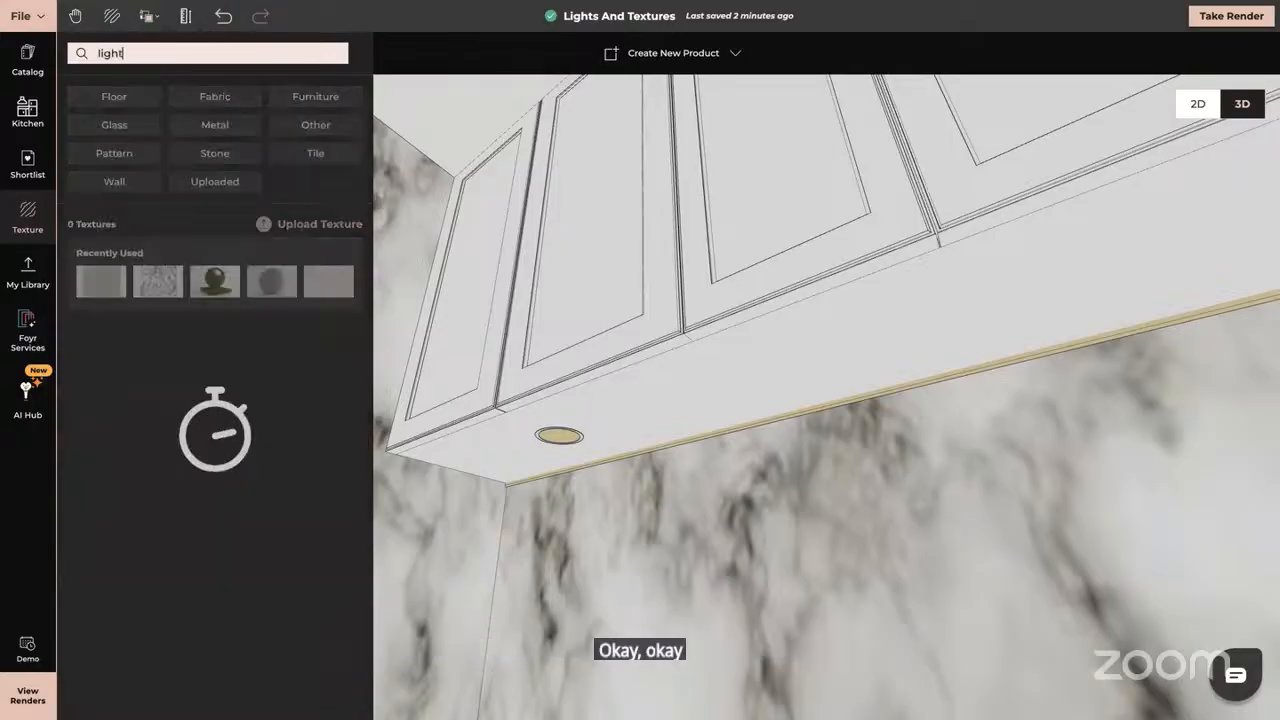
{"action": "type", "text": " material"}
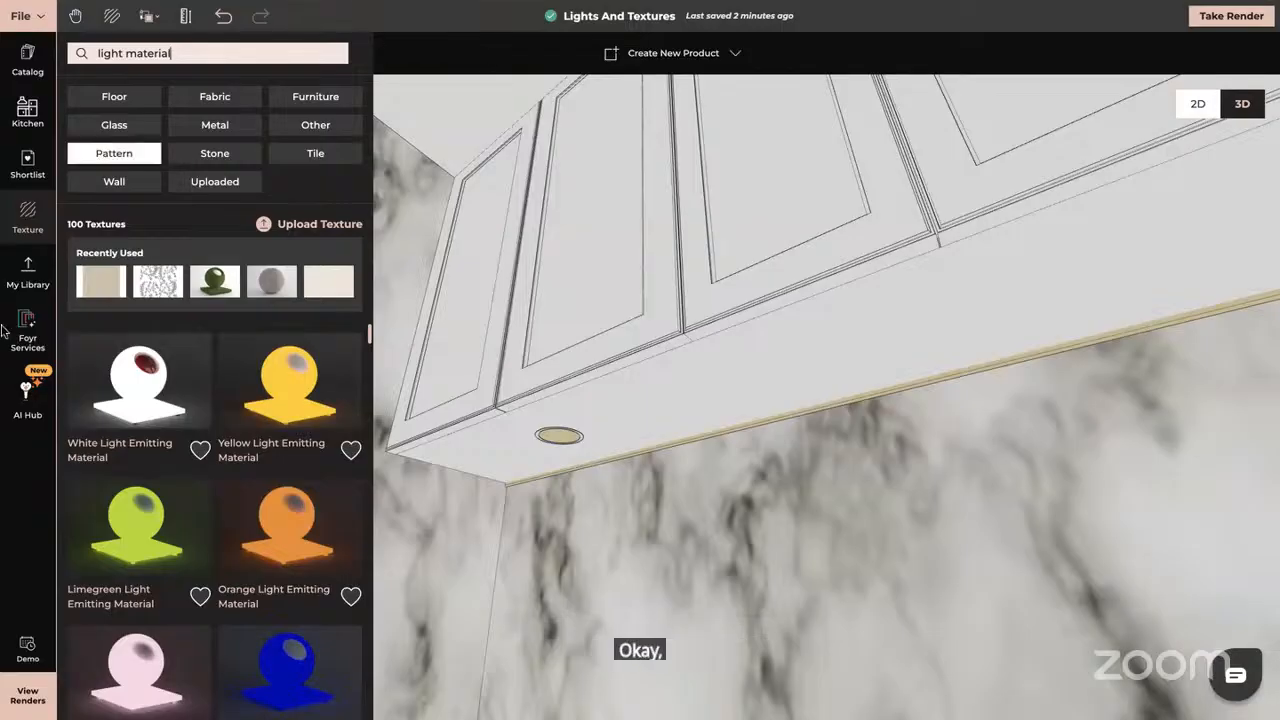
{"action": "left_click", "coordinate": [6, 558]}
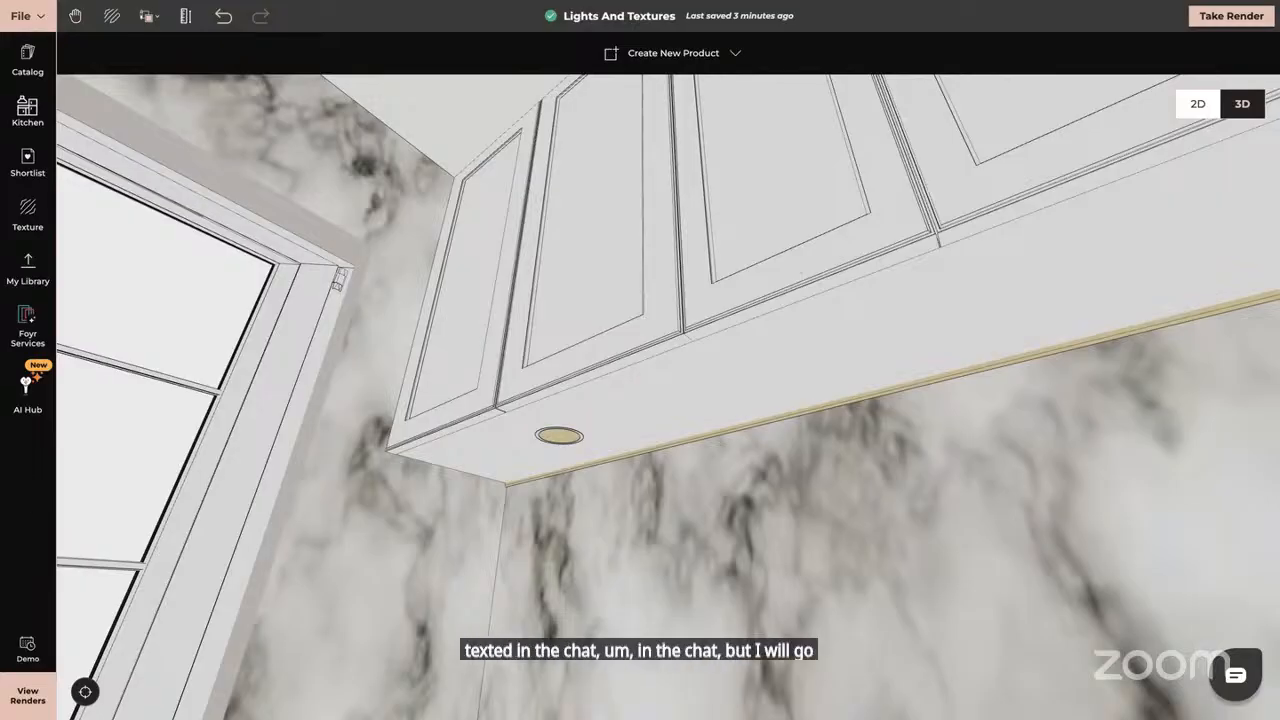
Switch to the Different Ceiling Heights project and go through the living room to the arched door beyond the dining table.
{"action": "key", "text": "ctrl+Tab"}
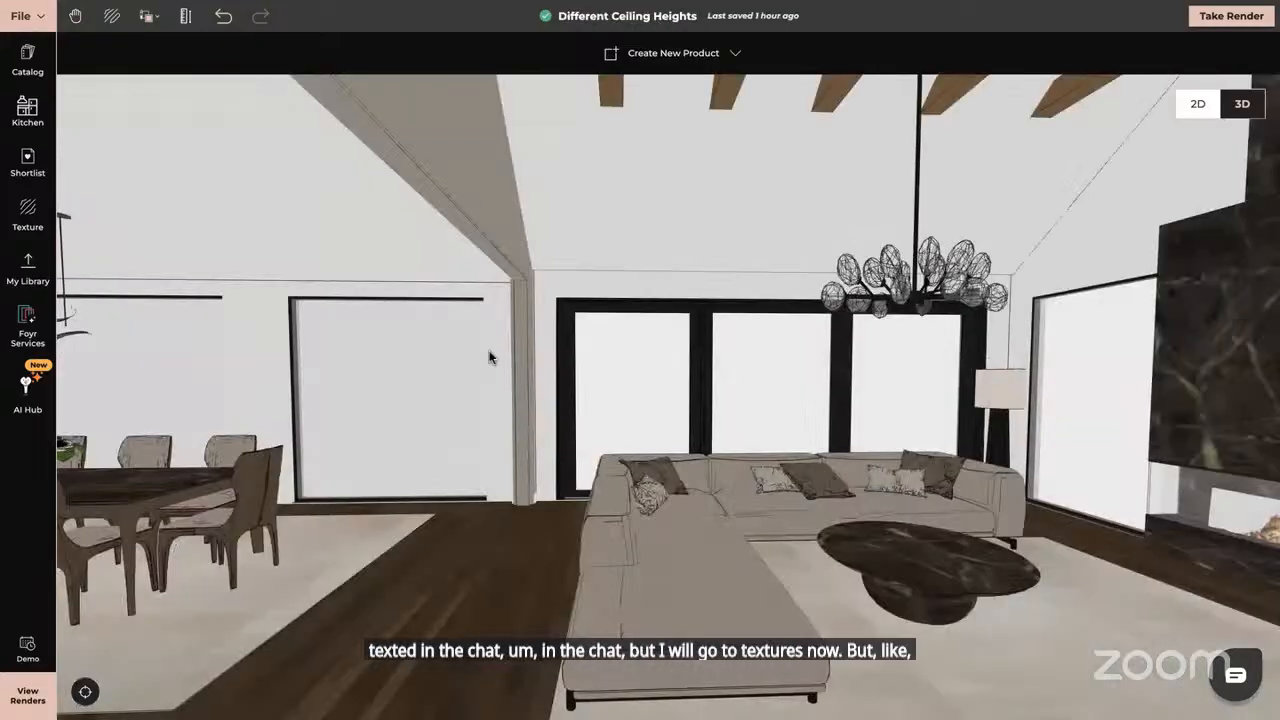
{"action": "left_click_drag", "start_coordinate": [421, 453], "coordinate": [230, 450]}
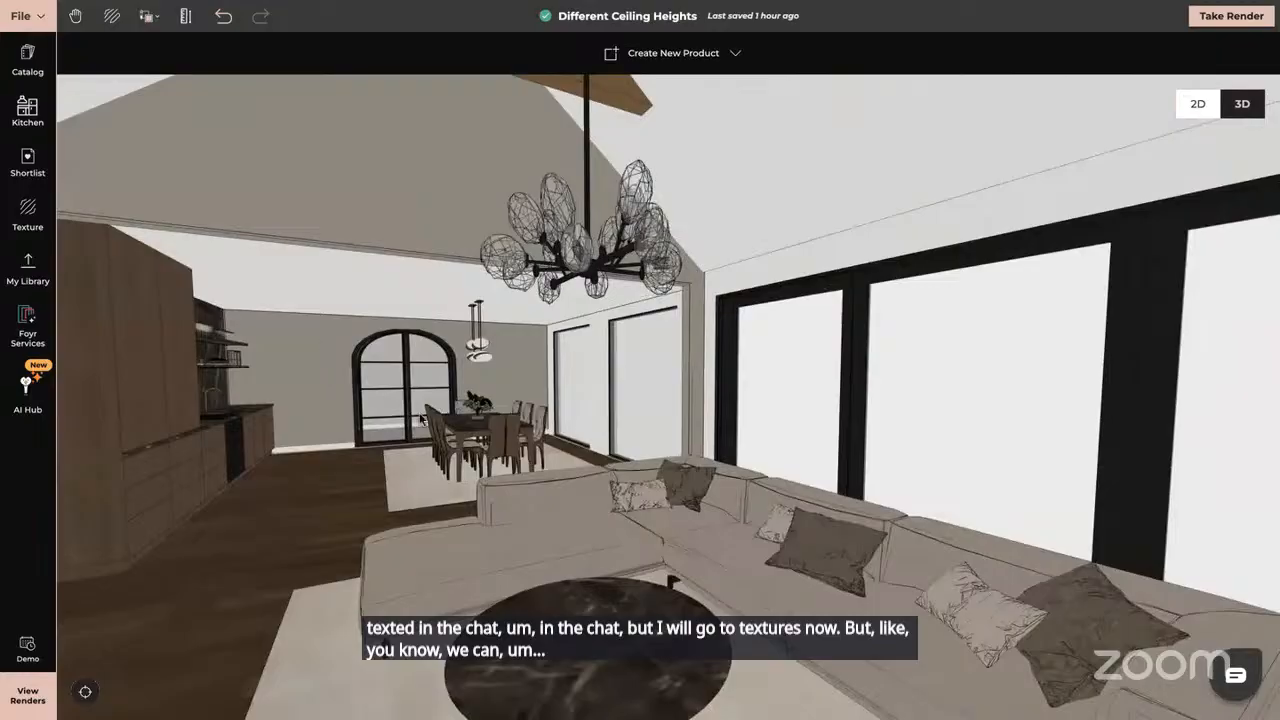
{"action": "left_click_drag", "start_coordinate": [428, 503], "coordinate": [589, 474]}
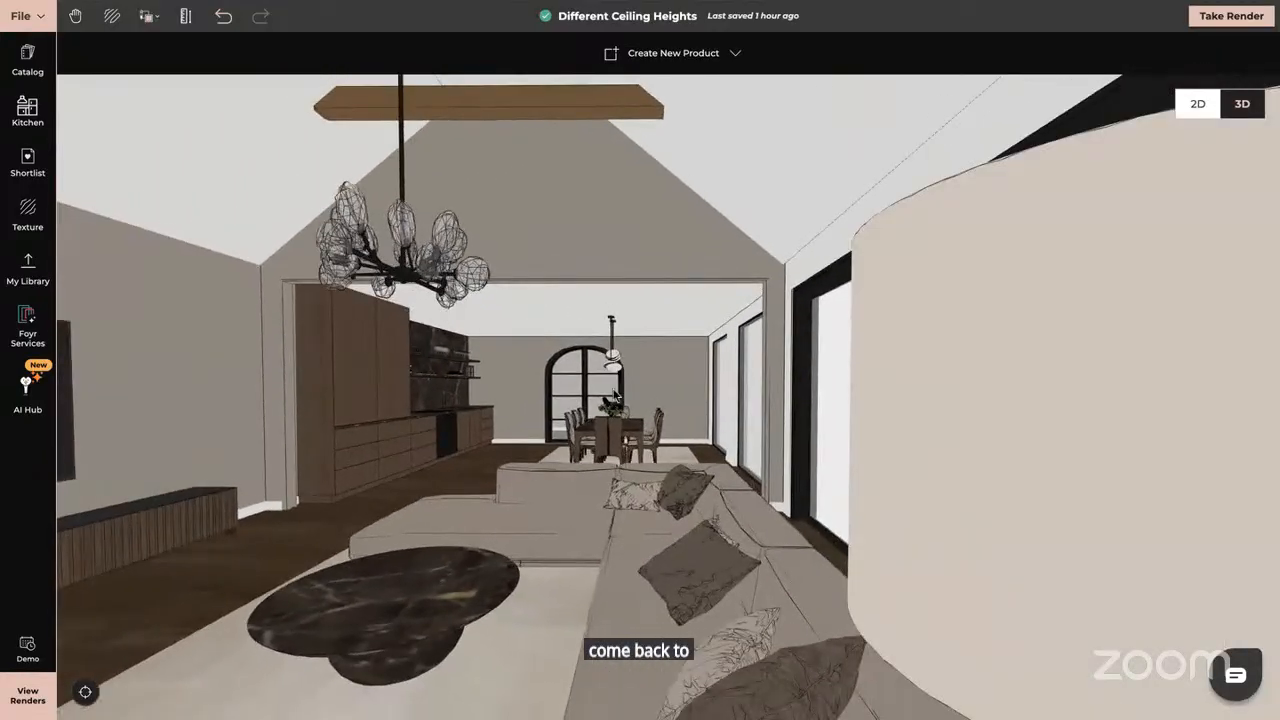
{"action": "left_click", "coordinate": [667, 369]}
{"action": "scroll", "coordinate": [665, 364], "scroll_direction": "up", "scroll_amount": 5}
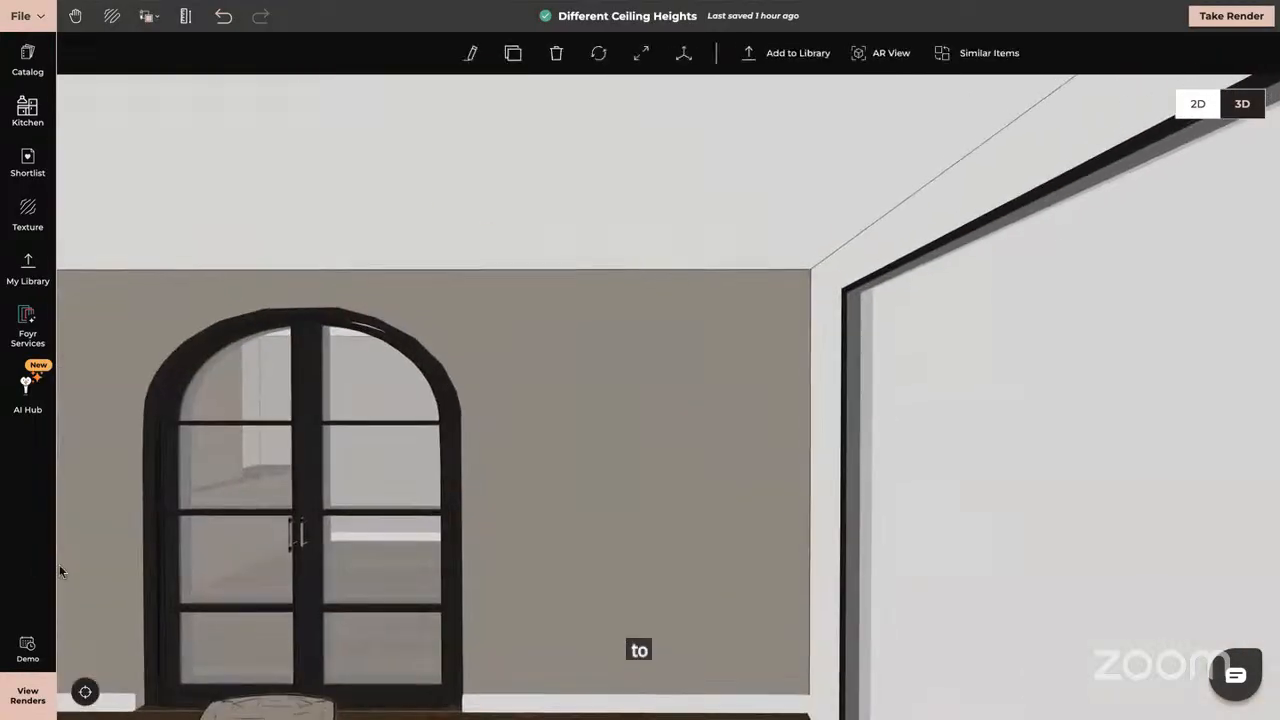
{"action": "left_click", "coordinate": [320, 441]}
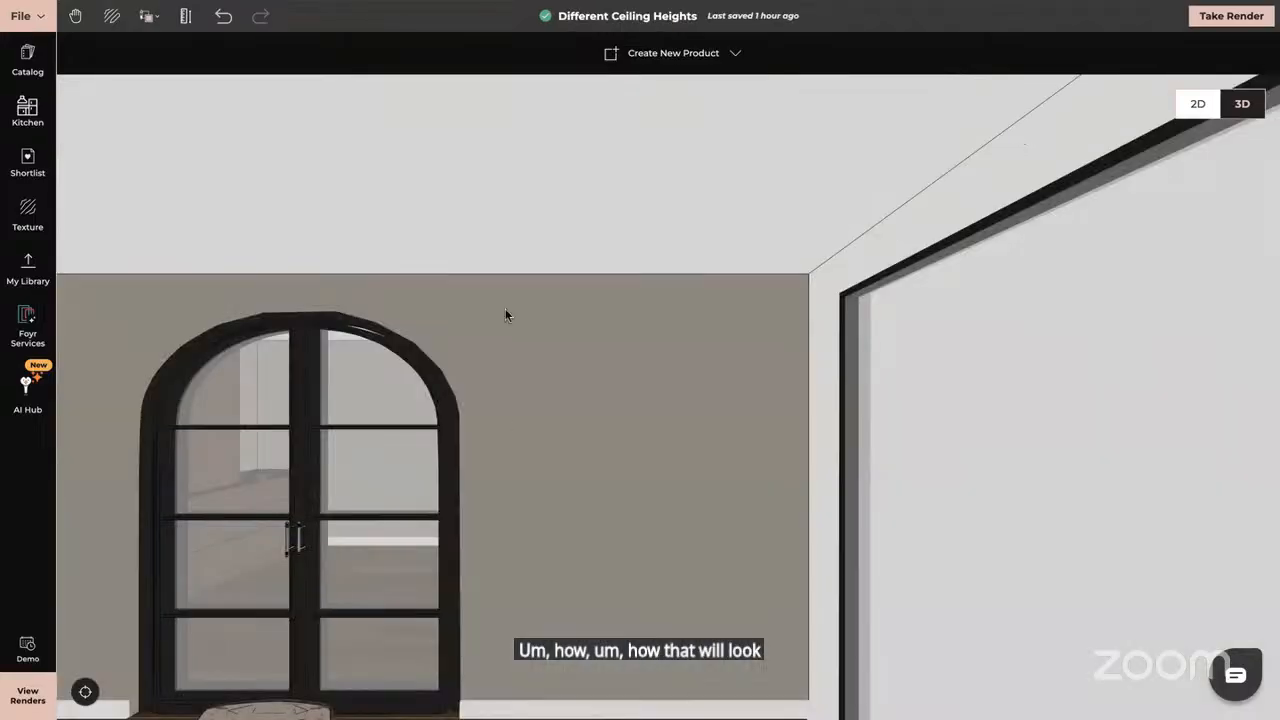
Go past the arched door to a straight-on view of the plain wall beside the dark-countertop cabinets.
{"action": "scroll", "coordinate": [505, 502], "scroll_direction": "up", "scroll_amount": 3}
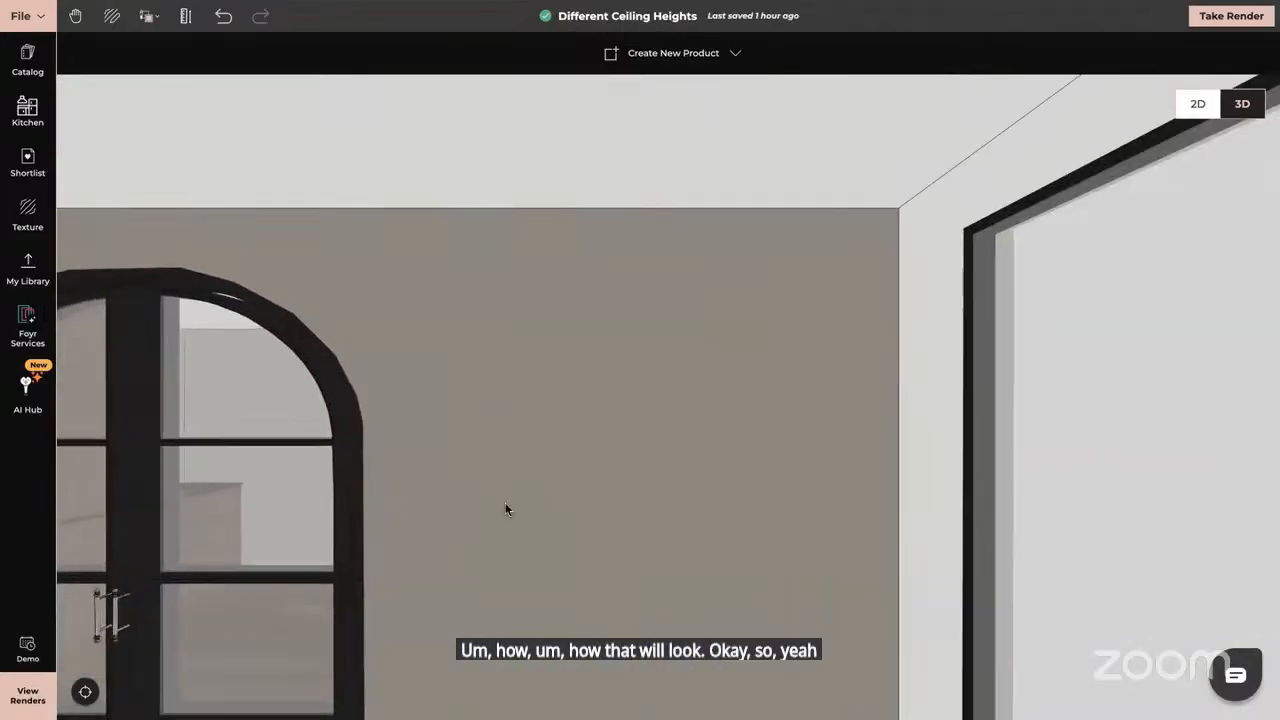
{"action": "right_click_drag", "start_coordinate": [505, 502], "coordinate": [498, 700]}
{"action": "left_click_drag", "start_coordinate": [535, 489], "coordinate": [539, 546]}
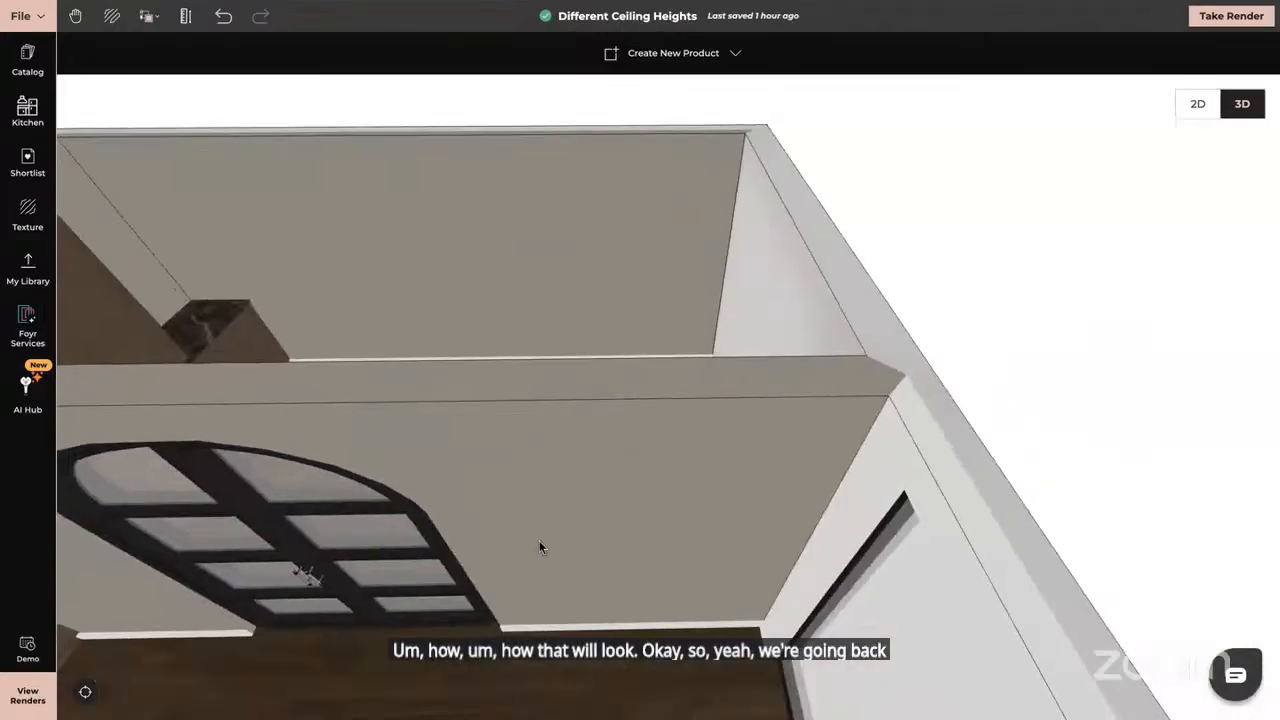
{"action": "left_click", "coordinate": [525, 206]}
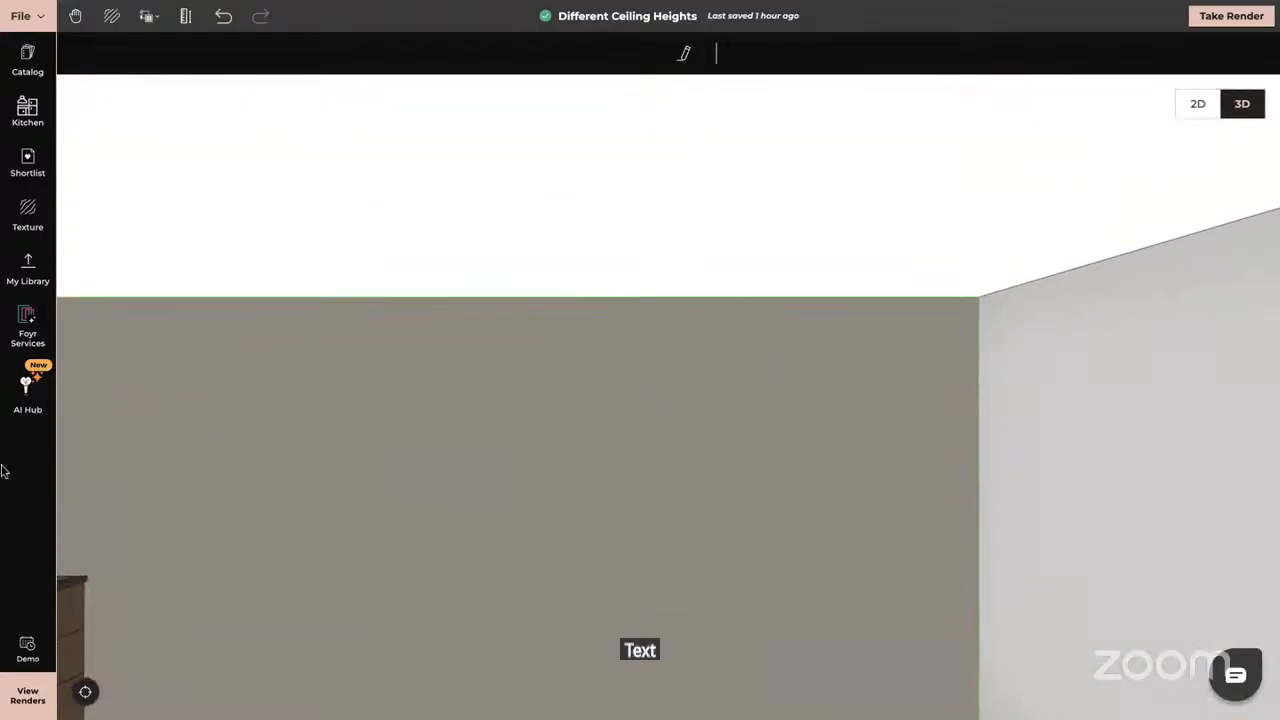
{"action": "scroll", "coordinate": [419, 470], "scroll_direction": "down", "scroll_amount": 3}
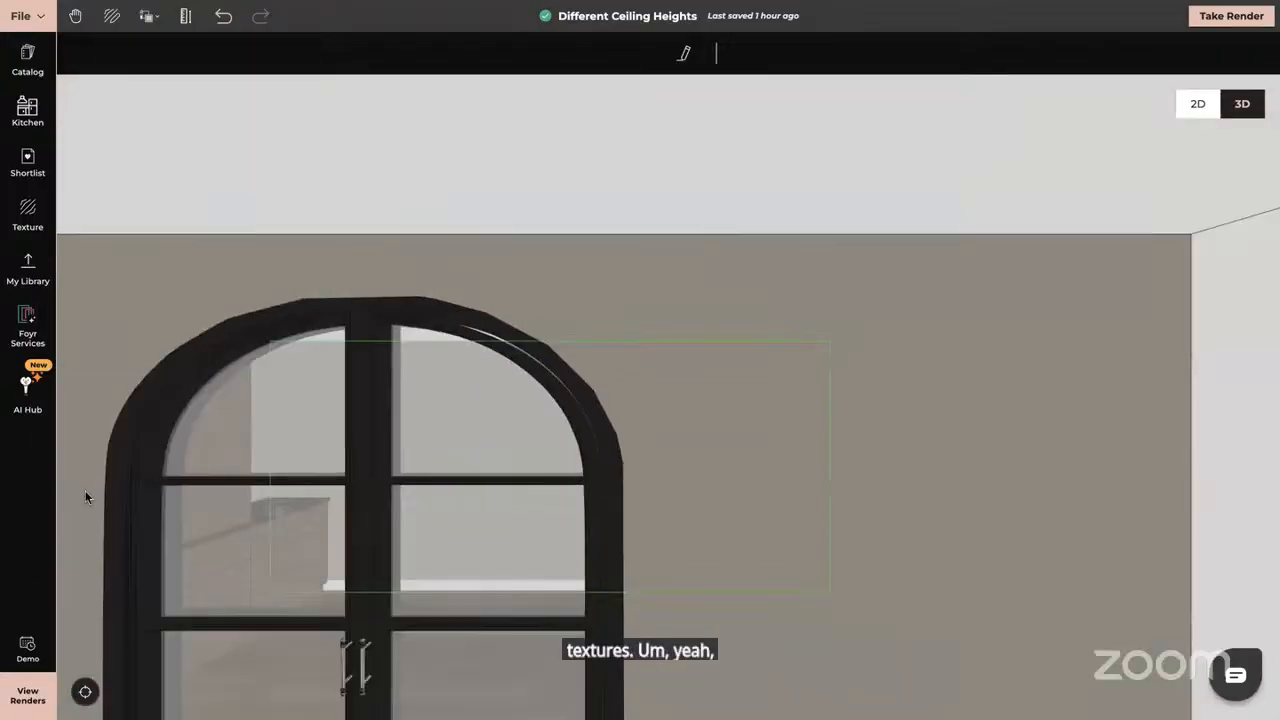
{"action": "left_click_drag", "start_coordinate": [562, 354], "coordinate": [566, 409]}
{"action": "double_click", "coordinate": [567, 411]}
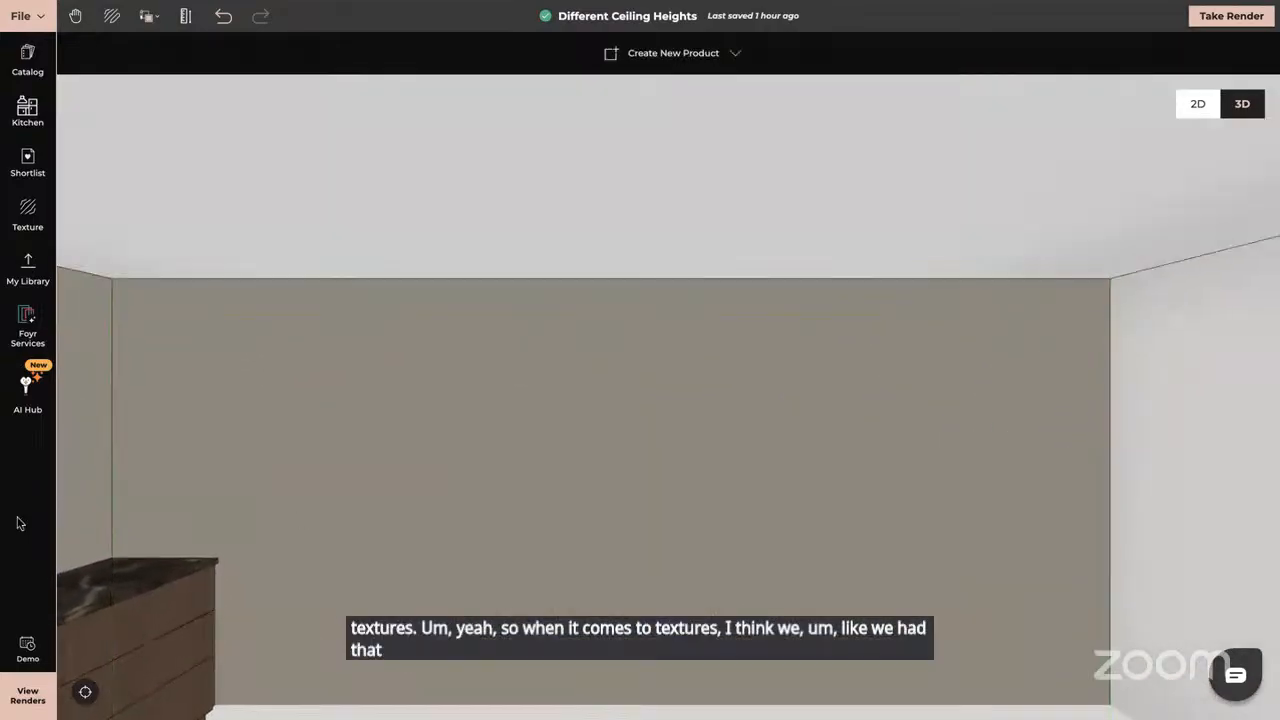
{"action": "right_click_drag", "start_coordinate": [543, 429], "coordinate": [619, 356]}
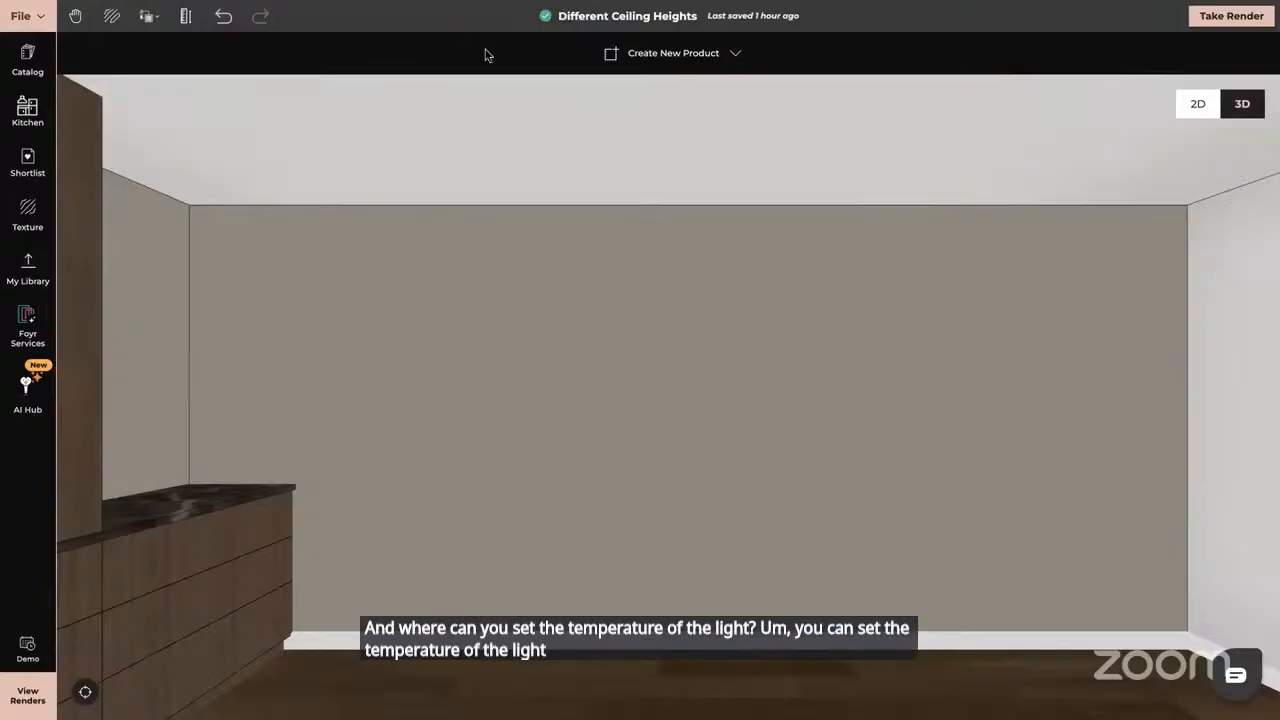
Search the catalog for a ceiling lamp and place the Pool Ceiling Lamp 190 on the ceiling in front of the plain wall.
{"action": "left_click", "coordinate": [25, 60]}
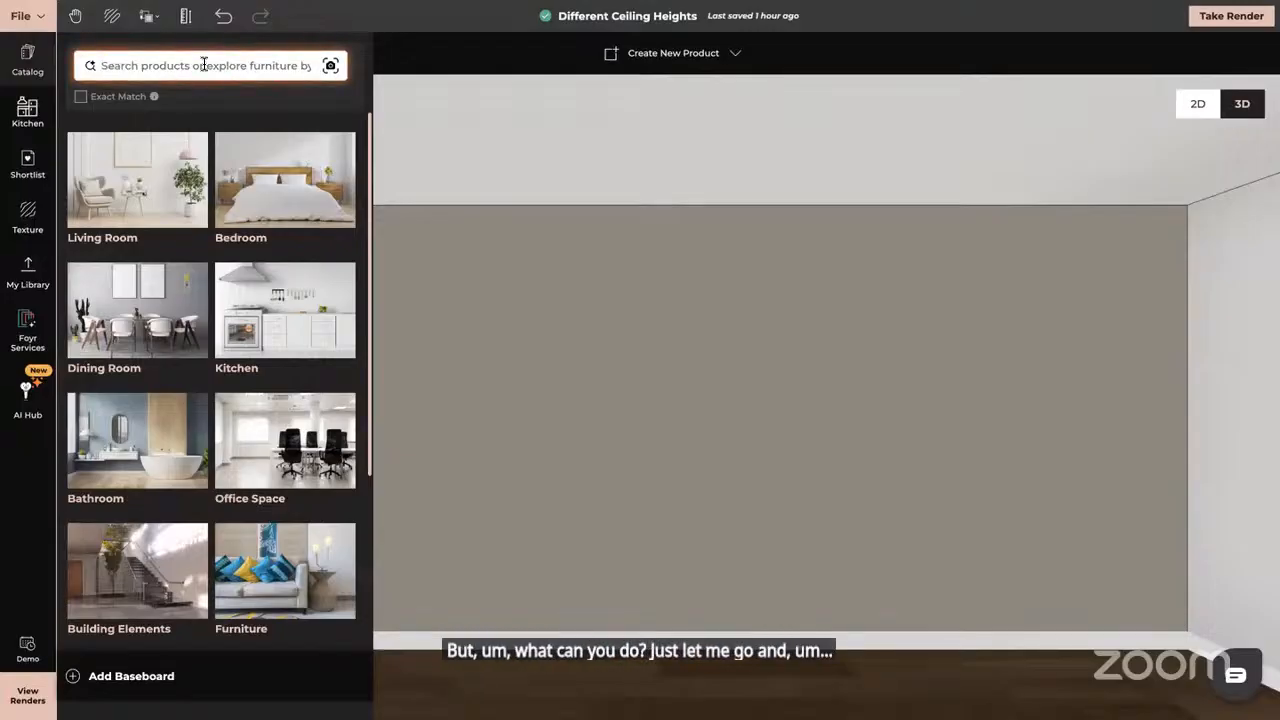
{"action": "type", "text": "l"}
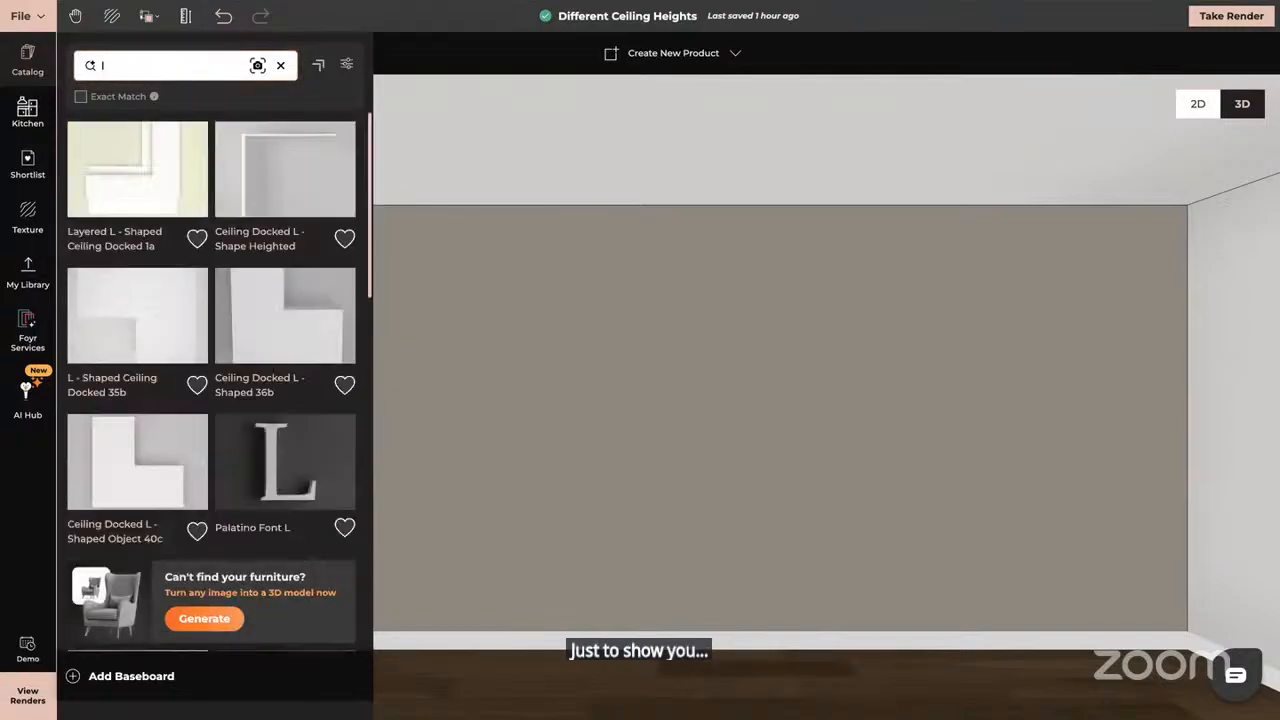
{"action": "key", "text": "BackSpace"}
{"action": "type", "text": "ceo"}
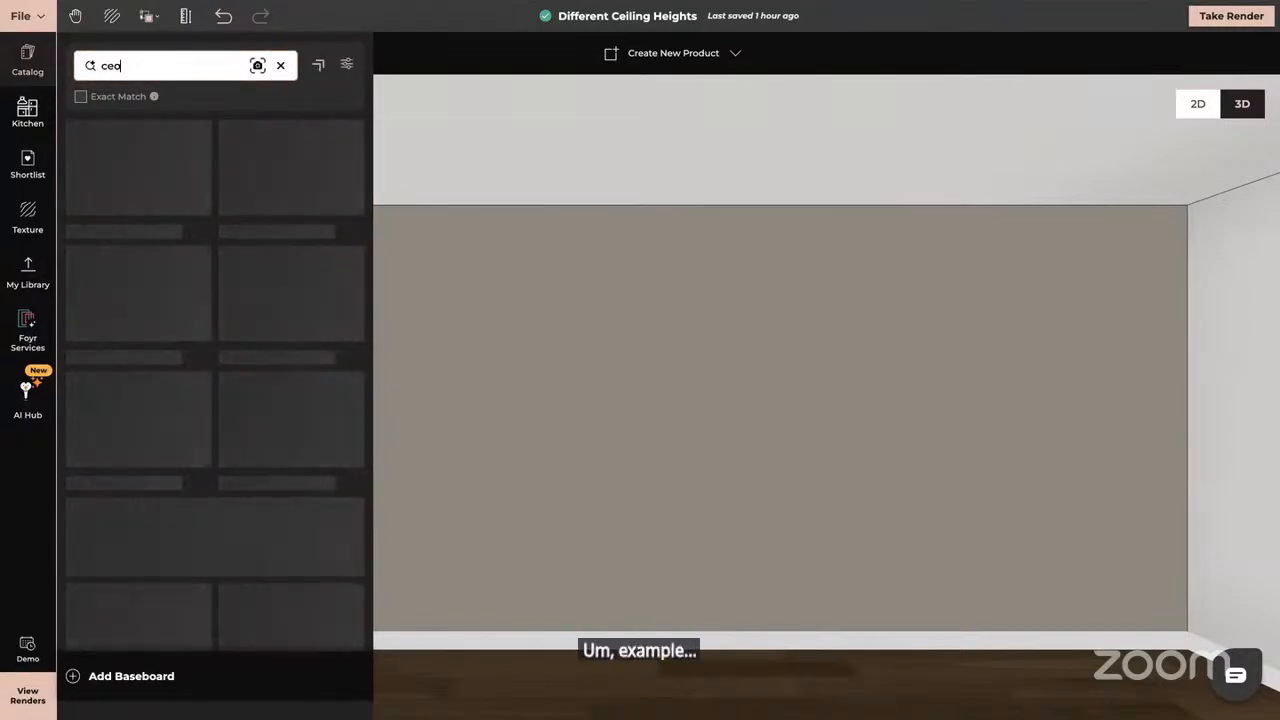
{"action": "type", "text": "iling l"}
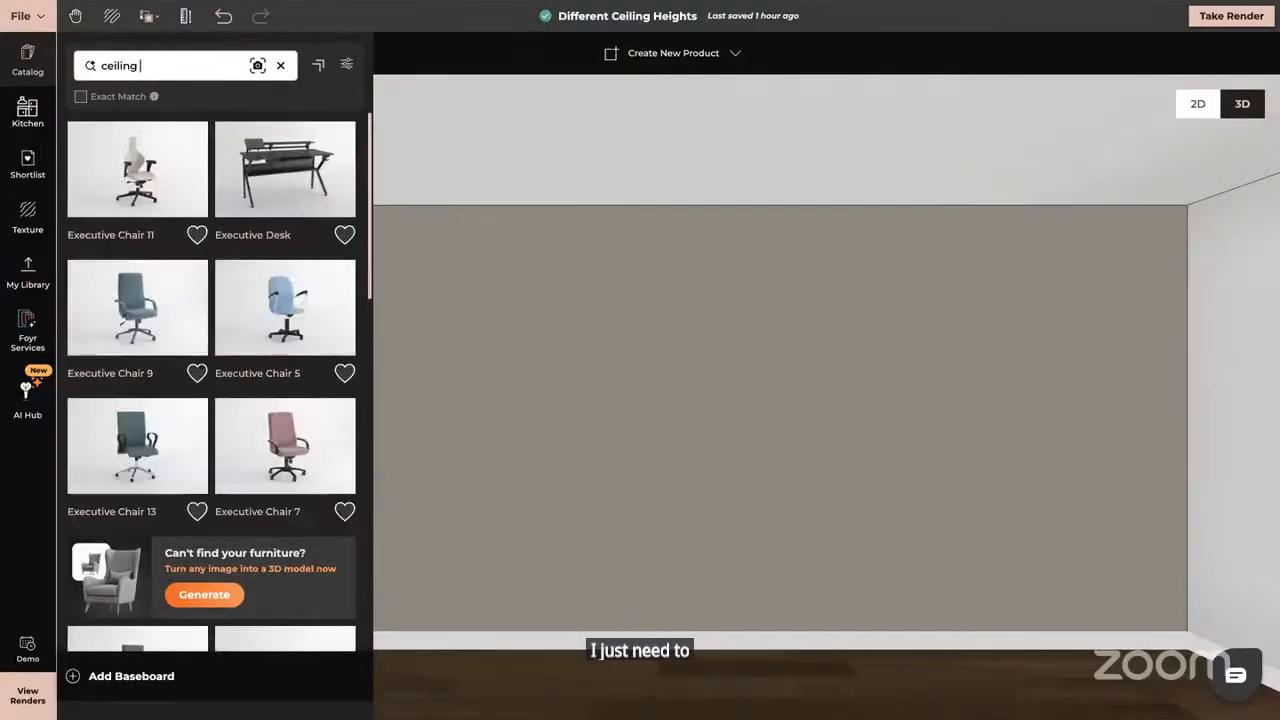
{"action": "type", "text": "amp"}
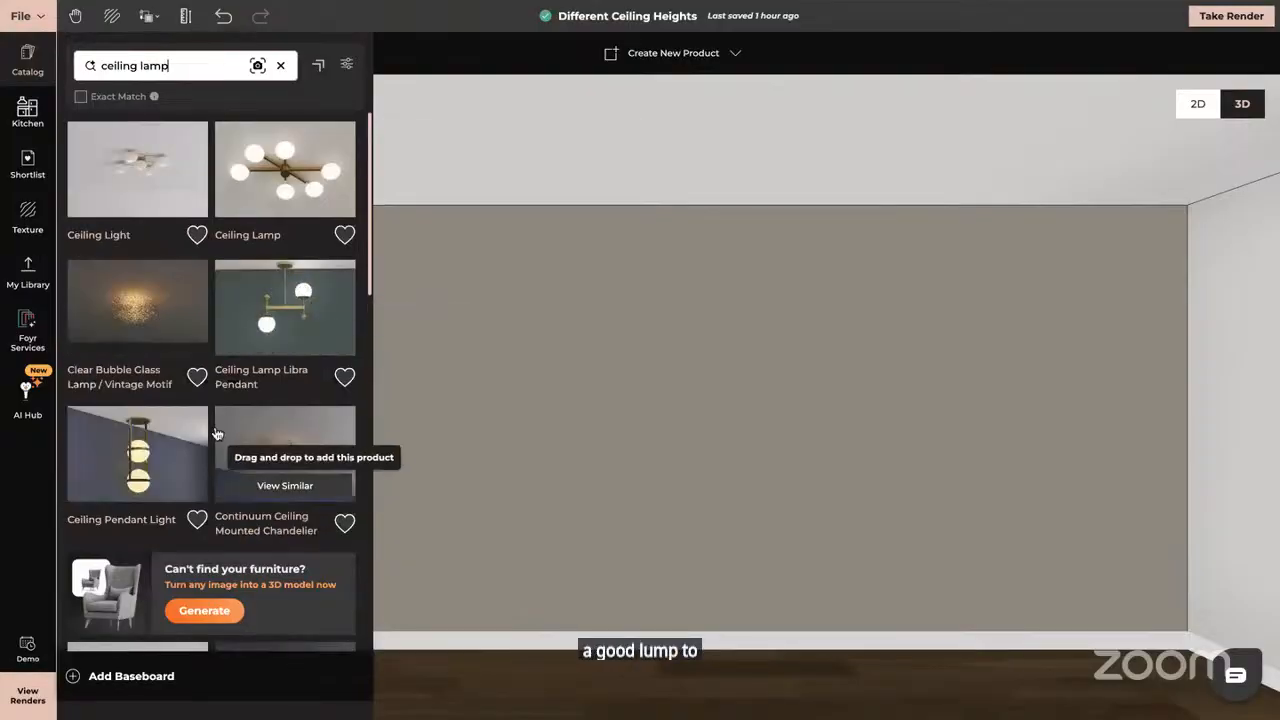
{"action": "scroll", "coordinate": [216, 430], "scroll_direction": "down", "scroll_amount": 2}
{"action": "scroll", "coordinate": [216, 432], "scroll_direction": "down", "scroll_amount": 5}
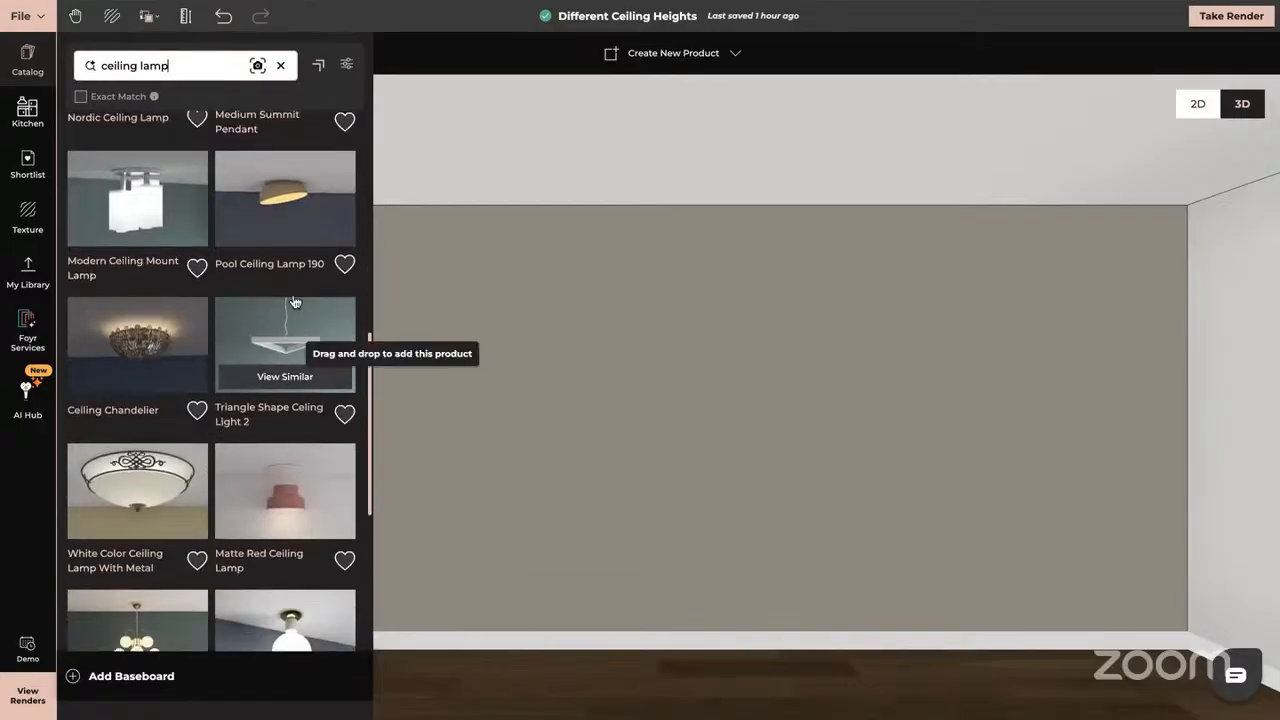
{"action": "left_click", "coordinate": [283, 220]}
{"action": "left_click", "coordinate": [509, 137]}
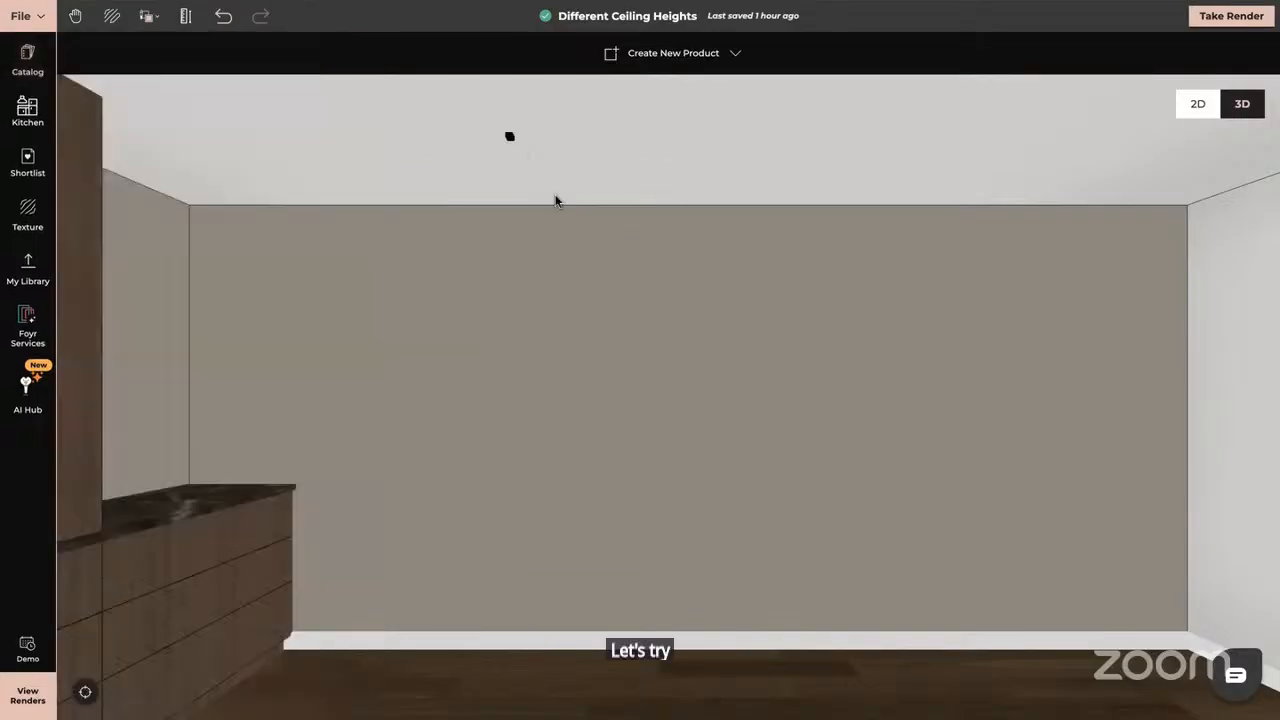
Change the color of the ceiling lamp's light surface to the warm off-white #FFFEF7.
{"action": "left_click_drag", "start_coordinate": [536, 241], "coordinate": [463, 291]}
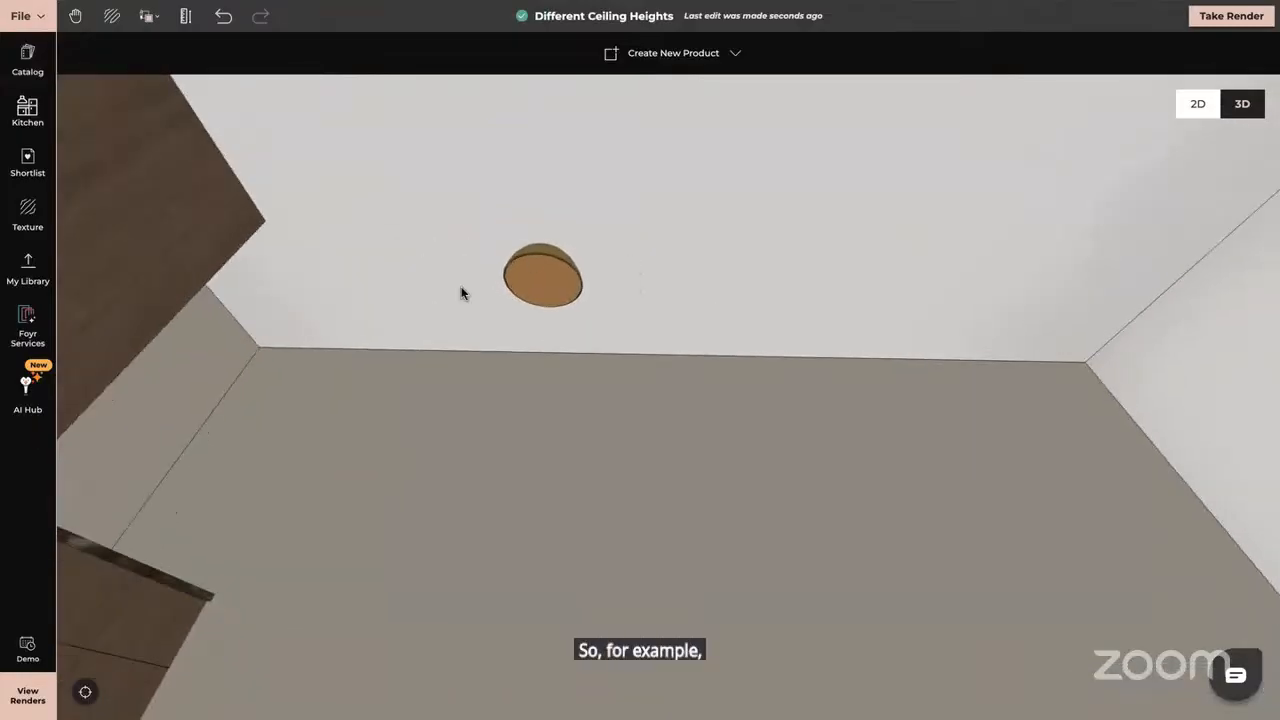
{"action": "left_click", "coordinate": [543, 282]}
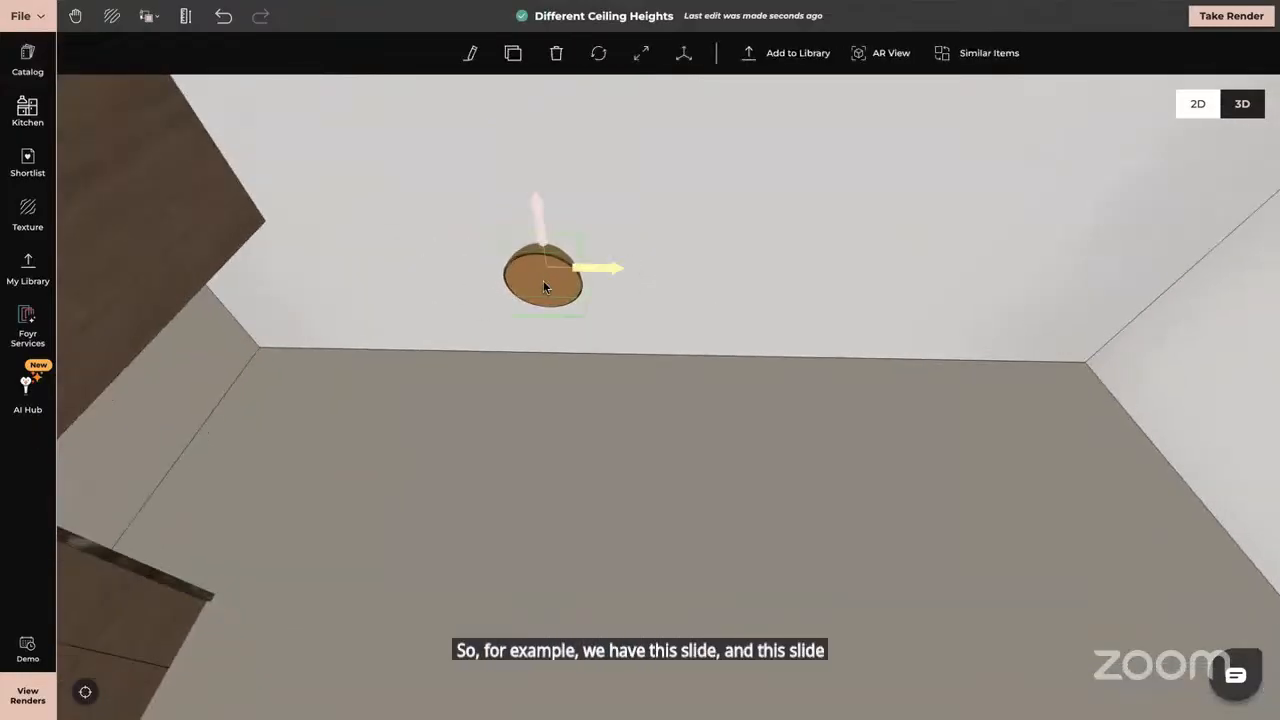
{"action": "left_click", "coordinate": [473, 54]}
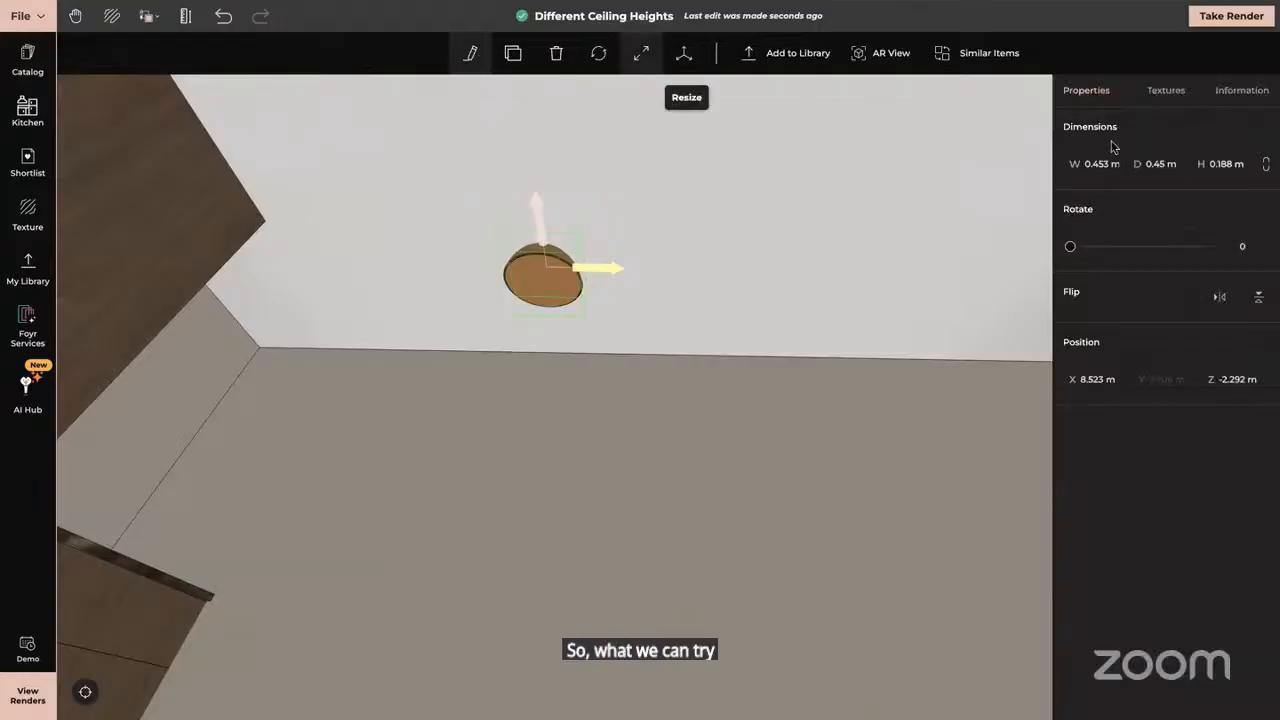
{"action": "left_click", "coordinate": [1166, 91]}
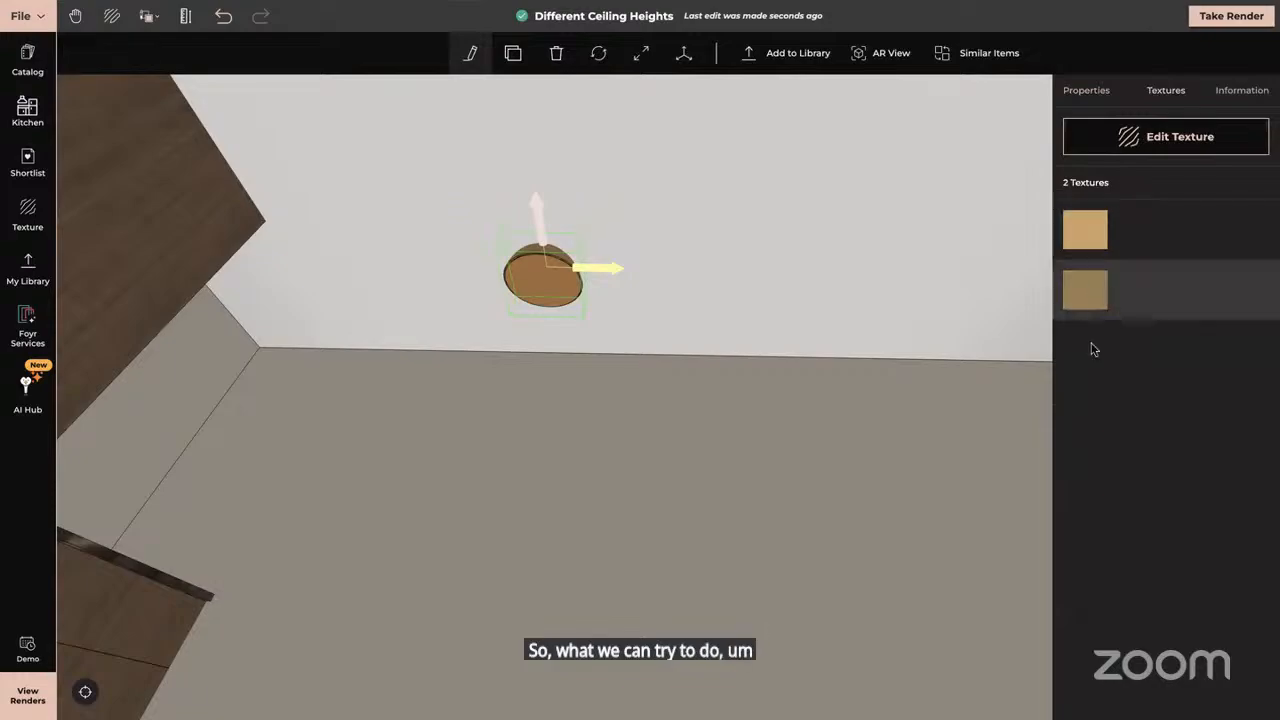
{"action": "left_click", "coordinate": [1086, 232]}
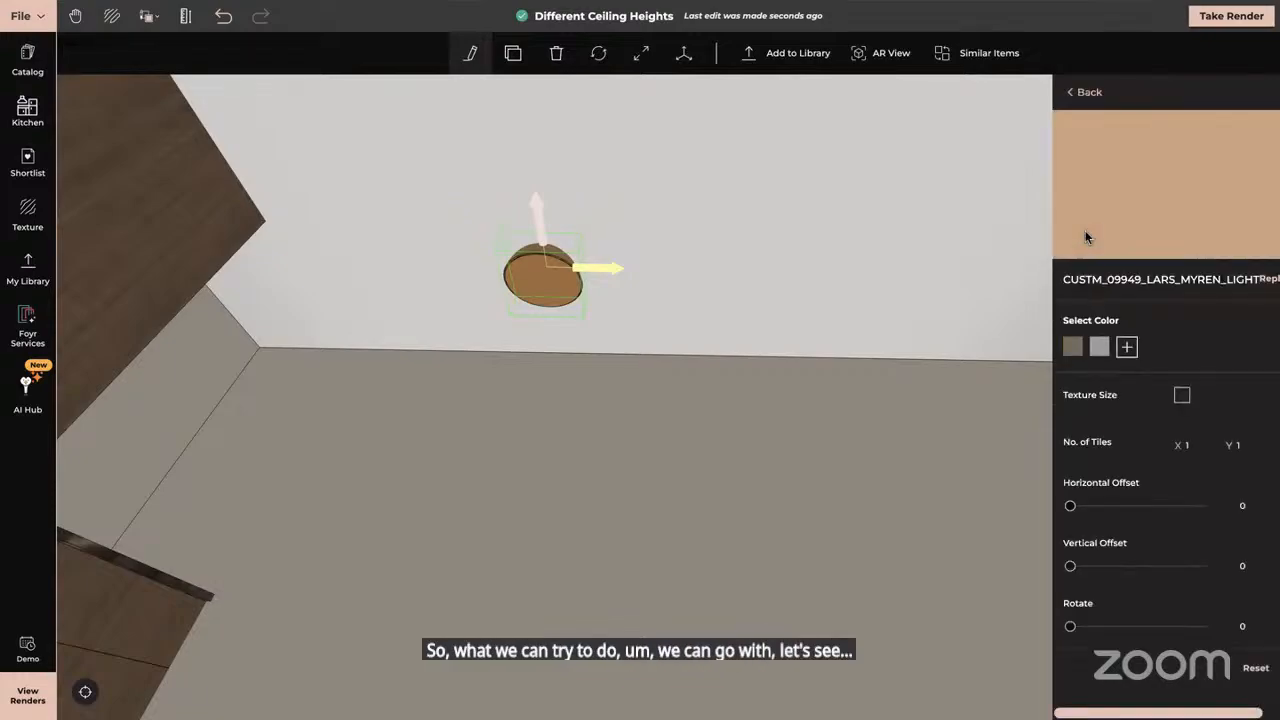
{"action": "left_click", "coordinate": [1126, 346]}
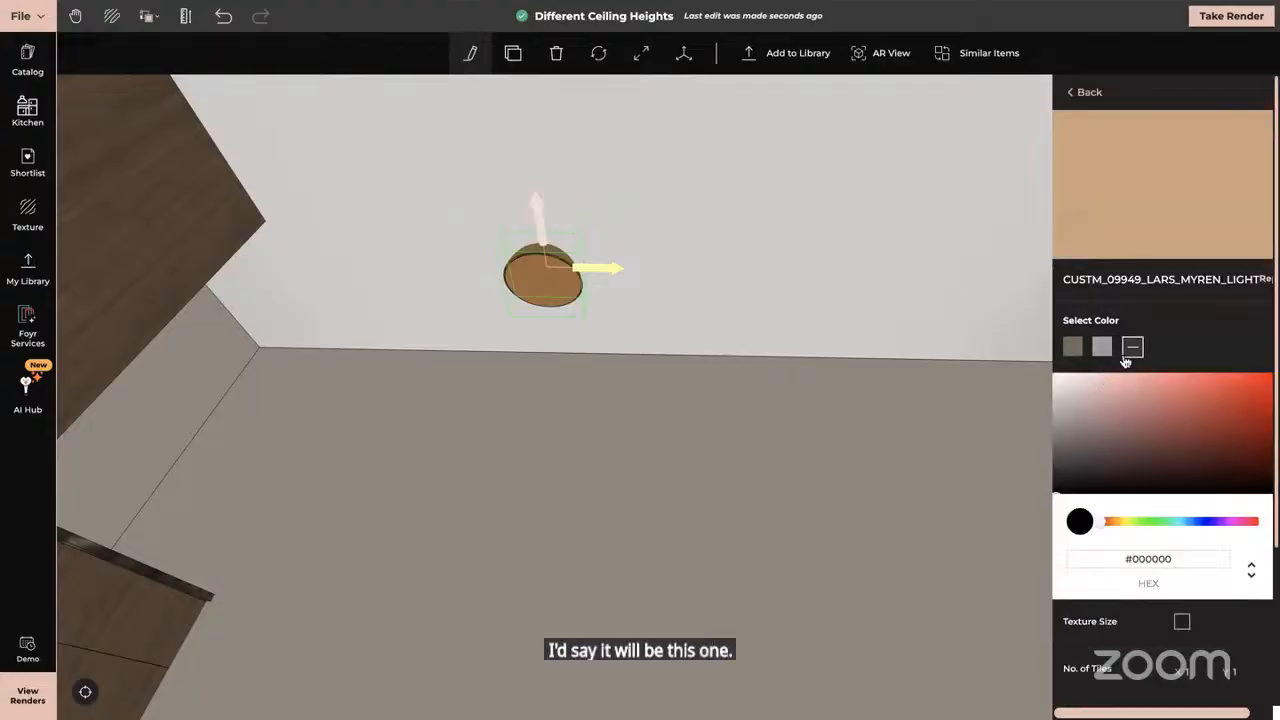
{"action": "mouse_move", "coordinate": [1106, 524]}
{"action": "left_mouse_down"}
{"action": "mouse_move", "coordinate": [1214, 527]}
{"action": "mouse_move", "coordinate": [1121, 530]}
{"action": "left_mouse_up"}
{"action": "left_click_drag", "start_coordinate": [1060, 490], "coordinate": [1061, 379]}
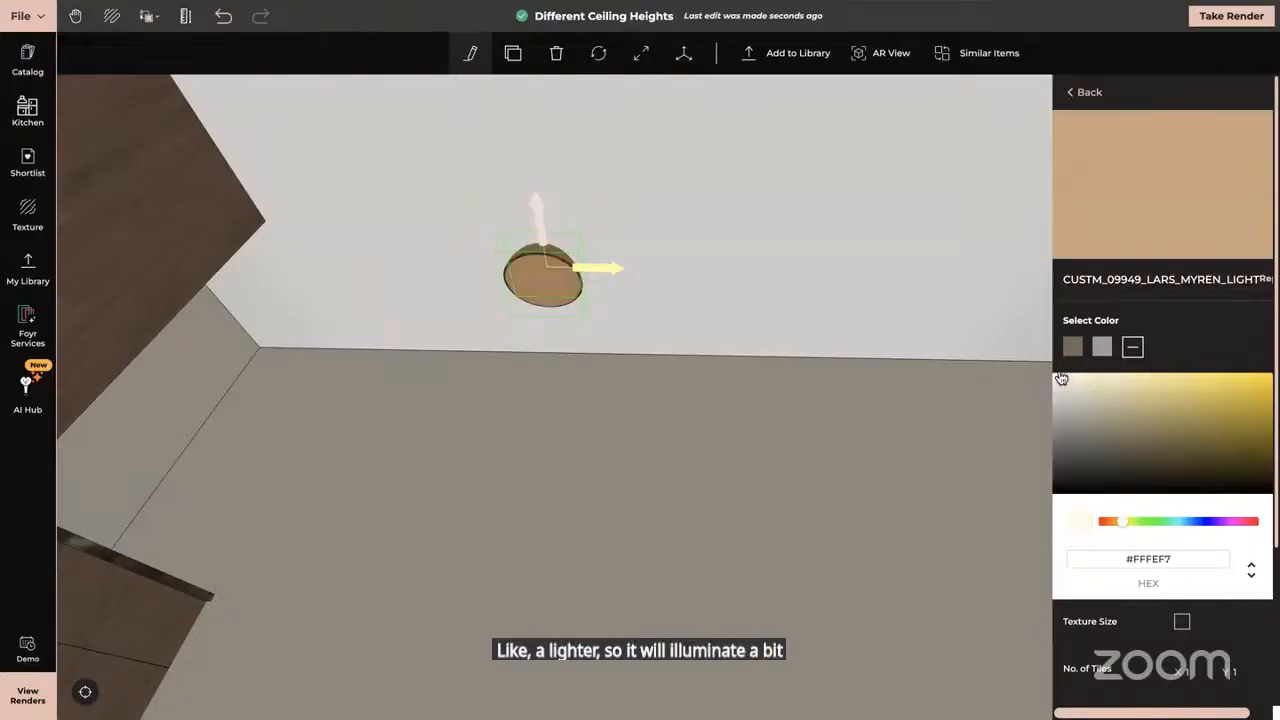
Search the texture library for natural light material.
{"action": "left_click", "coordinate": [27, 214]}
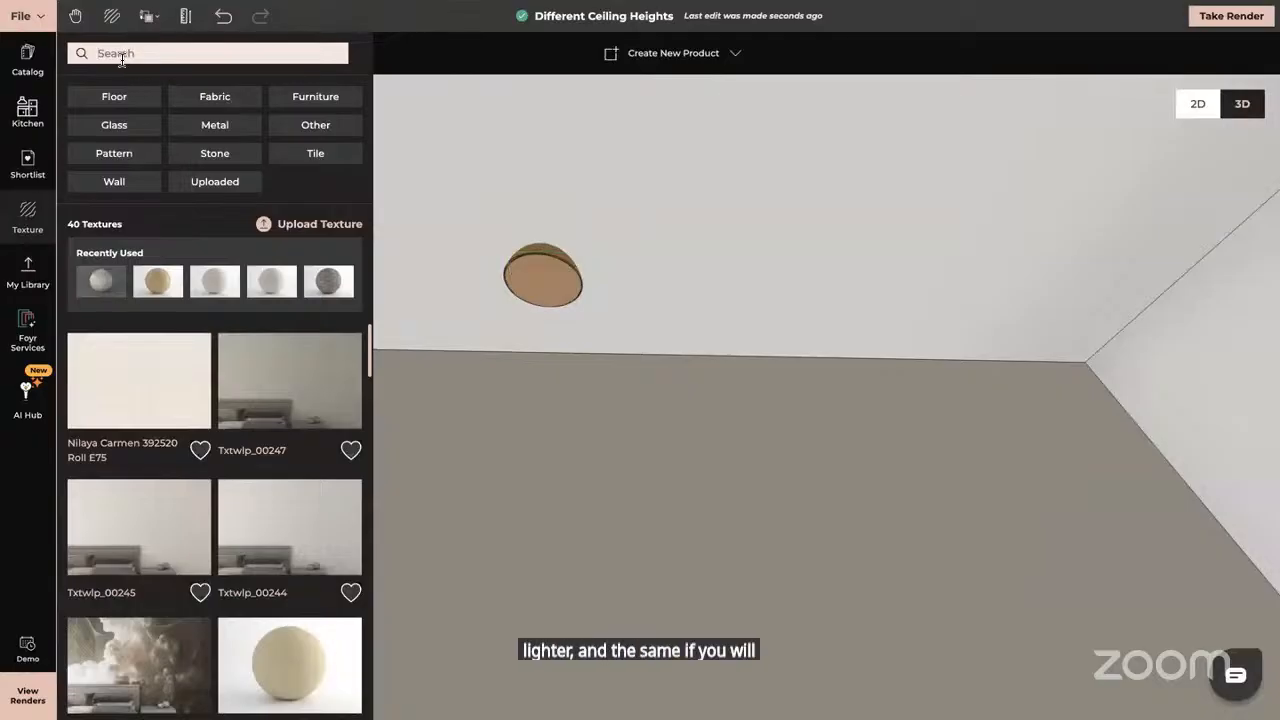
{"action": "type", "text": "ligh"}
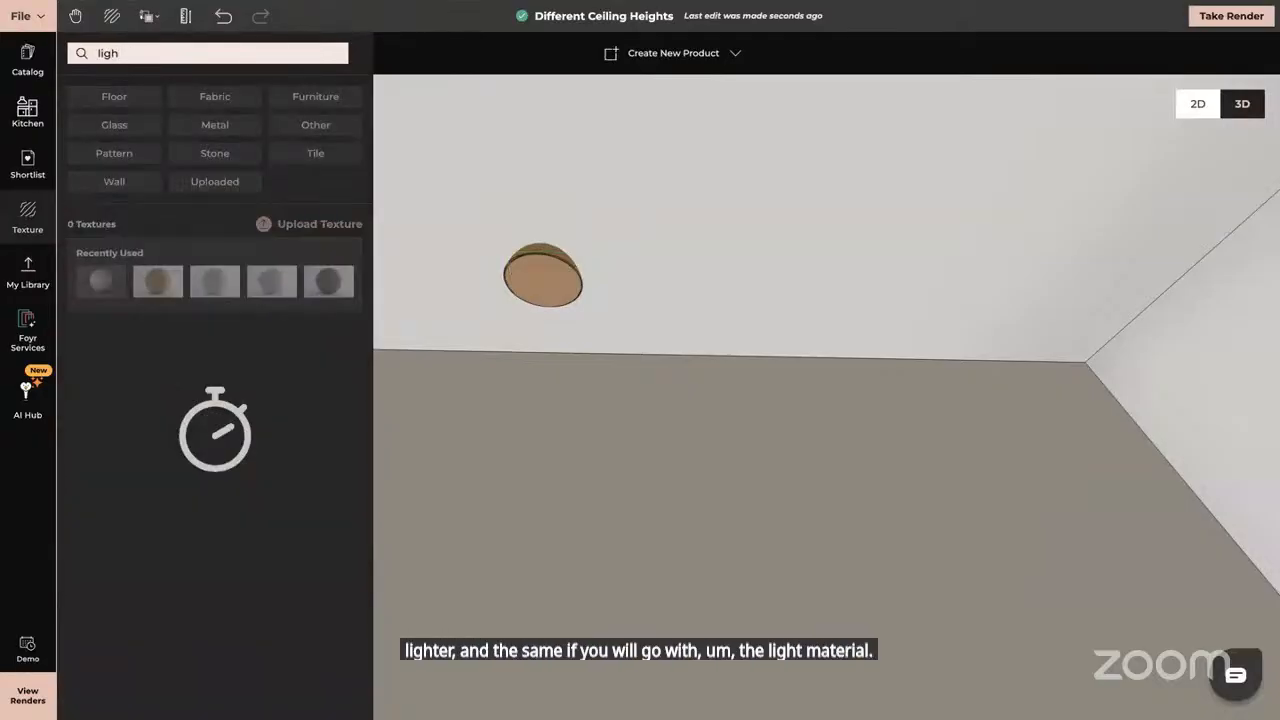
{"action": "key", "text": "BackSpace"}
{"action": "key", "text": "BackSpace"}
{"action": "key", "text": "BackSpace"}
{"action": "key", "text": "BackSpace"}
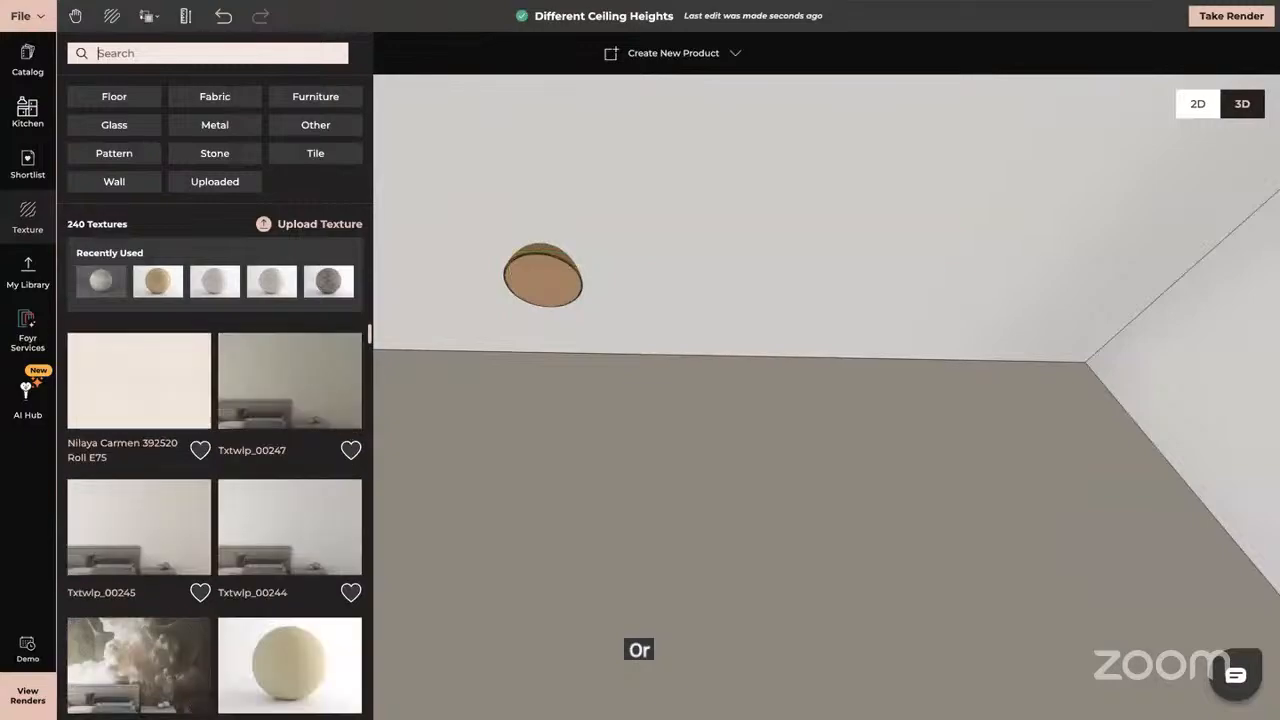
{"action": "type", "text": "natut"}
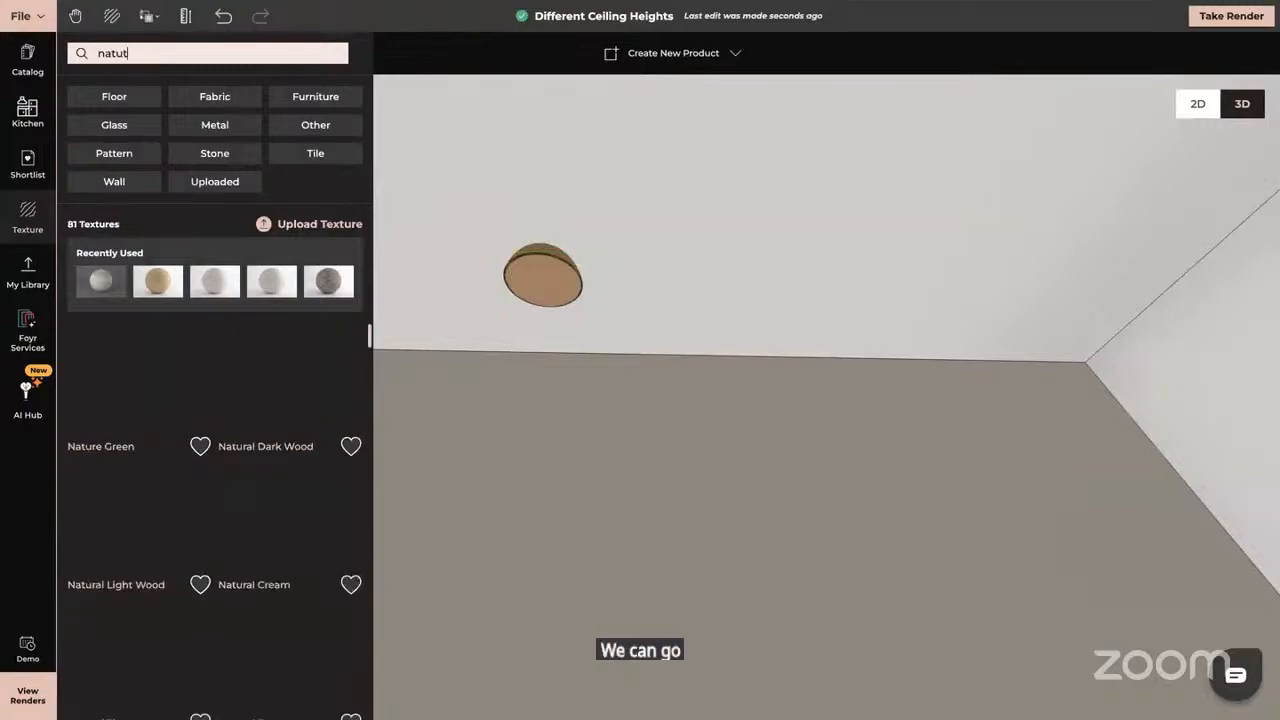
{"action": "key", "text": "BackSpace"}
{"action": "type", "text": "ral"}
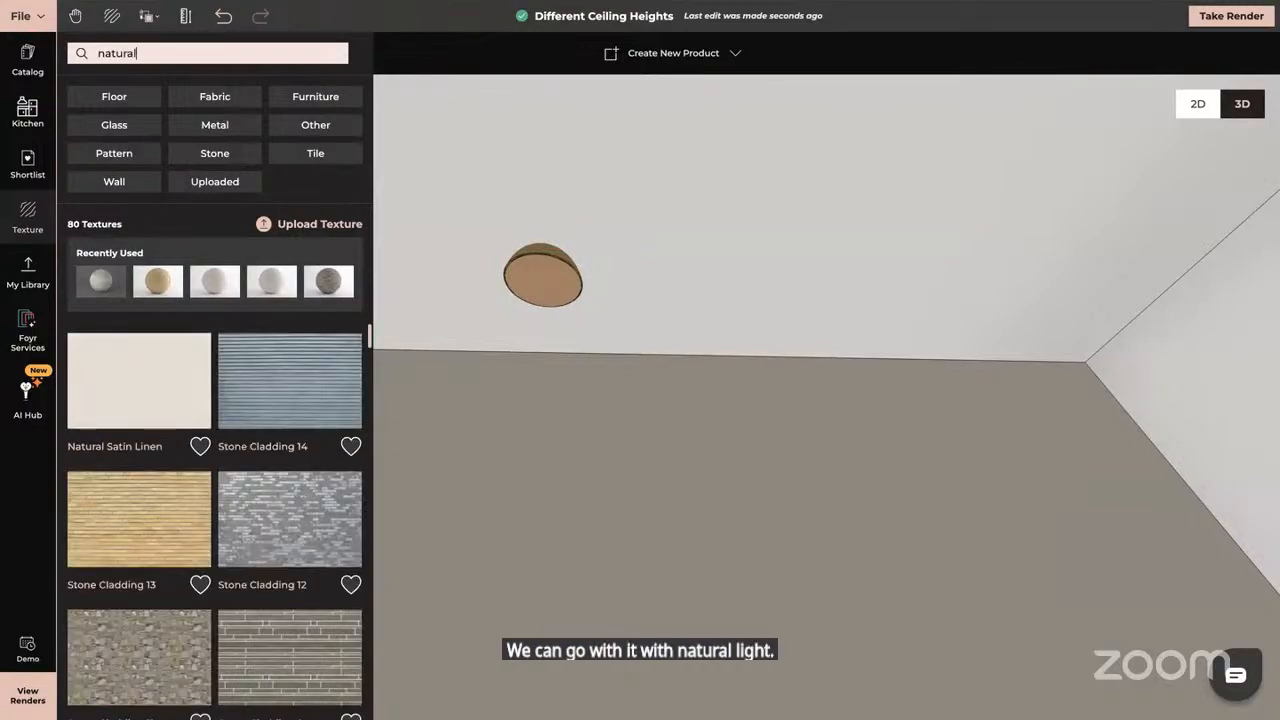
{"action": "type", "text": " light m"}
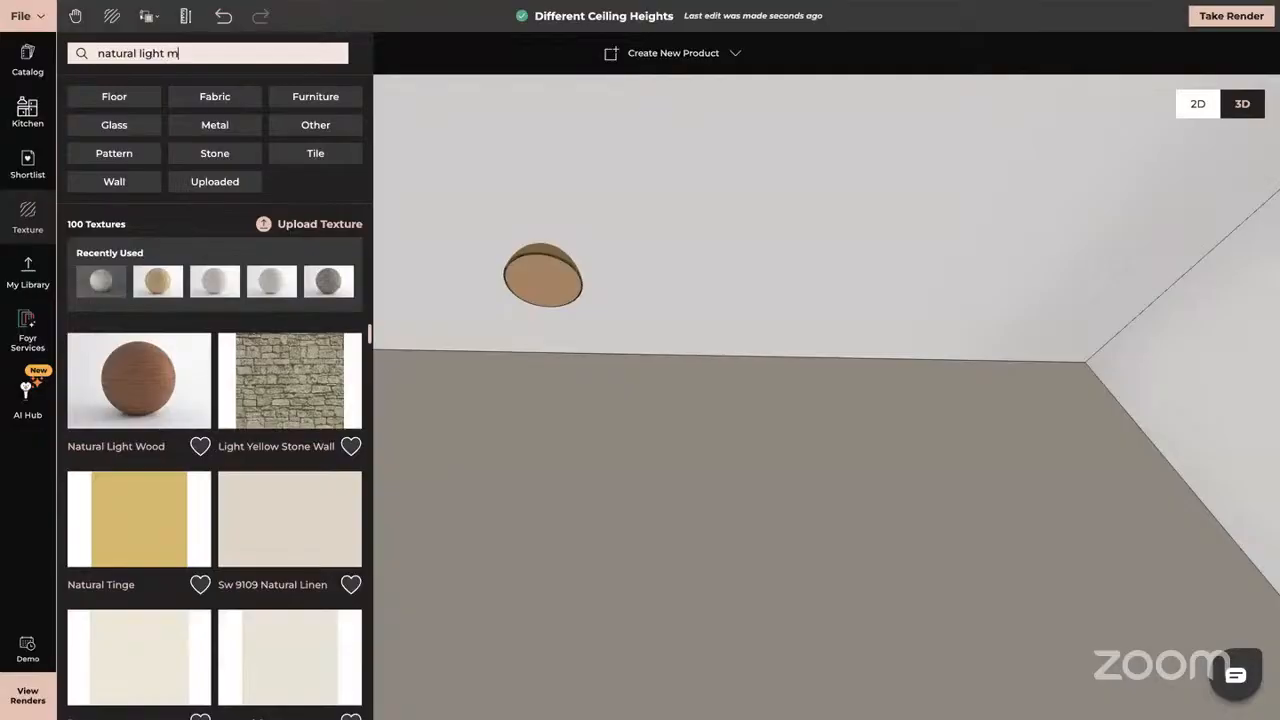
{"action": "type", "text": "aterial"}
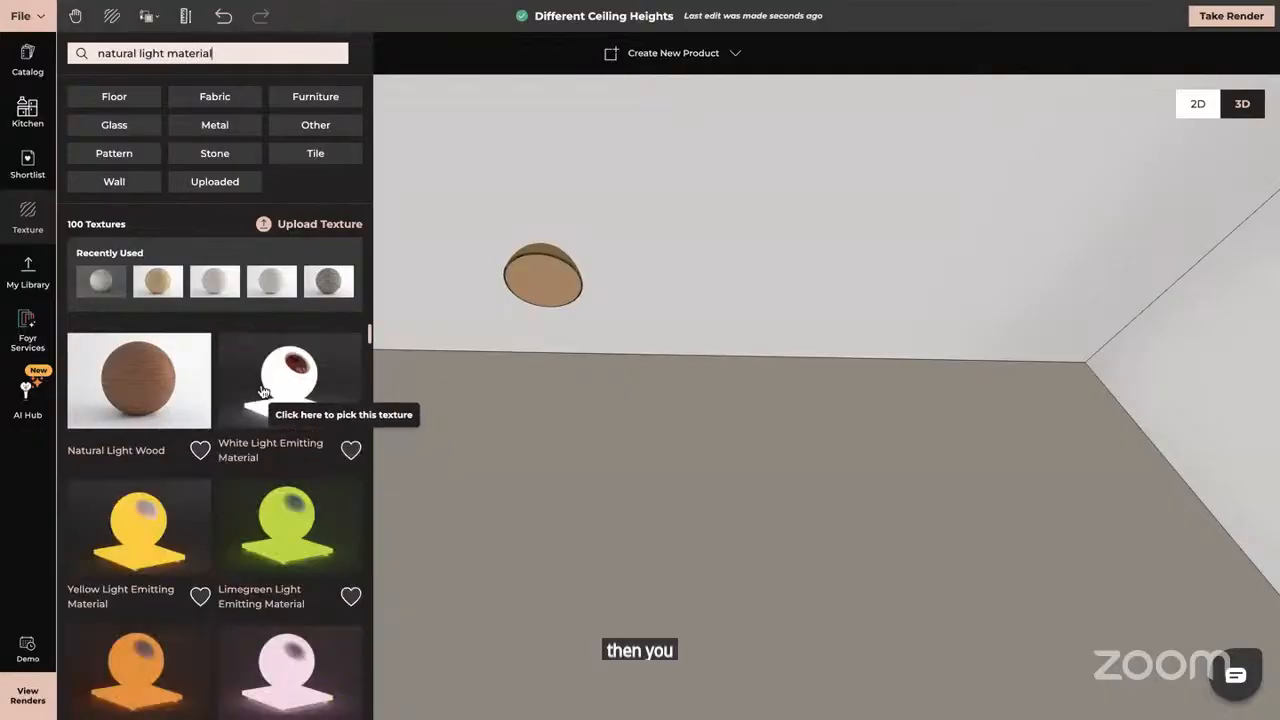
Apply White Light Emitting Material to the underside of the ceiling lamp.
{"action": "scroll", "coordinate": [283, 416], "scroll_direction": "down", "scroll_amount": 2}
{"action": "scroll", "coordinate": [283, 416], "scroll_direction": "up", "scroll_amount": 2}
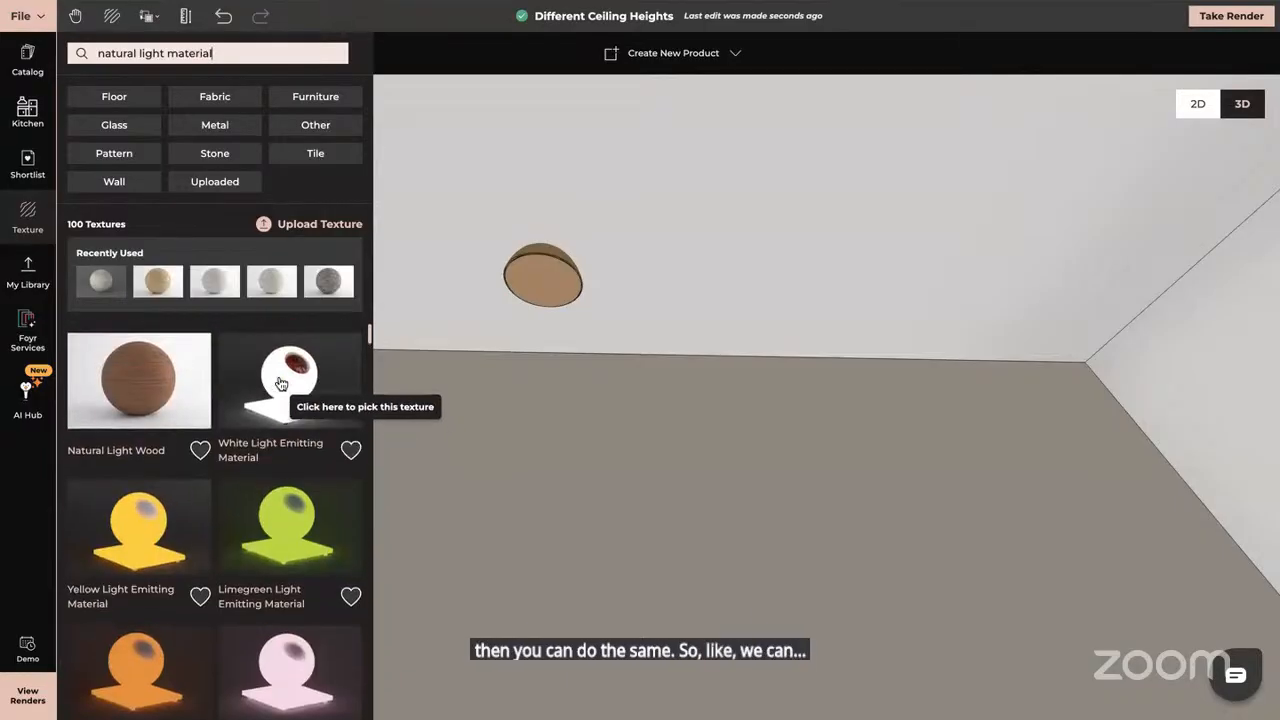
{"action": "left_click_drag", "start_coordinate": [280, 375], "coordinate": [540, 292]}
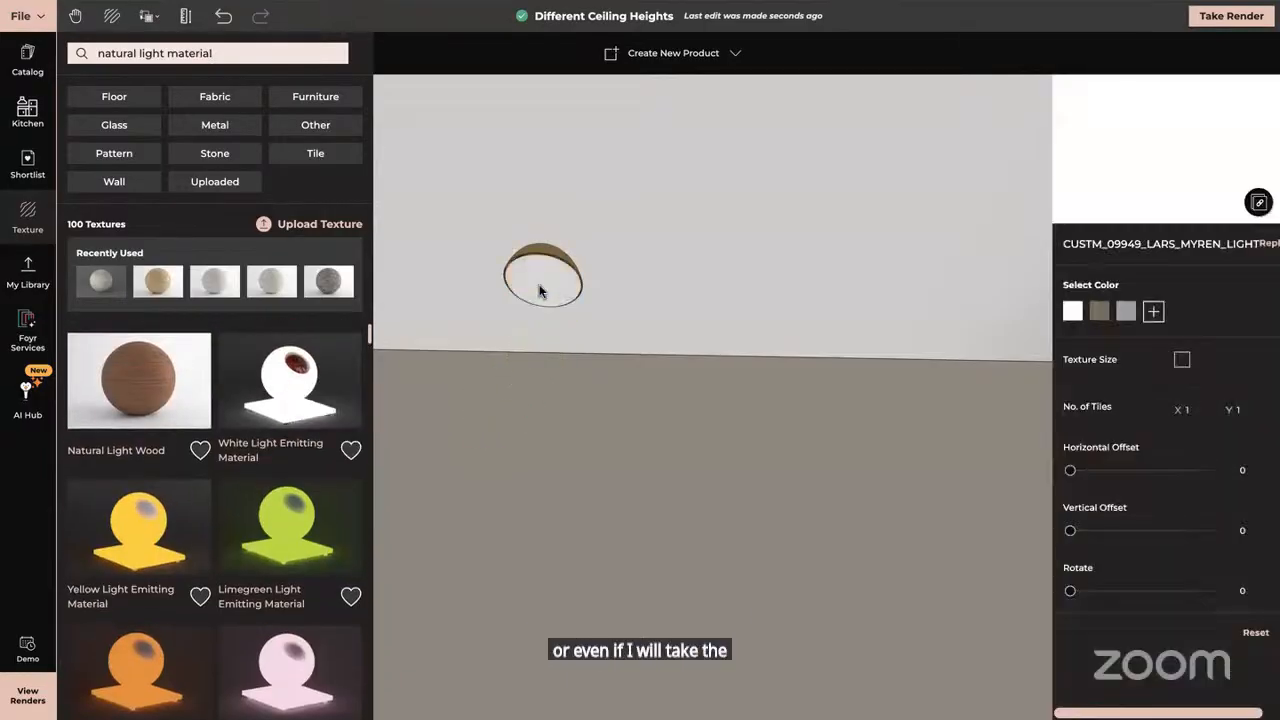
Set a custom pale yellow color, #FAE8B2, for the lamp's light-emitting surface.
{"action": "left_click", "coordinate": [1153, 311]}
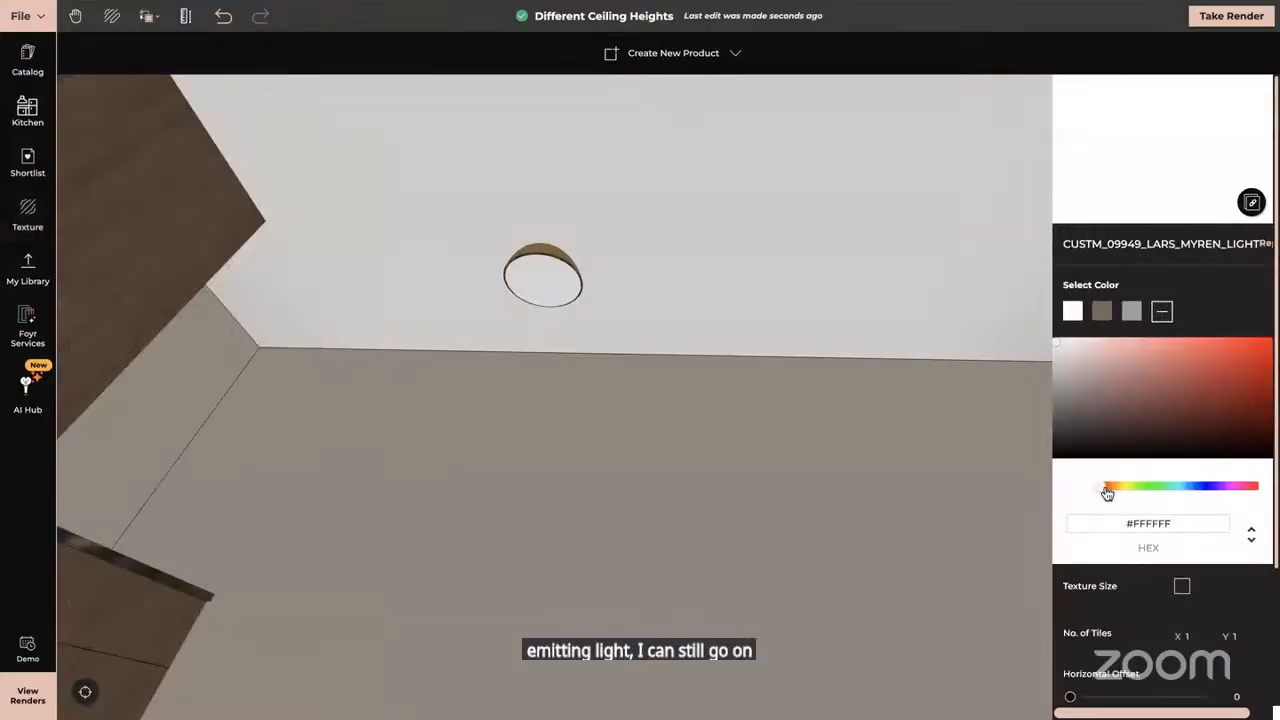
{"action": "left_click_drag", "start_coordinate": [1106, 488], "coordinate": [1120, 491]}
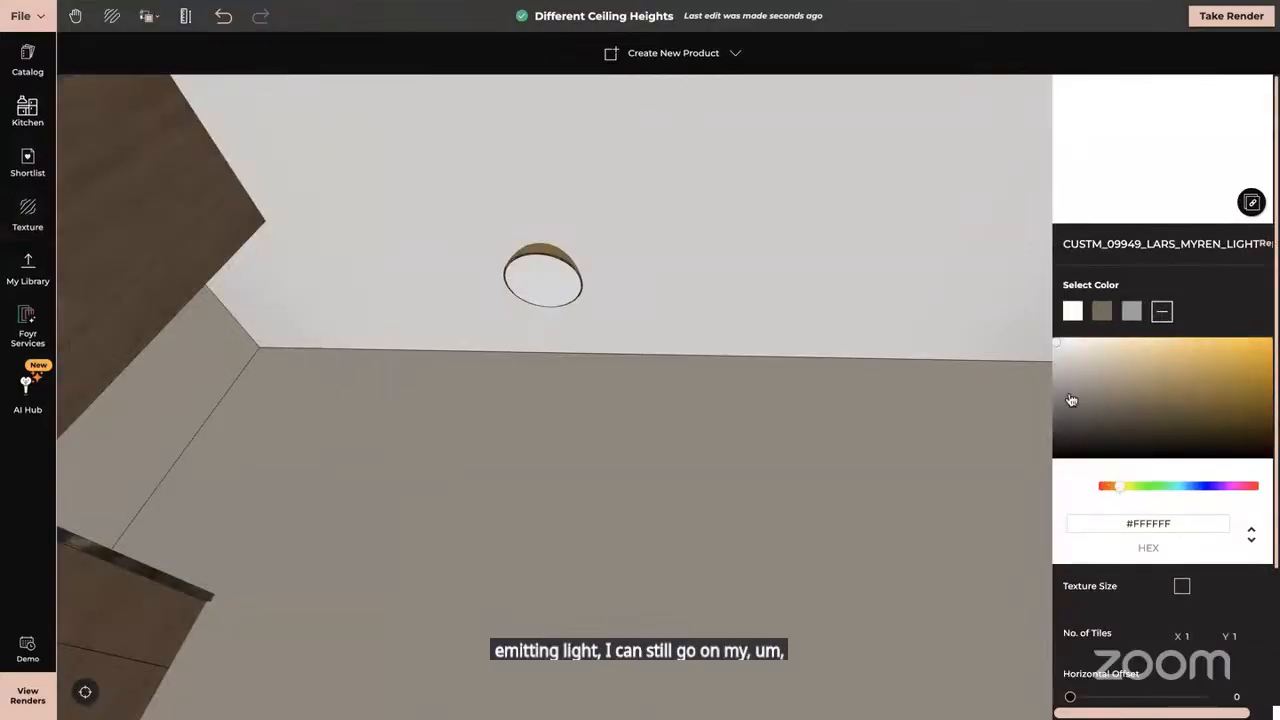
{"action": "left_click_drag", "start_coordinate": [1059, 347], "coordinate": [1117, 346]}
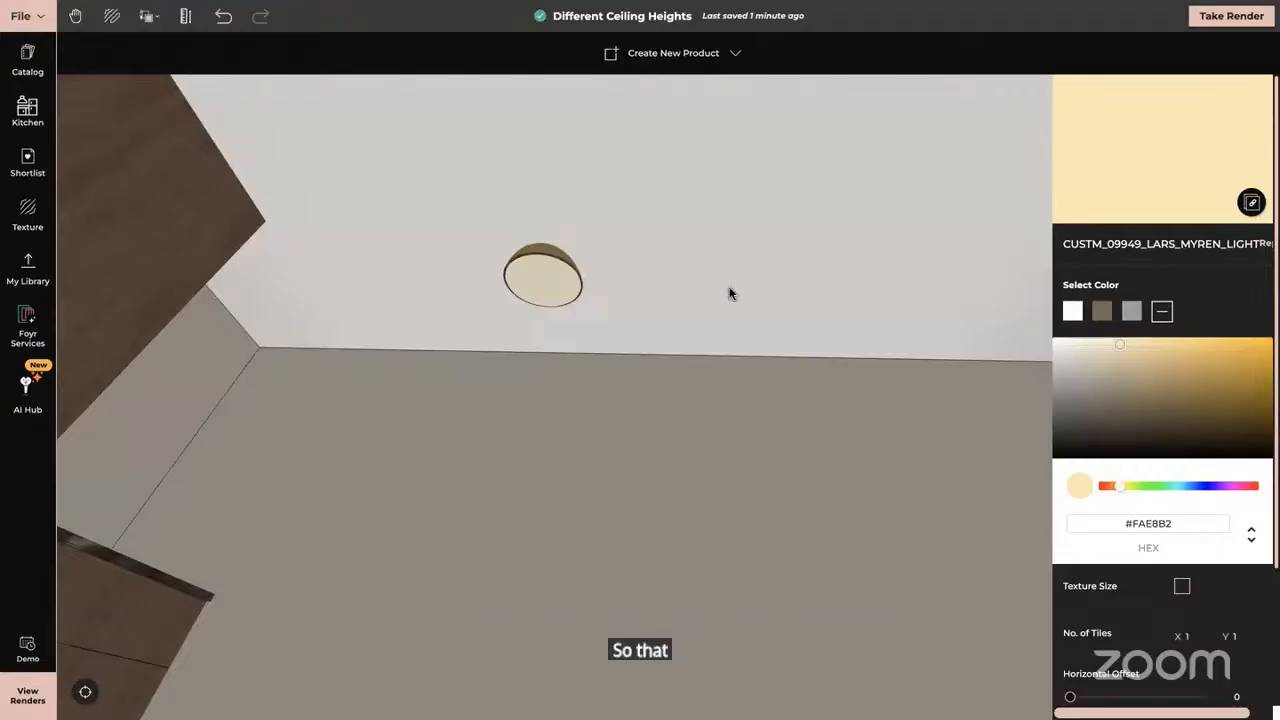
Delete the ceiling lamp from the ceiling near the tall wooden cabinets.
{"action": "left_click_drag", "start_coordinate": [729, 291], "coordinate": [669, 369]}
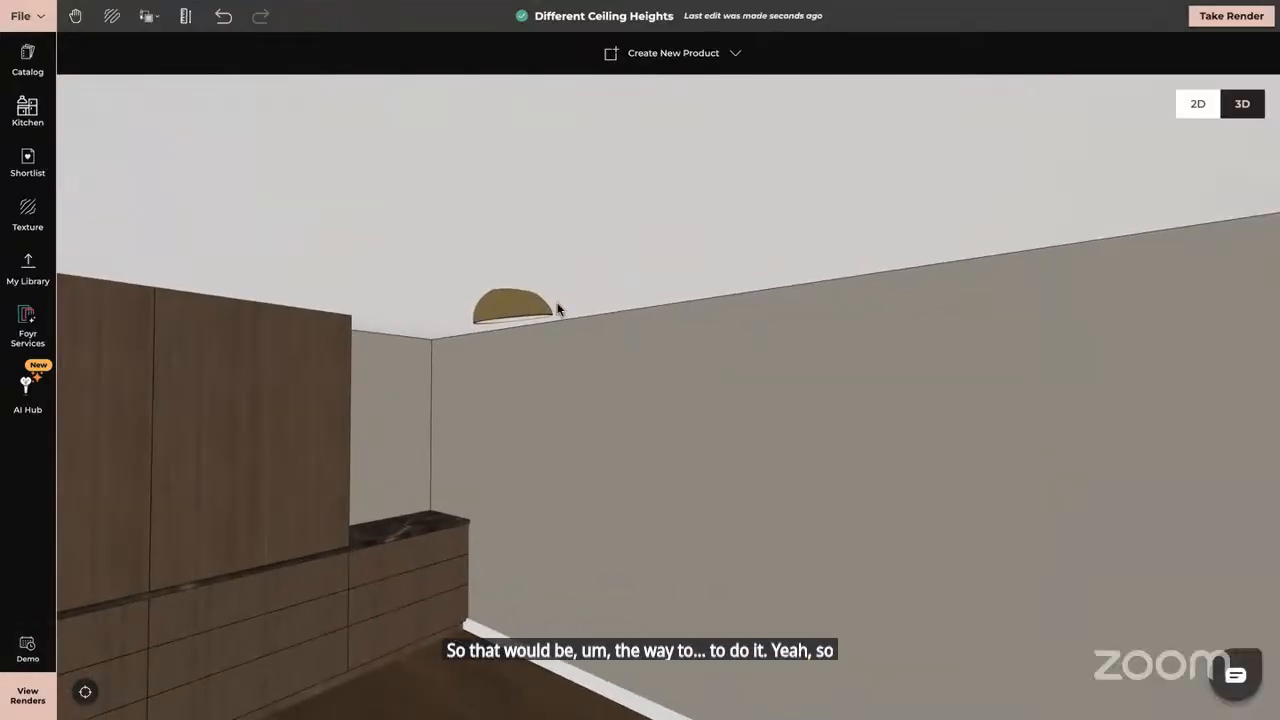
{"action": "left_click", "coordinate": [509, 302]}
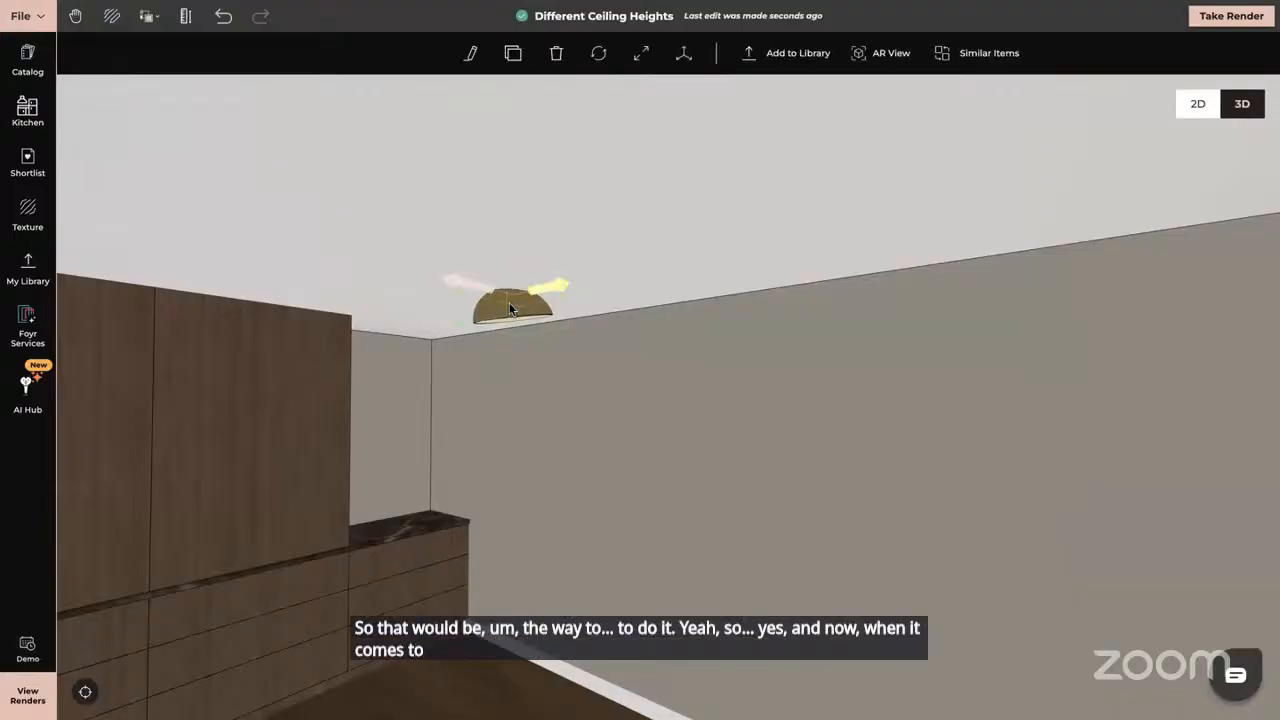
{"action": "key", "text": "Delete"}
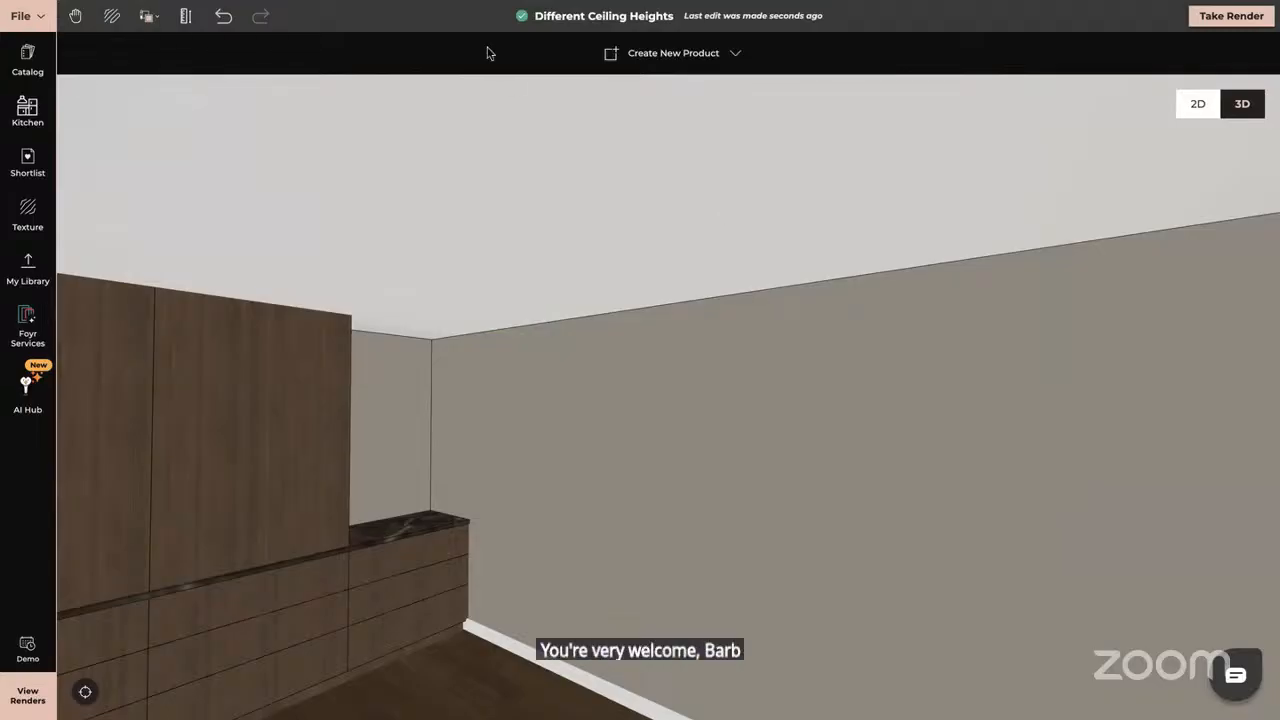
Apply Floral Wallpaper from the shortlisted textures to the gray wall beside the cabinets.
{"action": "left_click_drag", "start_coordinate": [567, 217], "coordinate": [623, 226]}
{"action": "left_click_drag", "start_coordinate": [733, 461], "coordinate": [731, 403]}
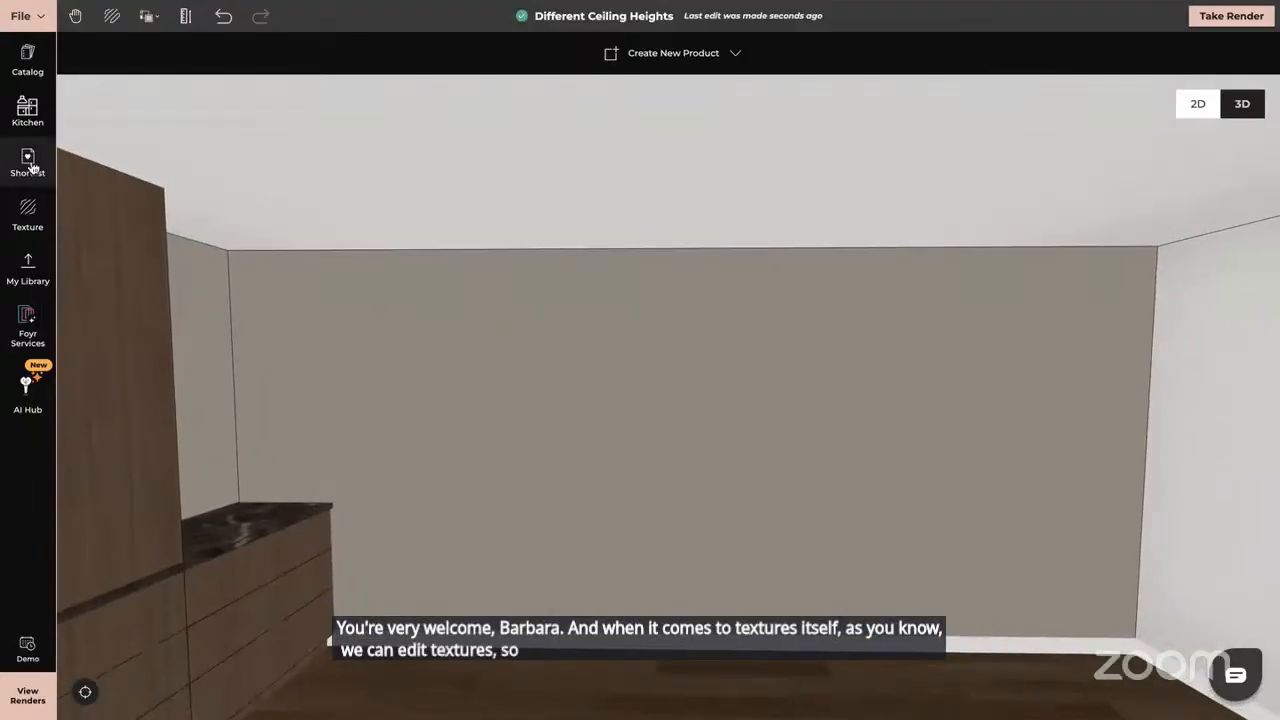
{"action": "left_click", "coordinate": [29, 215]}
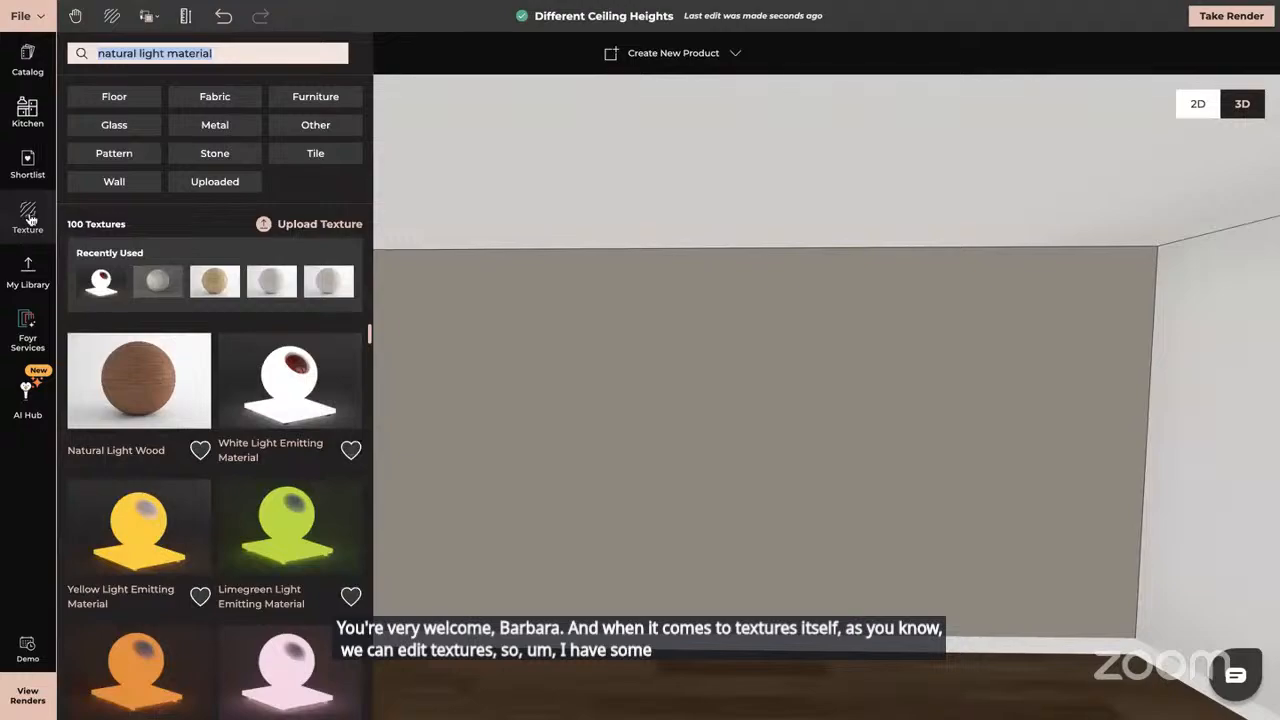
{"action": "left_click", "coordinate": [28, 162]}
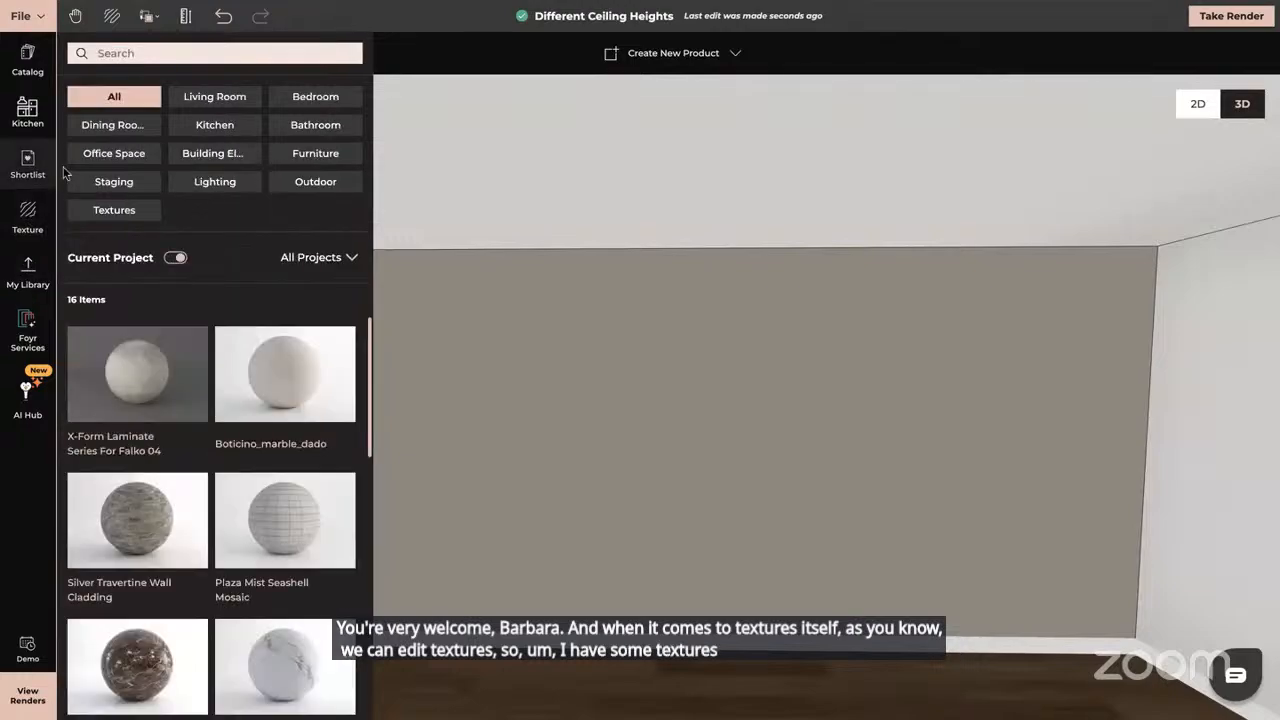
{"action": "left_click", "coordinate": [113, 216]}
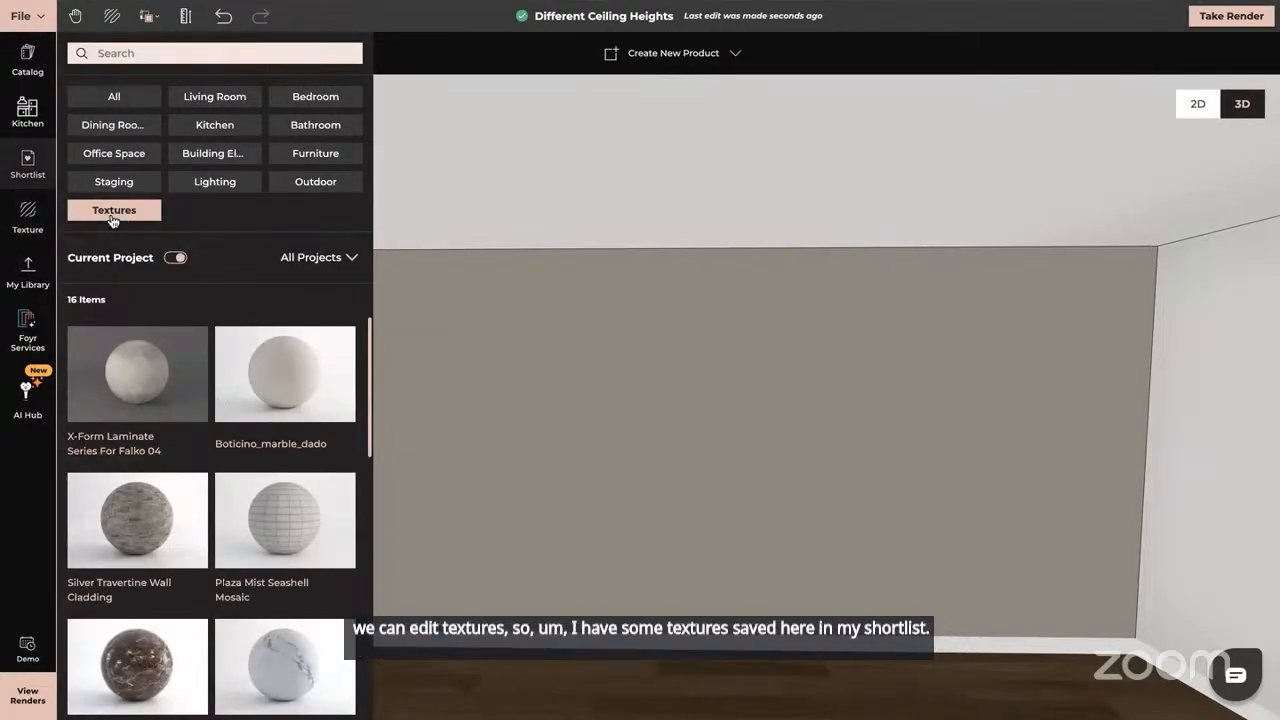
{"action": "scroll", "coordinate": [242, 508], "scroll_direction": "down", "scroll_amount": 2}
{"action": "scroll", "coordinate": [242, 508], "scroll_direction": "down", "scroll_amount": 5}
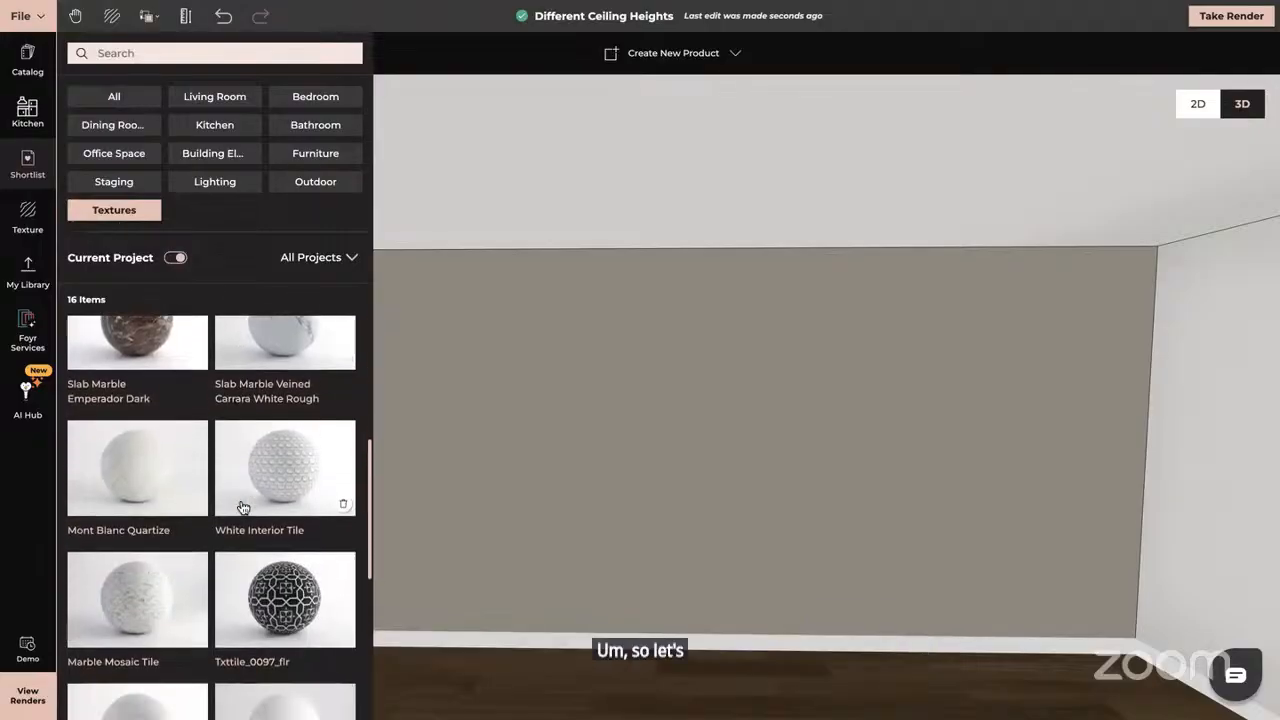
{"action": "scroll", "coordinate": [242, 508], "scroll_direction": "down", "scroll_amount": 2}
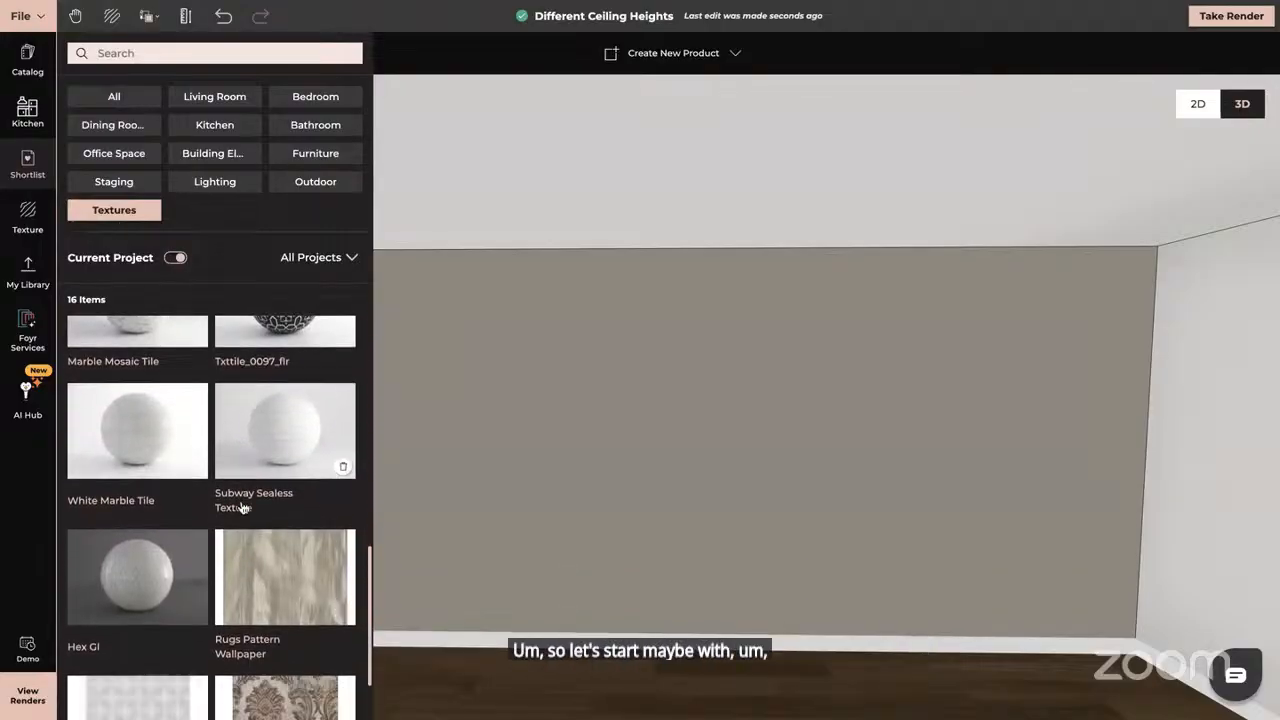
{"action": "left_click_drag", "start_coordinate": [282, 634], "coordinate": [629, 478]}
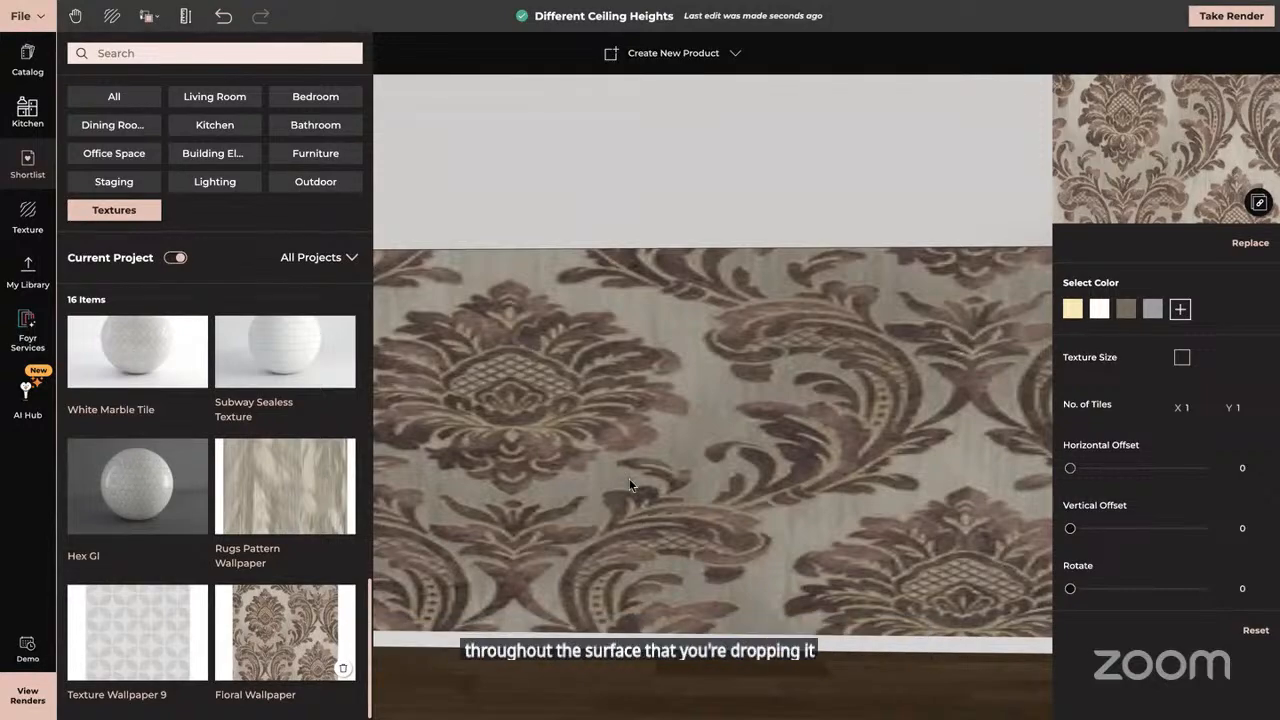
Set the floral wallpaper's number of tiles to 3 in X and 3 in Y.
{"action": "left_click", "coordinate": [1195, 408]}
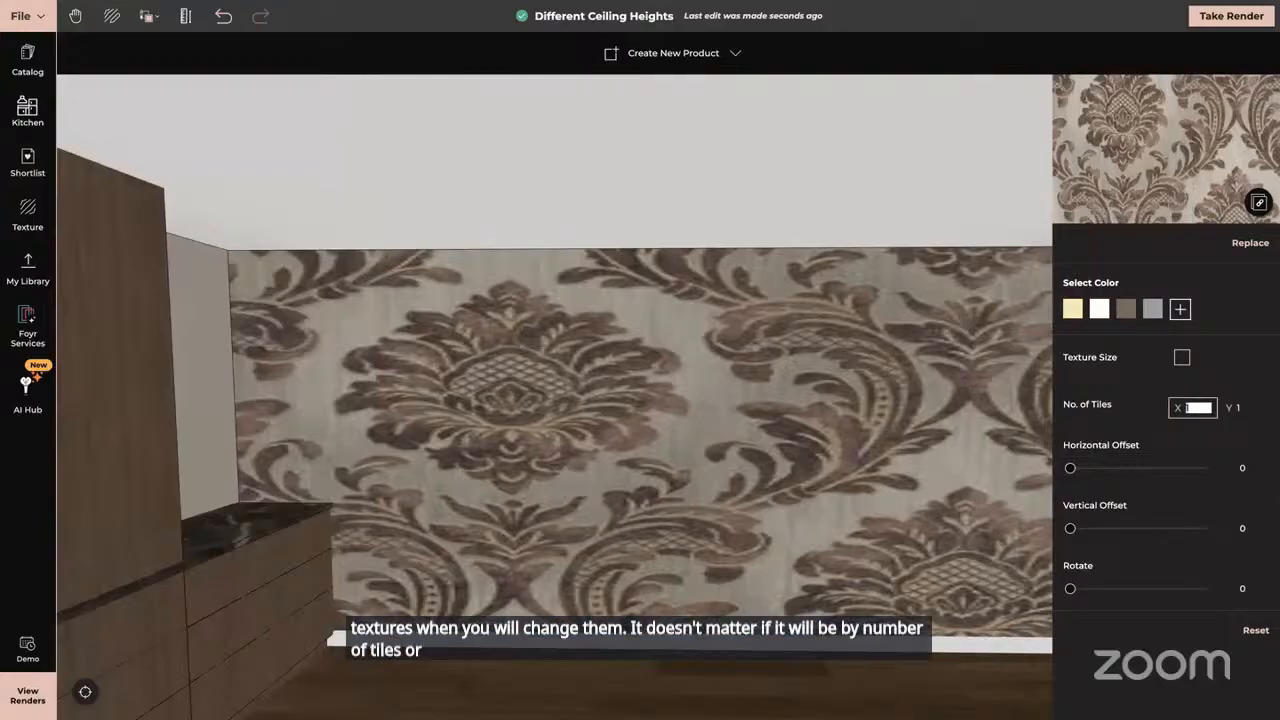
{"action": "type", "text": "3"}
{"action": "key", "text": "Tab"}
{"action": "type", "text": "3"}
{"action": "key", "text": "Return"}
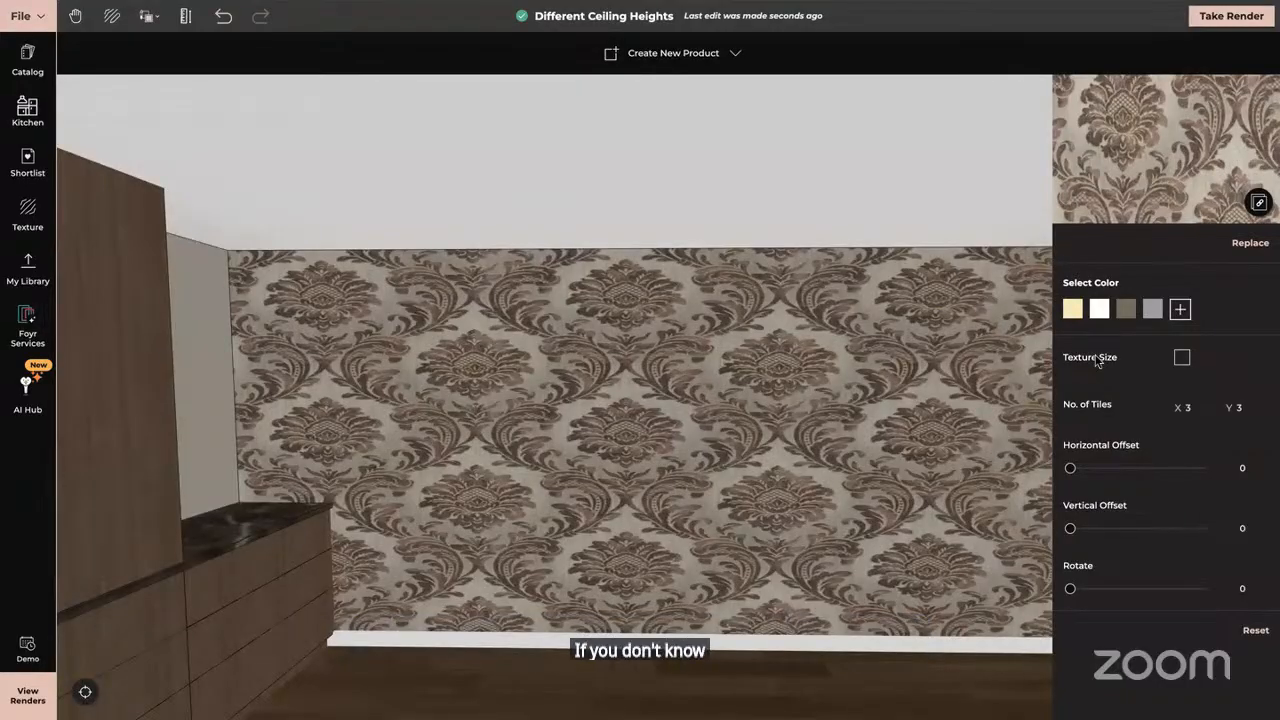
Replace the floral wallpaper with the shortlisted Subway Sealess Texture and set its number of tiles to 4 by 4.
{"action": "left_click", "coordinate": [27, 218]}
{"action": "left_click", "coordinate": [27, 162]}
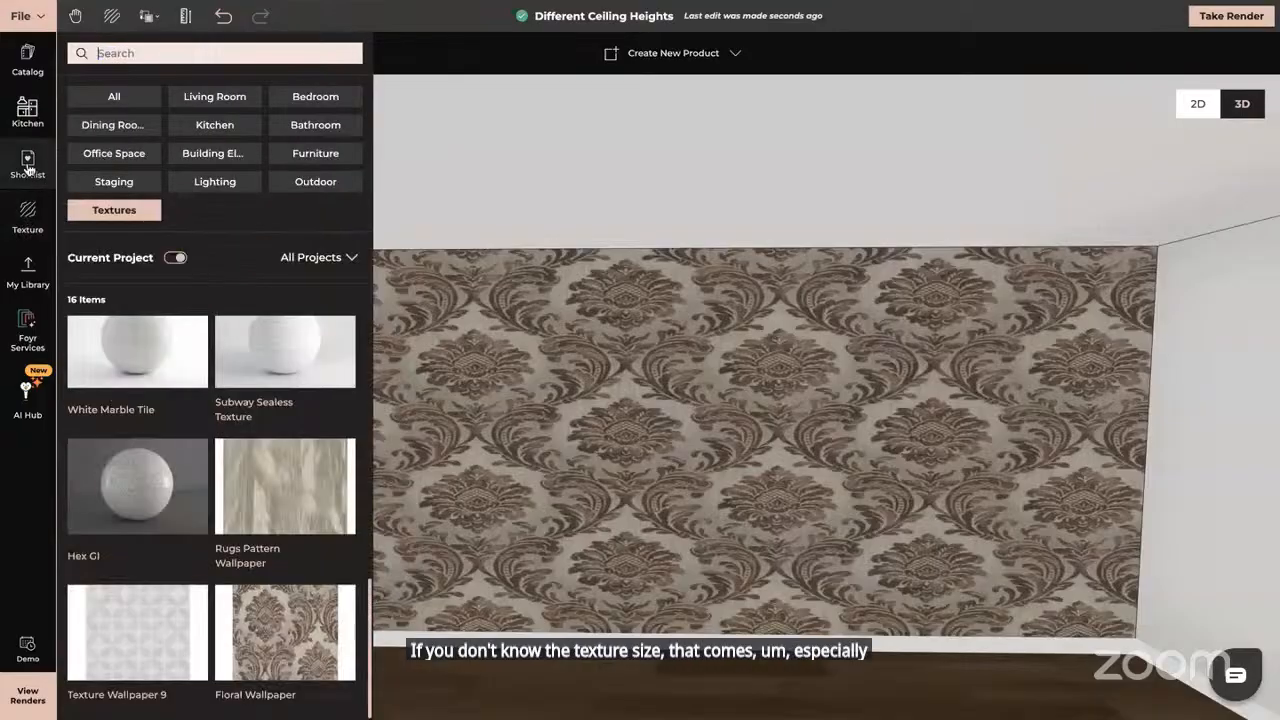
{"action": "left_click_drag", "start_coordinate": [300, 349], "coordinate": [591, 432]}
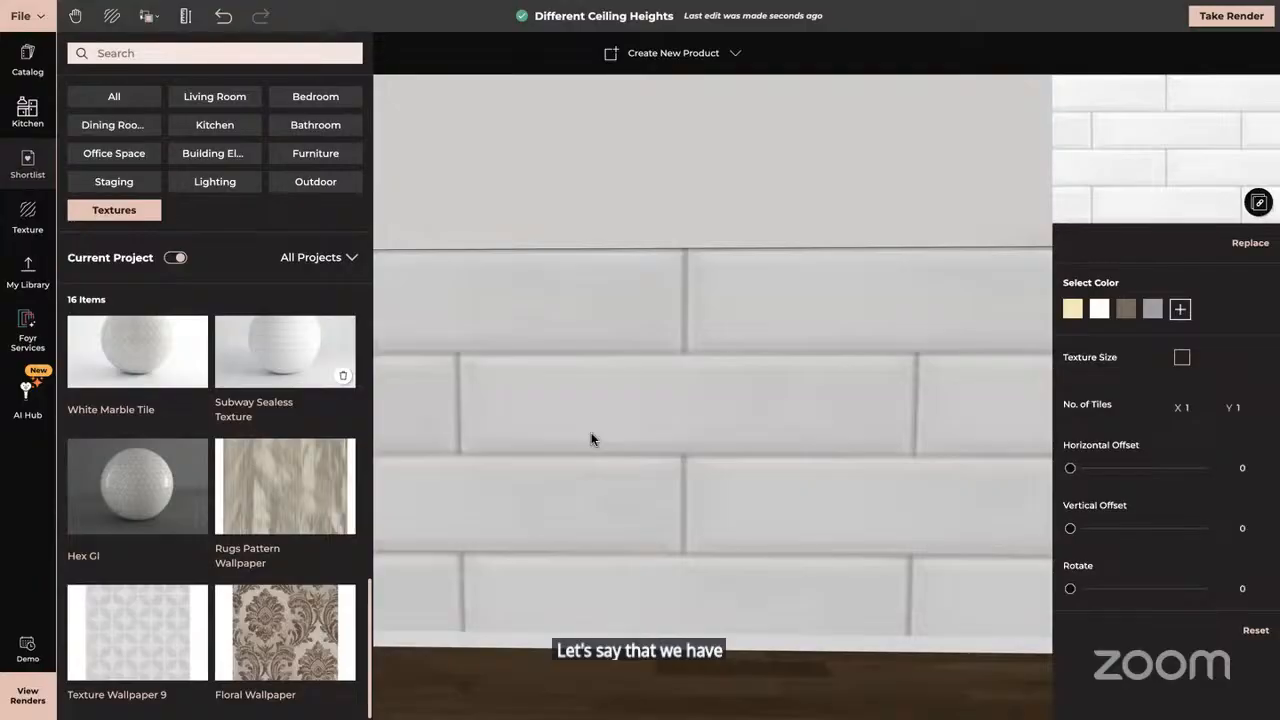
{"action": "left_click", "coordinate": [1199, 409]}
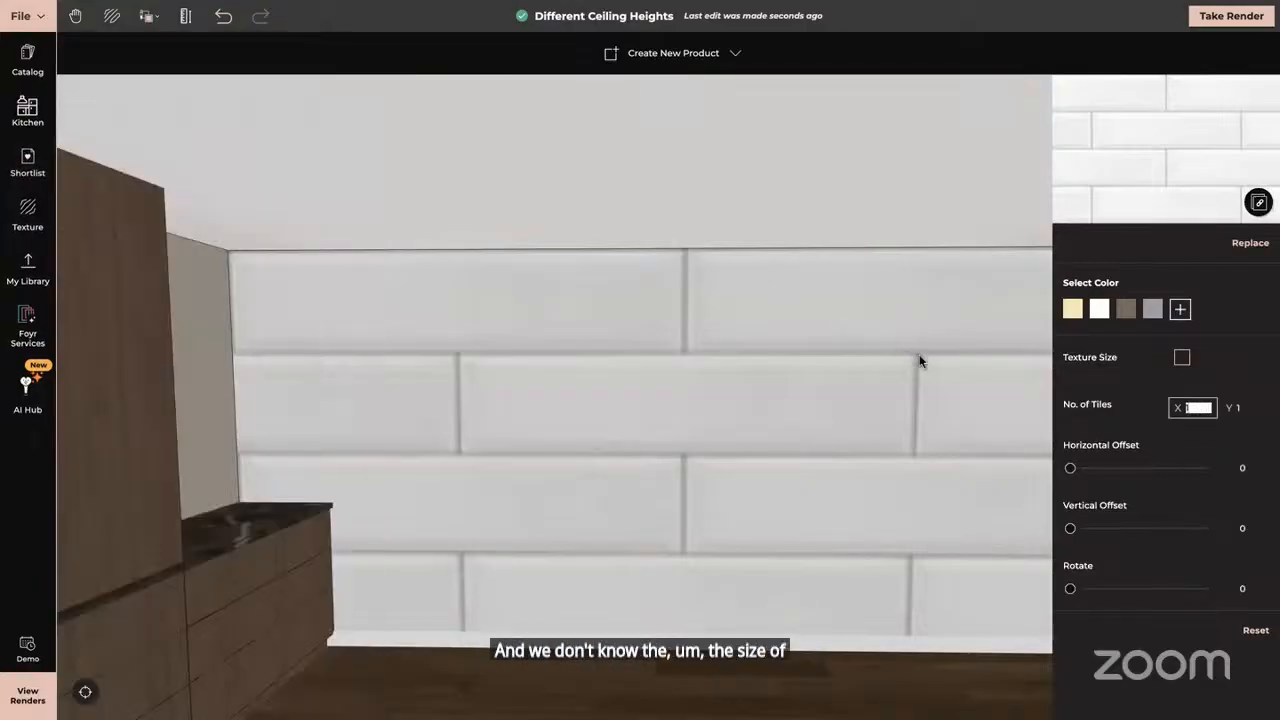
{"action": "type", "text": "4"}
{"action": "key", "text": "Tab"}
{"action": "type", "text": "4"}
{"action": "key", "text": "Return"}
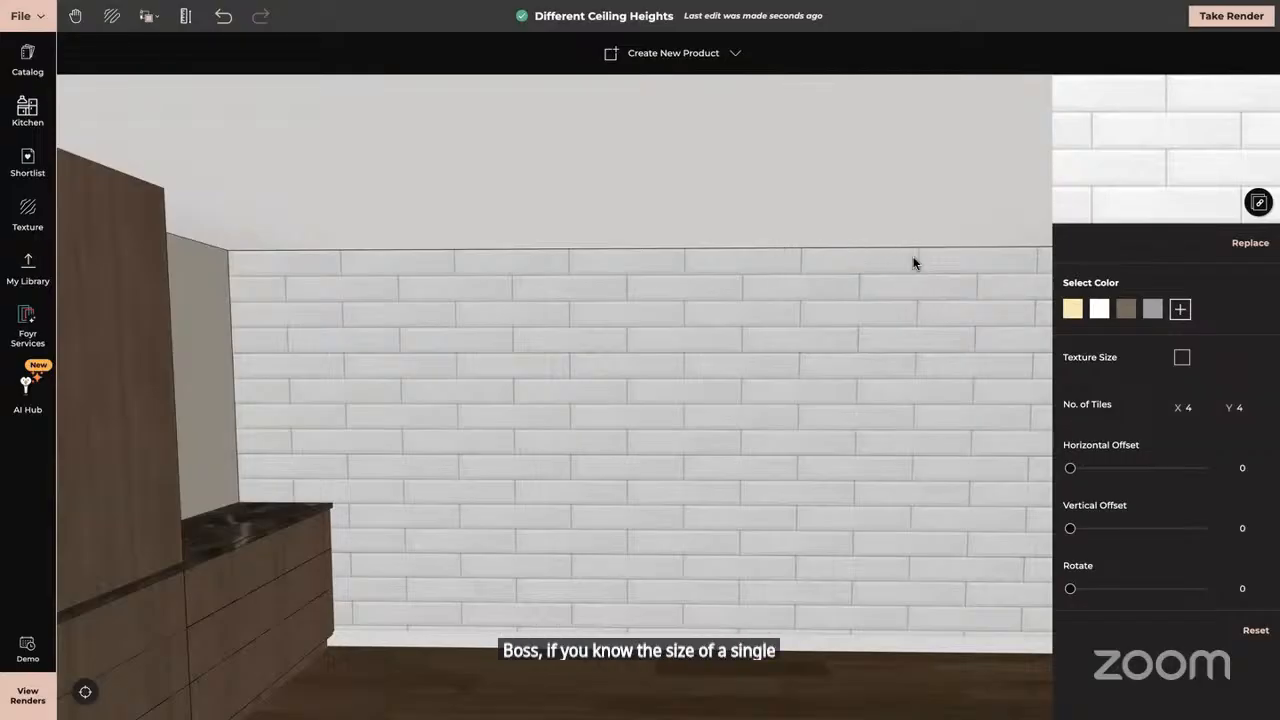
Enable Texture Size for the subway texture and set the tile size to 0.6 m in X by 0.3 m in Y.
{"action": "left_click", "coordinate": [1182, 358]}
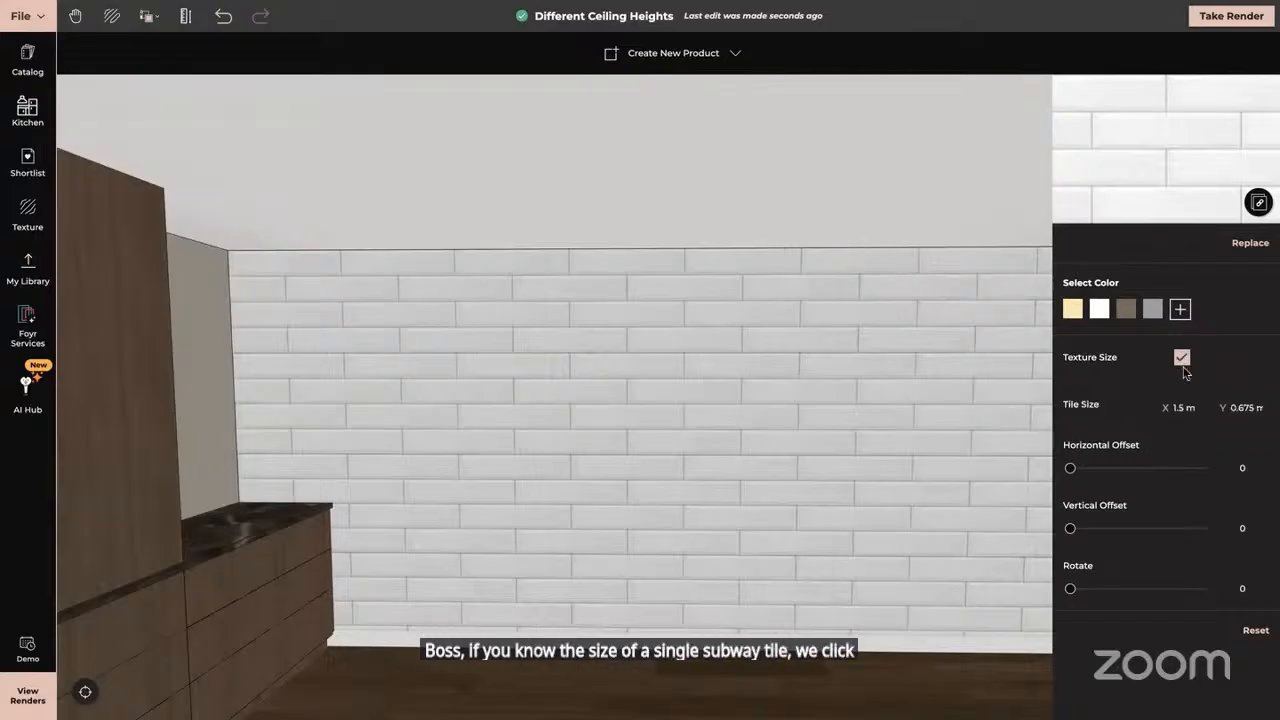
{"action": "left_click", "coordinate": [1183, 408]}
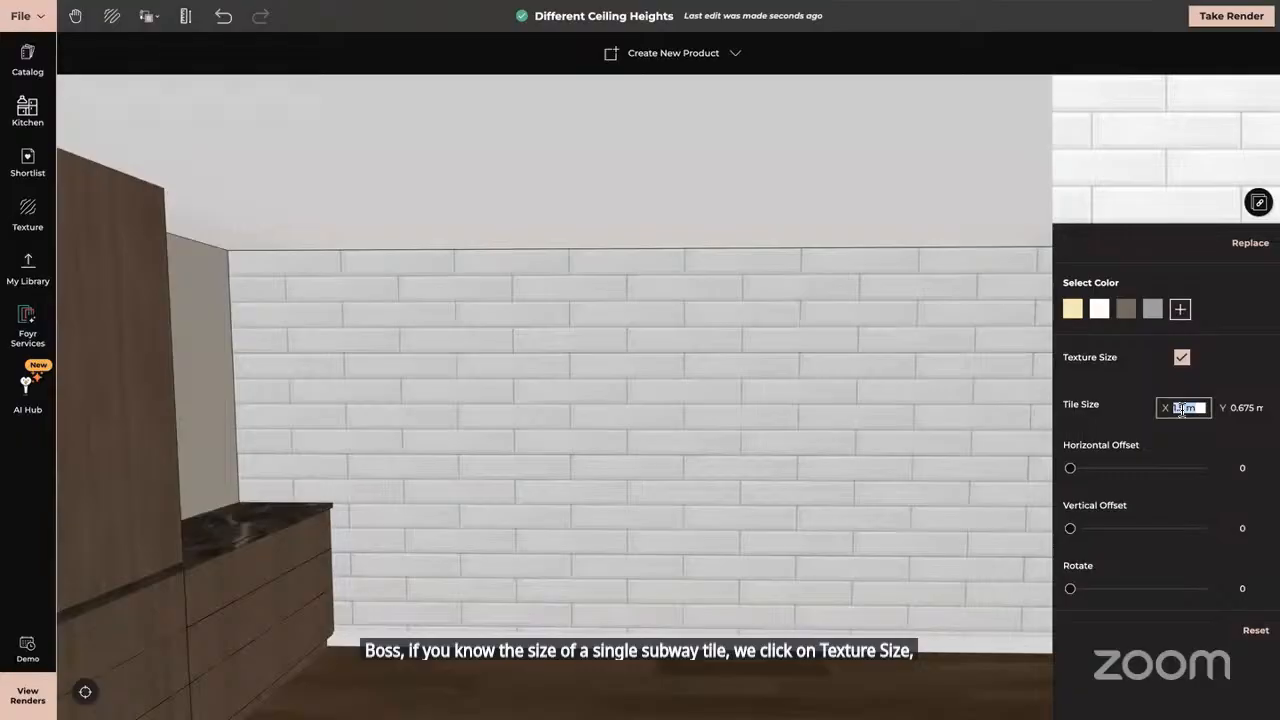
{"action": "key", "text": "BackSpace"}
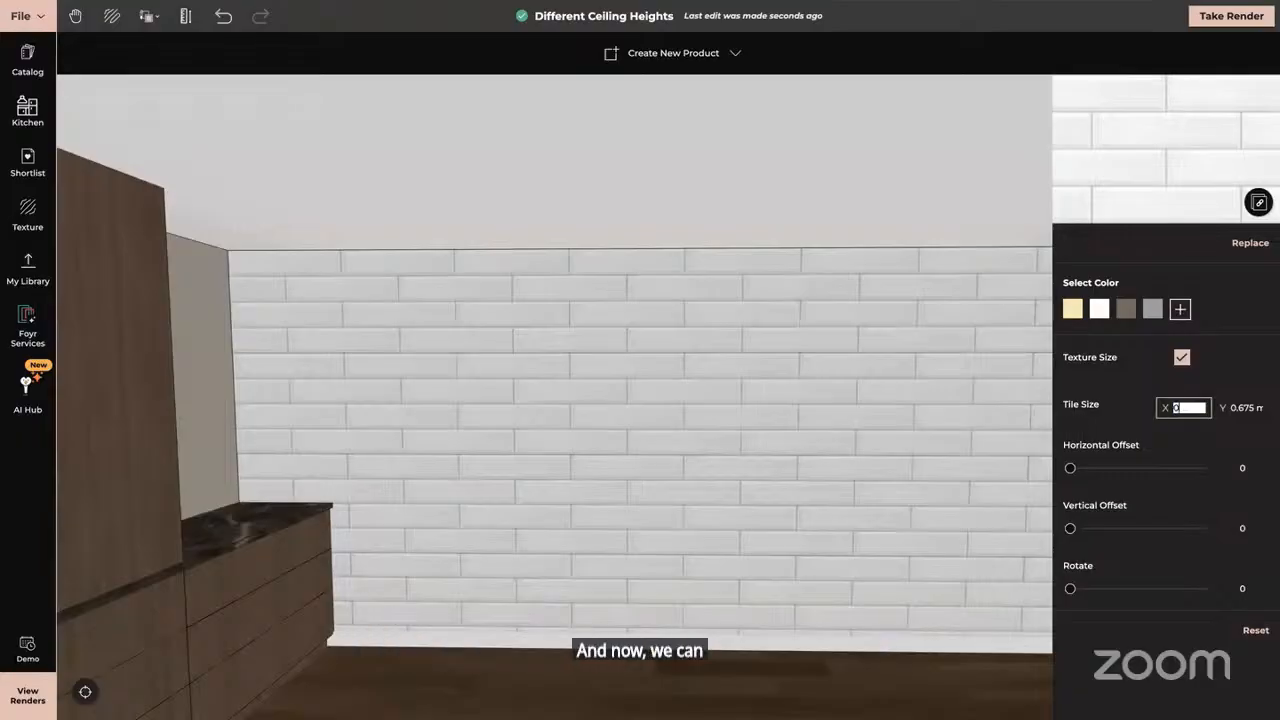
{"action": "type", "text": "0.6"}
{"action": "key", "text": "Tab"}
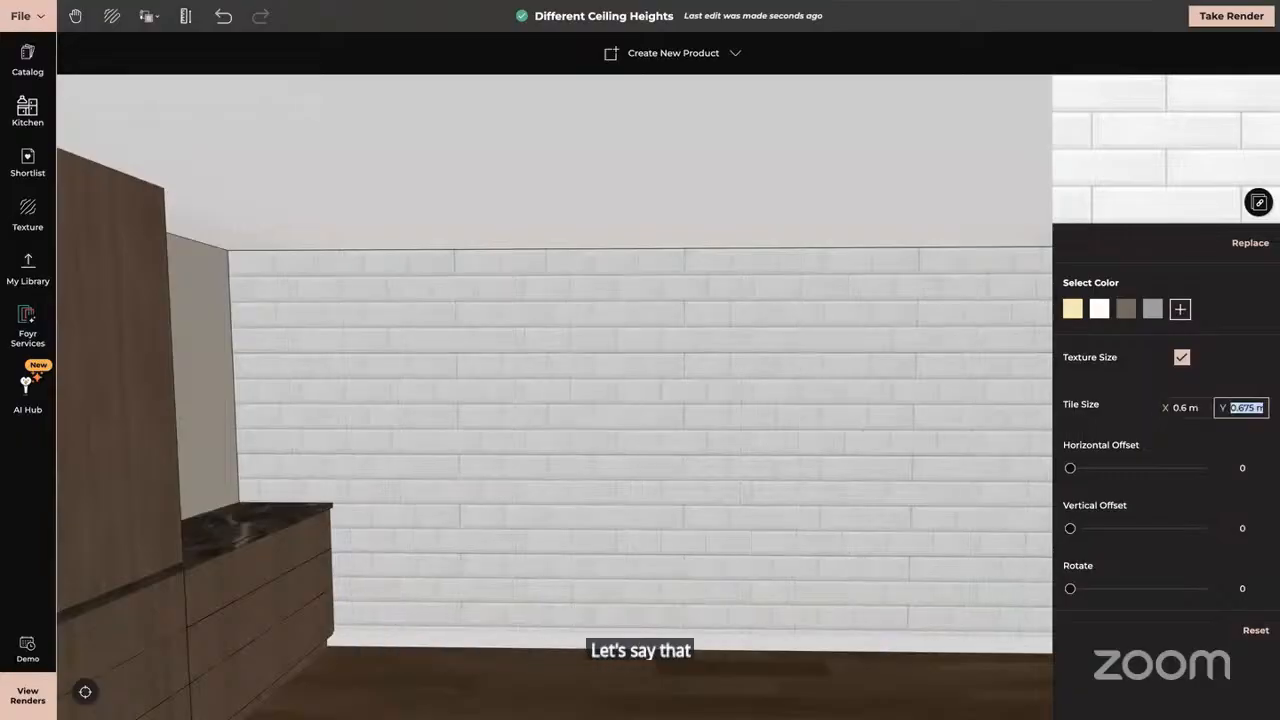
{"action": "type", "text": "0.3"}
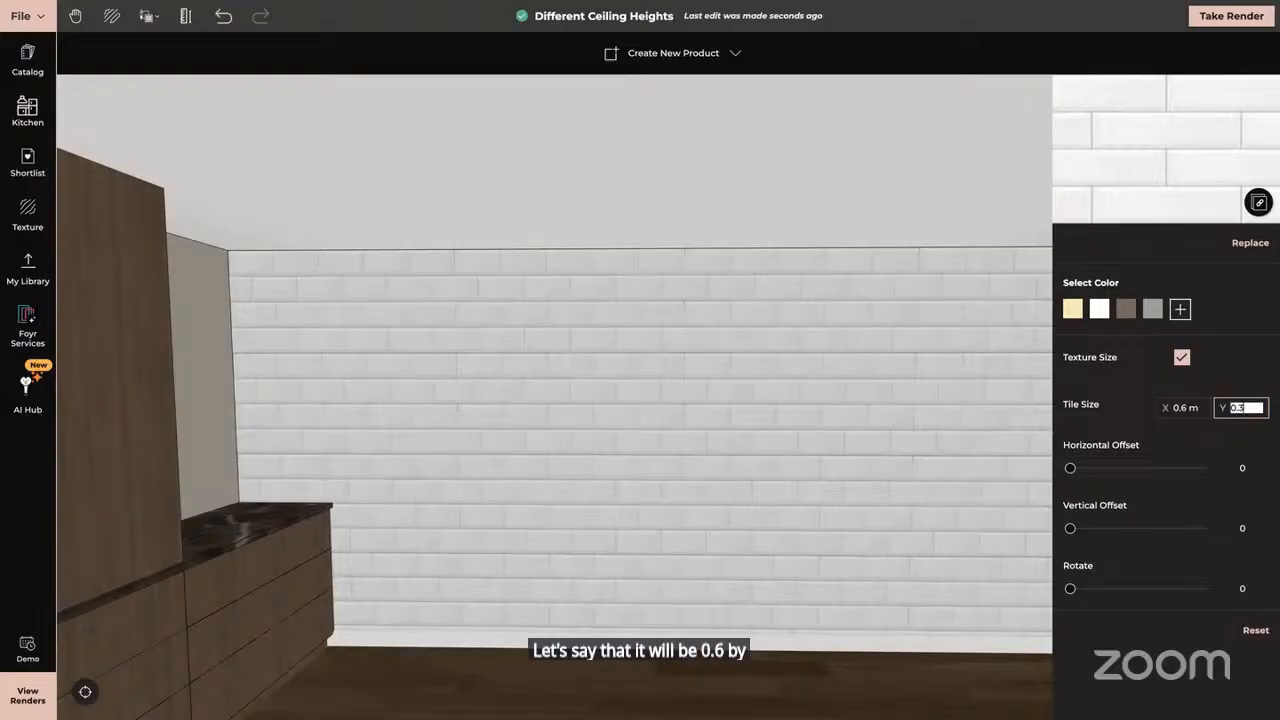
{"action": "key", "text": "Return"}
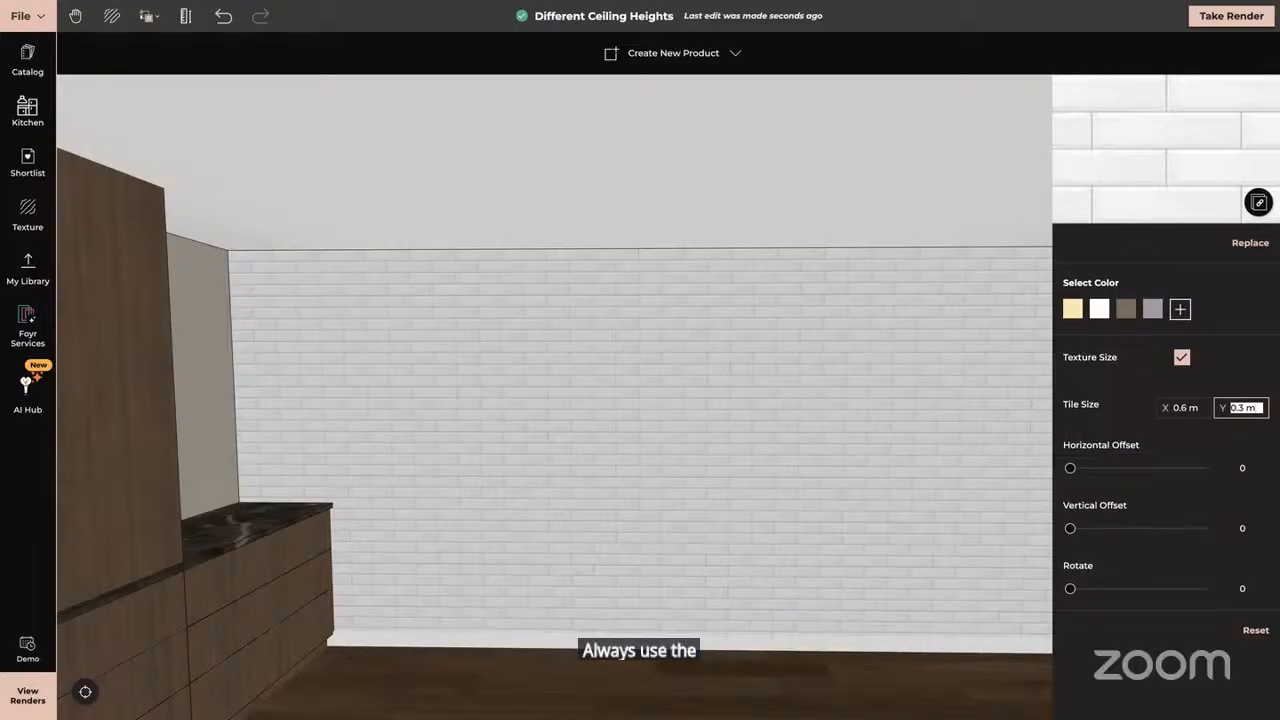
Copy the texture and material of the subway-tiled wall onto the adjoining smaller white wall.
{"action": "scroll", "coordinate": [700, 443], "scroll_direction": "down", "scroll_amount": 5}
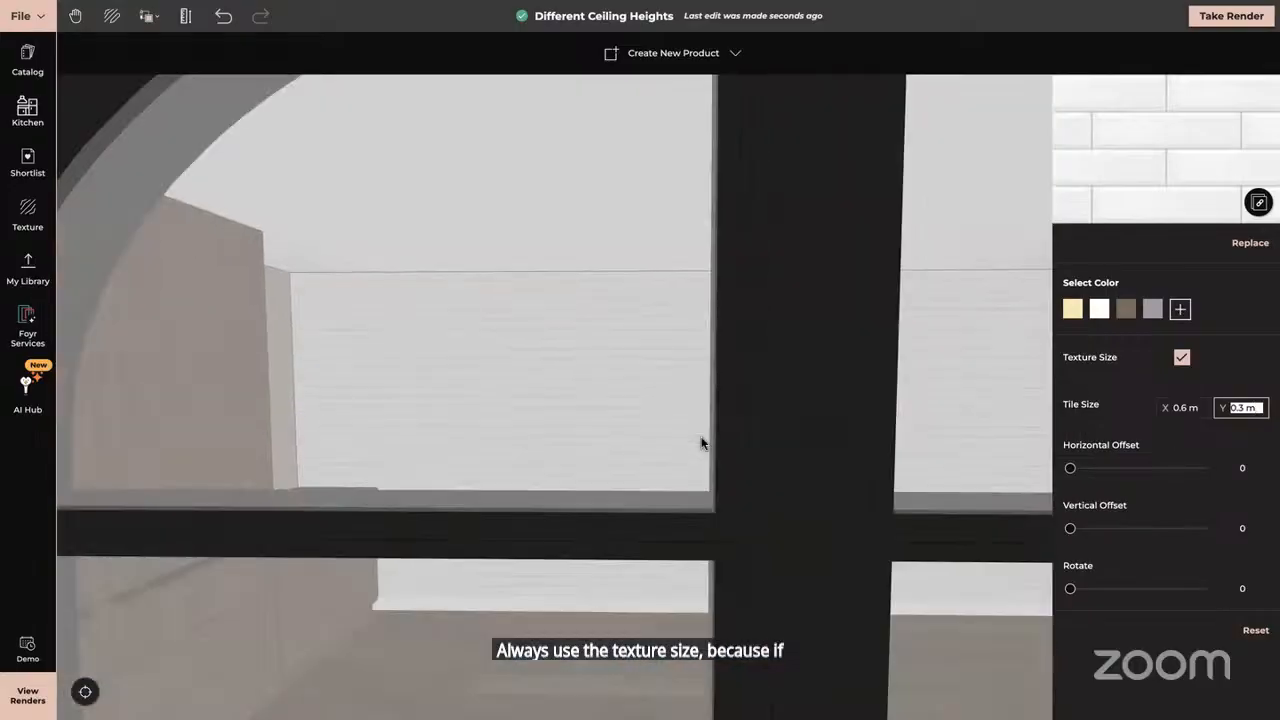
{"action": "scroll", "coordinate": [700, 443], "scroll_direction": "up", "scroll_amount": 5}
{"action": "left_click_drag", "start_coordinate": [683, 451], "coordinate": [806, 455]}
{"action": "left_click_drag", "start_coordinate": [954, 418], "coordinate": [709, 281]}
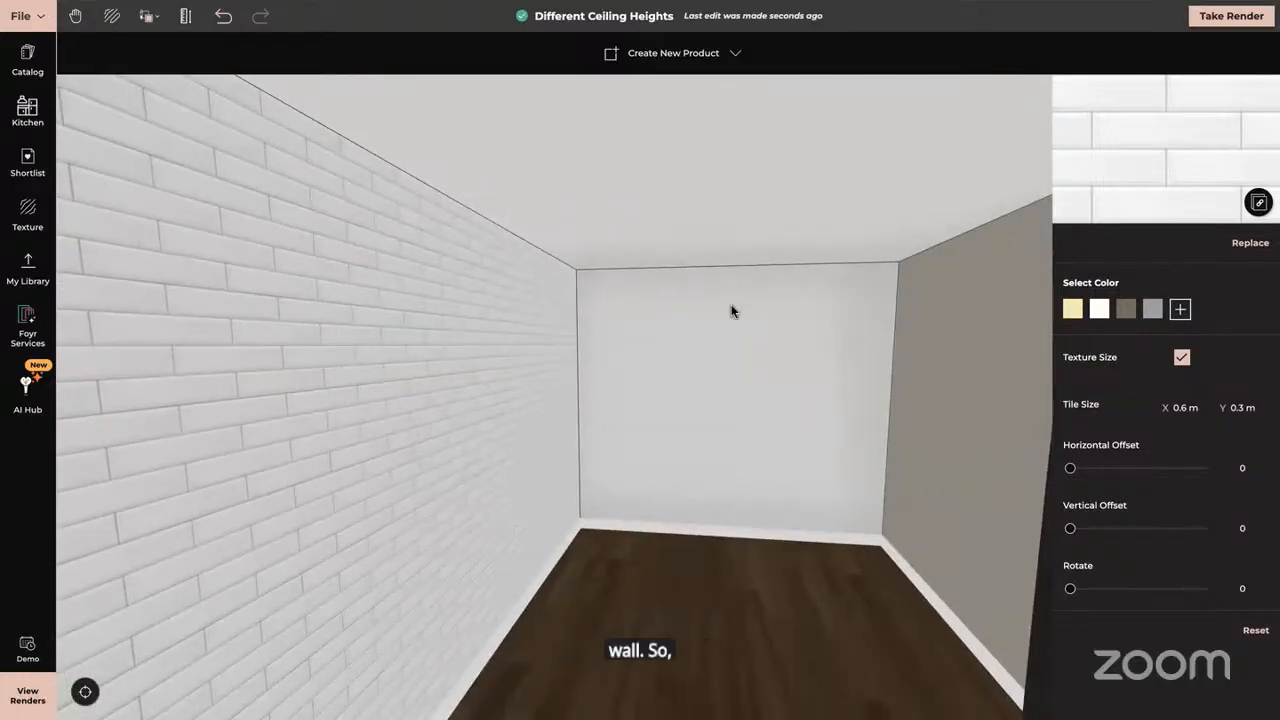
{"action": "left_click", "coordinate": [145, 17]}
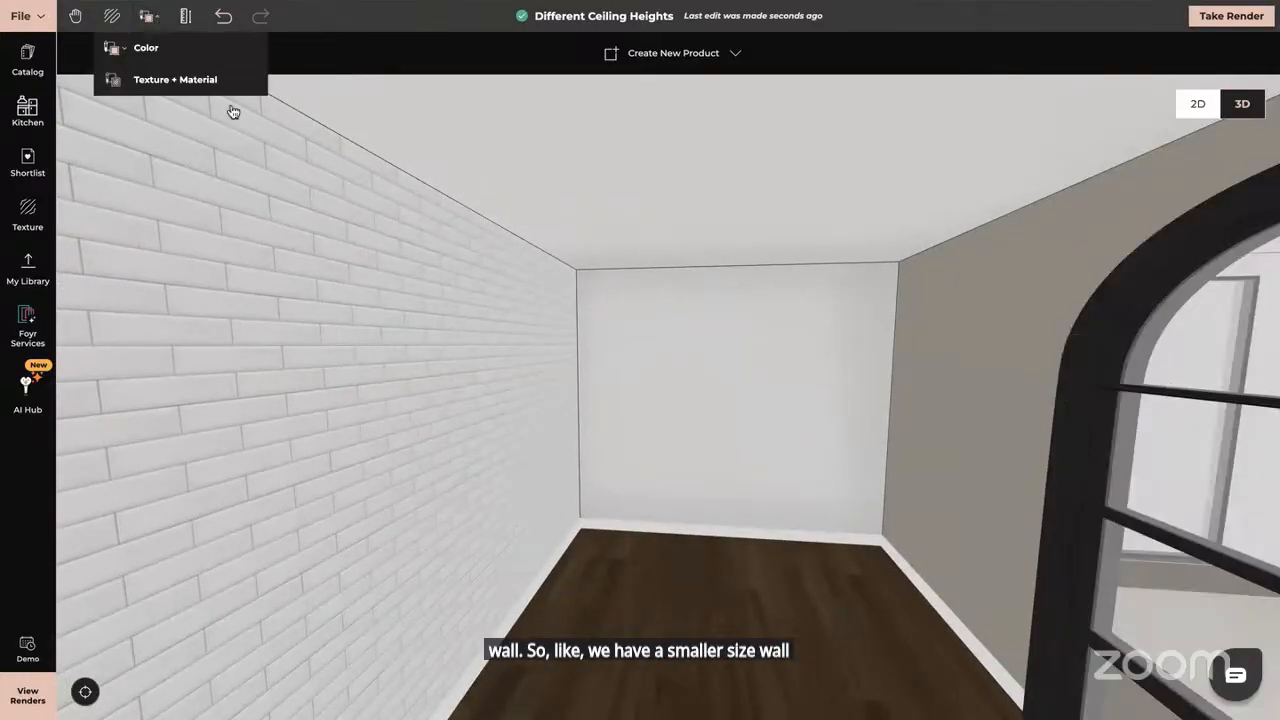
{"action": "left_click", "coordinate": [200, 84]}
{"action": "left_click", "coordinate": [326, 280]}
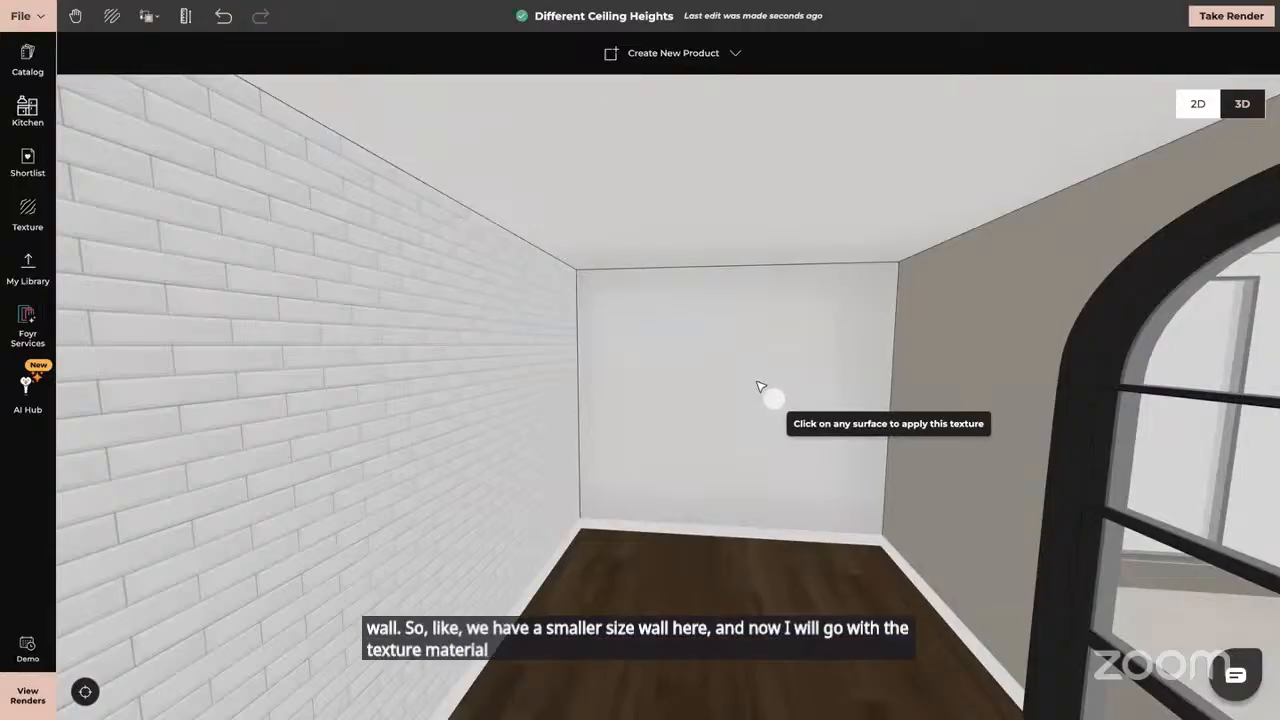
{"action": "left_click", "coordinate": [750, 414]}
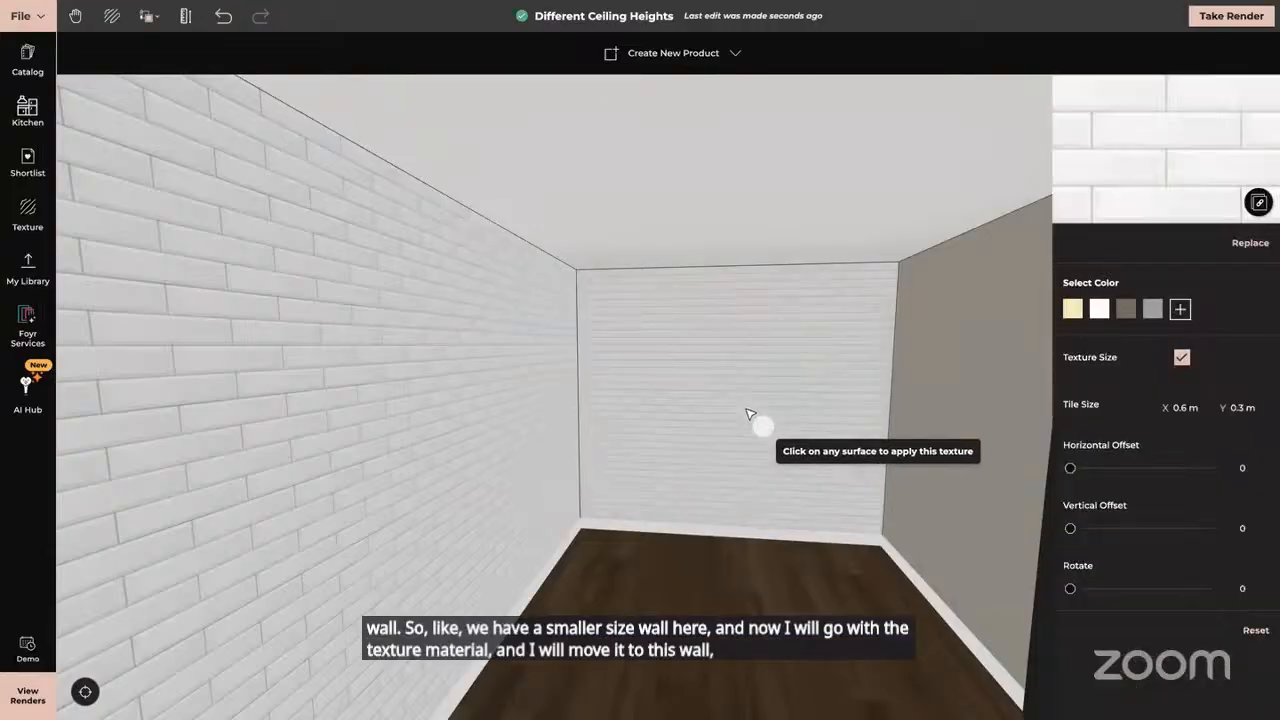
Inspect the tile alignment at the corner of the two walls and undo the texture copy on the smaller wall.
{"action": "scroll", "coordinate": [750, 414], "scroll_direction": "up", "scroll_amount": 3}
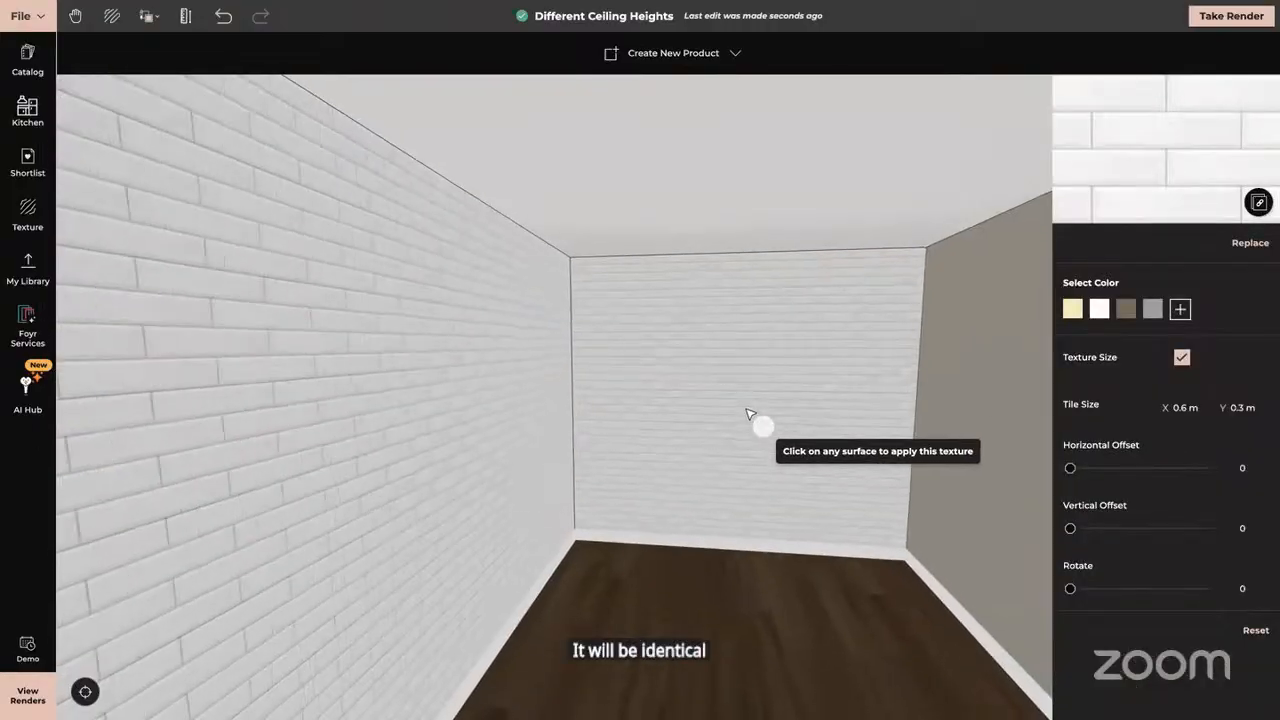
{"action": "left_click_drag", "start_coordinate": [746, 410], "coordinate": [699, 411]}
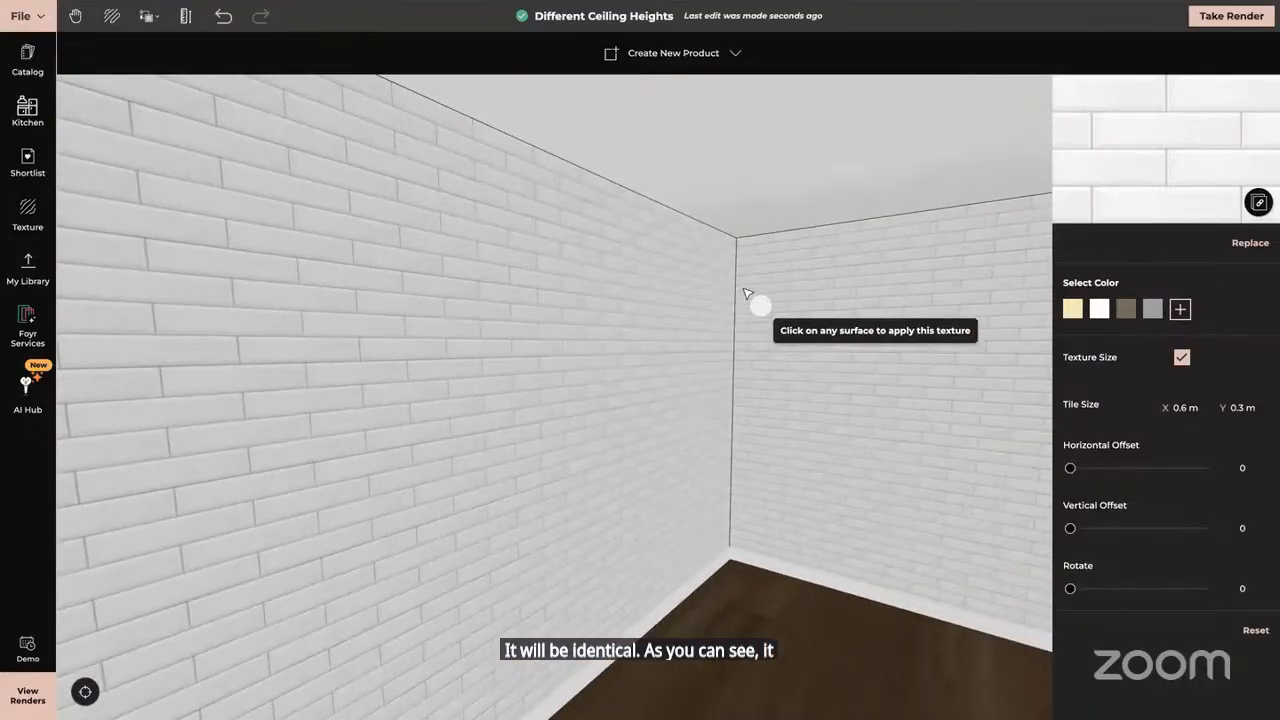
{"action": "left_click_drag", "start_coordinate": [757, 480], "coordinate": [789, 480]}
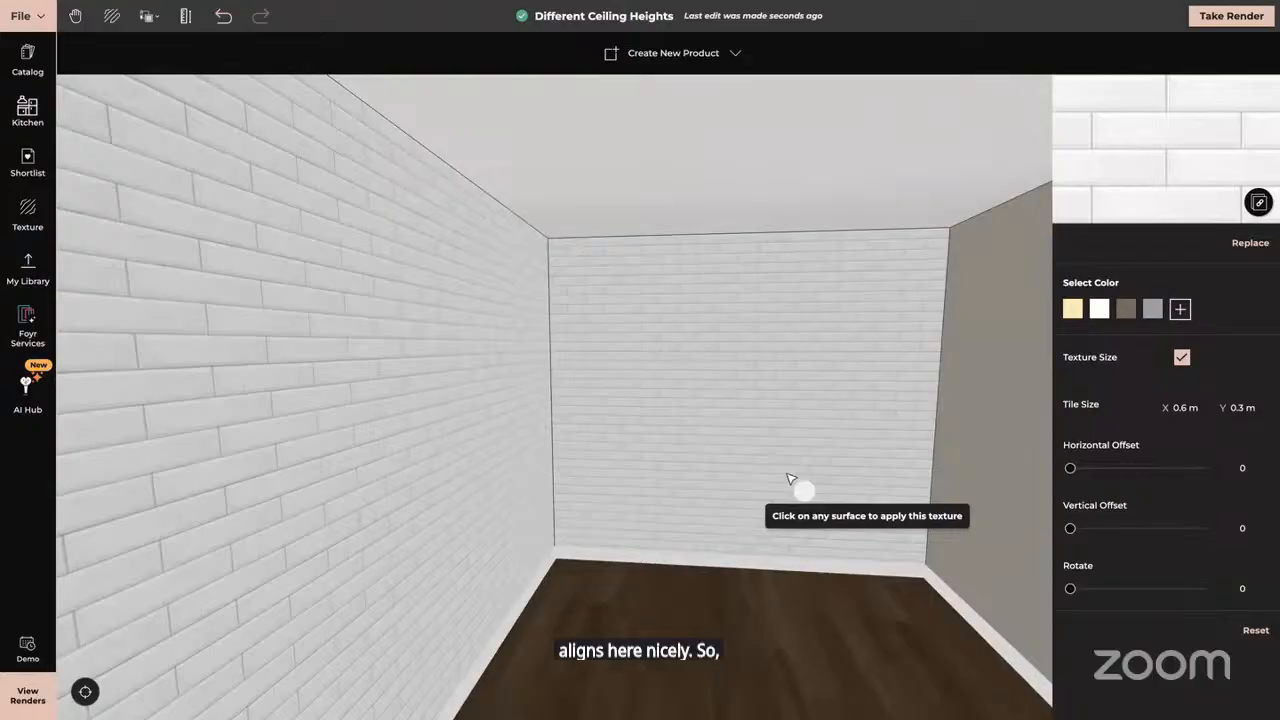
{"action": "left_click", "coordinate": [222, 16]}
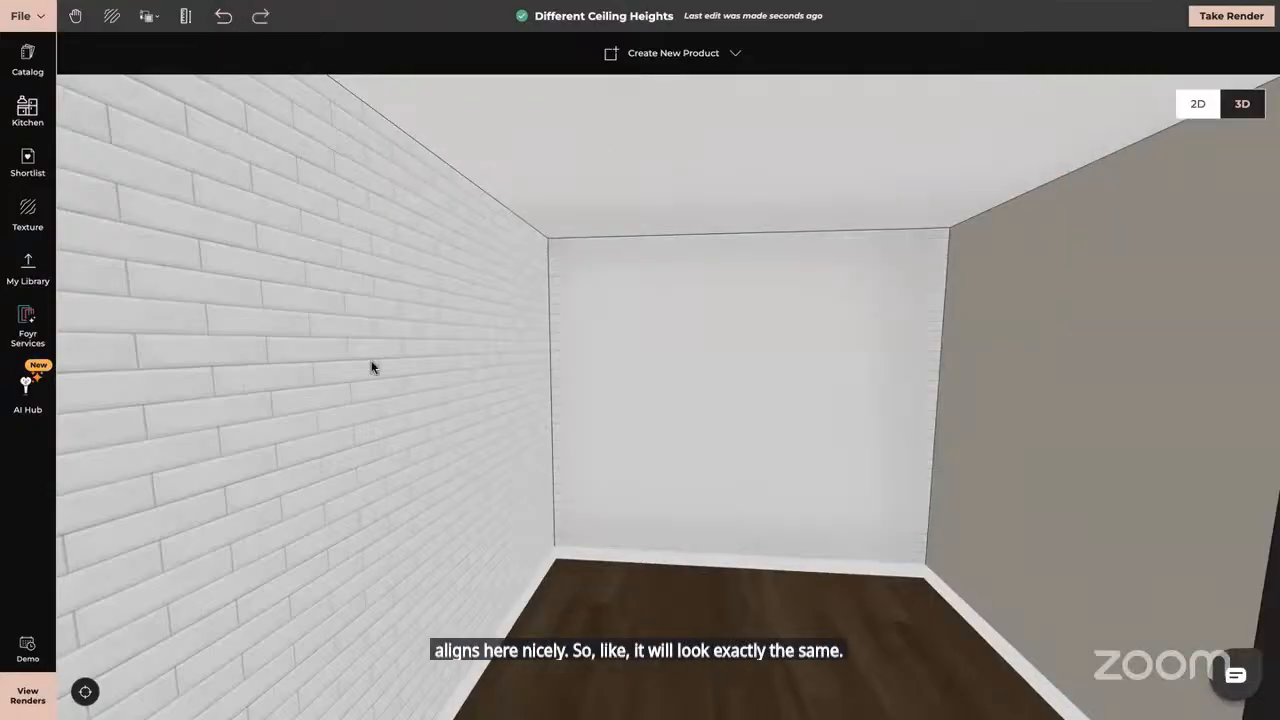
Reapply the shortlisted Subway Sealess Texture to the long wall and set its number of tiles to 5 by 5.
{"action": "left_click", "coordinate": [28, 212]}
{"action": "left_click", "coordinate": [26, 152]}
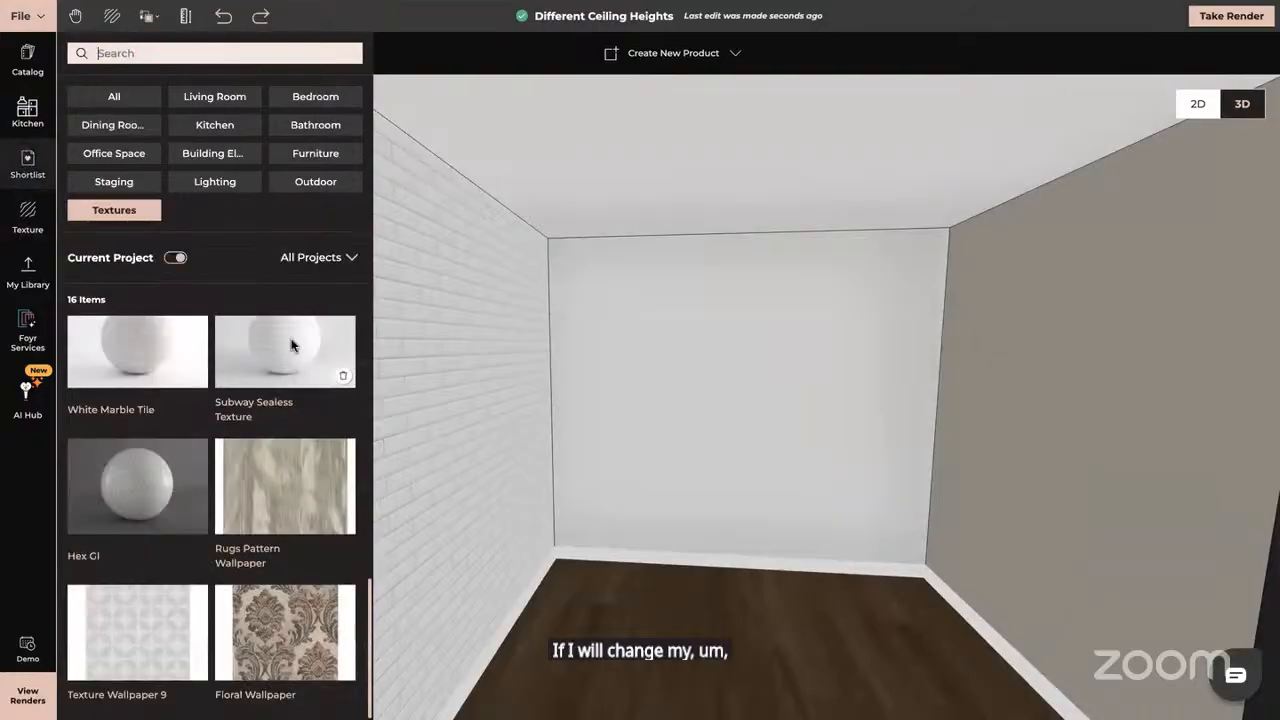
{"action": "left_click_drag", "start_coordinate": [257, 337], "coordinate": [470, 297]}
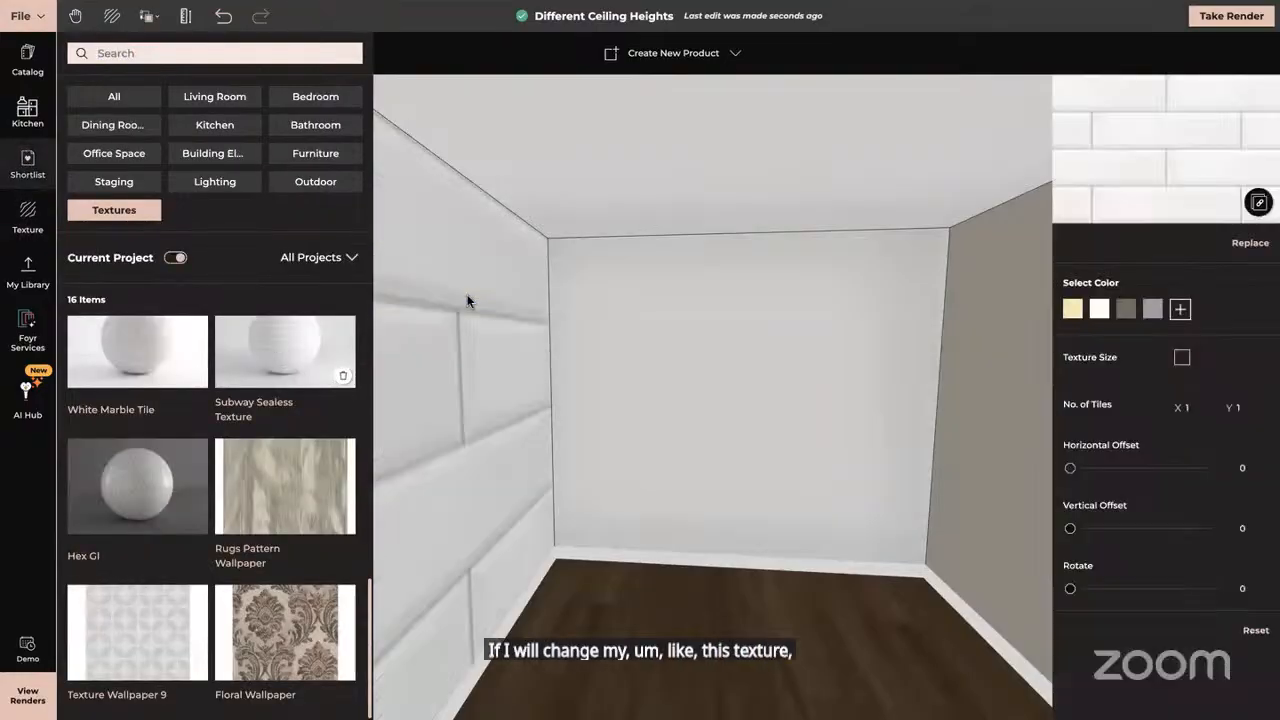
{"action": "left_click", "coordinate": [1199, 406]}
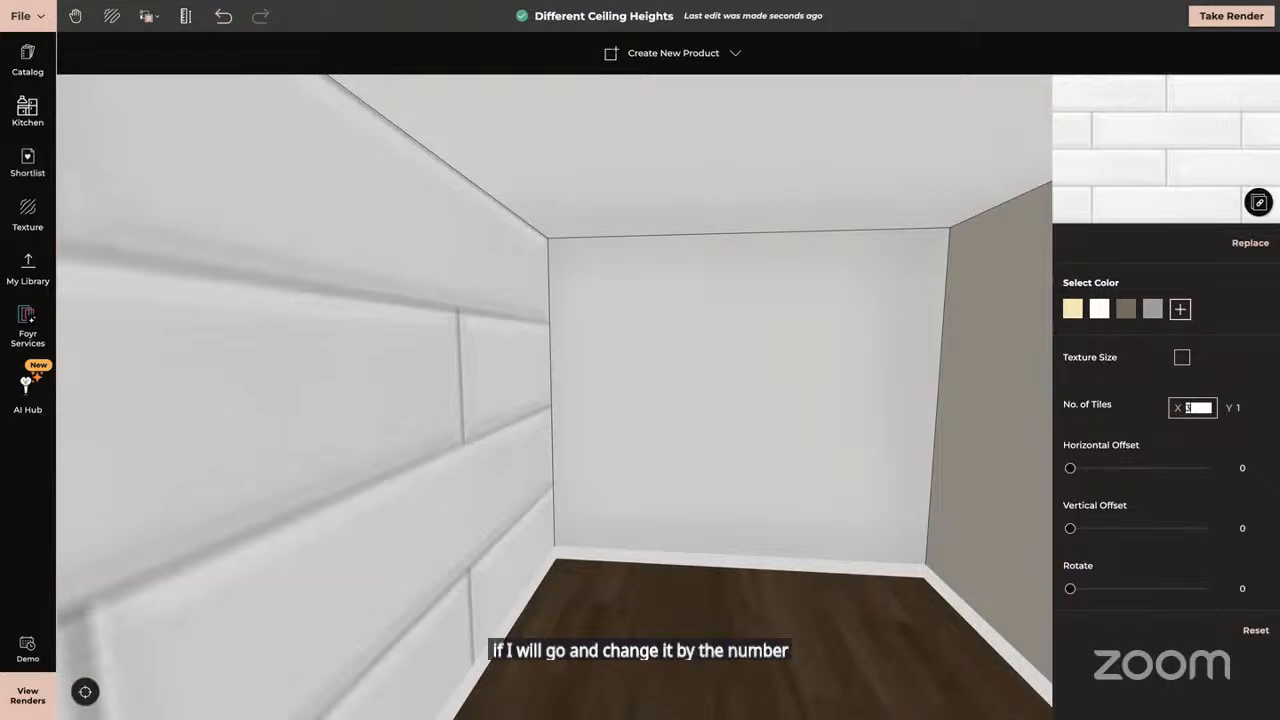
{"action": "type", "text": "3"}
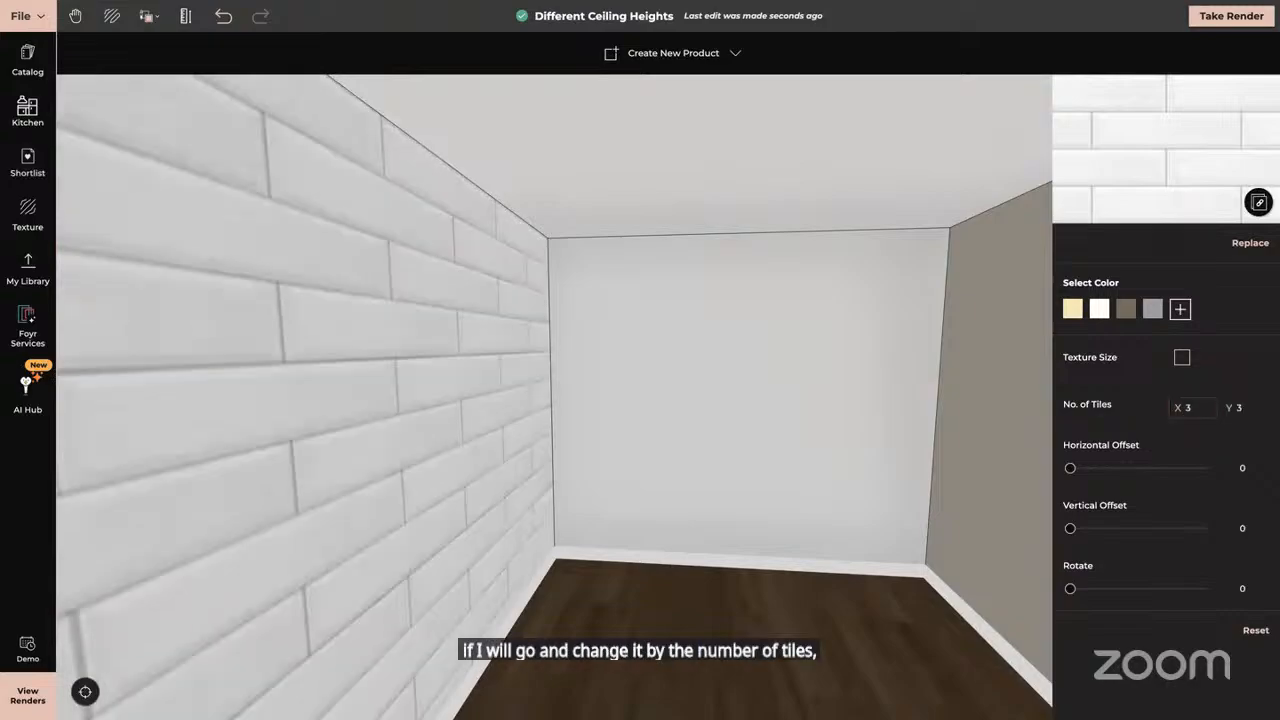
{"action": "left_click", "coordinate": [1196, 407]}
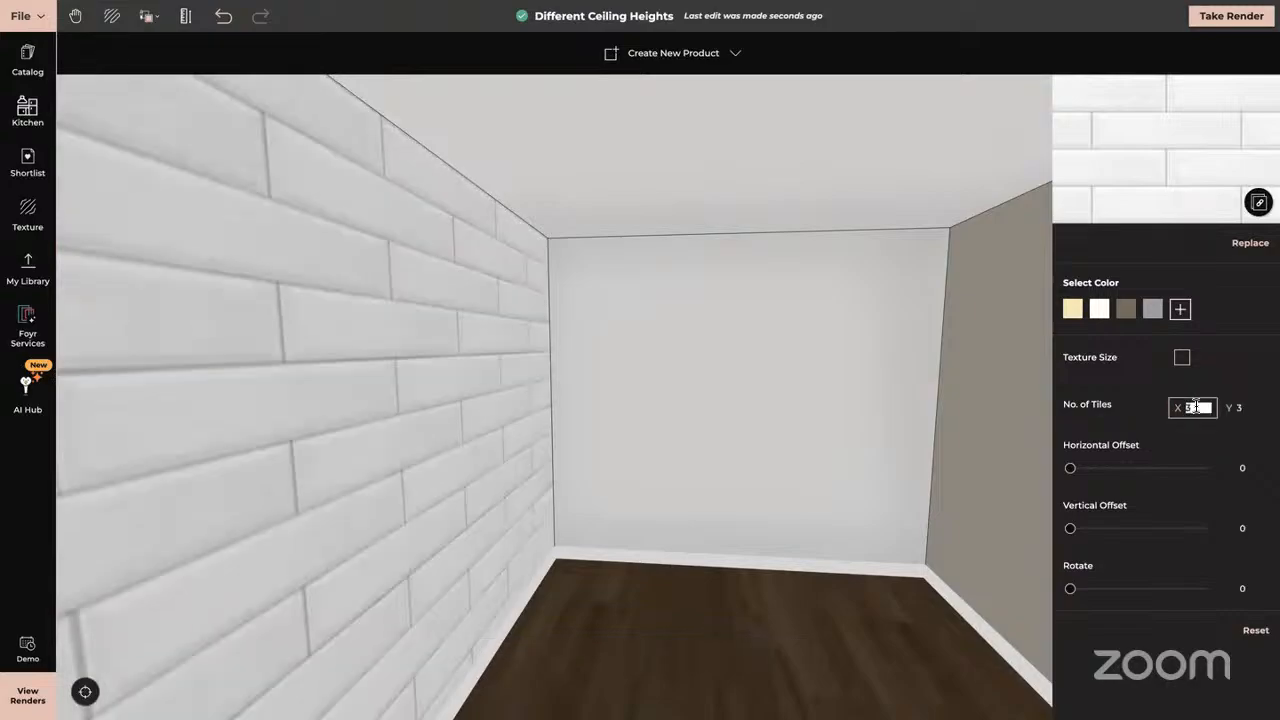
{"action": "type", "text": "5"}
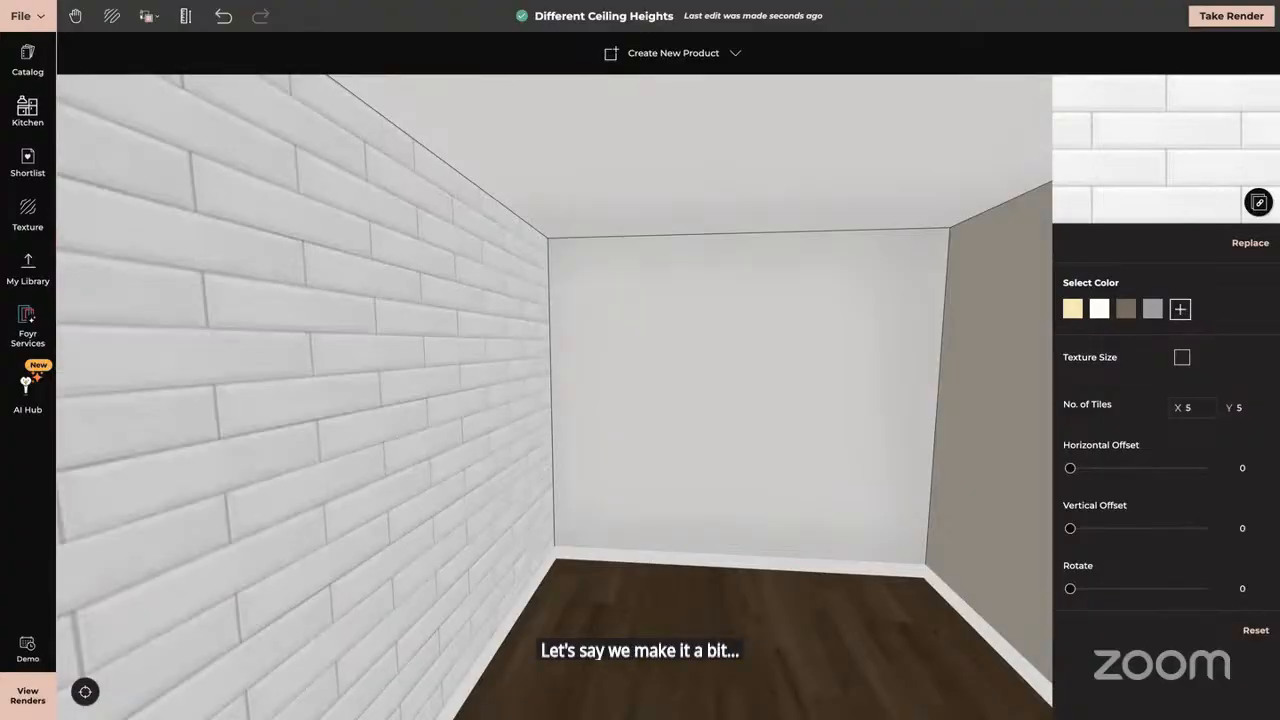
Copy the texture and material of the long subway-tiled wall onto the plain white end wall and compare the tile sizes.
{"action": "left_click", "coordinate": [148, 16]}
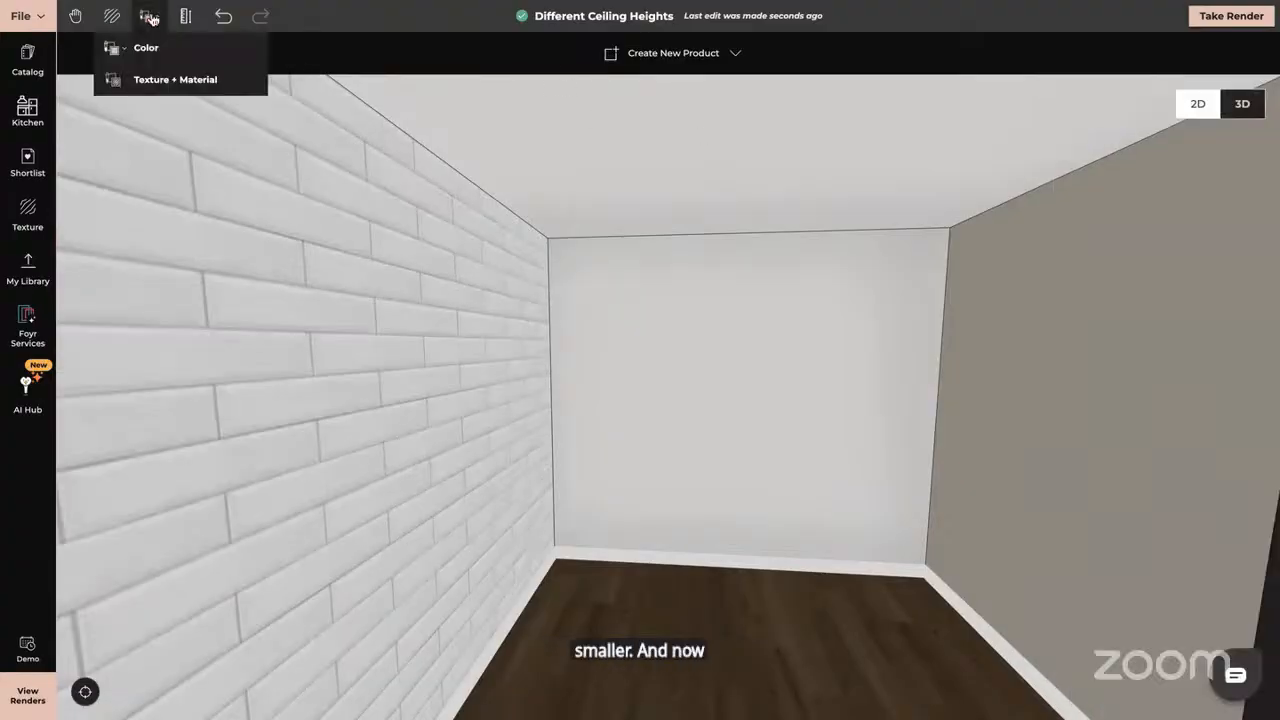
{"action": "left_click", "coordinate": [178, 82]}
{"action": "left_click", "coordinate": [277, 220]}
{"action": "left_click", "coordinate": [694, 392]}
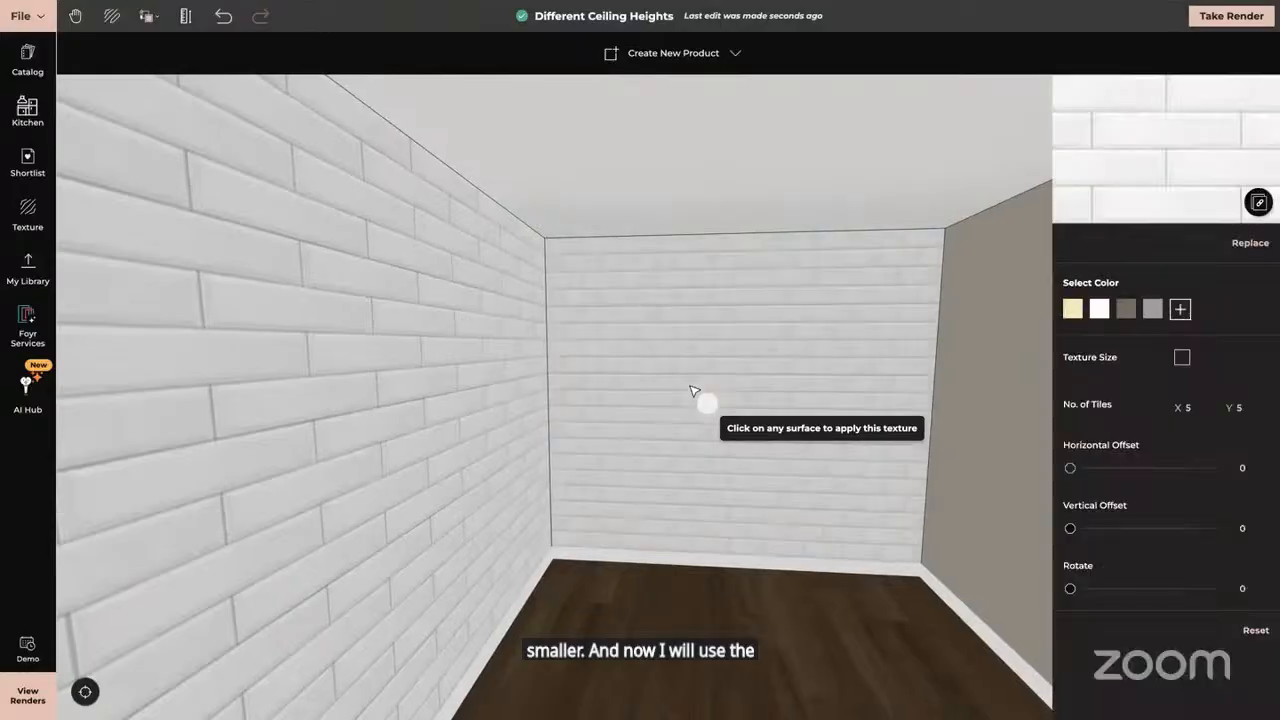
{"action": "left_click_drag", "start_coordinate": [749, 460], "coordinate": [771, 480]}
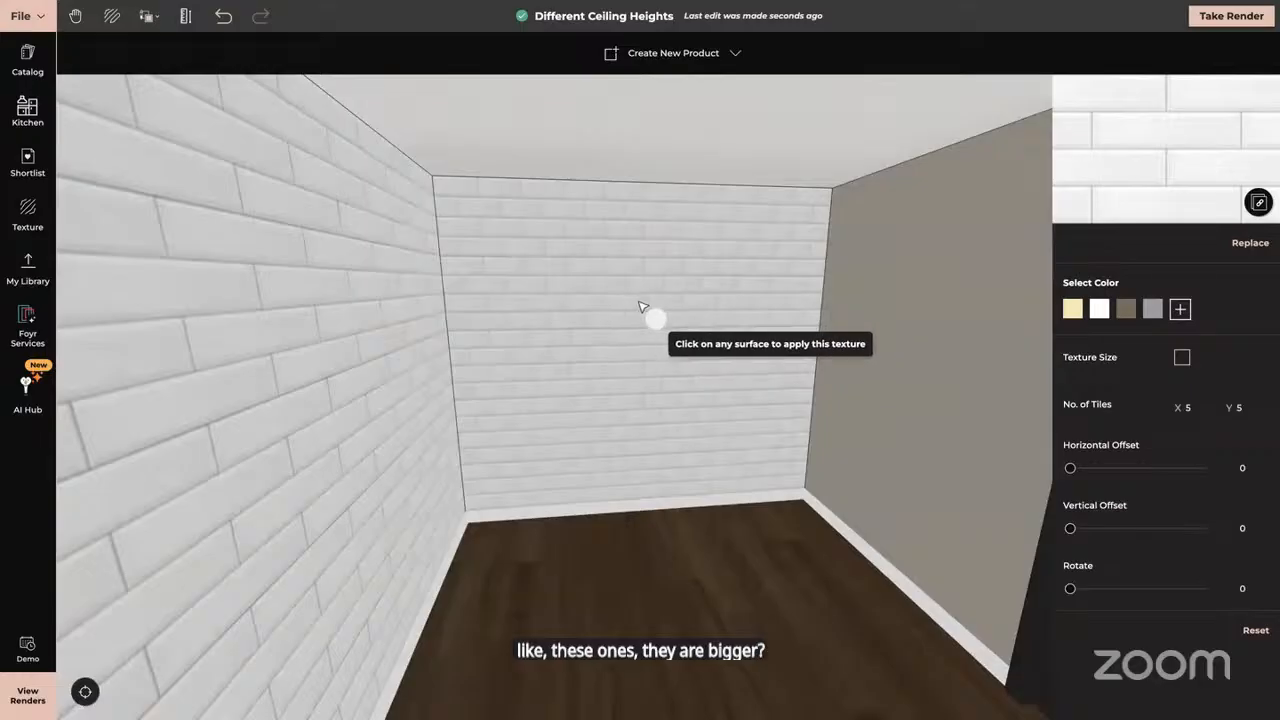
{"action": "left_click_drag", "start_coordinate": [681, 521], "coordinate": [664, 521]}
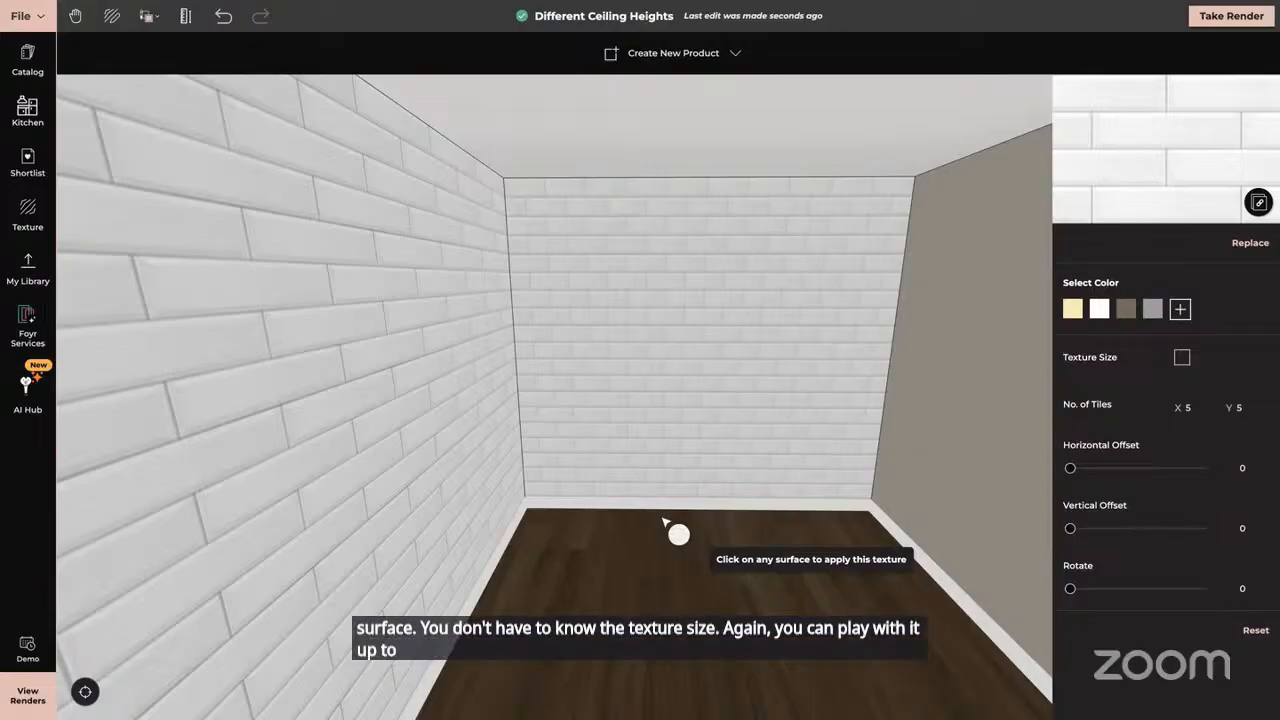
{"action": "key", "text": "Escape"}
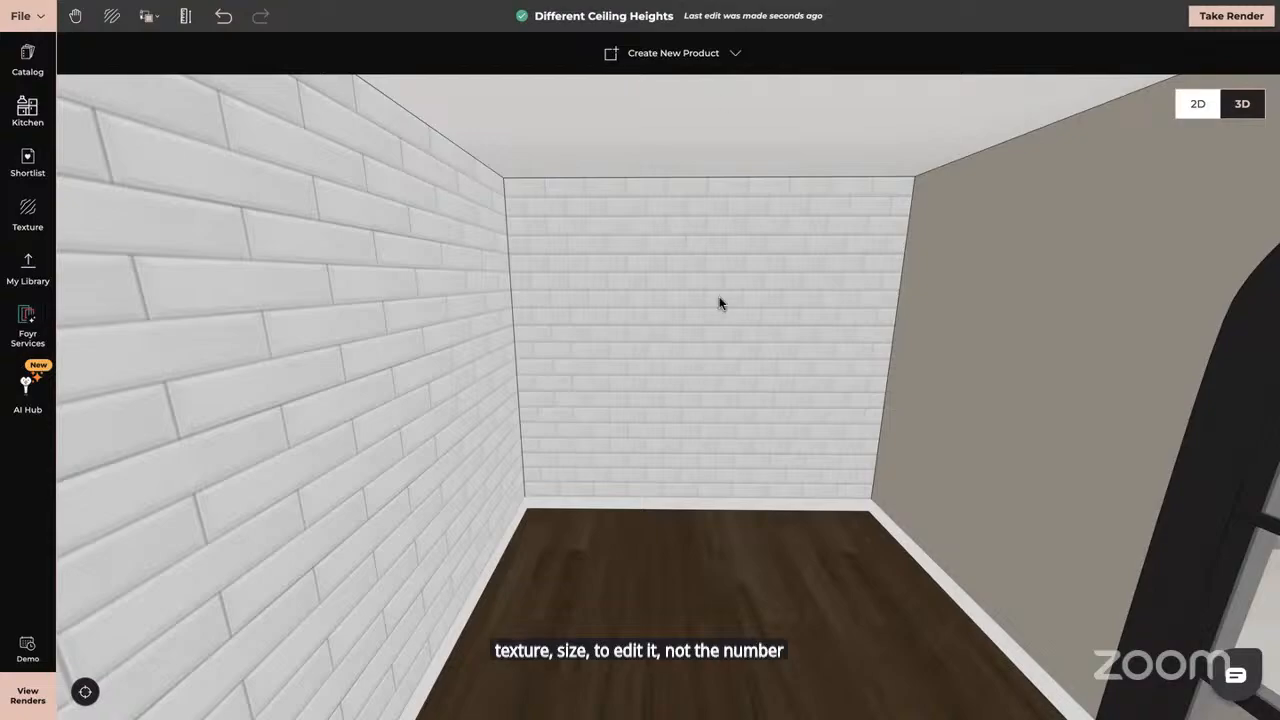
Apply the shortlisted damask wallpaper to the large wall beside the wooden cabinet and enable Texture Size for it.
{"action": "scroll", "coordinate": [719, 303], "scroll_direction": "down", "scroll_amount": 2}
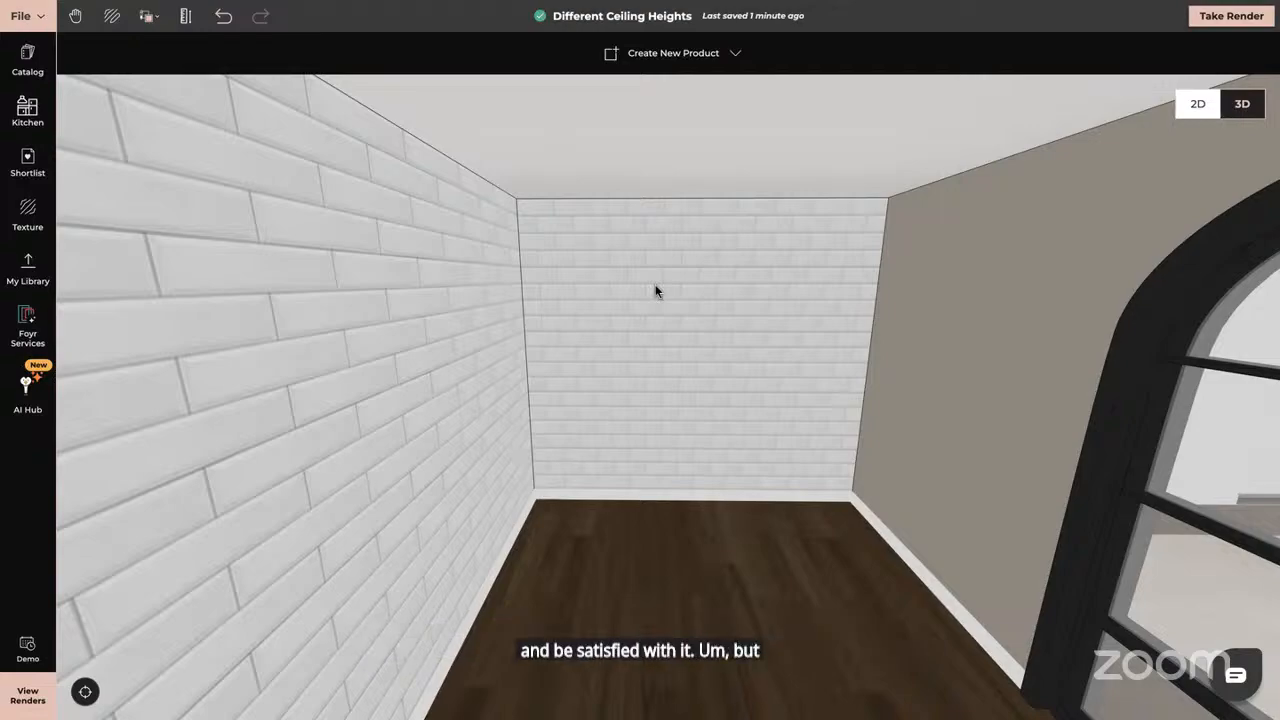
{"action": "left_click", "coordinate": [29, 160]}
{"action": "left_click_drag", "start_coordinate": [255, 650], "coordinate": [470, 505]}
{"action": "left_click_drag", "start_coordinate": [551, 613], "coordinate": [449, 606]}
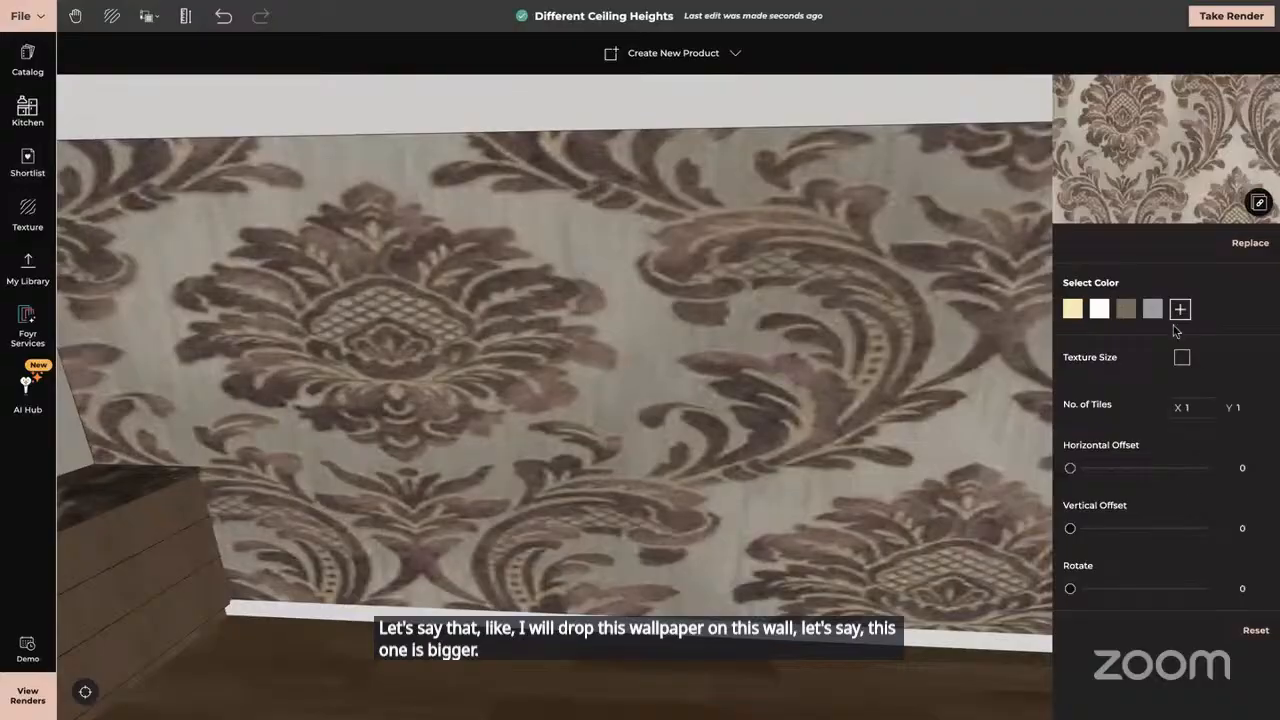
{"action": "left_click", "coordinate": [1182, 357]}
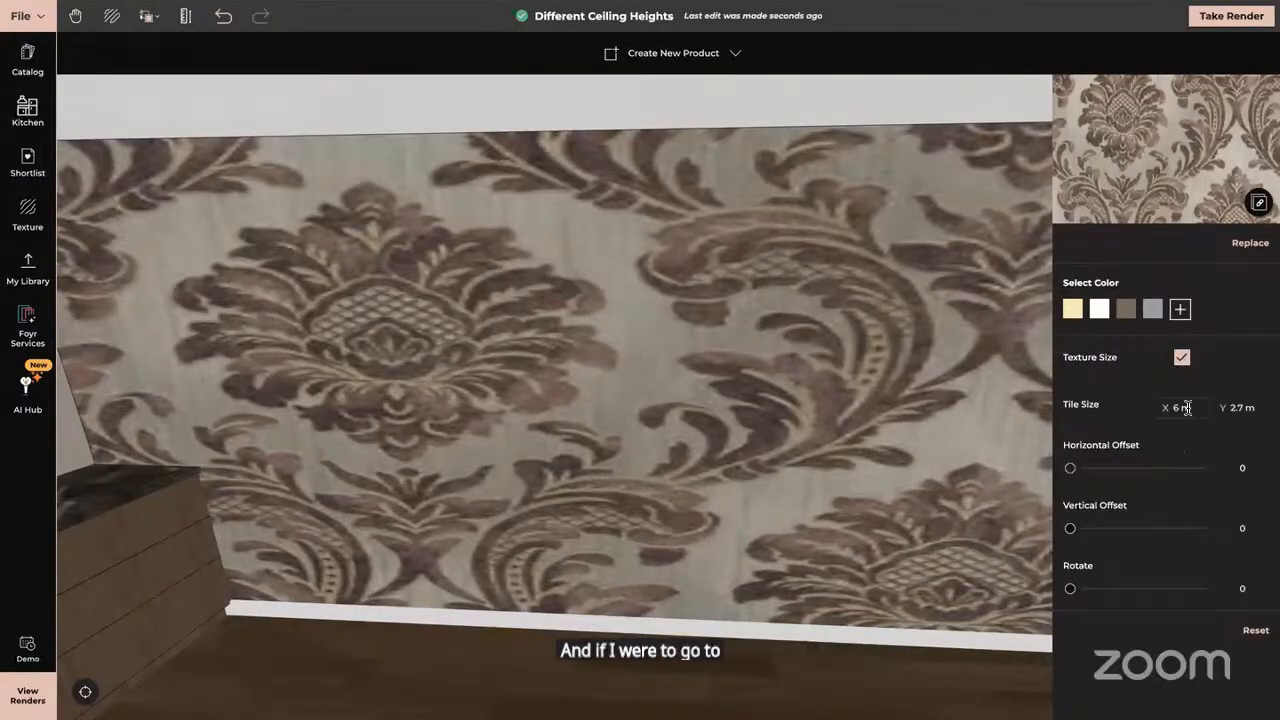
Try a tile size of 0.5 m and 1 m in X for the damask wallpaper.
{"action": "left_click", "coordinate": [1183, 407]}
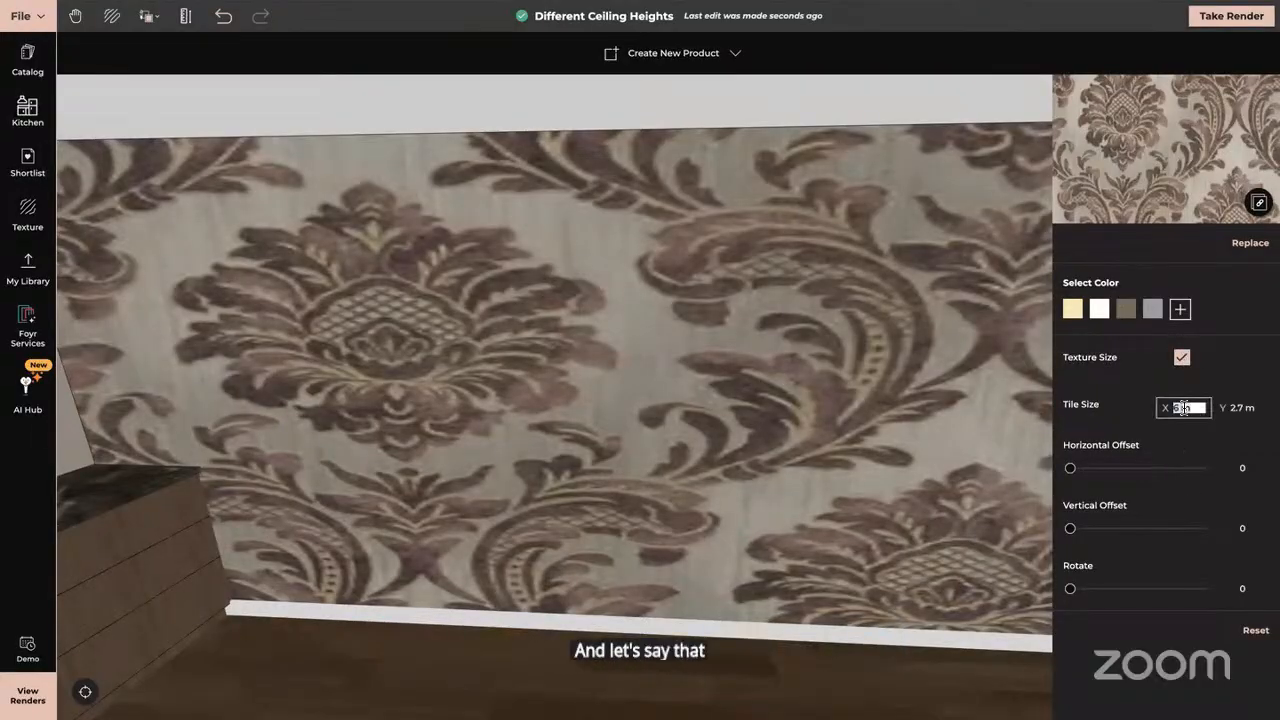
{"action": "type", "text": "0."}
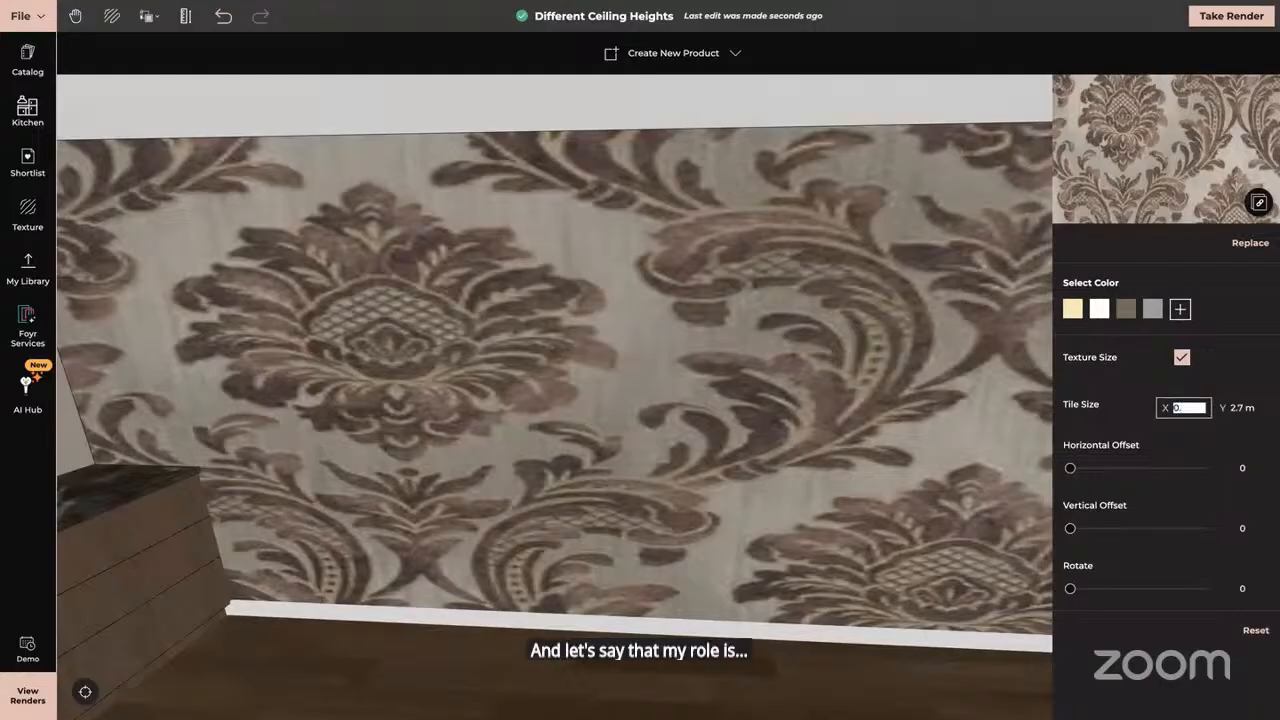
{"action": "type", "text": "5"}
{"action": "key", "text": "Return"}
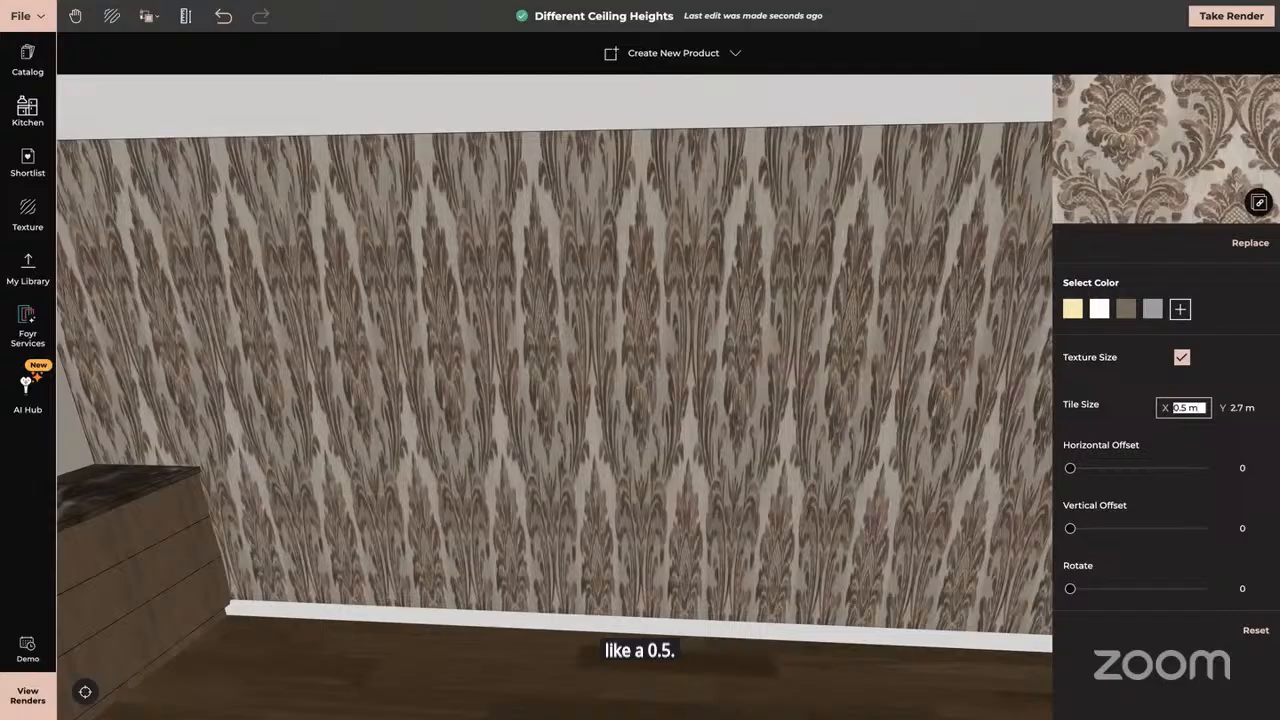
{"action": "left_click_drag", "start_coordinate": [1198, 408], "coordinate": [1172, 408]}
{"action": "type", "text": "1"}
{"action": "key", "text": "Return"}
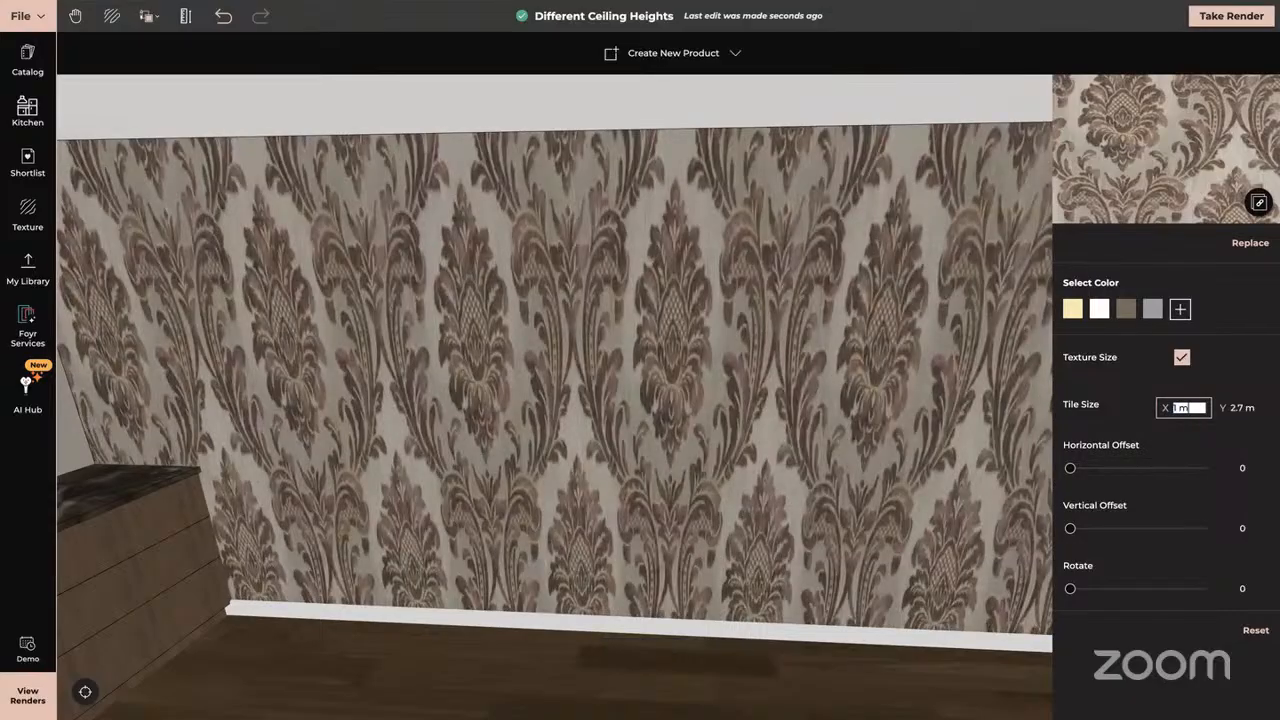
Set the damask wallpaper's tile size to 4 m in both X and Y.
{"action": "left_click", "coordinate": [1243, 407]}
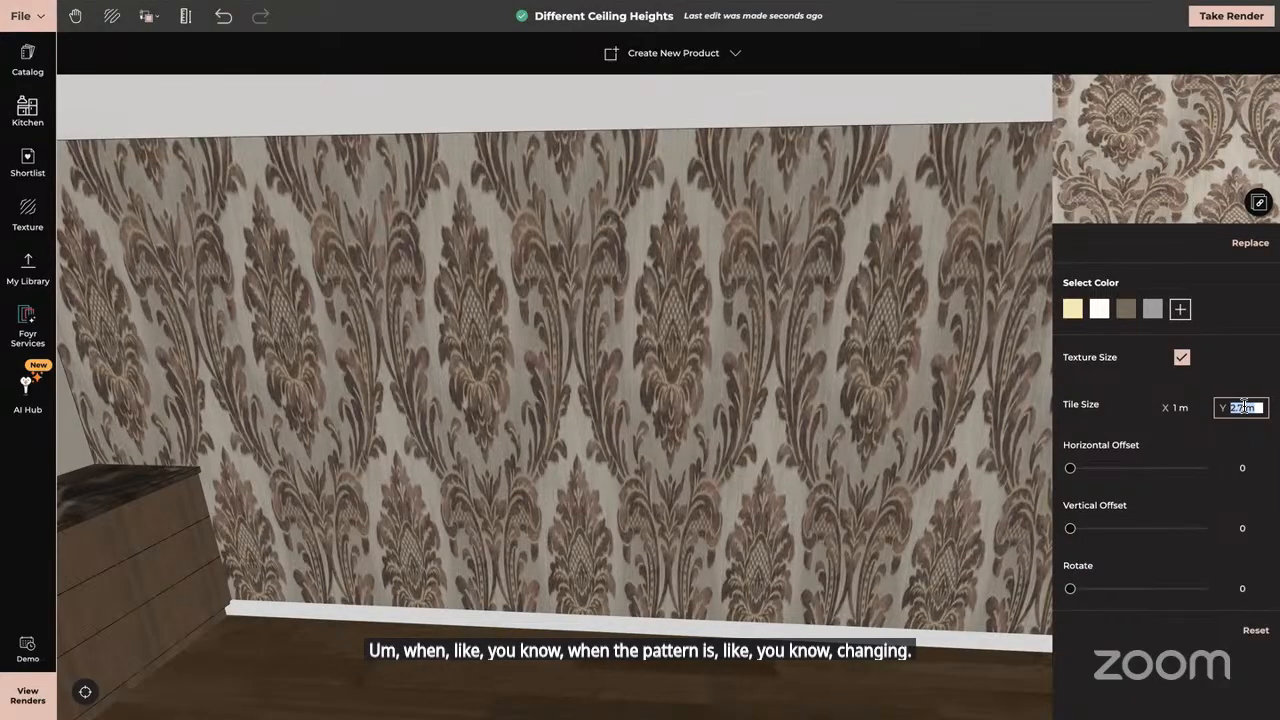
{"action": "left_click", "coordinate": [1183, 407]}
{"action": "type", "text": "4"}
{"action": "key", "text": "Tab"}
{"action": "type", "text": "4"}
{"action": "key", "text": "Return"}
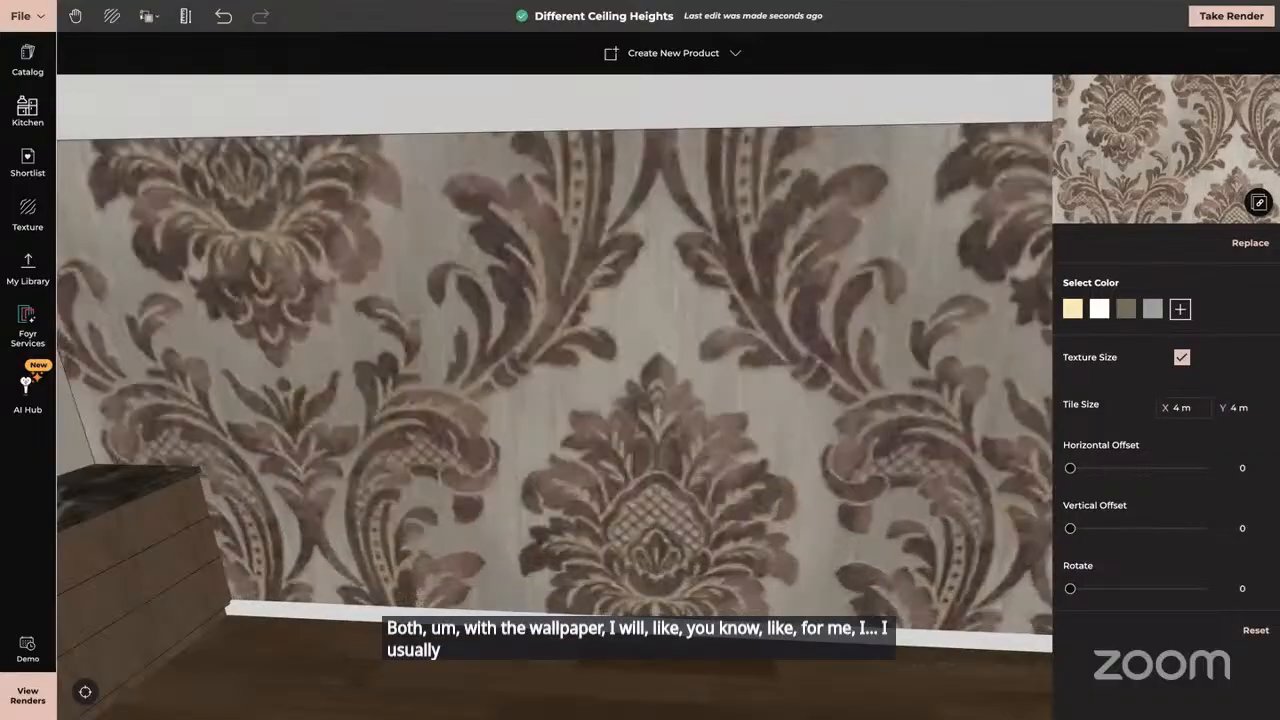
Reduce the damask wallpaper's tile size to 1 m in X by 1 m in Y.
{"action": "left_click", "coordinate": [1178, 406]}
{"action": "type", "text": "1"}
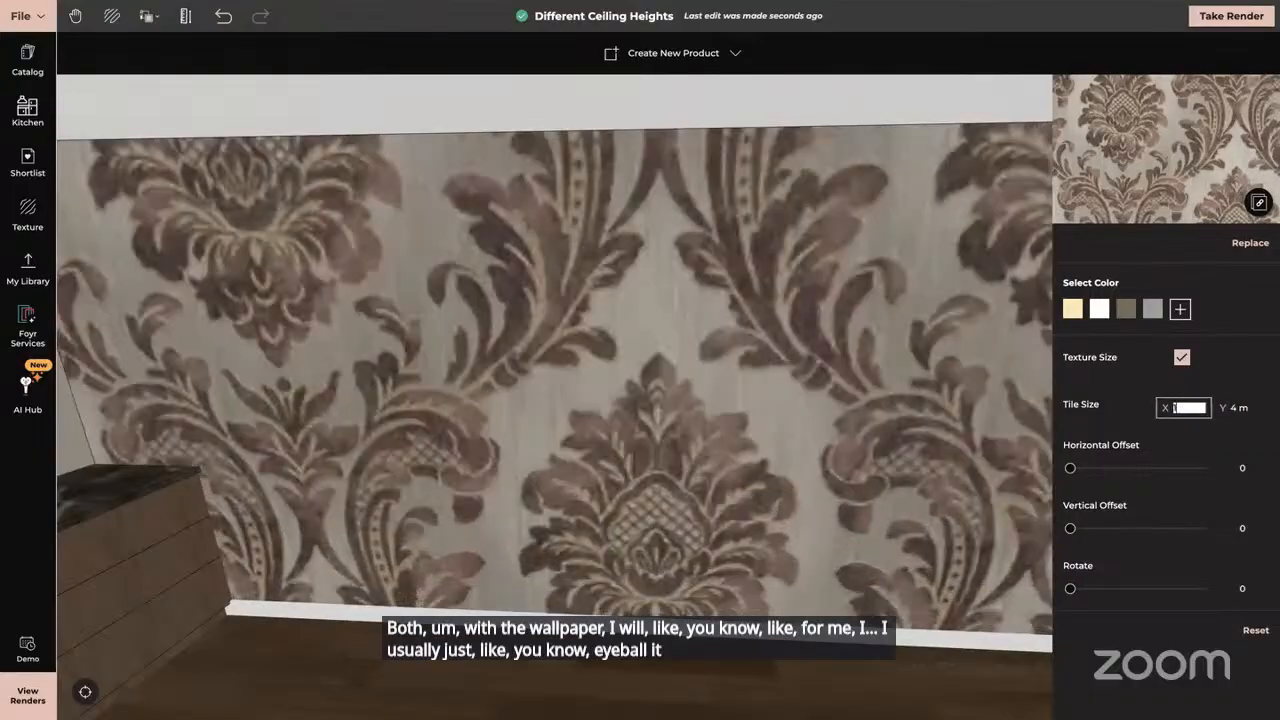
{"action": "key", "text": "Tab"}
{"action": "type", "text": "1"}
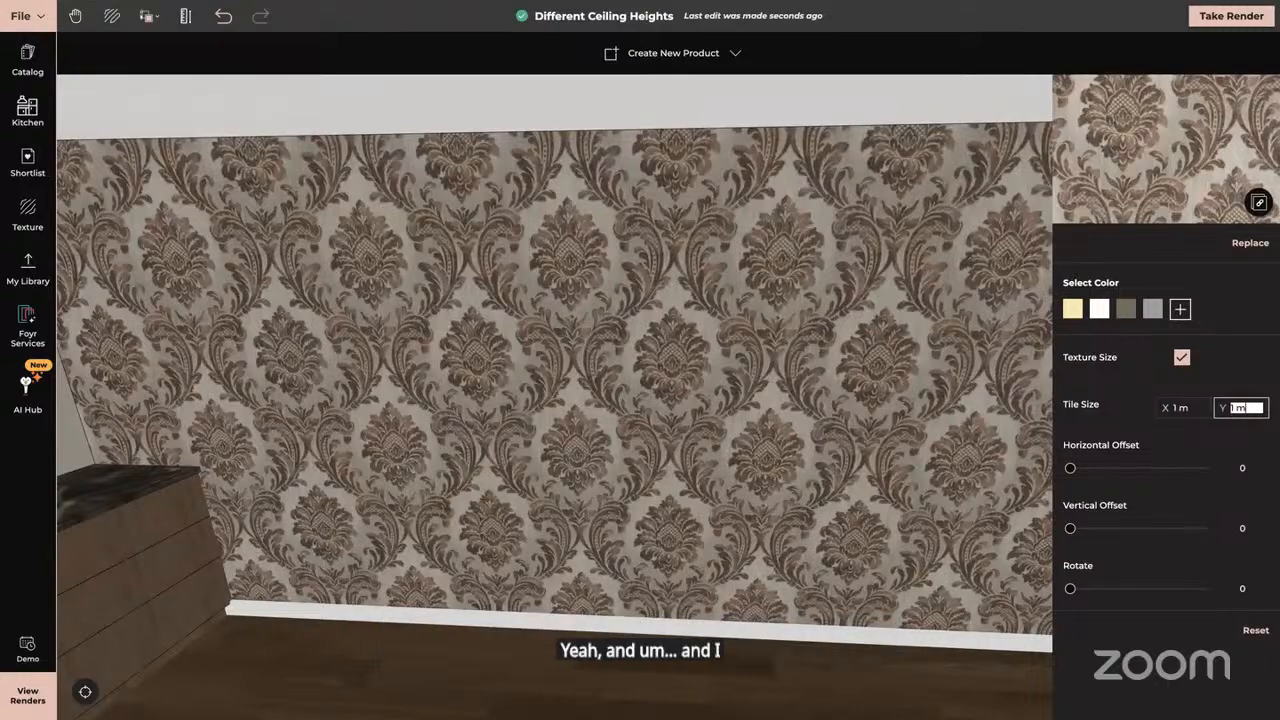
Set the damask wallpaper's tile size to 0.5 m in both X and Y for a finer pattern.
{"action": "left_click", "coordinate": [1180, 408]}
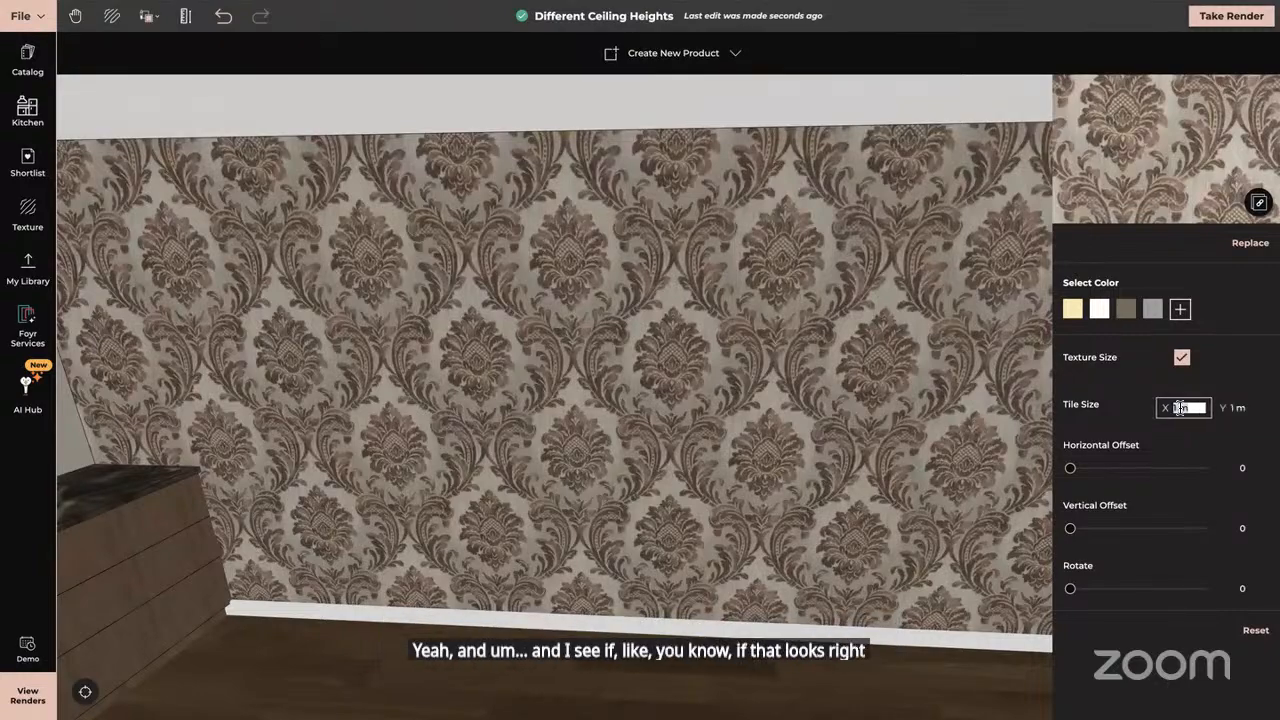
{"action": "type", "text": "0.5"}
{"action": "key", "text": "Tab"}
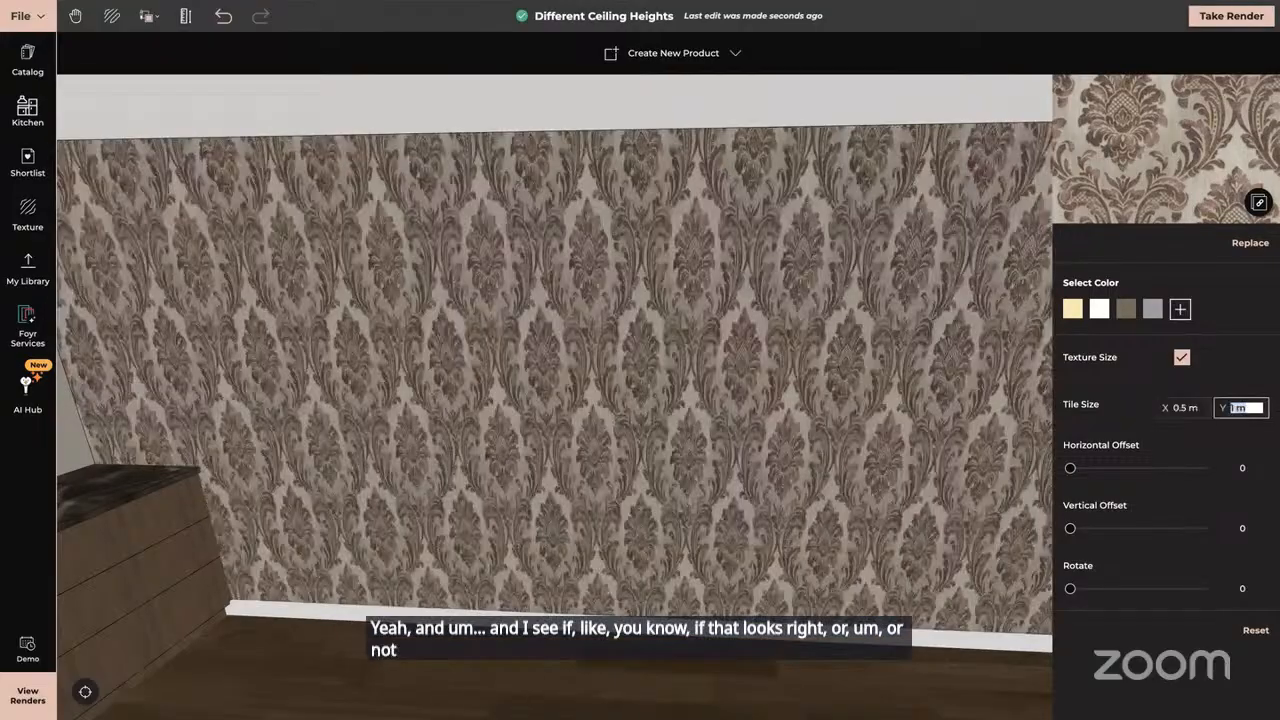
{"action": "type", "text": "0.5"}
{"action": "key", "text": "Return"}
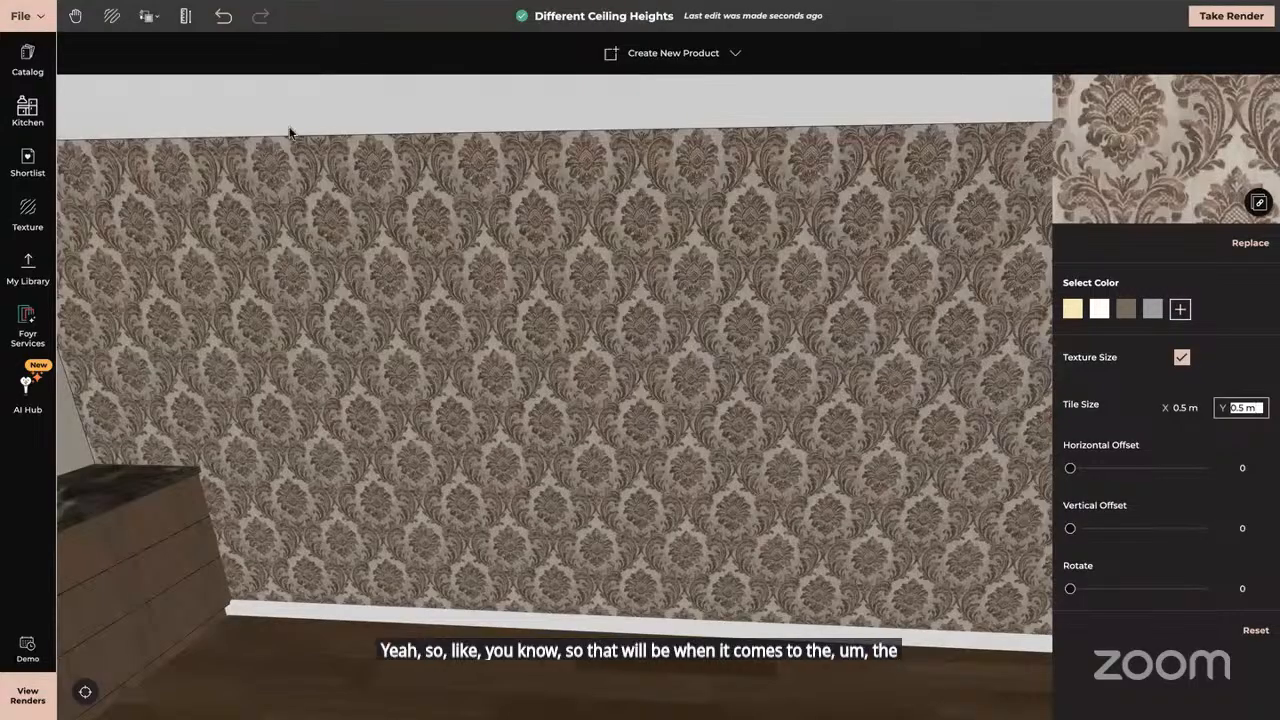
Replace the damask wallpaper with the shortlisted Rugs Pattern Wallpaper and set its number of tiles to 7 by 7.
{"action": "left_click", "coordinate": [28, 213]}
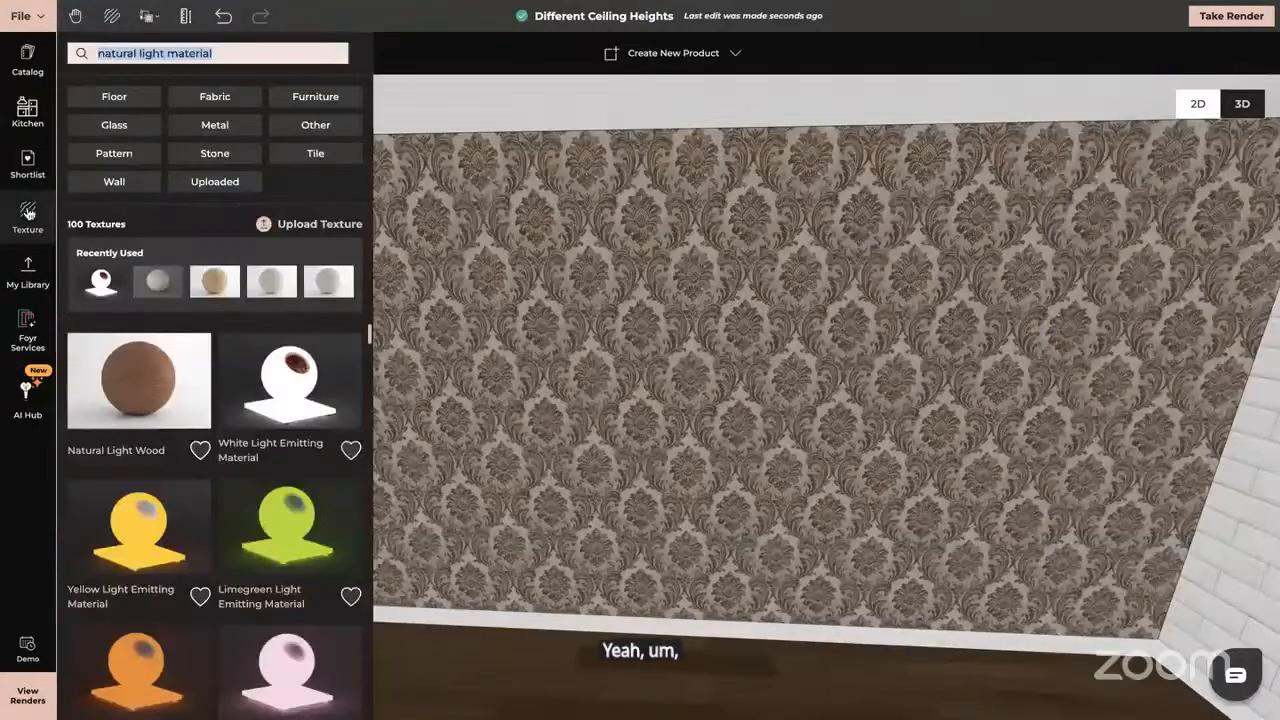
{"action": "left_click", "coordinate": [19, 165]}
{"action": "scroll", "coordinate": [172, 387], "scroll_direction": "up", "scroll_amount": 5}
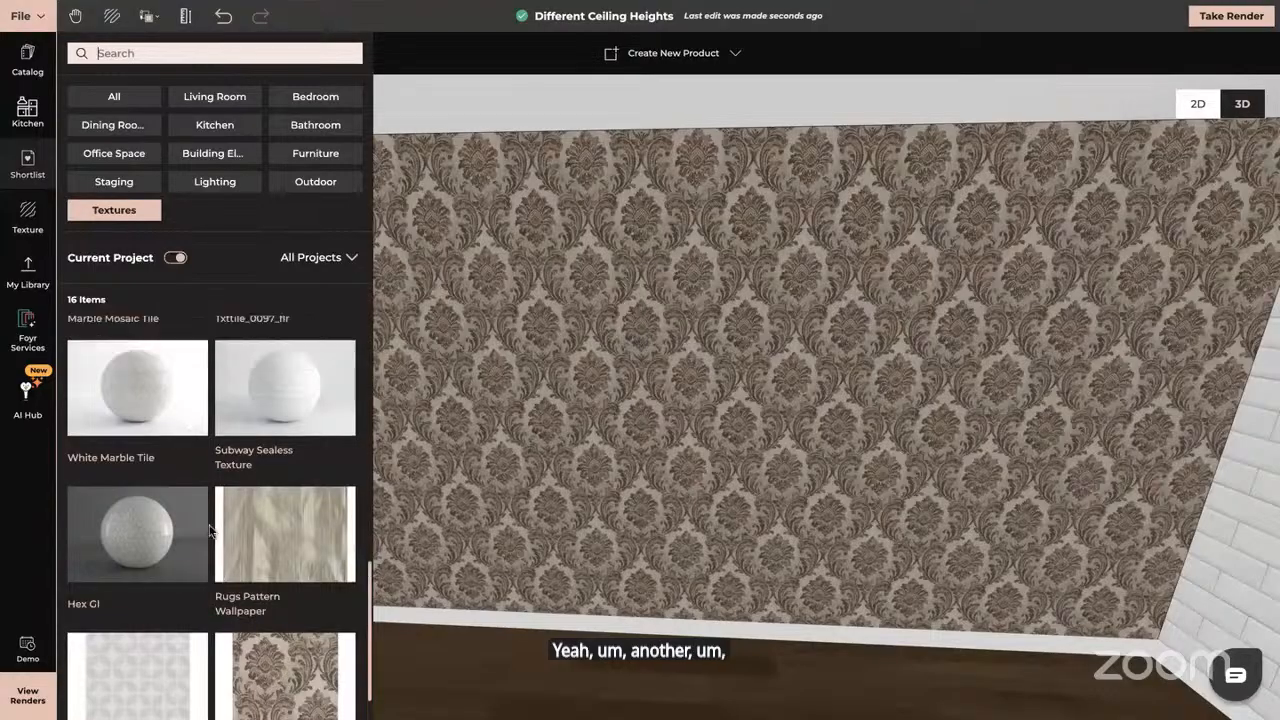
{"action": "scroll", "coordinate": [229, 543], "scroll_direction": "down", "scroll_amount": 2}
{"action": "left_click_drag", "start_coordinate": [298, 630], "coordinate": [617, 440]}
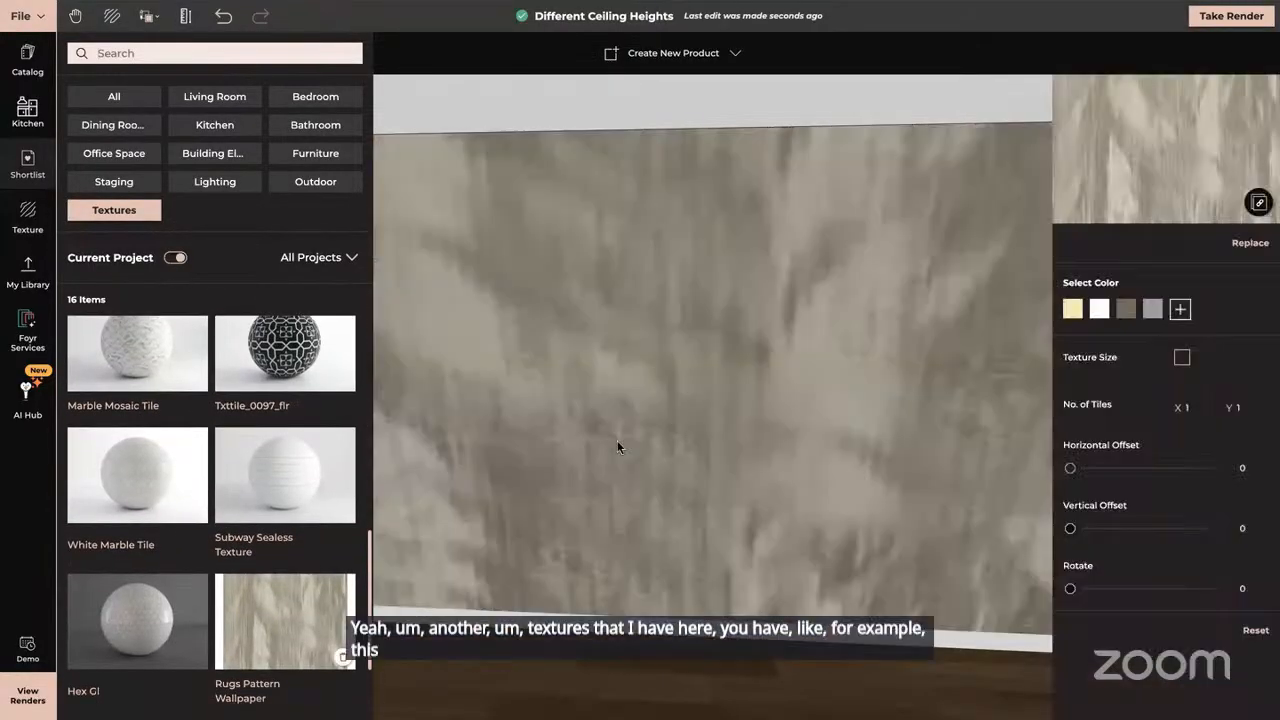
{"action": "left_click", "coordinate": [1188, 408]}
{"action": "type", "text": "7"}
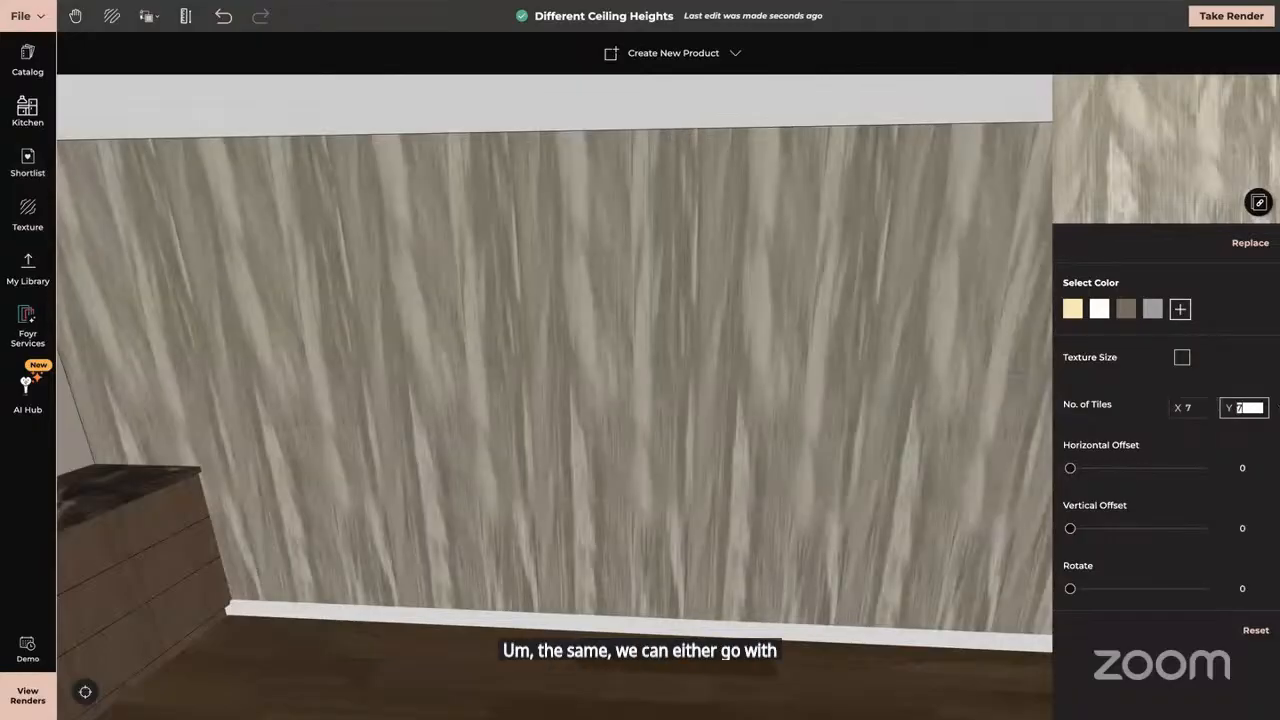
{"action": "key", "text": "Tab"}
{"action": "type", "text": "7"}
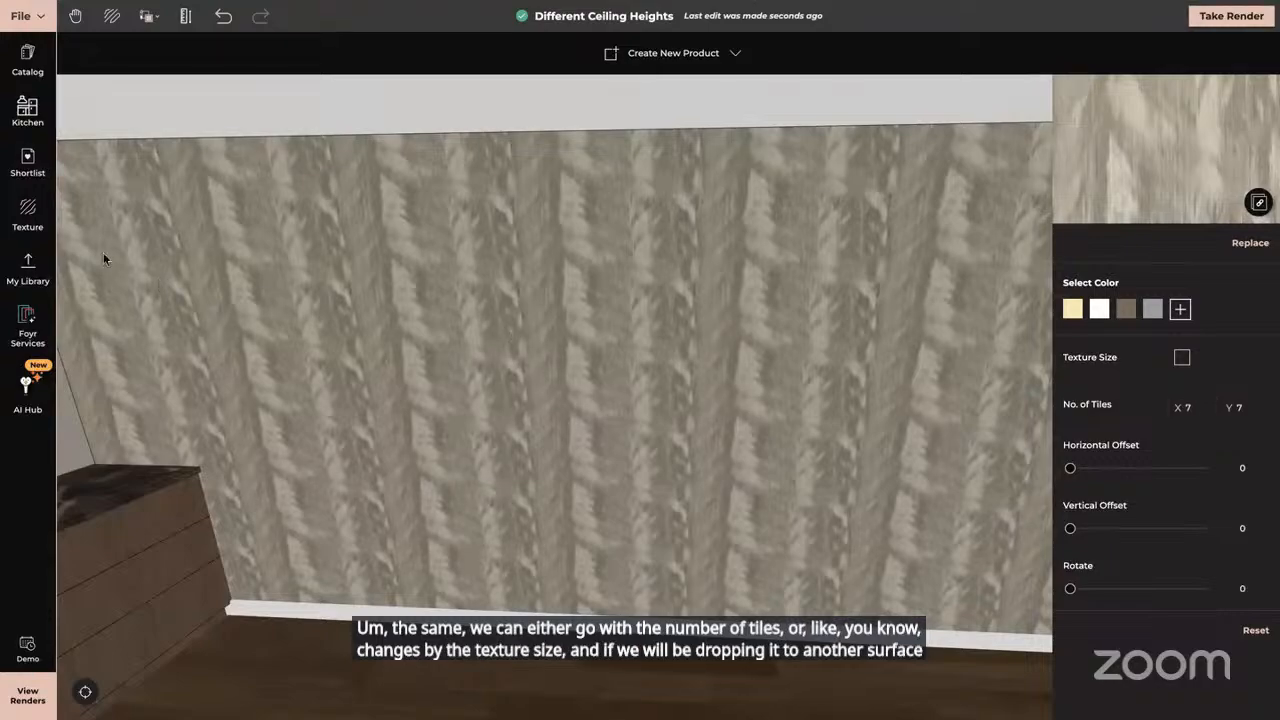
Clear the texture search and list the uploaded textures from all projects.
{"action": "left_click", "coordinate": [22, 216]}
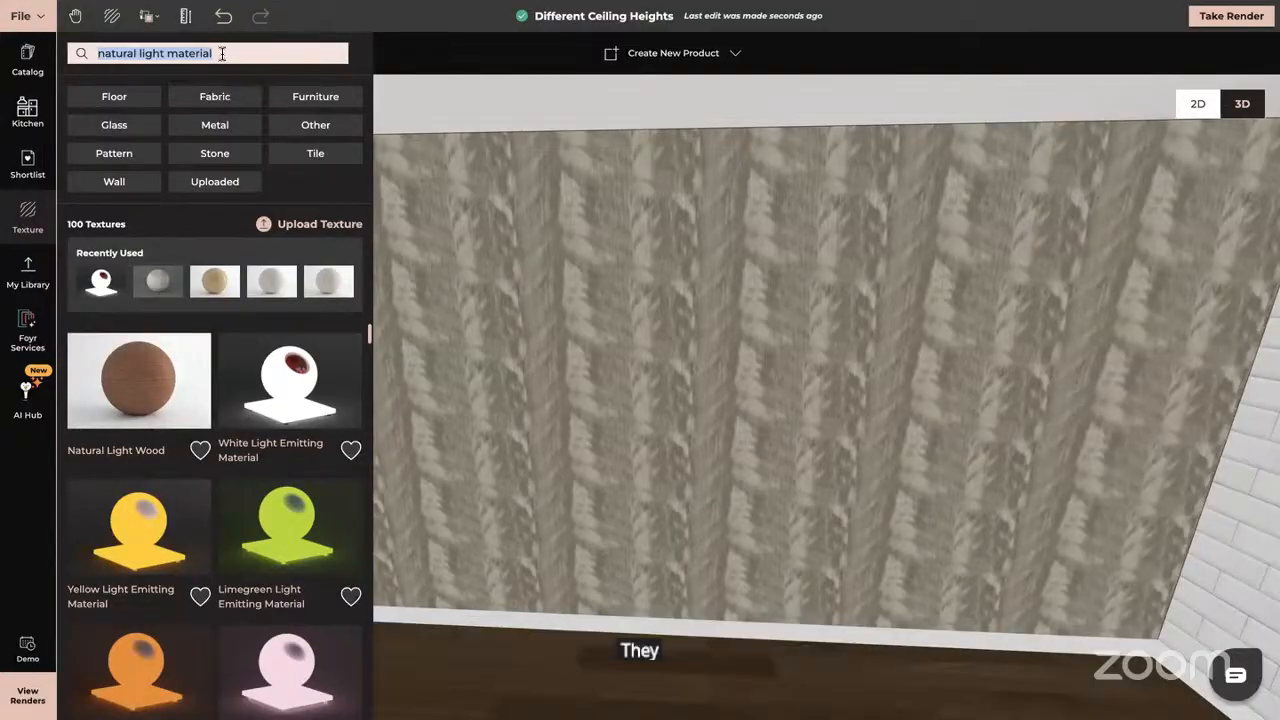
{"action": "key", "text": "BackSpace"}
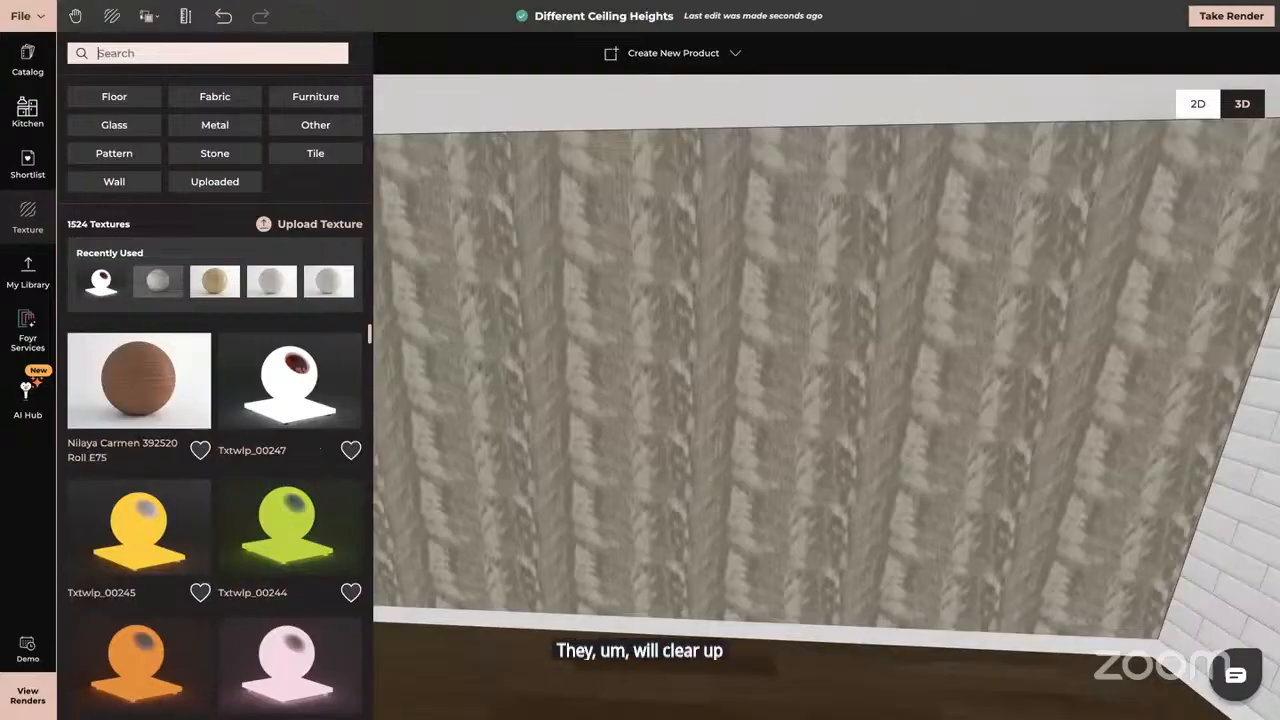
{"action": "left_click", "coordinate": [214, 182]}
{"action": "left_click", "coordinate": [352, 266]}
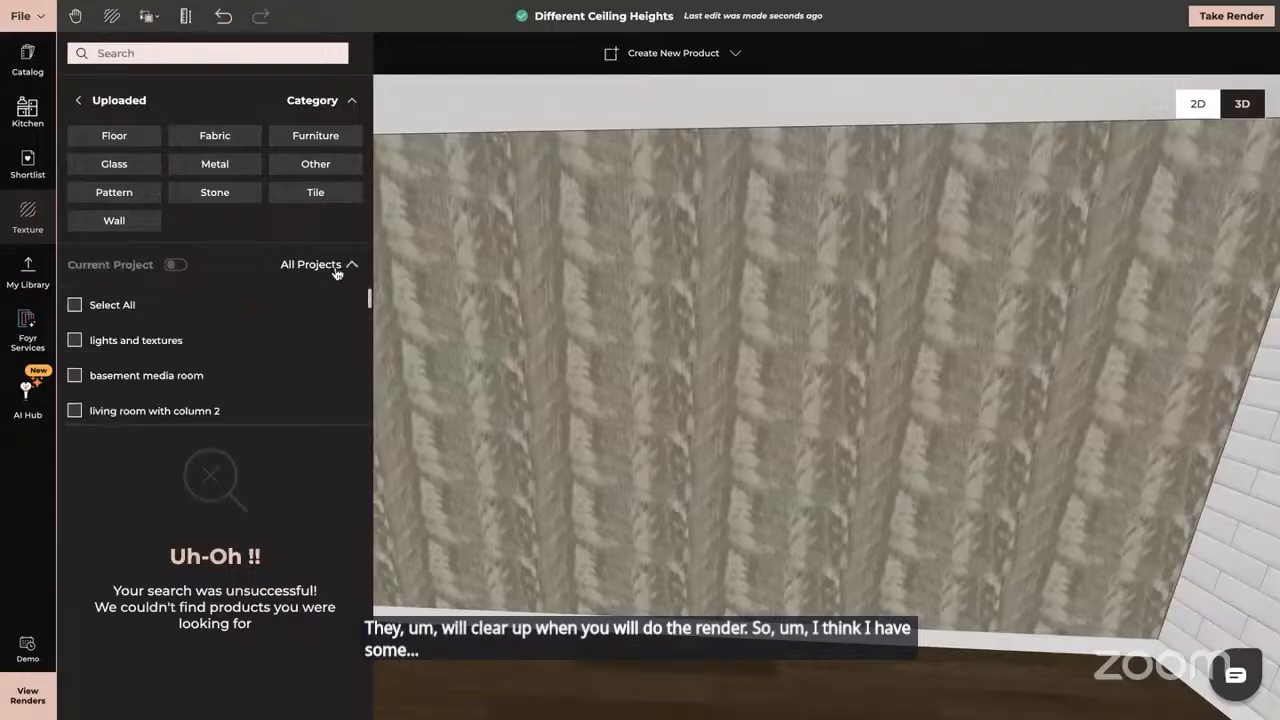
{"action": "left_click", "coordinate": [75, 305]}
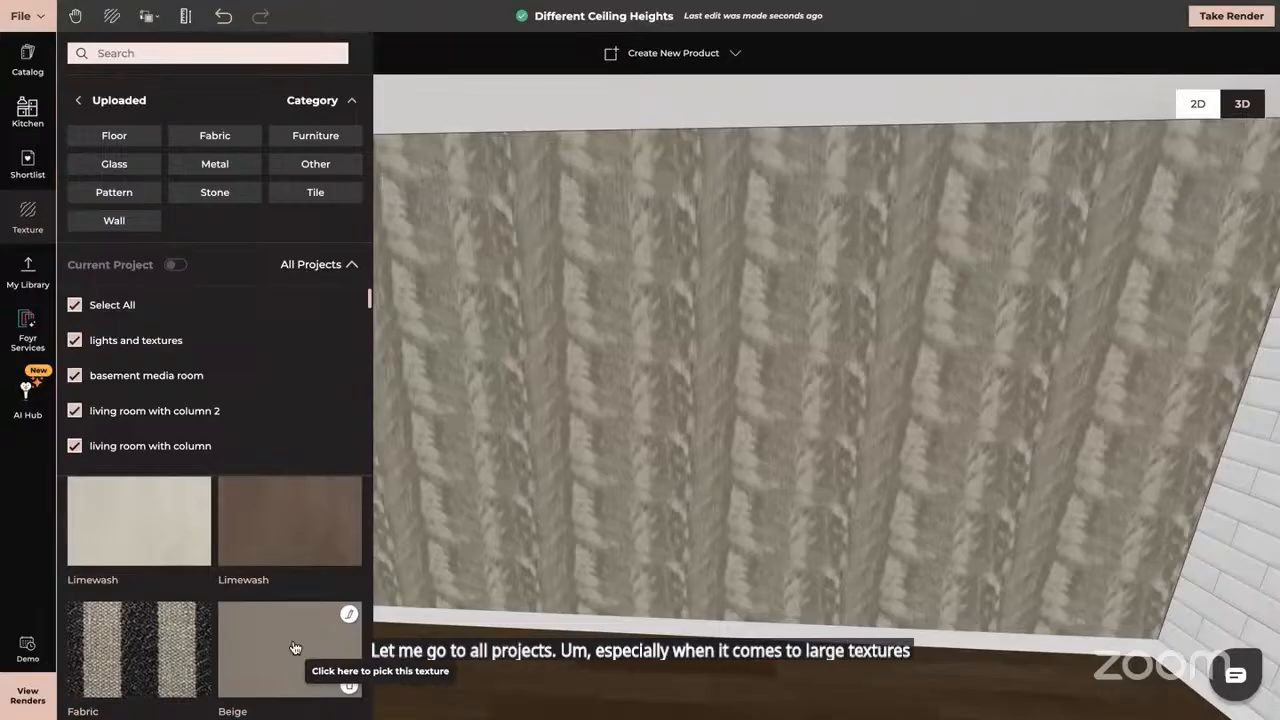
Find the uploaded tree mural wallpaper and apply it to the wall in place of the Rugs Pattern Wallpaper.
{"action": "scroll", "coordinate": [294, 648], "scroll_direction": "down", "scroll_amount": 3}
{"action": "scroll", "coordinate": [294, 648], "scroll_direction": "down", "scroll_amount": 5}
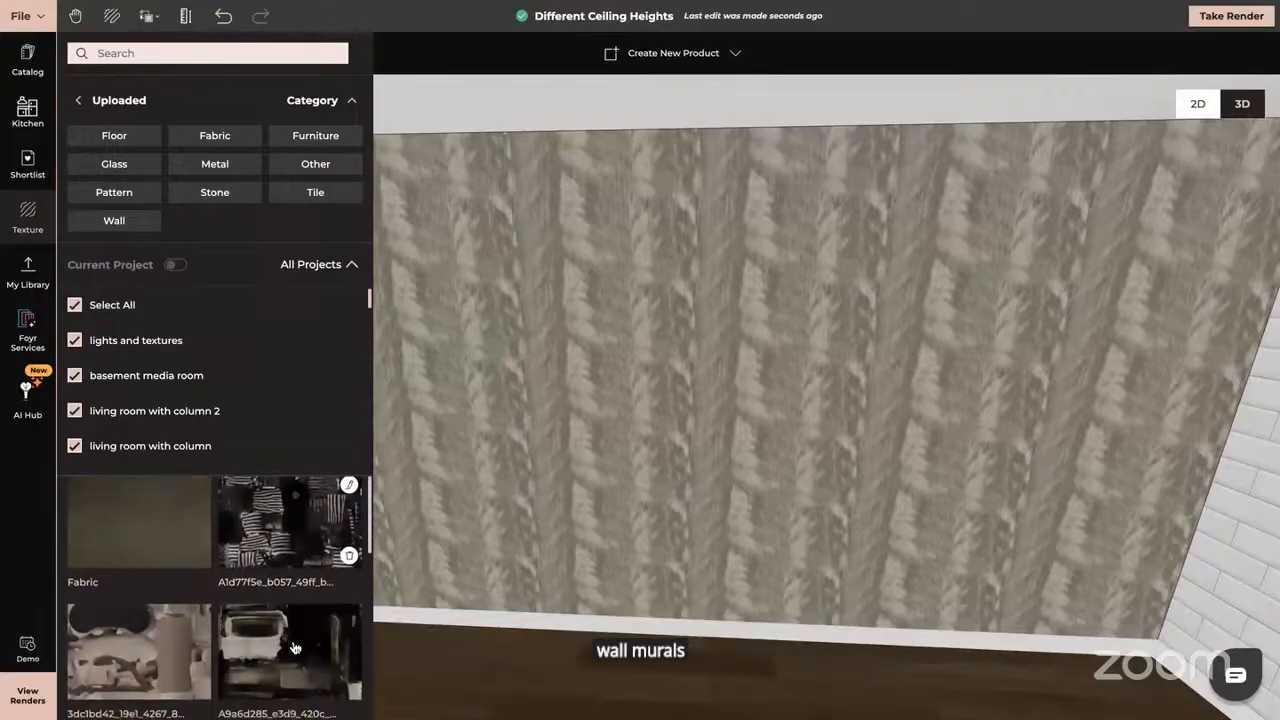
{"action": "scroll", "coordinate": [294, 648], "scroll_direction": "down", "scroll_amount": 5}
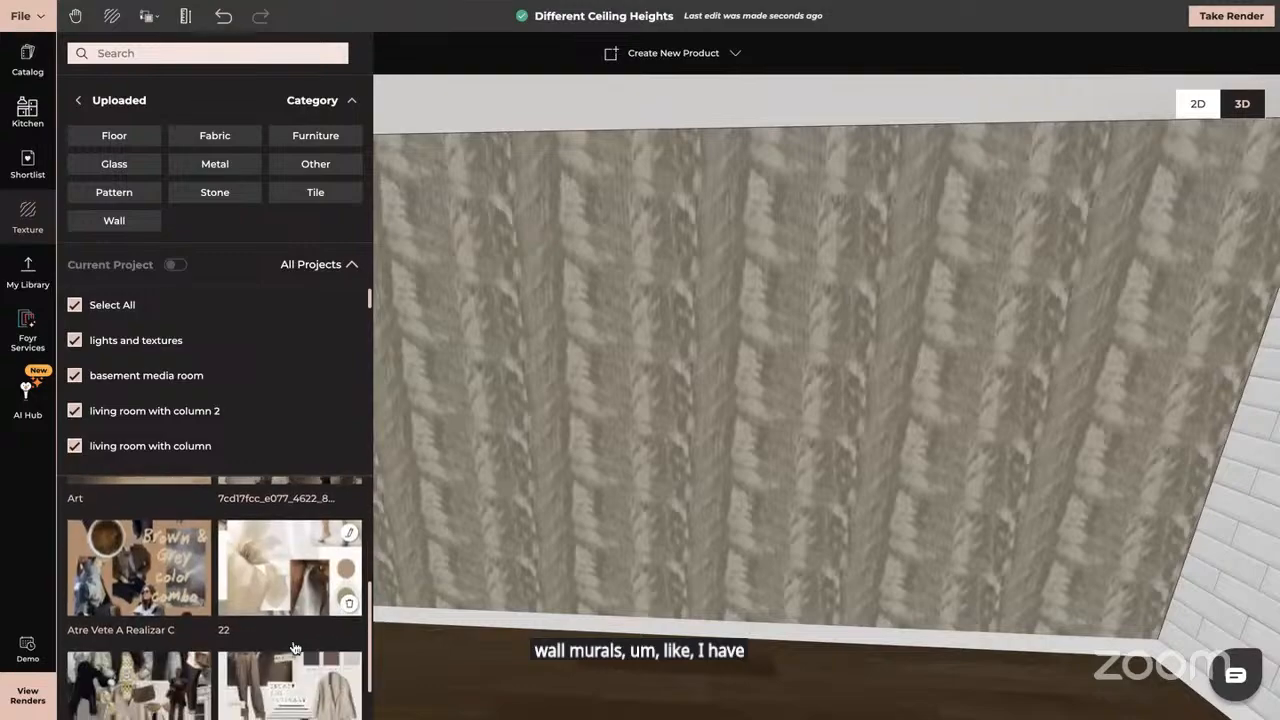
{"action": "scroll", "coordinate": [294, 648], "scroll_direction": "down", "scroll_amount": 5}
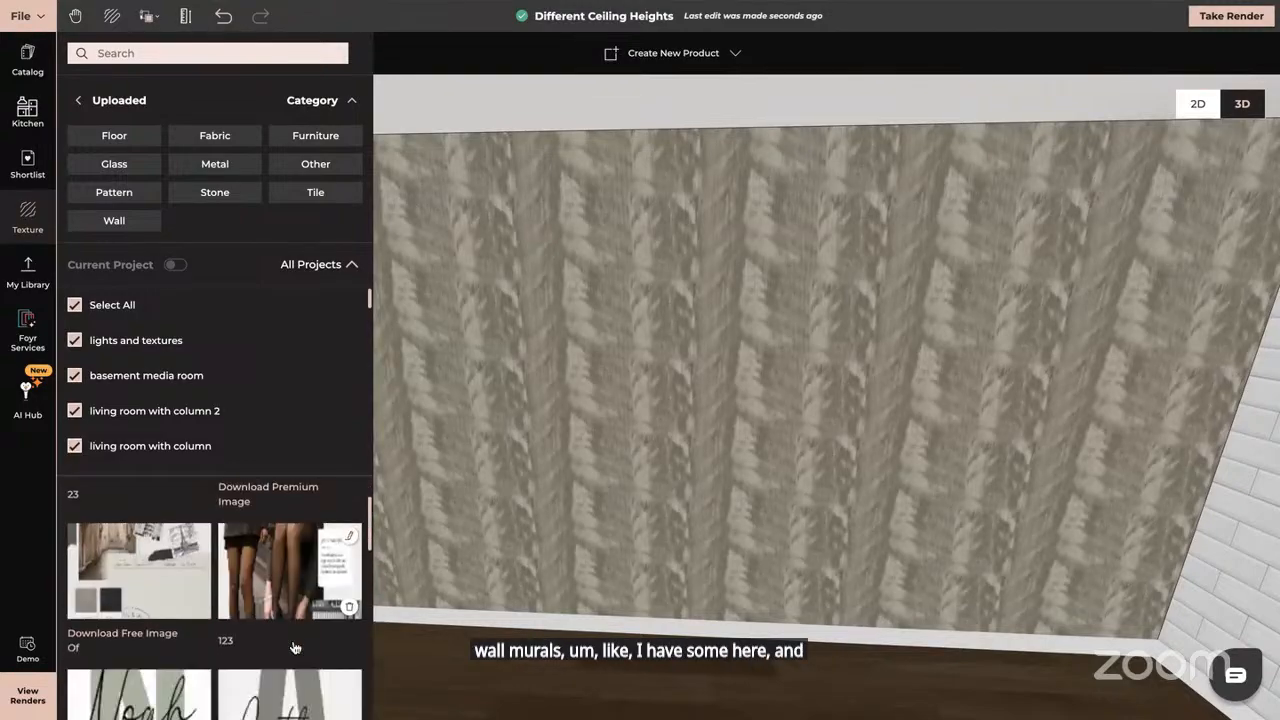
{"action": "scroll", "coordinate": [294, 648], "scroll_direction": "down", "scroll_amount": 4}
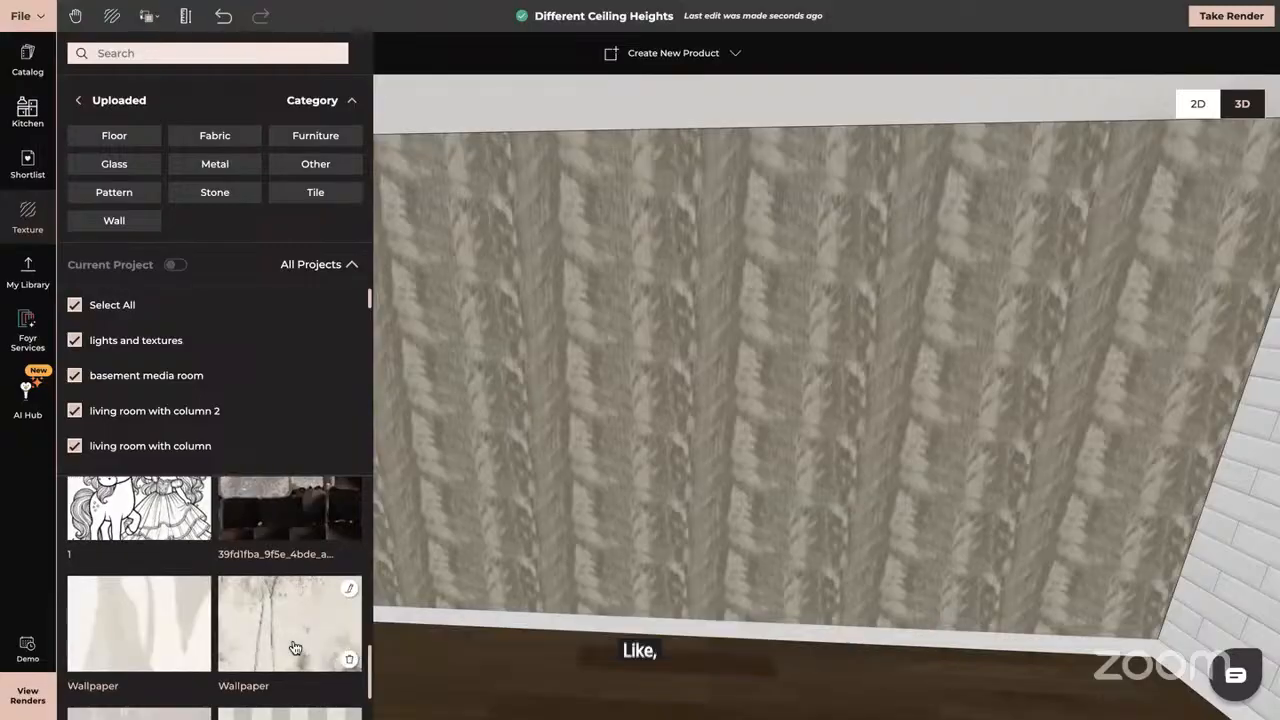
{"action": "scroll", "coordinate": [294, 648], "scroll_direction": "down", "scroll_amount": 1}
{"action": "left_click", "coordinate": [281, 524]}
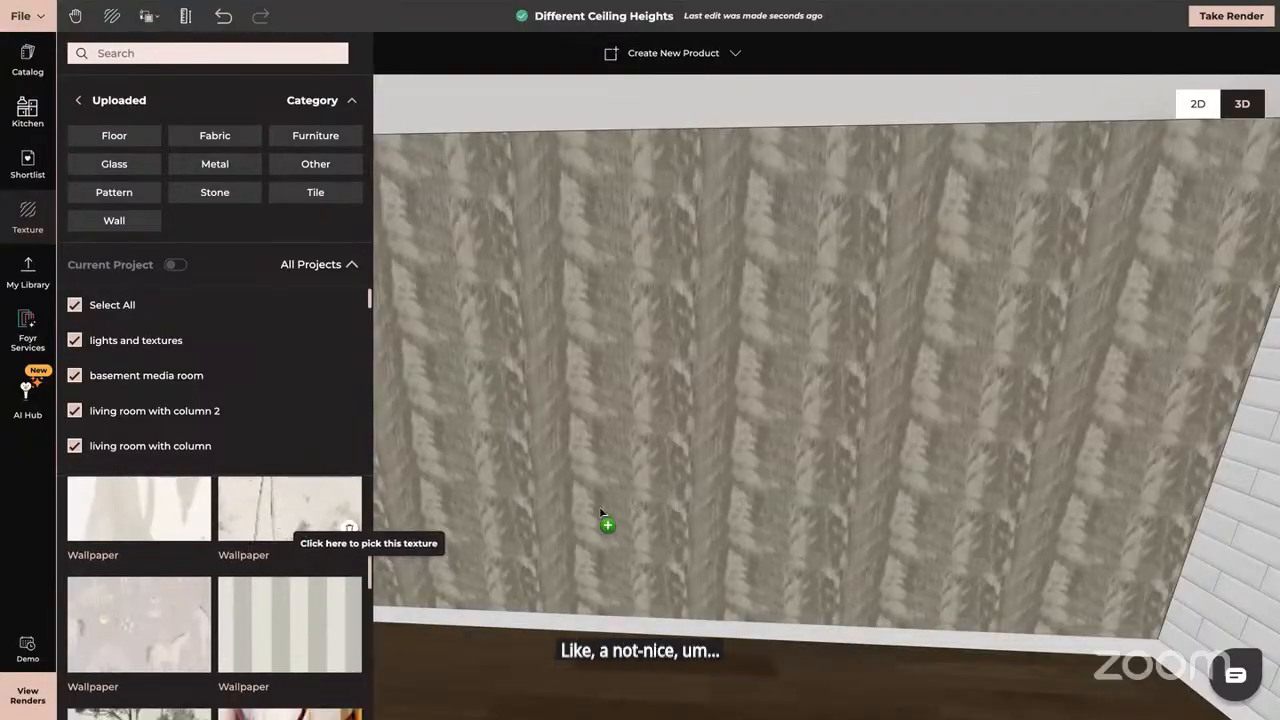
{"action": "left_click", "coordinate": [614, 487]}
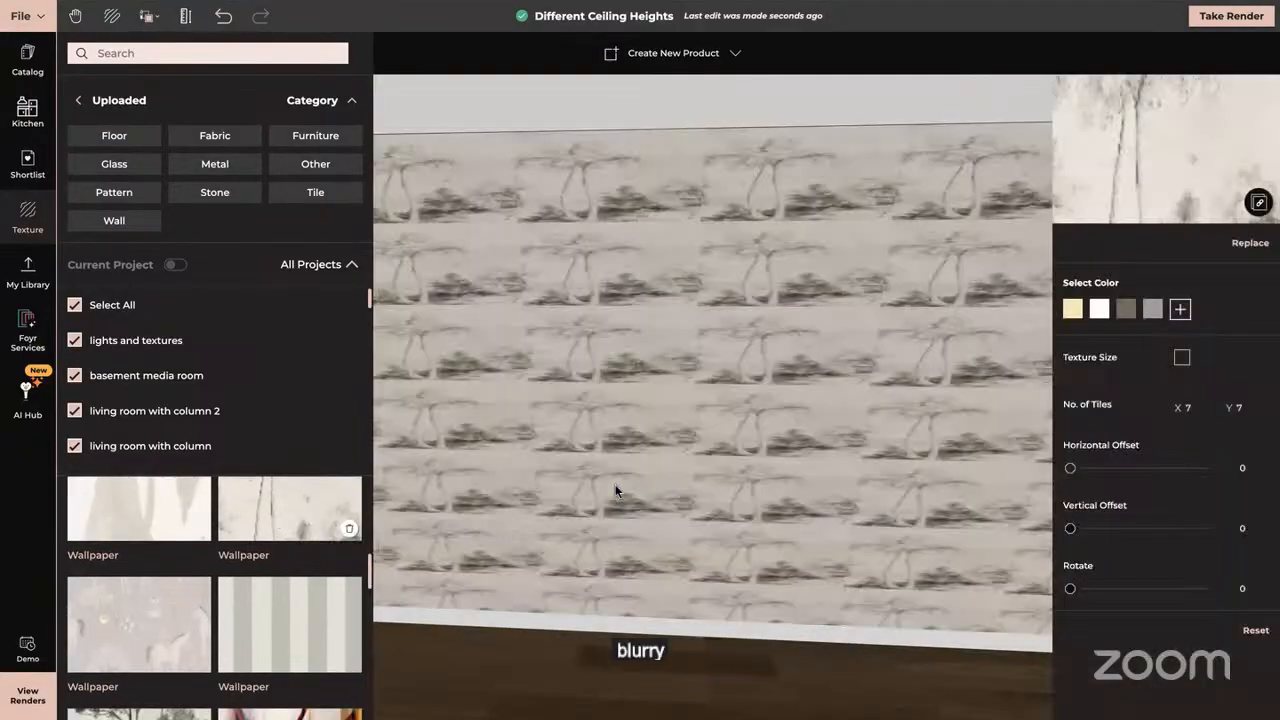
Set the tree mural's number of tiles to 1 in both X and Y.
{"action": "left_click", "coordinate": [1186, 407]}
{"action": "type", "text": "1"}
{"action": "key", "text": "Tab"}
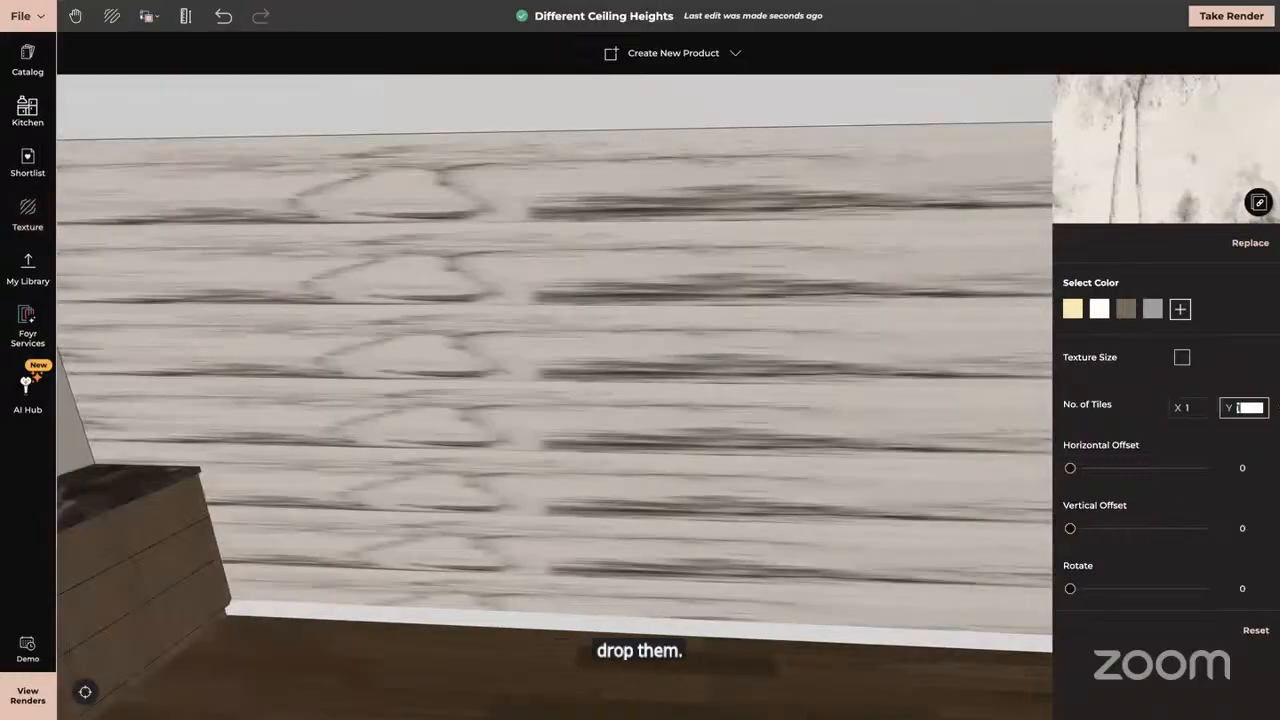
{"action": "type", "text": "1"}
{"action": "left_click_drag", "start_coordinate": [547, 483], "coordinate": [569, 469]}
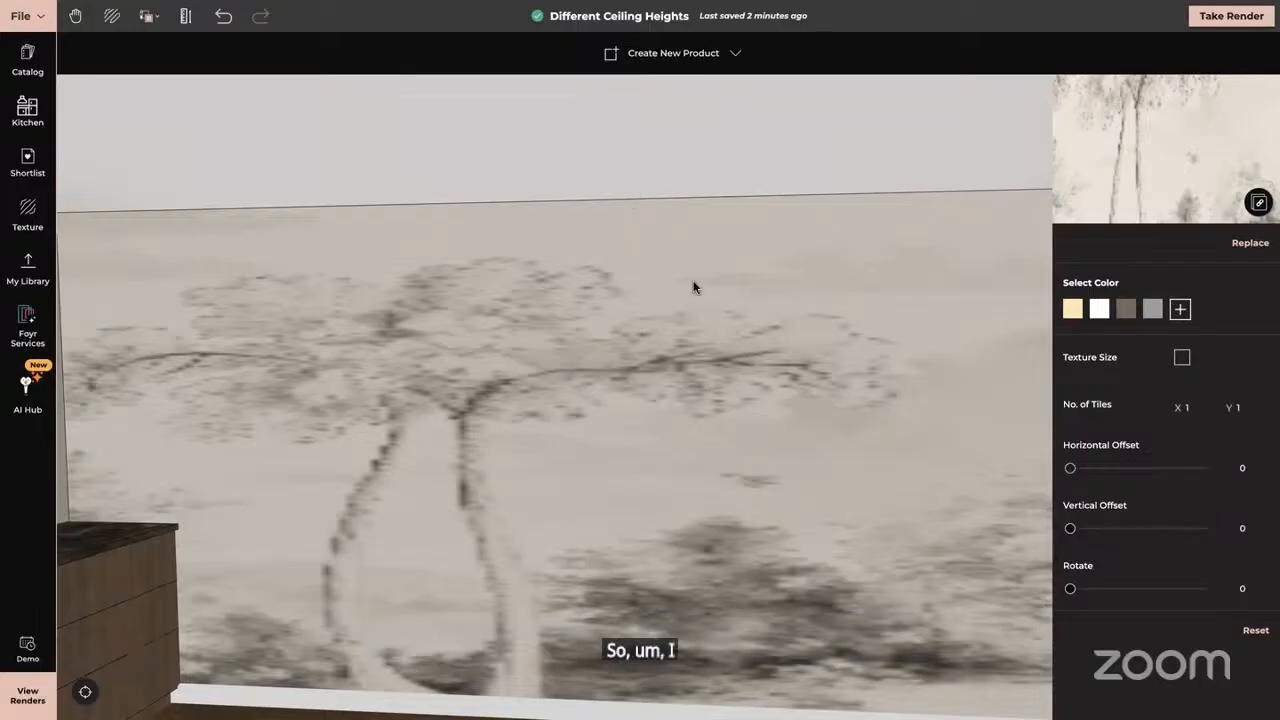
{"action": "scroll", "coordinate": [693, 281], "scroll_direction": "down", "scroll_amount": 1}
{"action": "right_click_drag", "start_coordinate": [693, 281], "coordinate": [853, 175]}
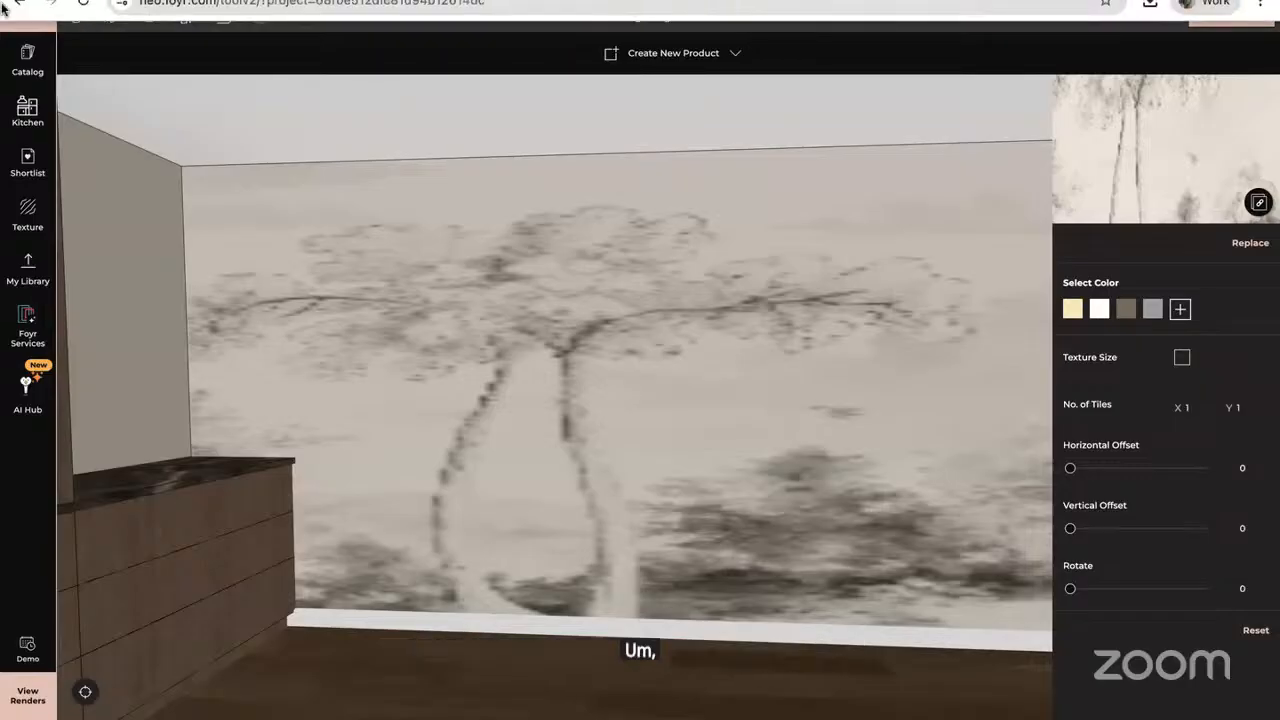
Apply the shortlisted Marble Mosaic Tile to the mural wall, and replace it with X-Form Laminate Series For Falko 04.
{"action": "left_click", "coordinate": [22, 155]}
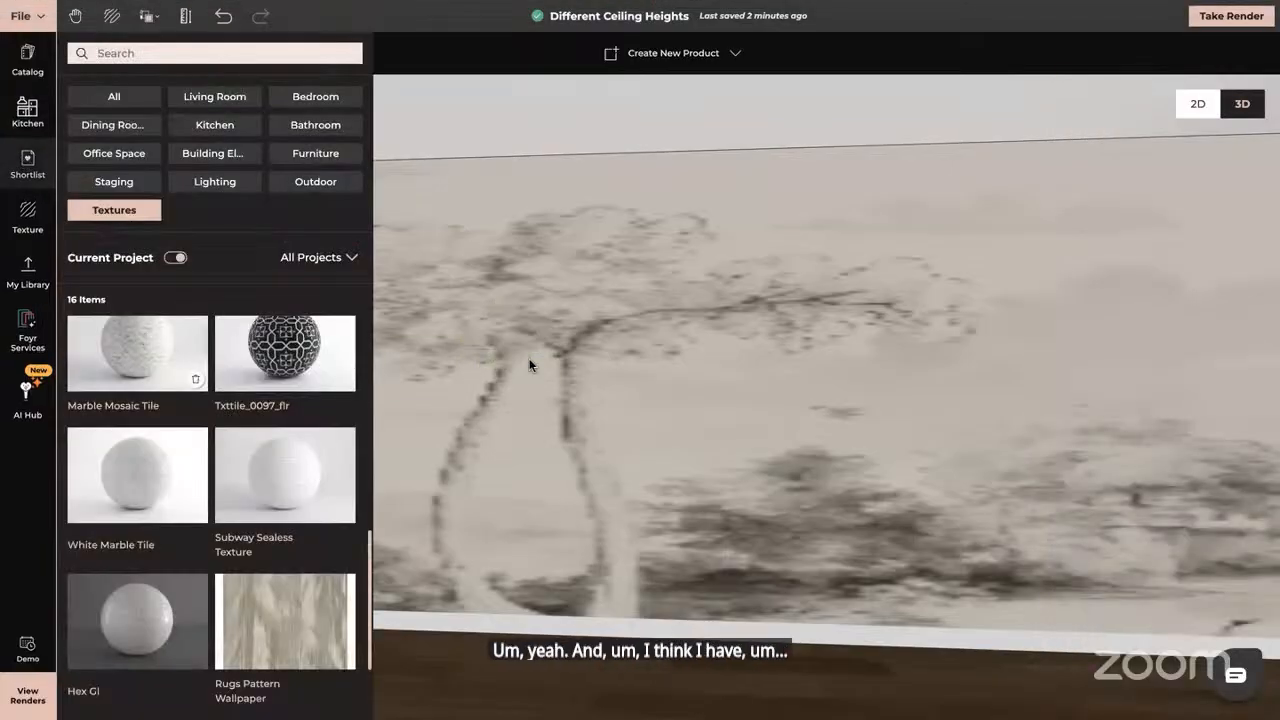
{"action": "left_click_drag", "start_coordinate": [157, 342], "coordinate": [771, 313]}
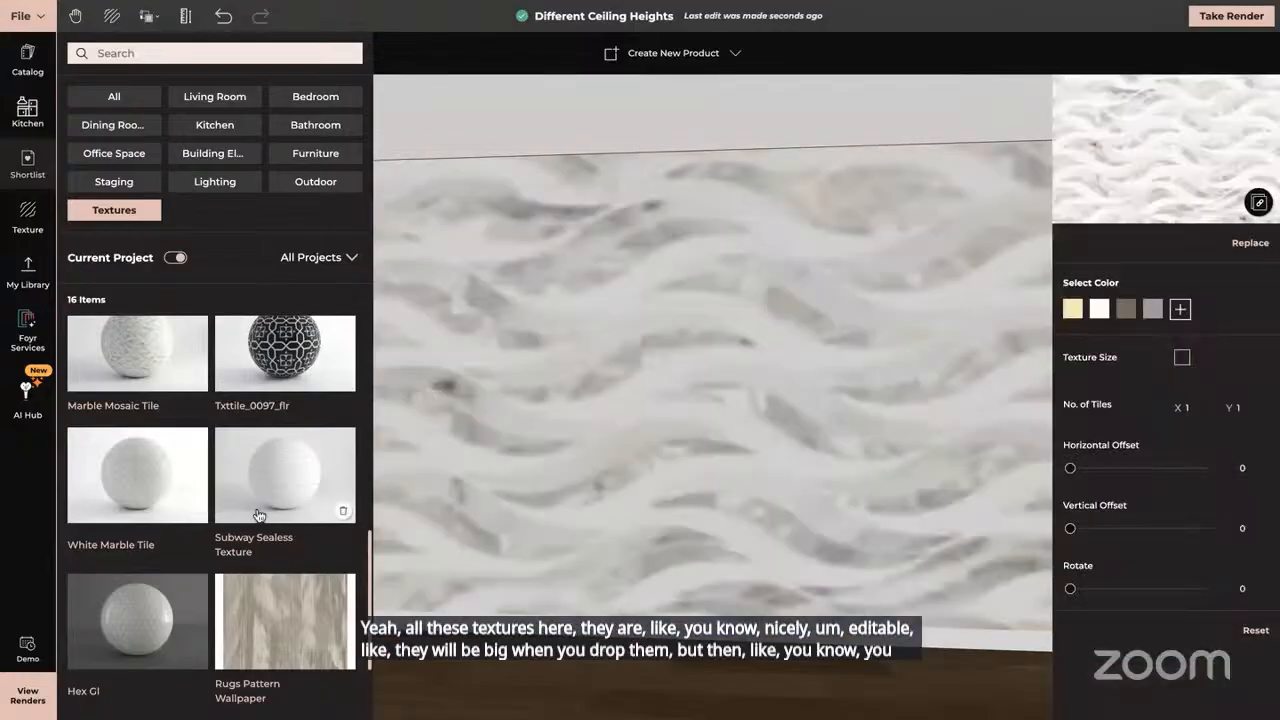
{"action": "scroll", "coordinate": [258, 515], "scroll_direction": "up", "scroll_amount": 5}
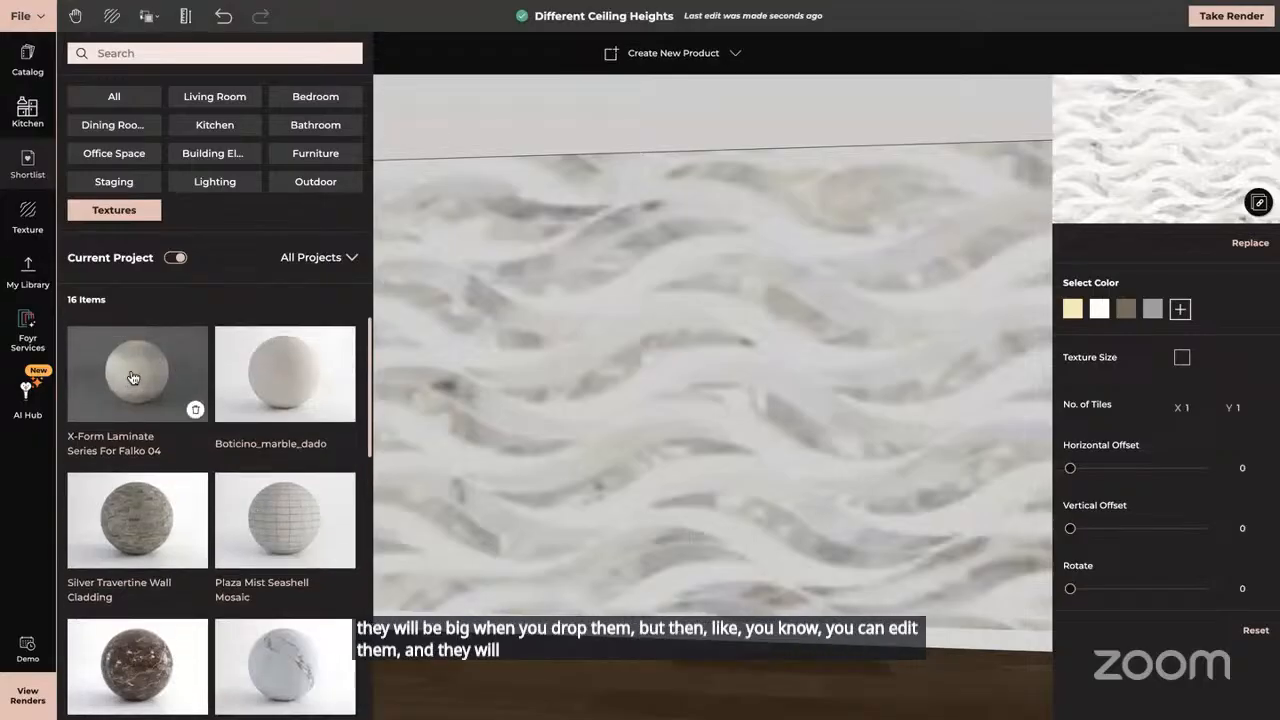
{"action": "left_click_drag", "start_coordinate": [133, 377], "coordinate": [501, 366]}
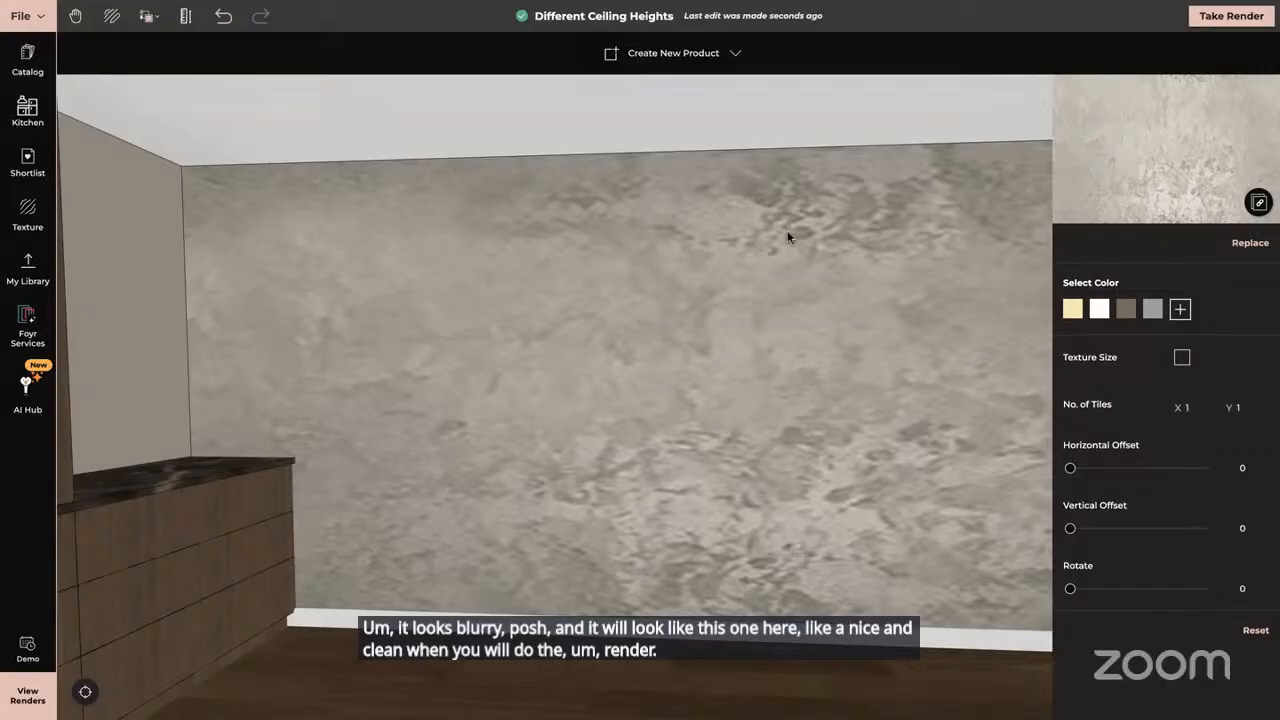
Switch to the Foyr Neo - Office Hours PDF and show the challenge topic and rewards on page 3.
{"action": "key", "text": "ctrl+Tab"}
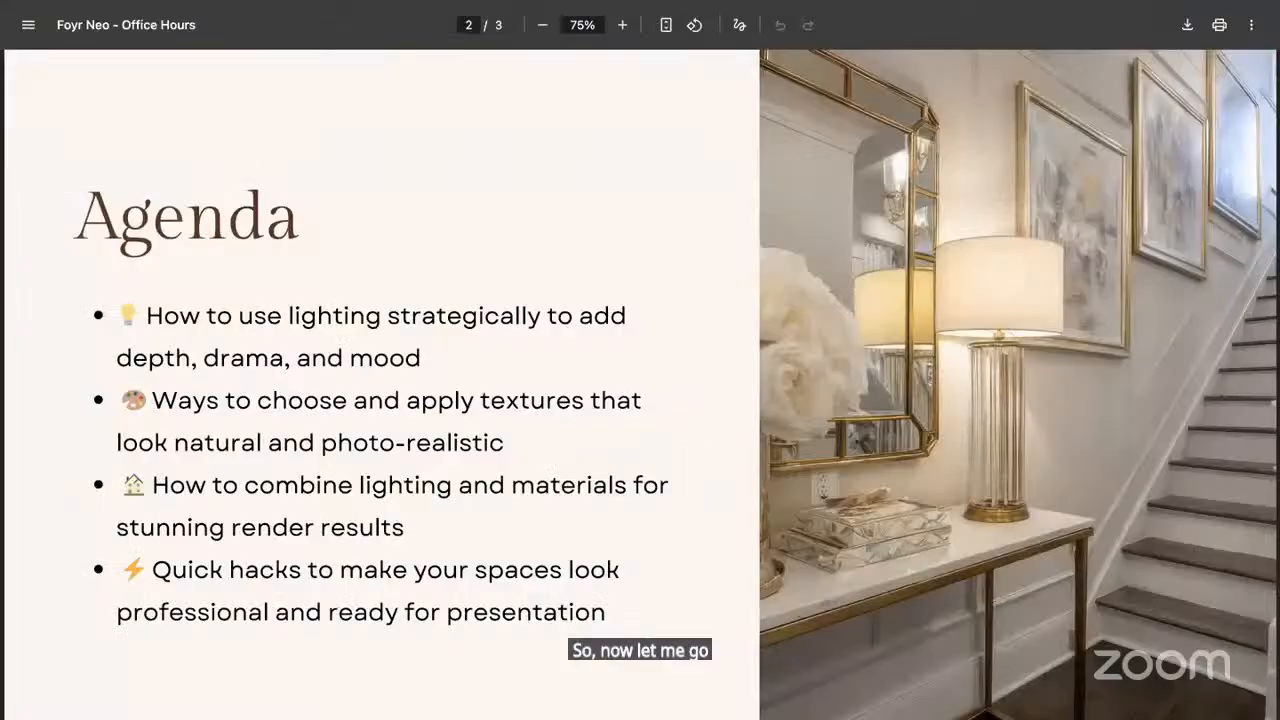
{"action": "scroll", "coordinate": [455, 415], "scroll_direction": "down", "scroll_amount": 4}
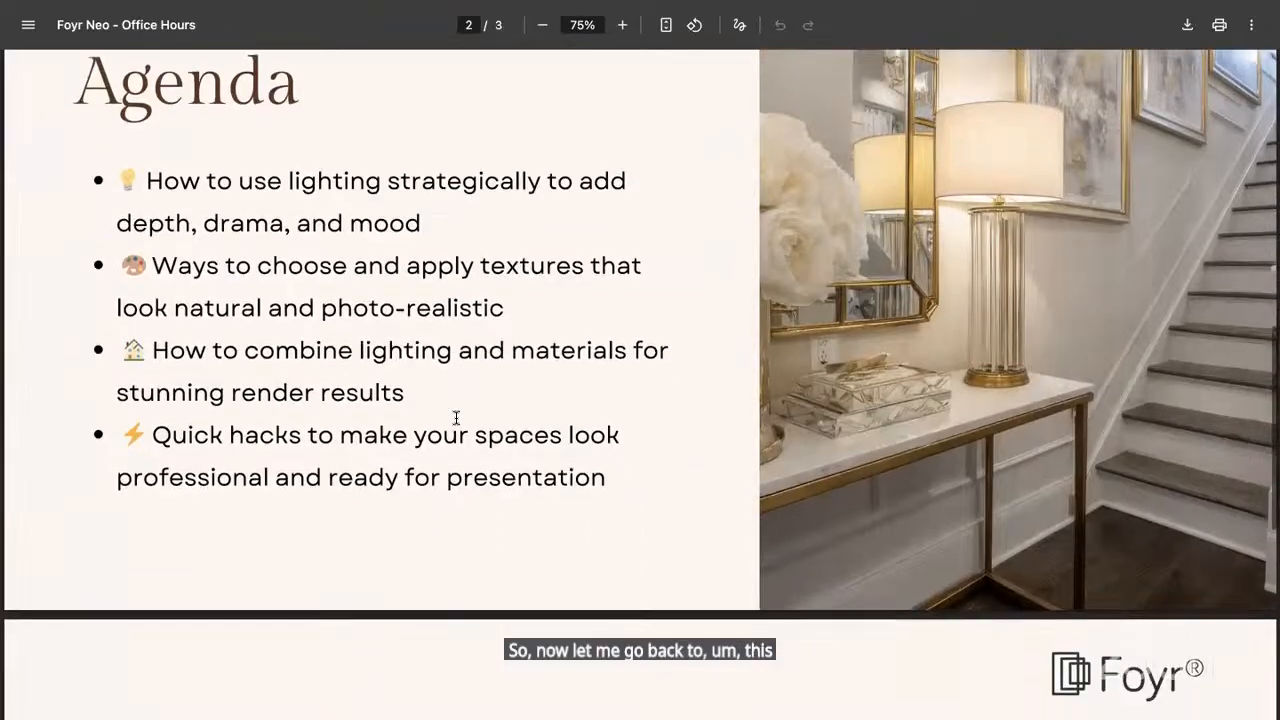
{"action": "scroll", "coordinate": [456, 417], "scroll_direction": "down", "scroll_amount": 3}
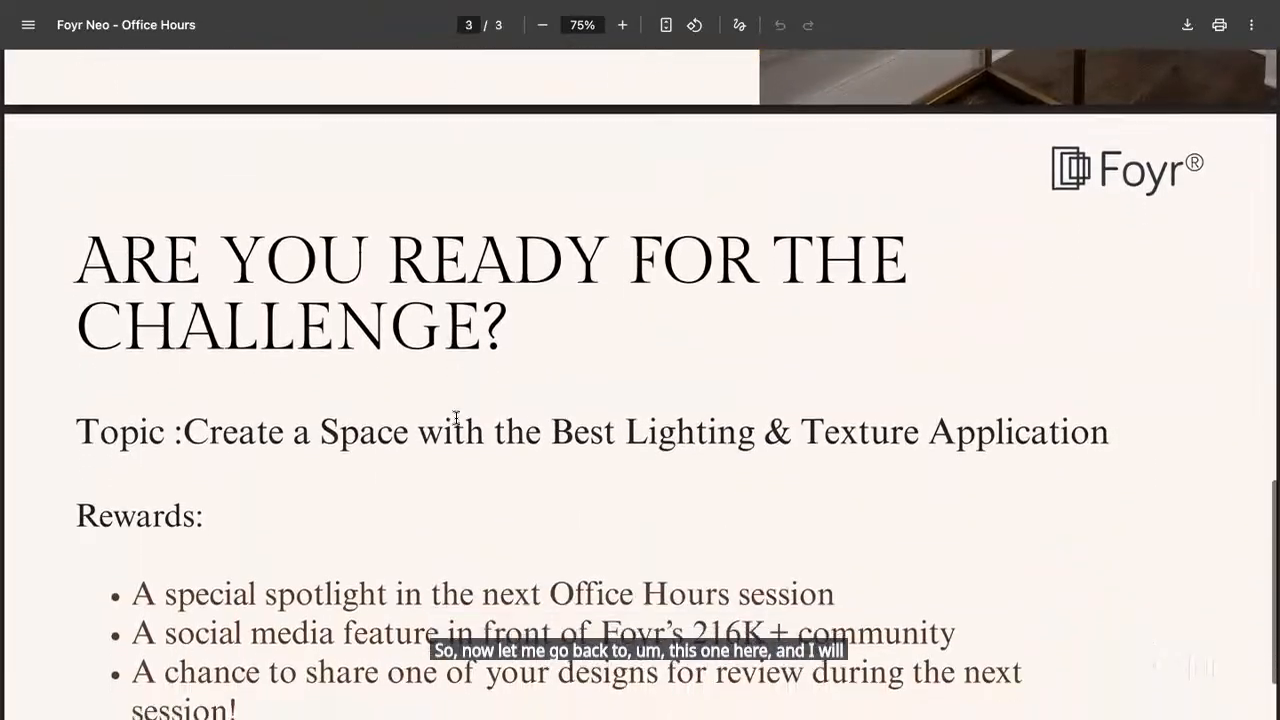
{"action": "scroll", "coordinate": [456, 417], "scroll_direction": "down", "scroll_amount": 1}
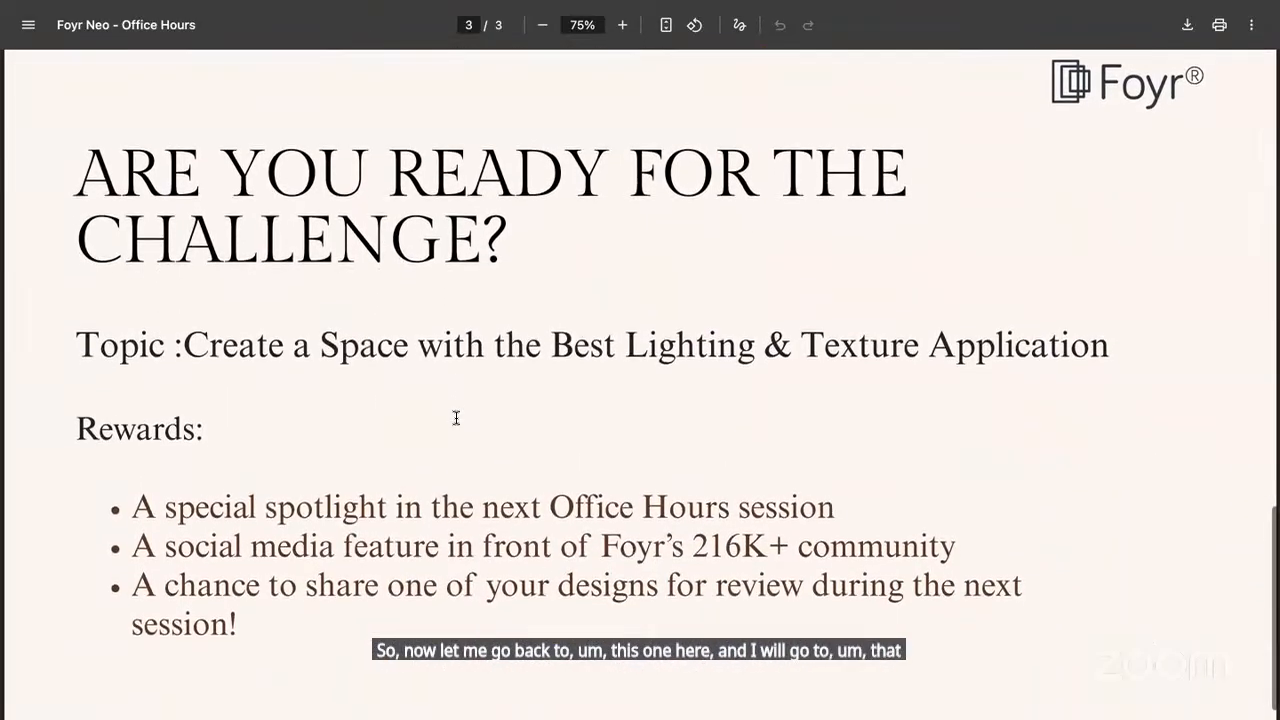
{"action": "scroll", "coordinate": [456, 417], "scroll_direction": "down", "scroll_amount": 1}
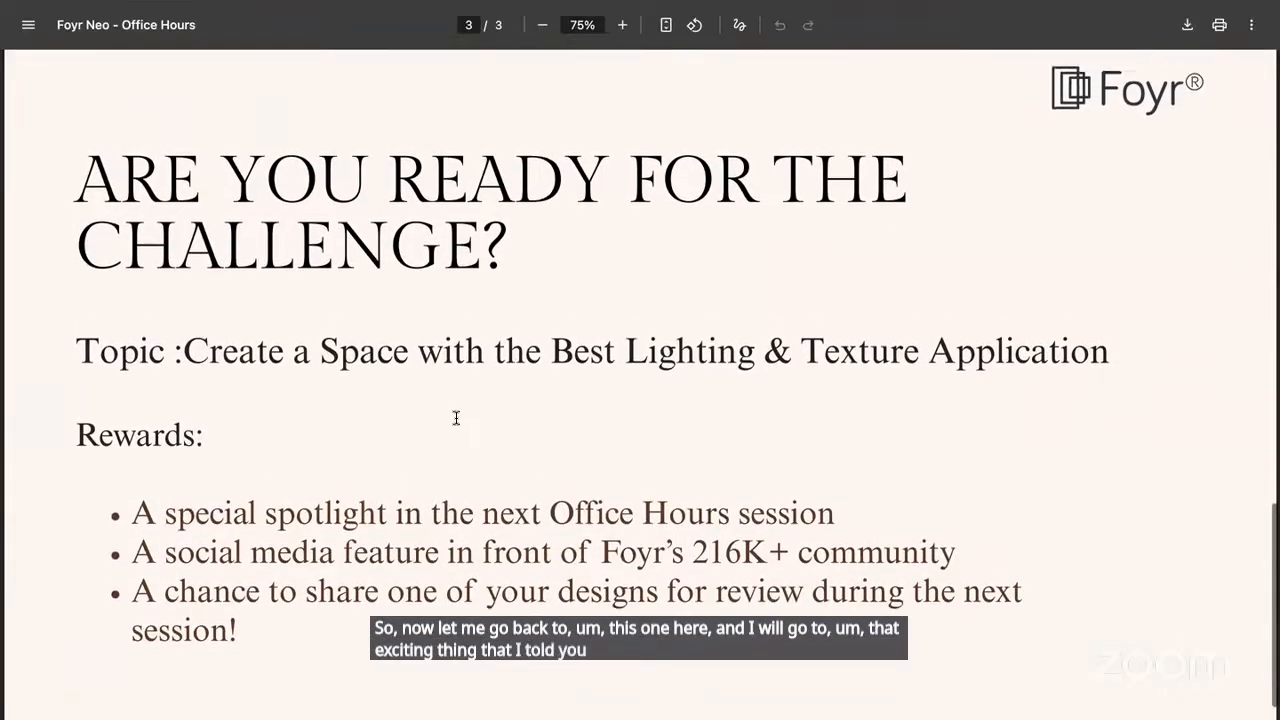